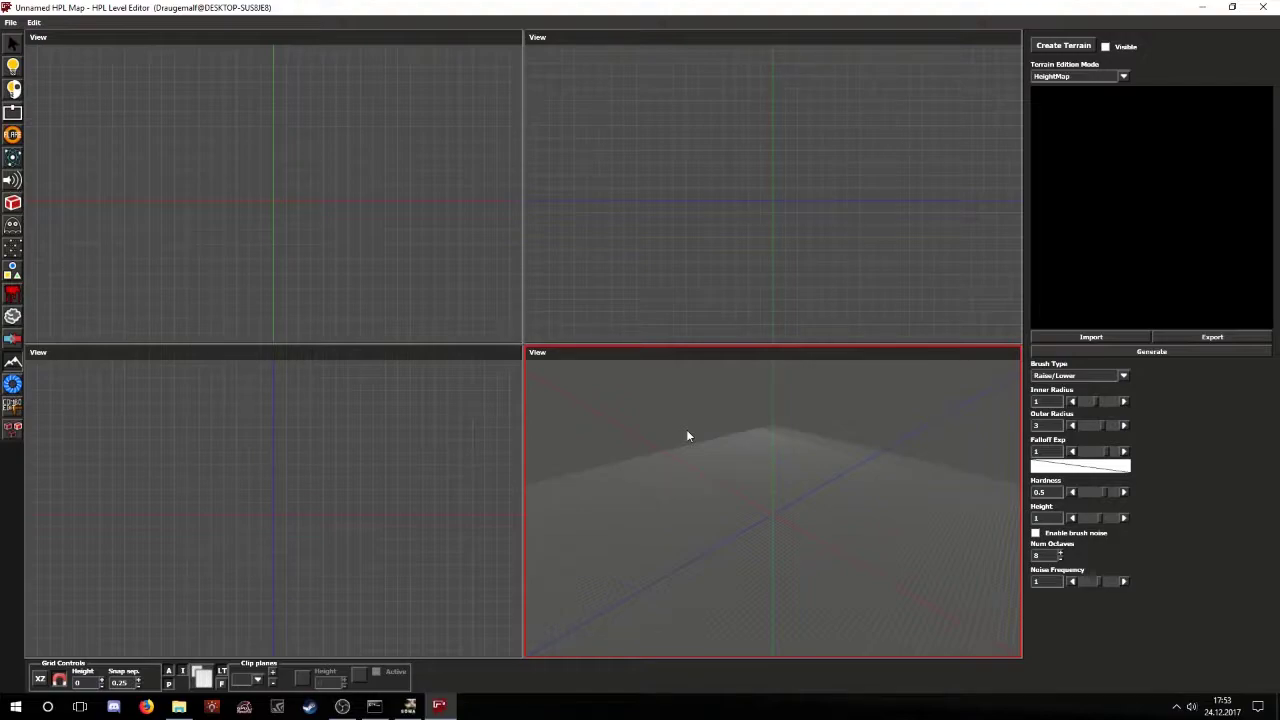
# - Return to terrain editing, make the terrain visible and enlarge the perspective view to fill the workspace
pyautogui.click(14, 50)
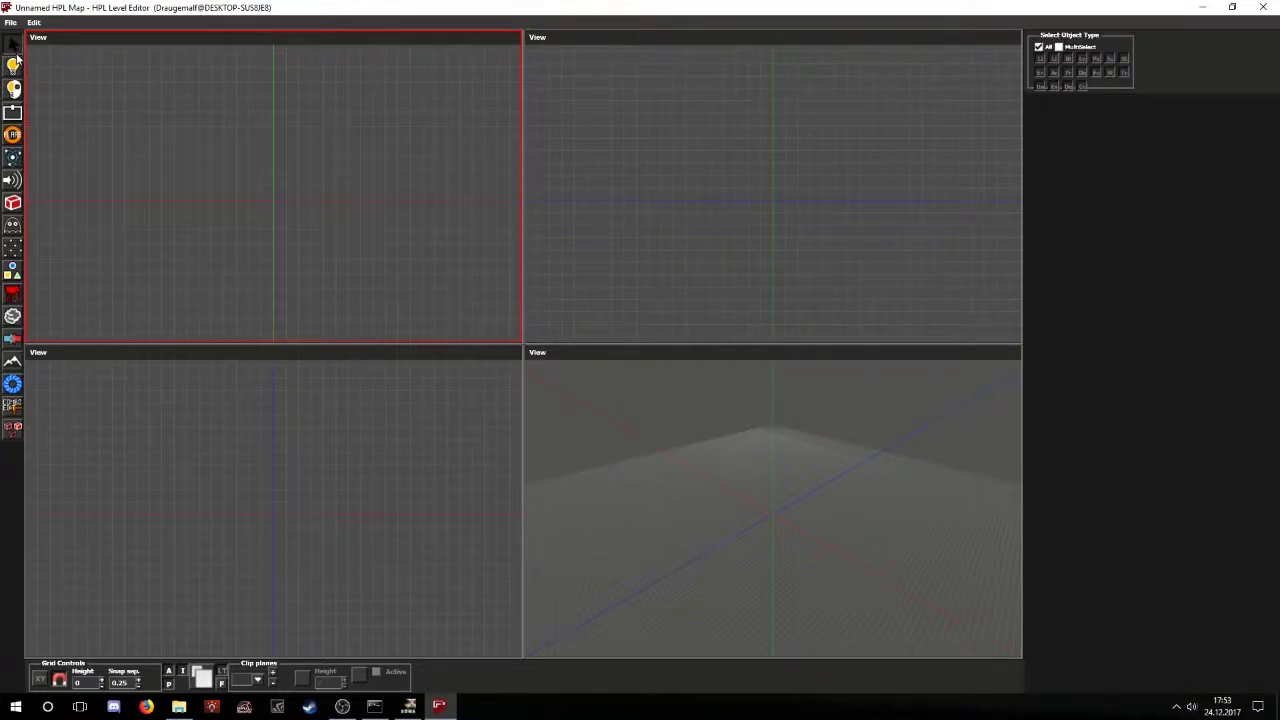
pyautogui.click(17, 365)
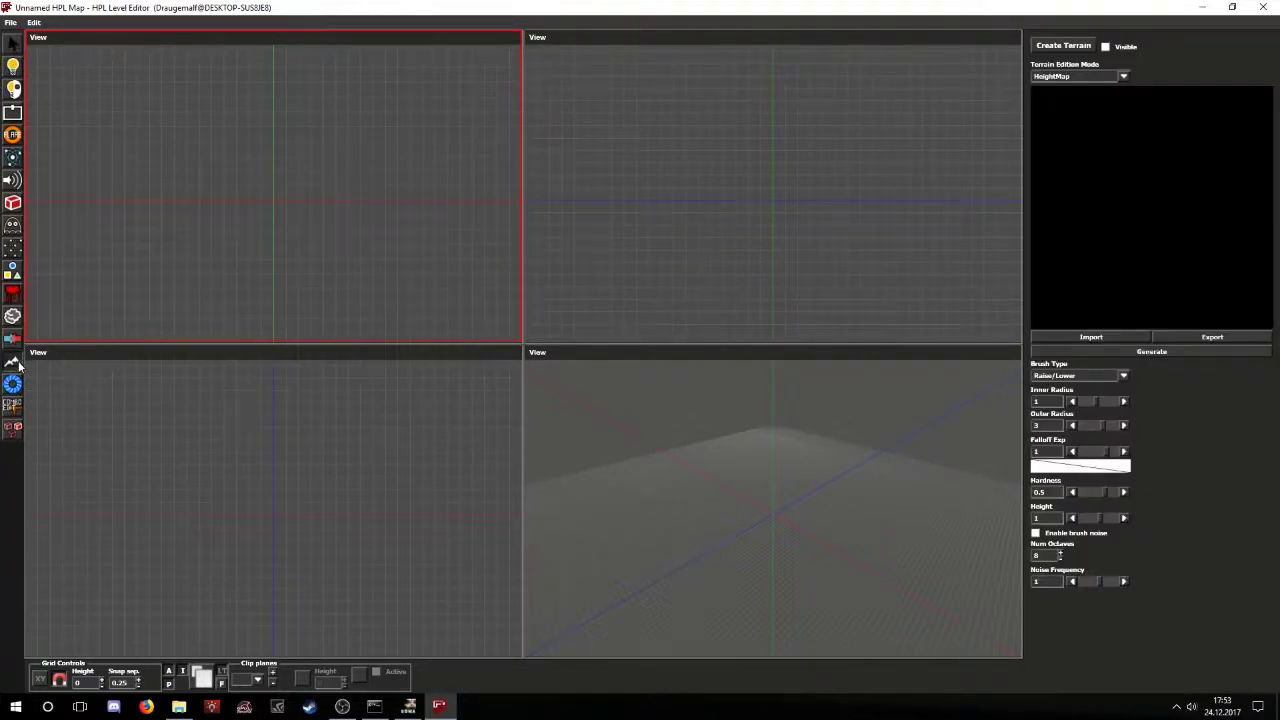
pyautogui.click(1106, 47)
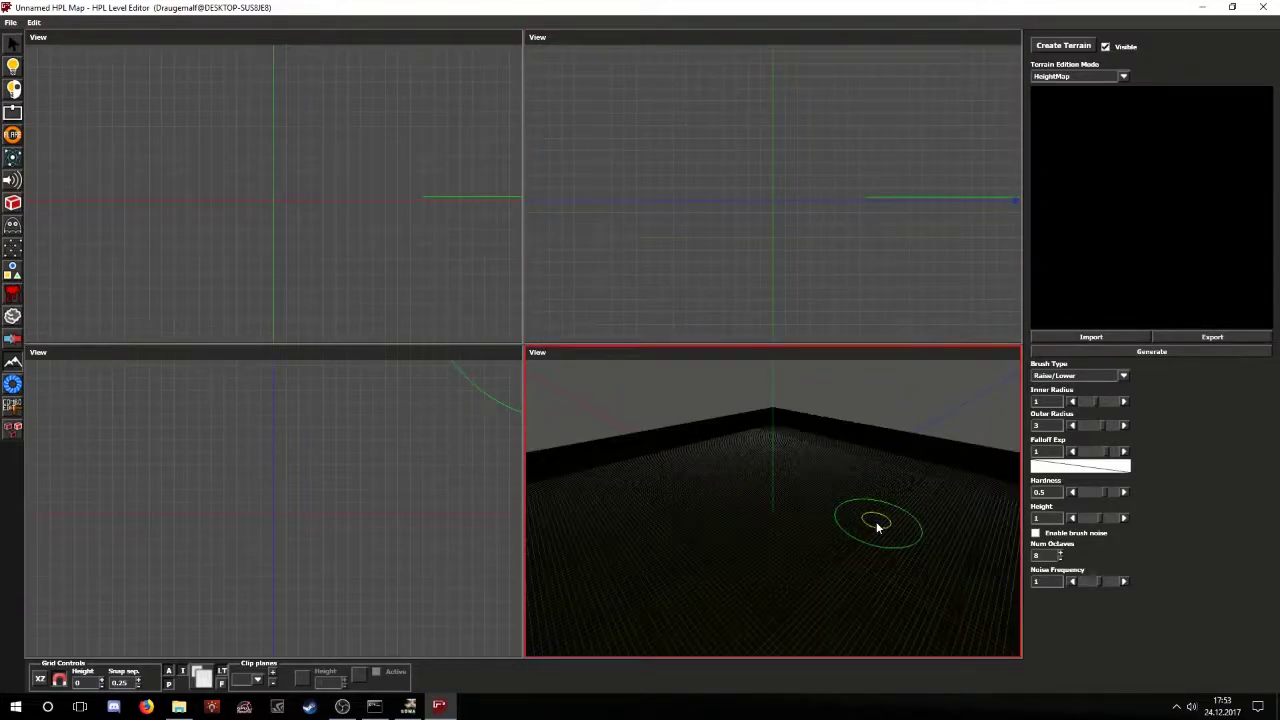
pyautogui.press('space')
pyautogui.scroll(-1, 790, 445)
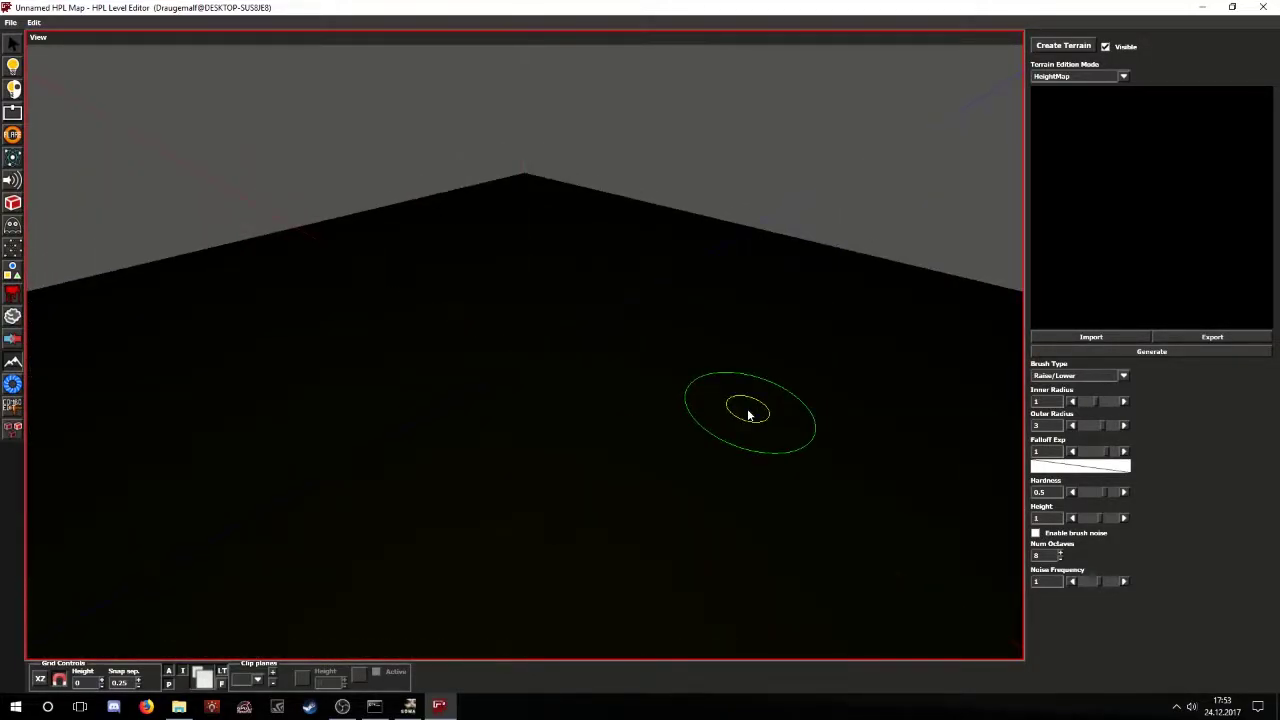
pyautogui.scroll(-1, 749, 414)
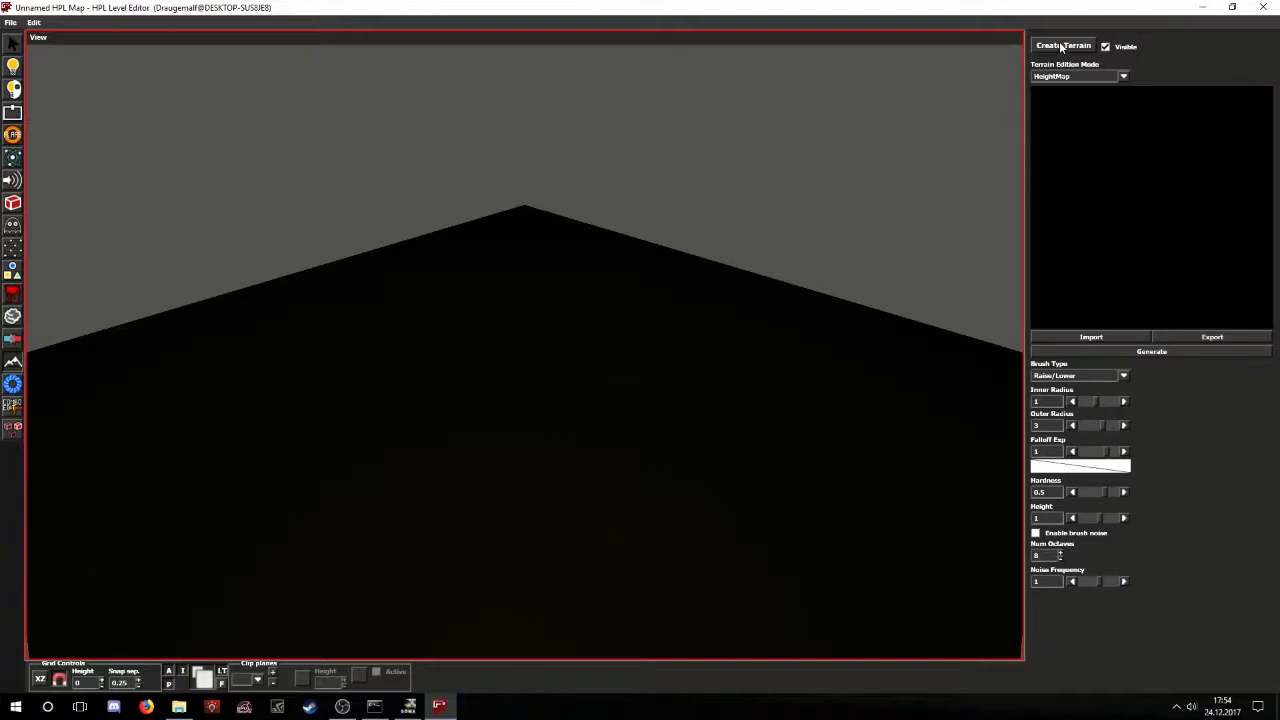
# - Begin setting up a new terrain with a heightmap size of 1024x1024
pyautogui.click(1062, 47)
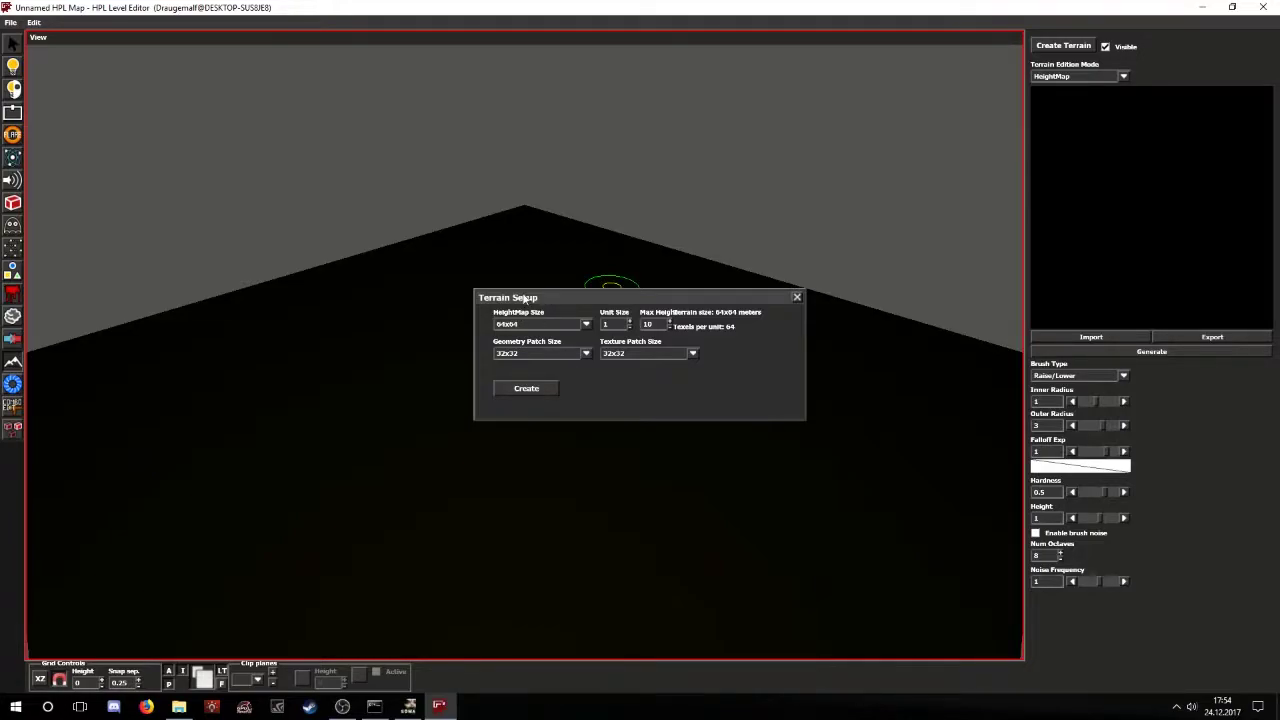
pyautogui.click(587, 325)
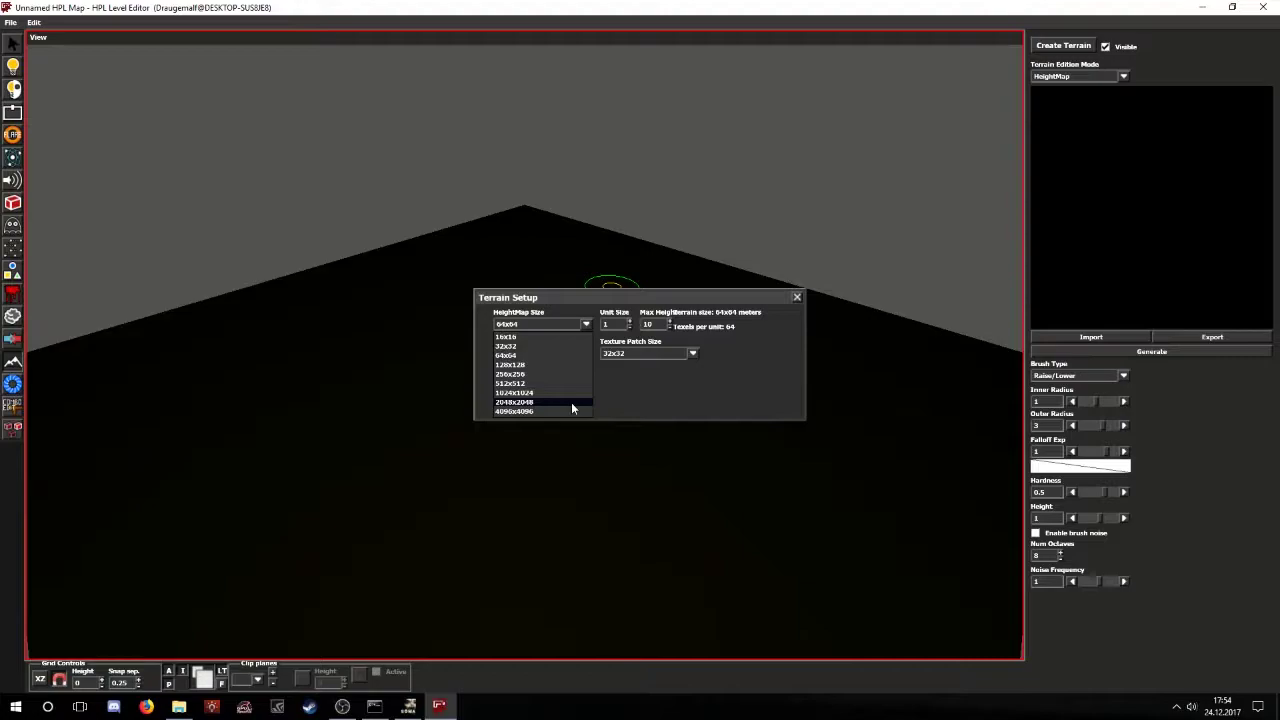
pyautogui.click(581, 396)
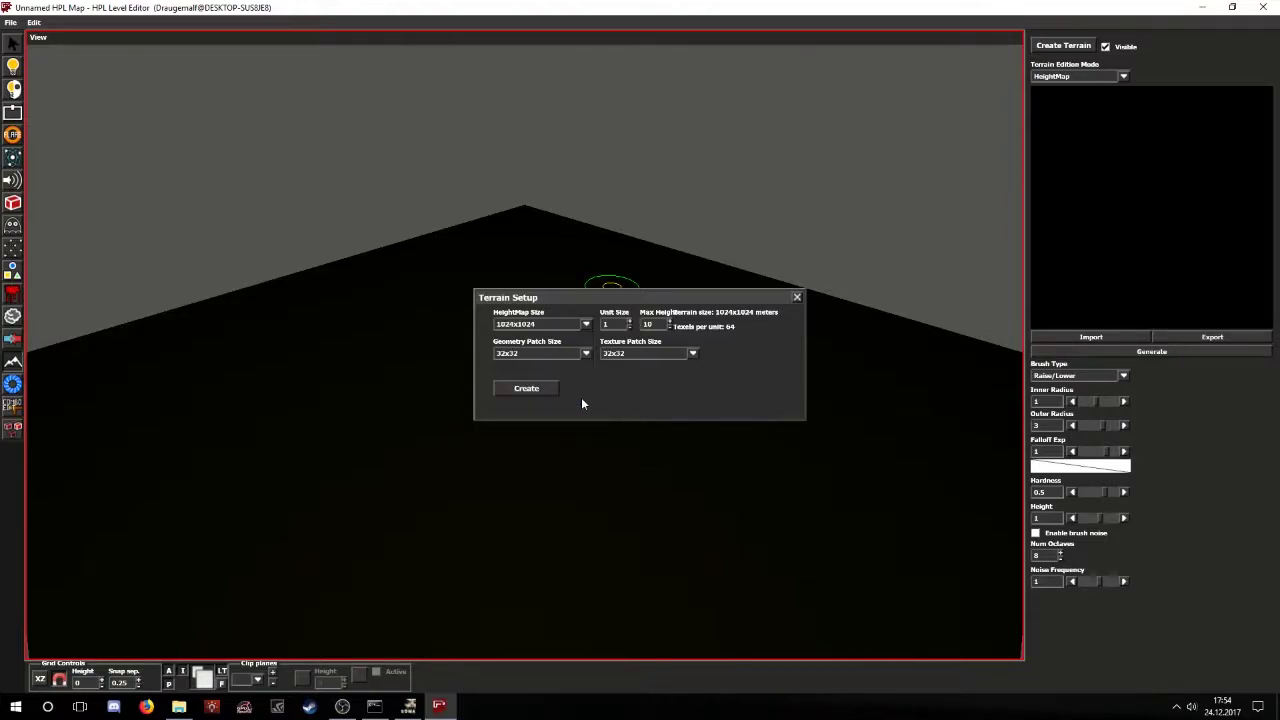
# - Try unit sizes of 0.5 and 2 for the new terrain and return the unit size to 1
pyautogui.doubleClick(615, 324)
pyautogui.press('BackSpace')
pyautogui.write('0.5')
pyautogui.moveTo(656, 325); pyautogui.dragTo(602, 325)
pyautogui.write('2')
pyautogui.press('Tab')
pyautogui.press('BackSpace')
pyautogui.write('1')
# - Enter a new maximum height and create the terrain, accepting that the undo stack is cleared
pyautogui.doubleClick(658, 324)
pyautogui.write('12')
pyautogui.click(534, 390)
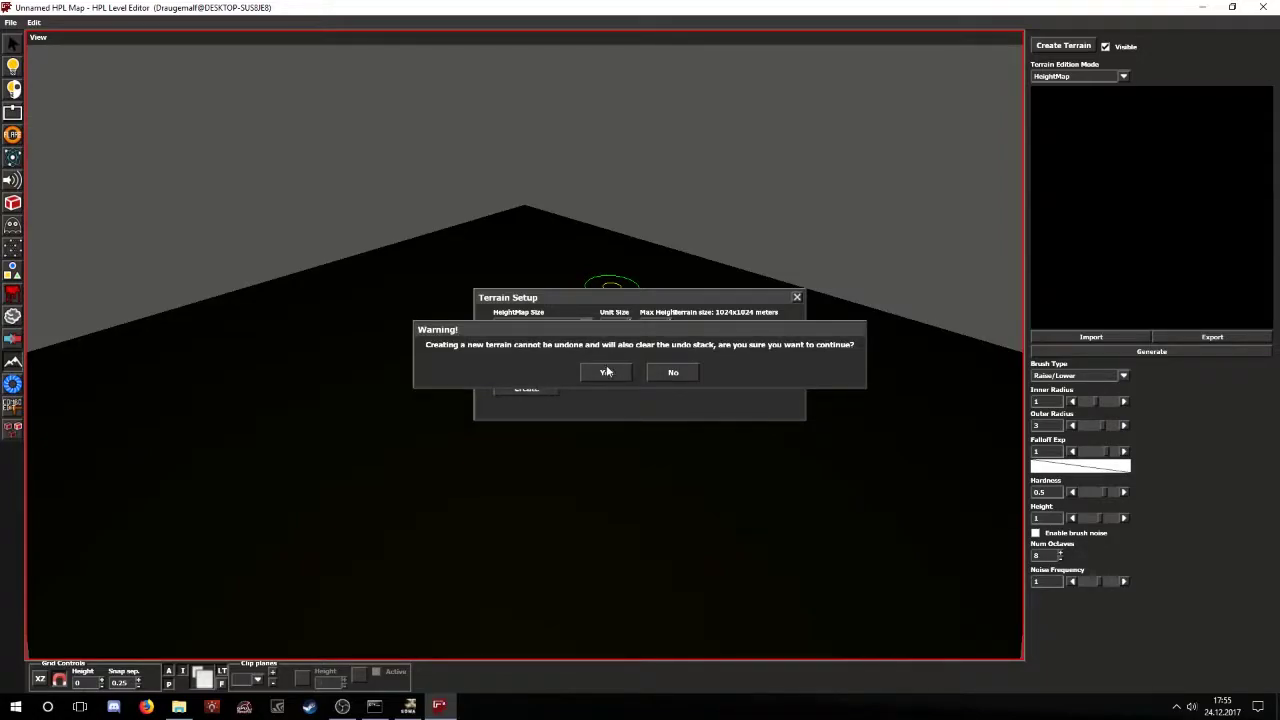
pyautogui.click(606, 372)
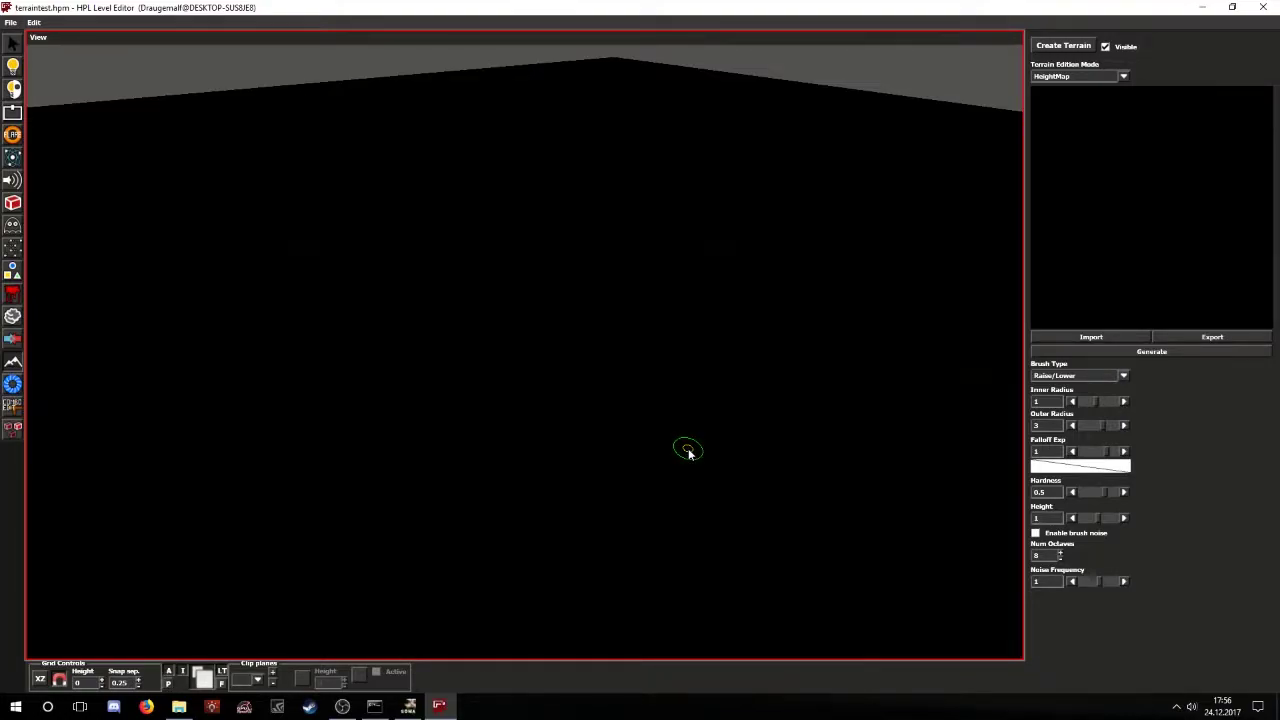
# - Assign snow_default_diff from the textures folder as the terrain's base material and add a texture blend layer
pyautogui.scroll(1, 680, 422)
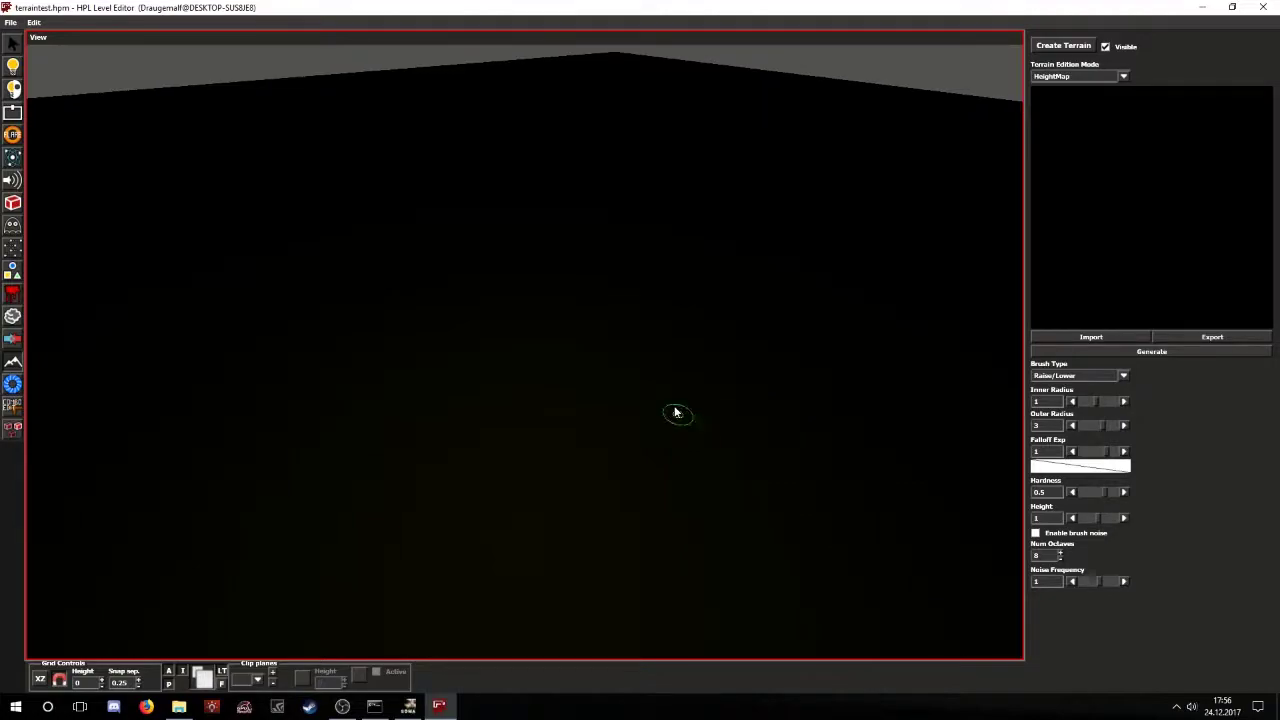
pyautogui.scroll(-1, 664, 418)
pyautogui.moveTo(657, 442); pyautogui.dragTo(602, 418, button='middle')
pyautogui.keyDown('alt'); pyautogui.moveTo(603, 424); pyautogui.dragTo(671, 443); pyautogui.keyUp('alt')
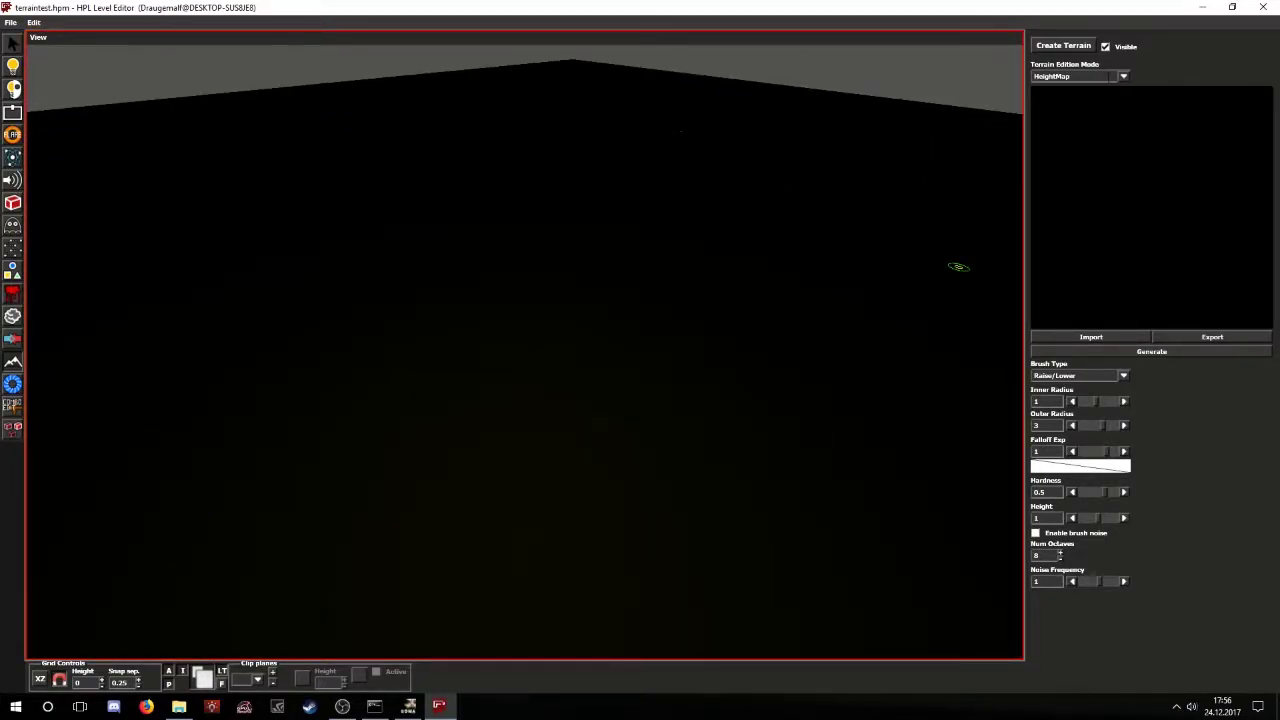
pyautogui.click(1123, 76)
pyautogui.click(1050, 99)
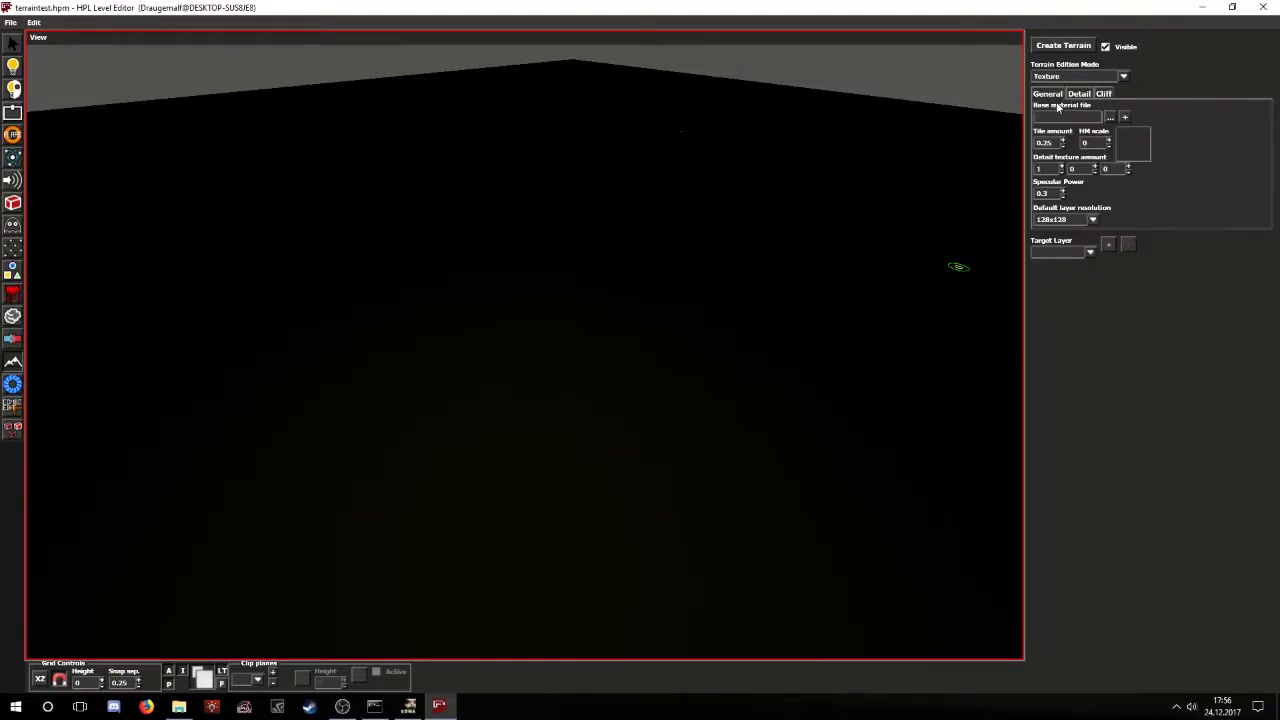
pyautogui.click(1110, 117)
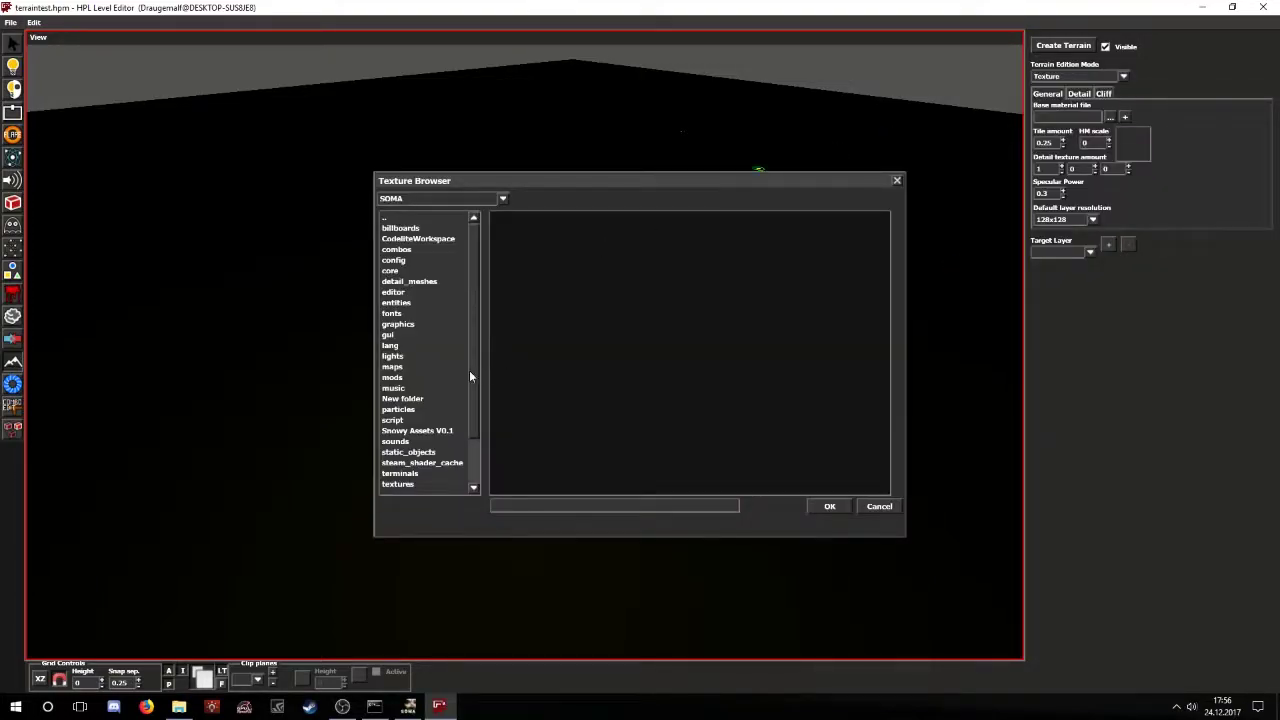
pyautogui.scroll(-5, 445, 387)
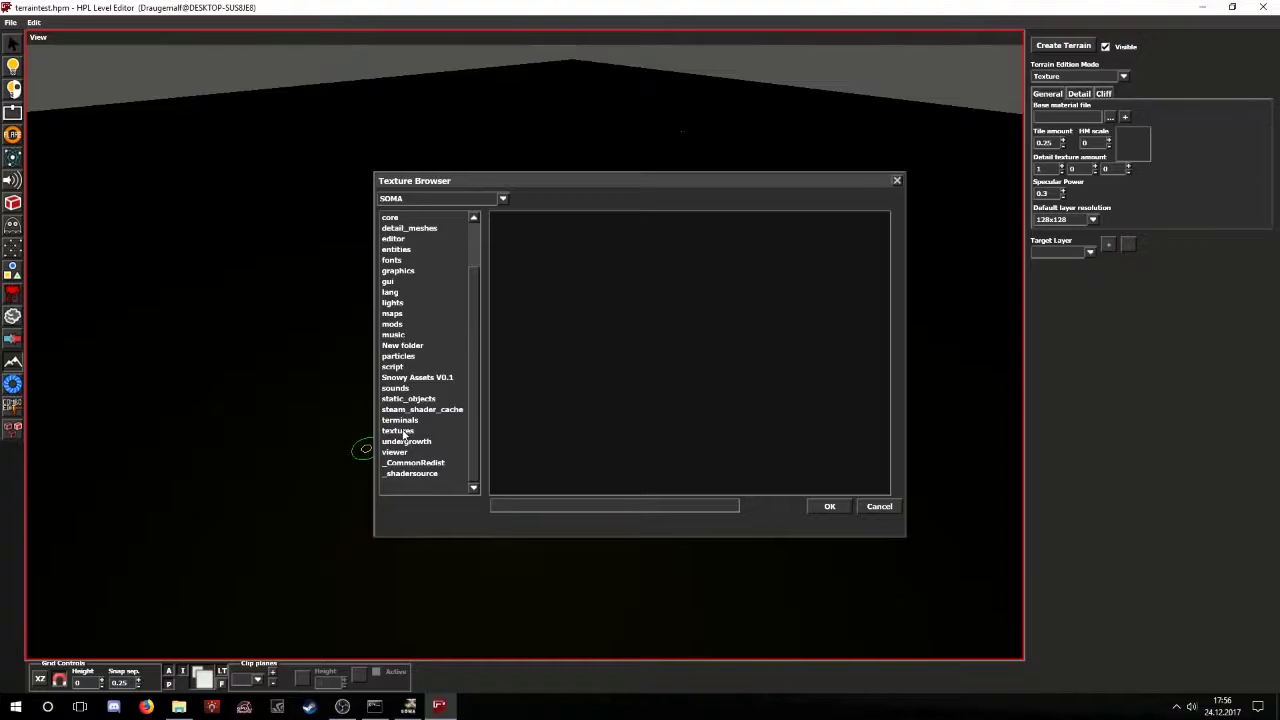
pyautogui.doubleClick(403, 432)
pyautogui.doubleClick(401, 258)
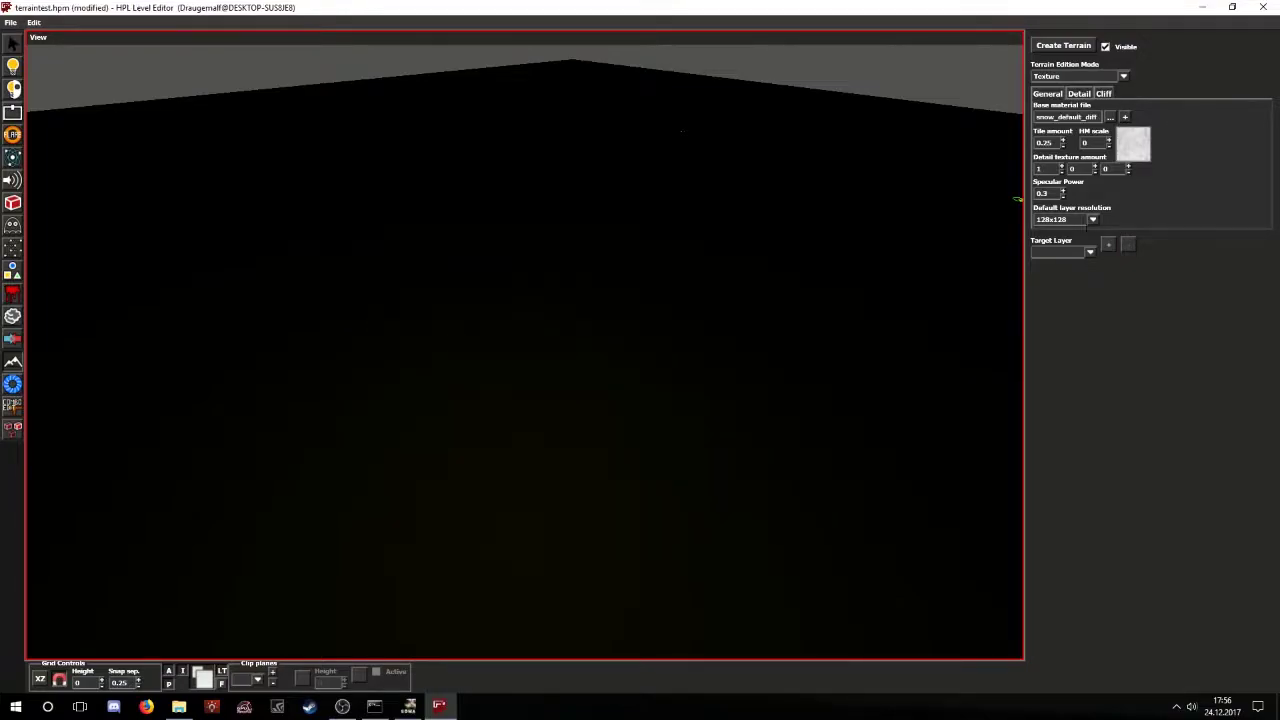
pyautogui.click(1108, 245)
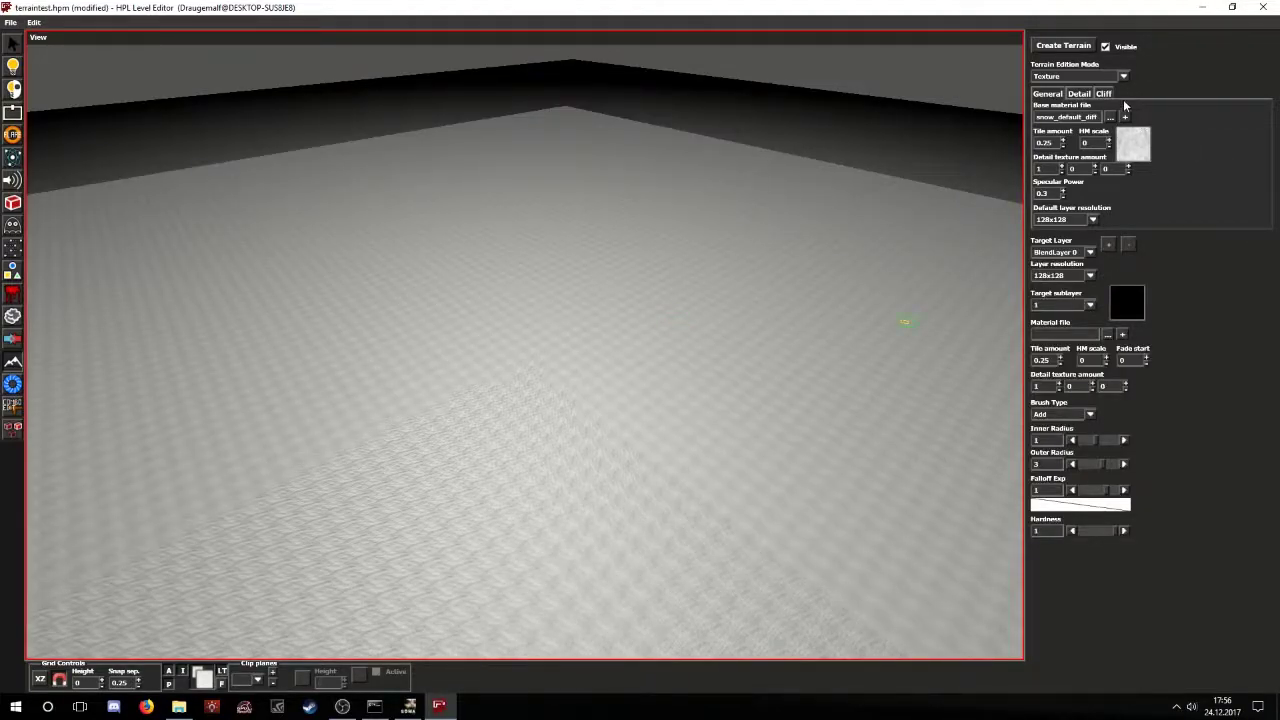
# - Switch the terrain edition mode back to HeightMap and save the map
pyautogui.click(1123, 76)
pyautogui.click(1069, 86)
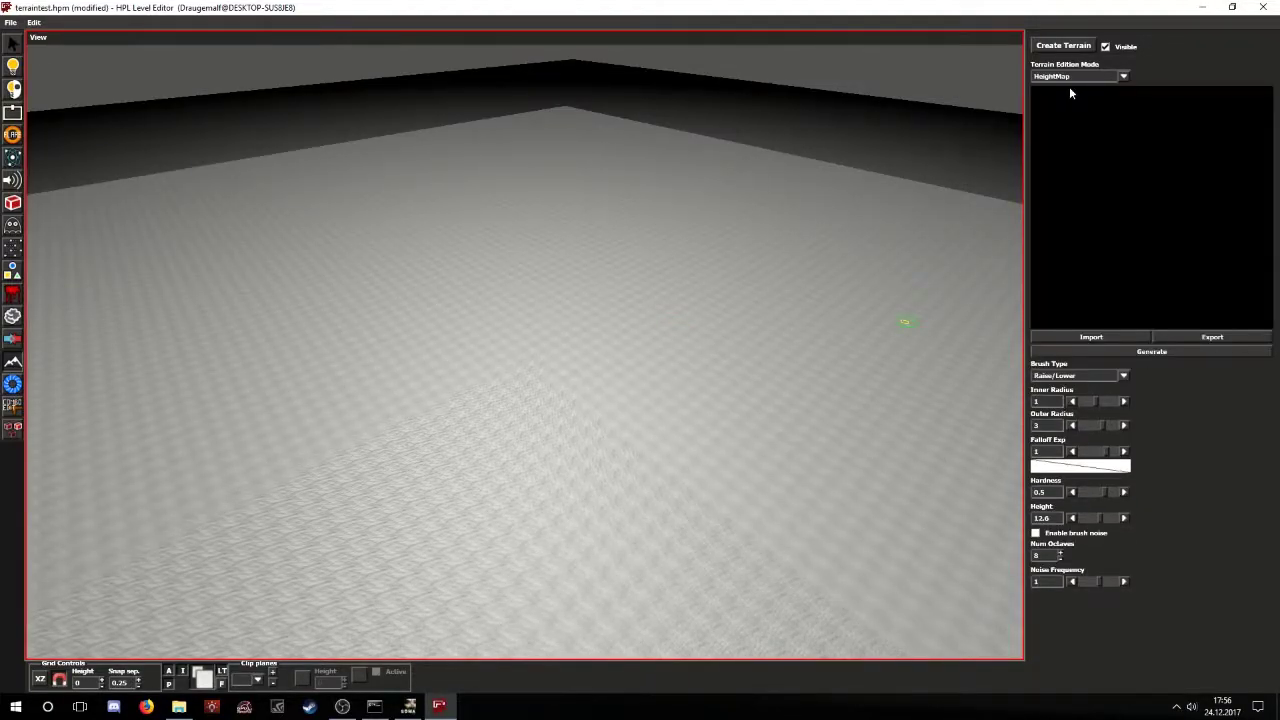
pyautogui.scroll(2, 557, 389)
pyautogui.scroll(2, 526, 412)
pyautogui.keyDown('alt'); pyautogui.moveTo(528, 421); pyautogui.dragTo(536, 405); pyautogui.keyUp('alt')
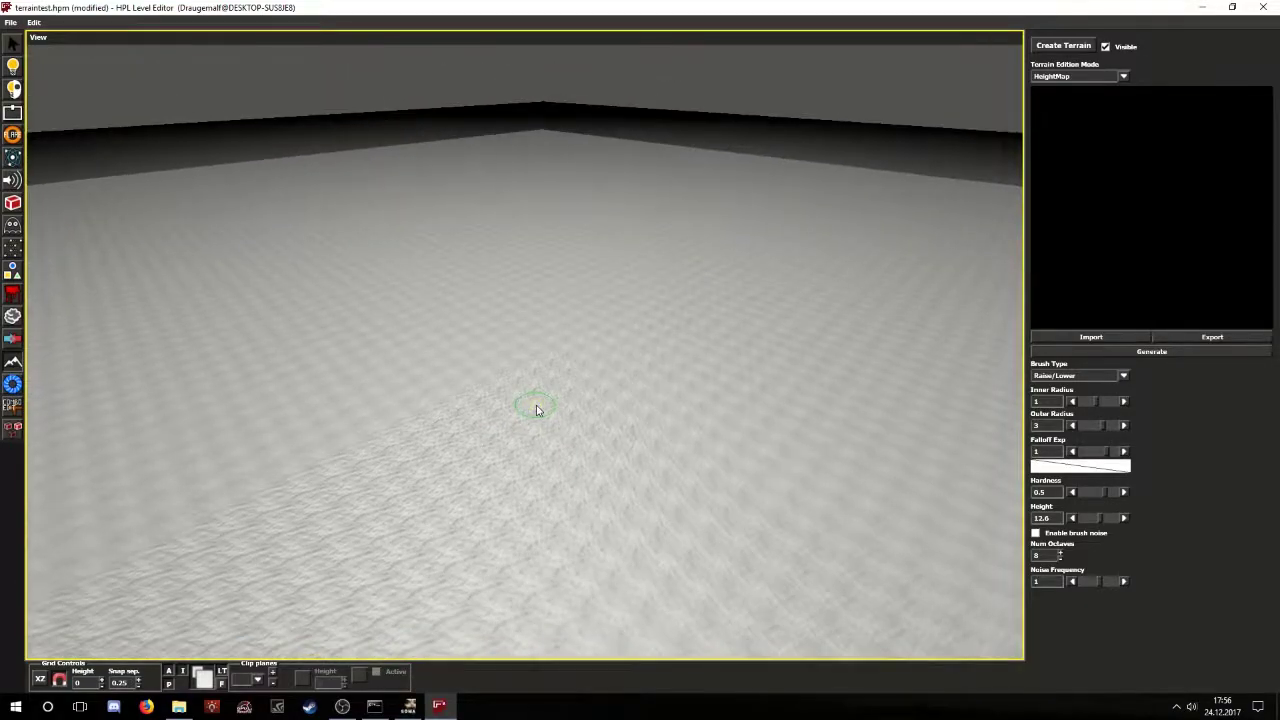
pyautogui.hotkey('ctrl', 's')
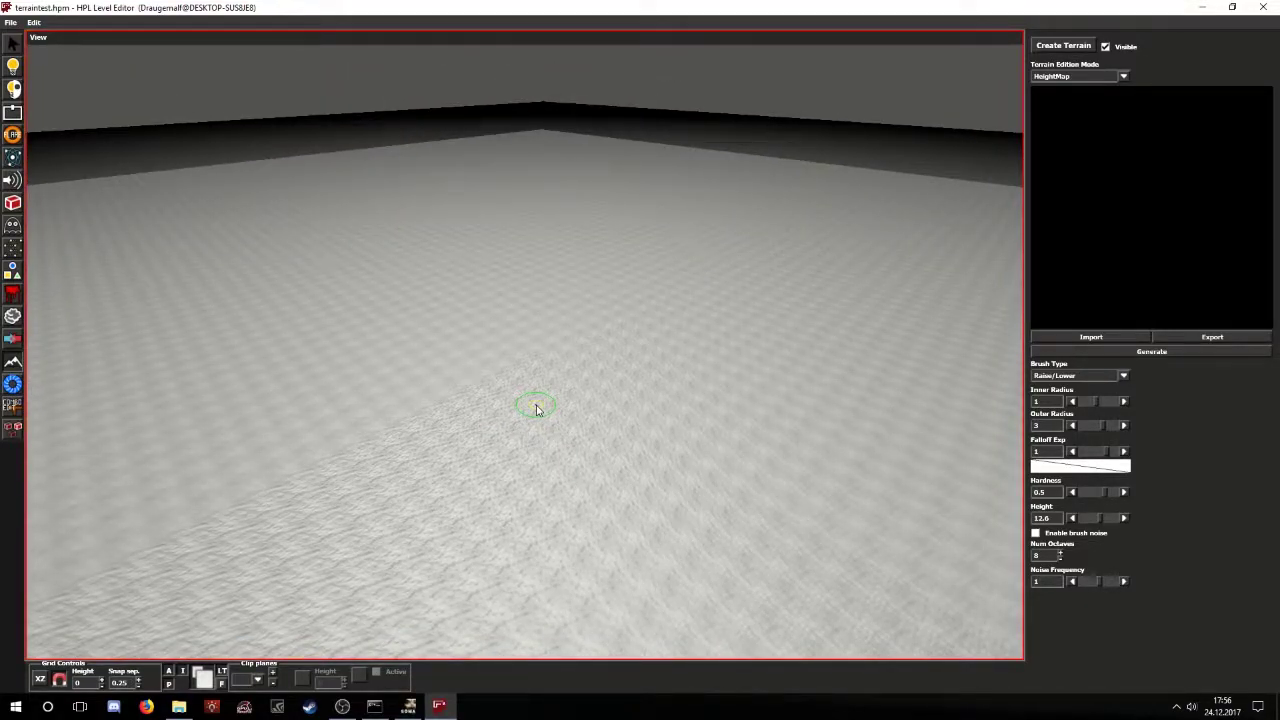
# - Import example.dds as the terrain's heightmap with the Packed RGB import type
pyautogui.click(1096, 337)
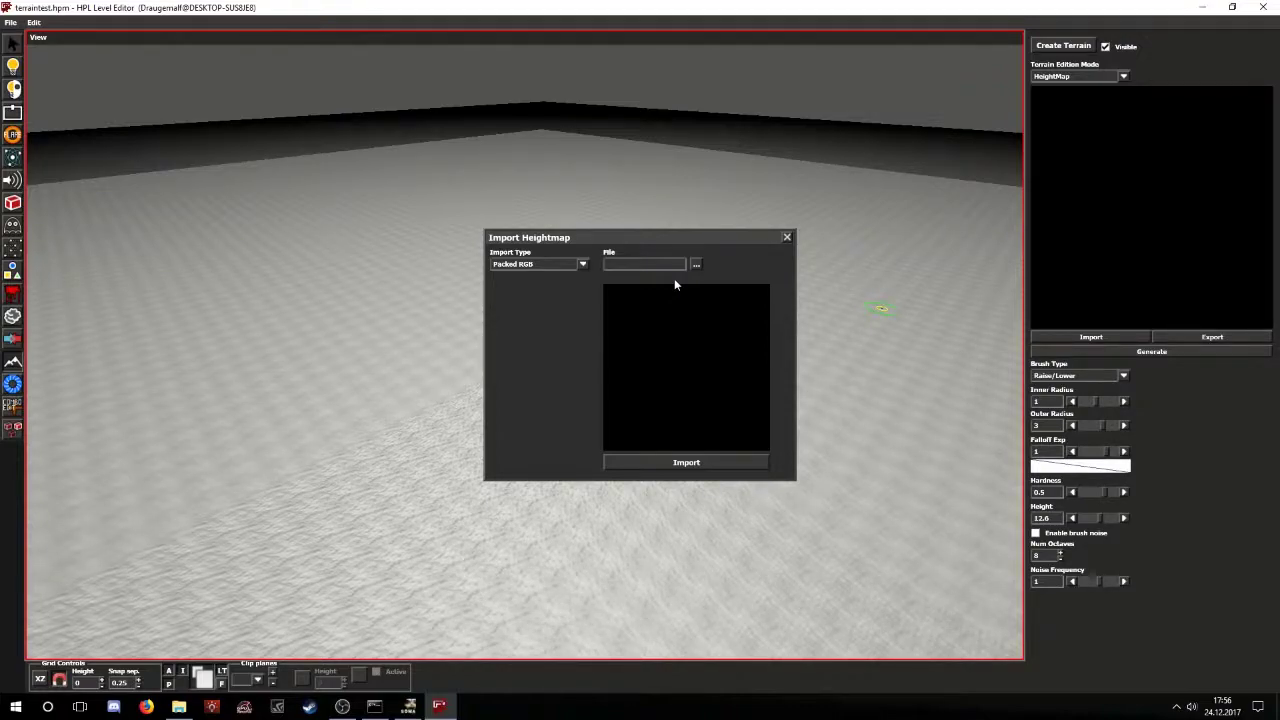
pyautogui.click(584, 266)
pyautogui.click(561, 280)
pyautogui.moveTo(612, 243); pyautogui.dragTo(610, 245)
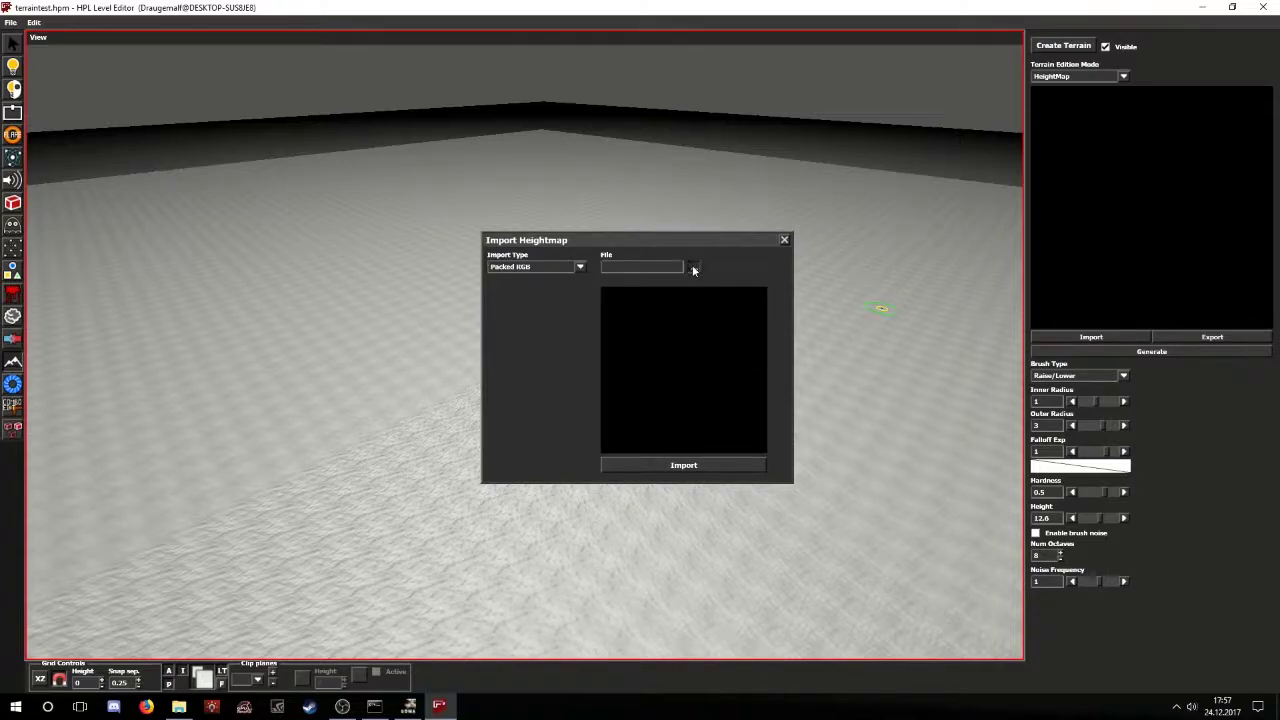
pyautogui.click(692, 266)
pyautogui.doubleClick(573, 266)
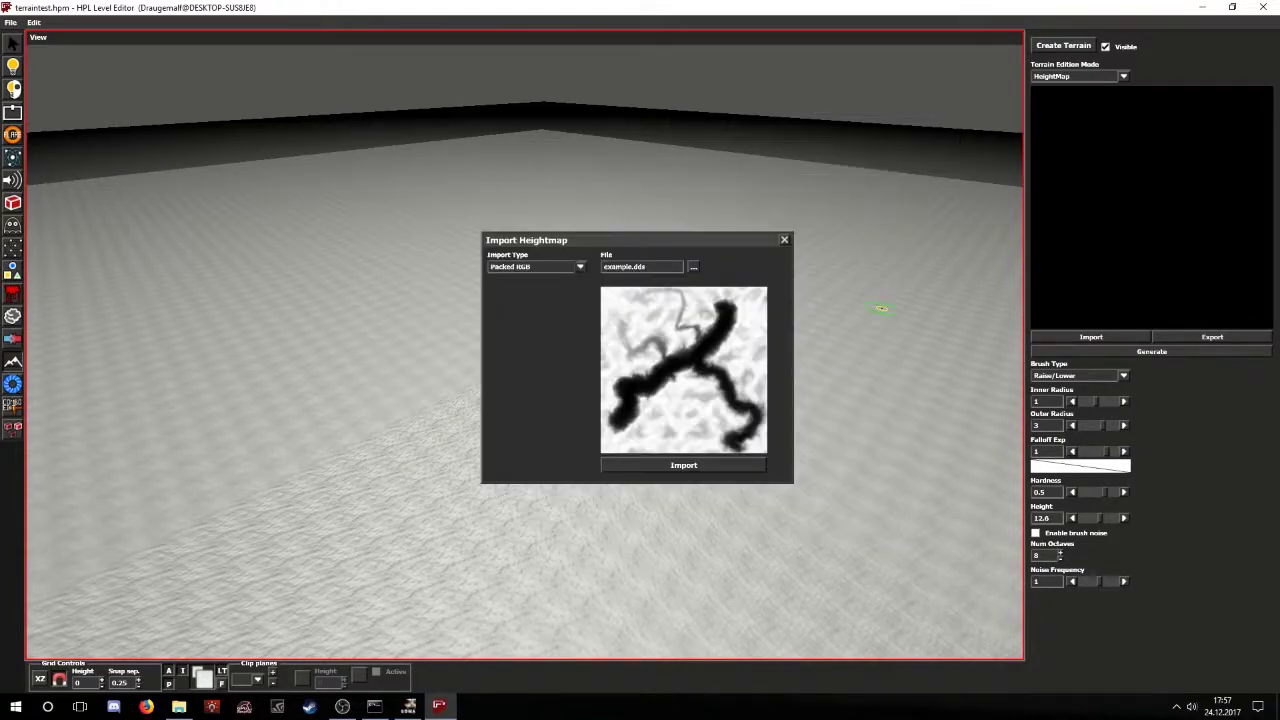
pyautogui.click(688, 466)
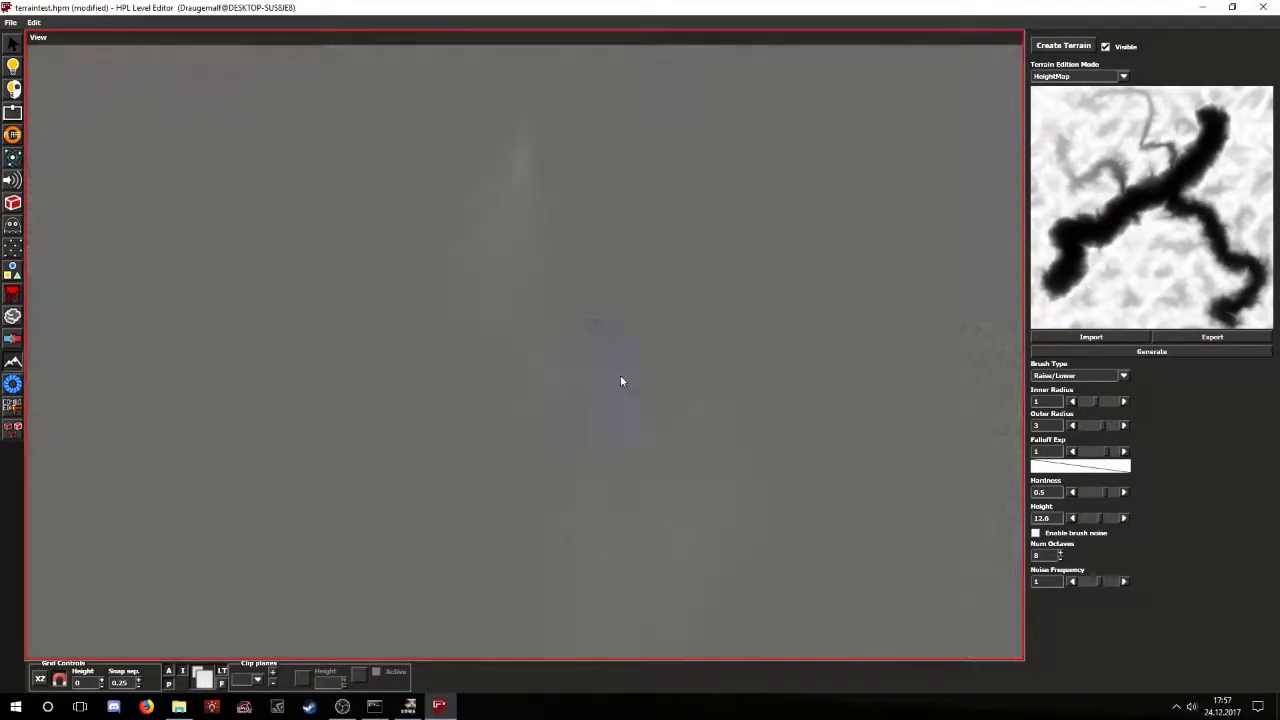
# - Set up a generated Fractal Noise heightmap with Perlin noise and a start frequency of 0.1
pyautogui.moveTo(620, 381); pyautogui.dragTo(585, 352, button='middle')
pyautogui.keyDown('alt'); pyautogui.moveTo(586, 352); pyautogui.dragTo(480, 434); pyautogui.keyUp('alt')
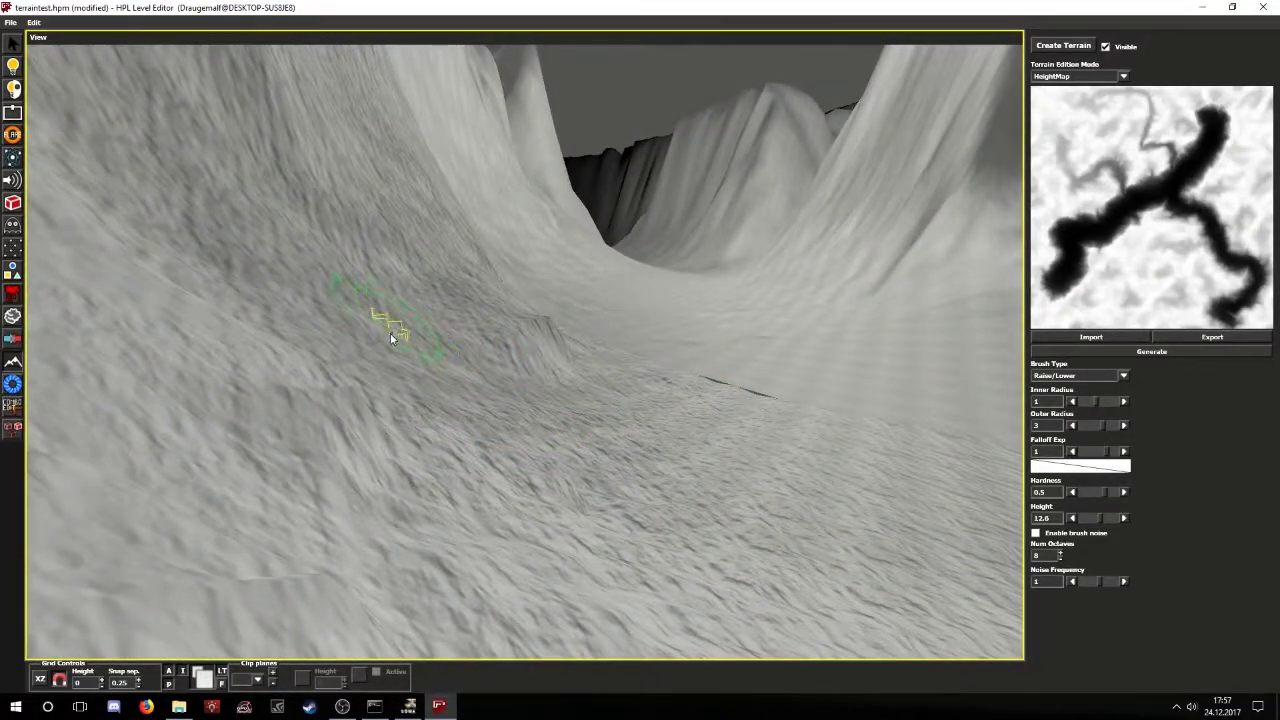
pyautogui.moveTo(391, 334)
pyautogui.keyDown('alt'); pyautogui.mouseDown()
pyautogui.moveTo(260, 380)
pyautogui.moveTo(748, 368)
pyautogui.moveTo(651, 490)
pyautogui.moveTo(633, 464)
pyautogui.mouseUp(); pyautogui.keyUp('alt')
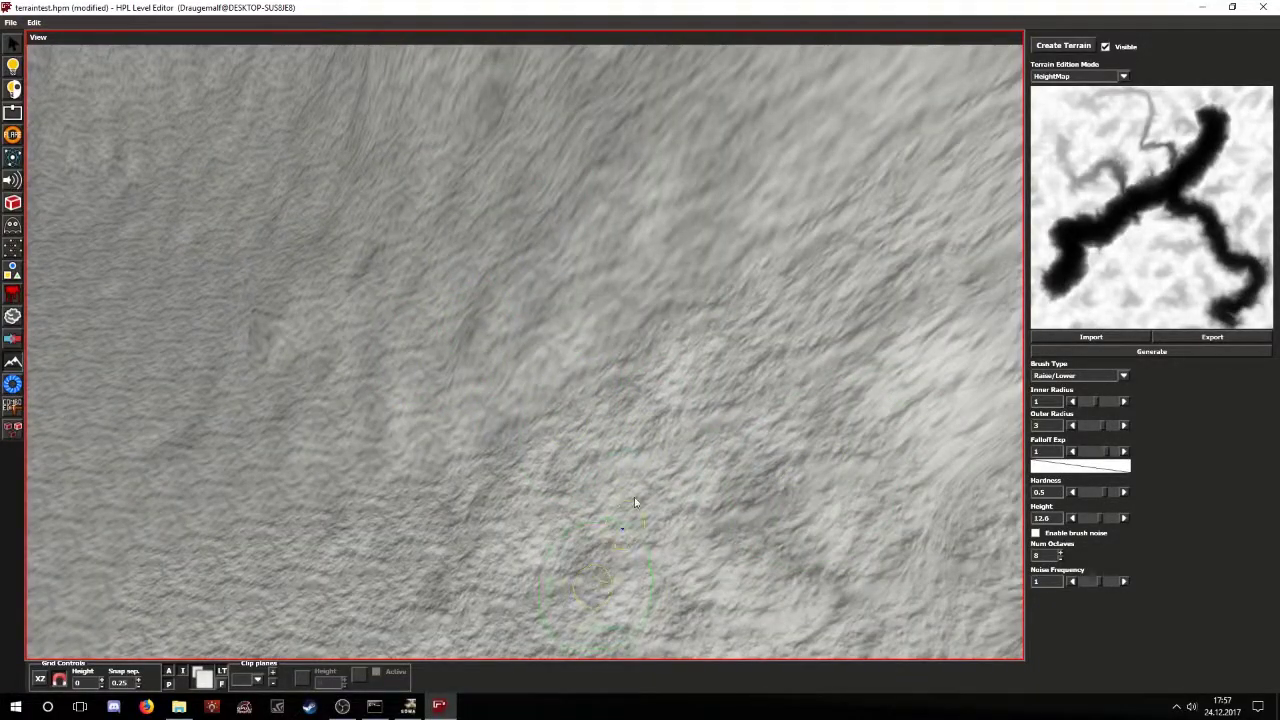
pyautogui.keyDown('alt'); pyautogui.moveTo(646, 516); pyautogui.dragTo(1118, 320); pyautogui.keyUp('alt')
pyautogui.click(1139, 356)
pyautogui.click(578, 277)
pyautogui.click(569, 300)
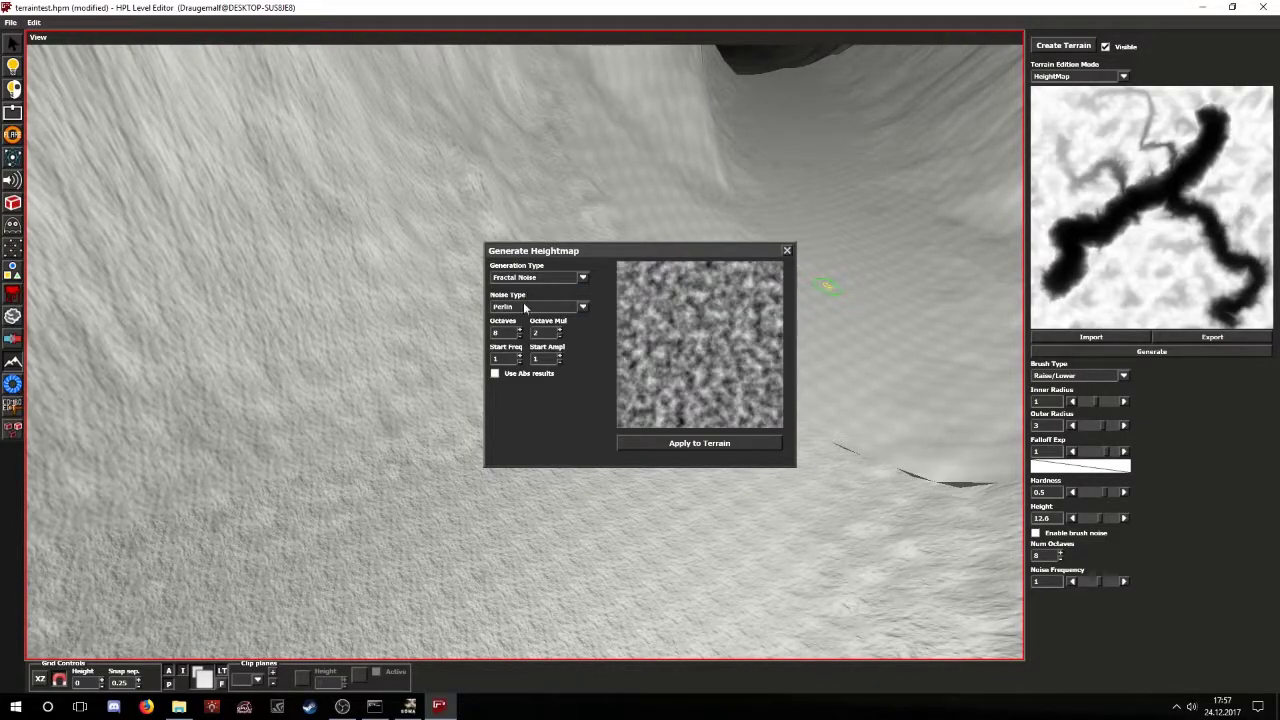
pyautogui.click(519, 362)
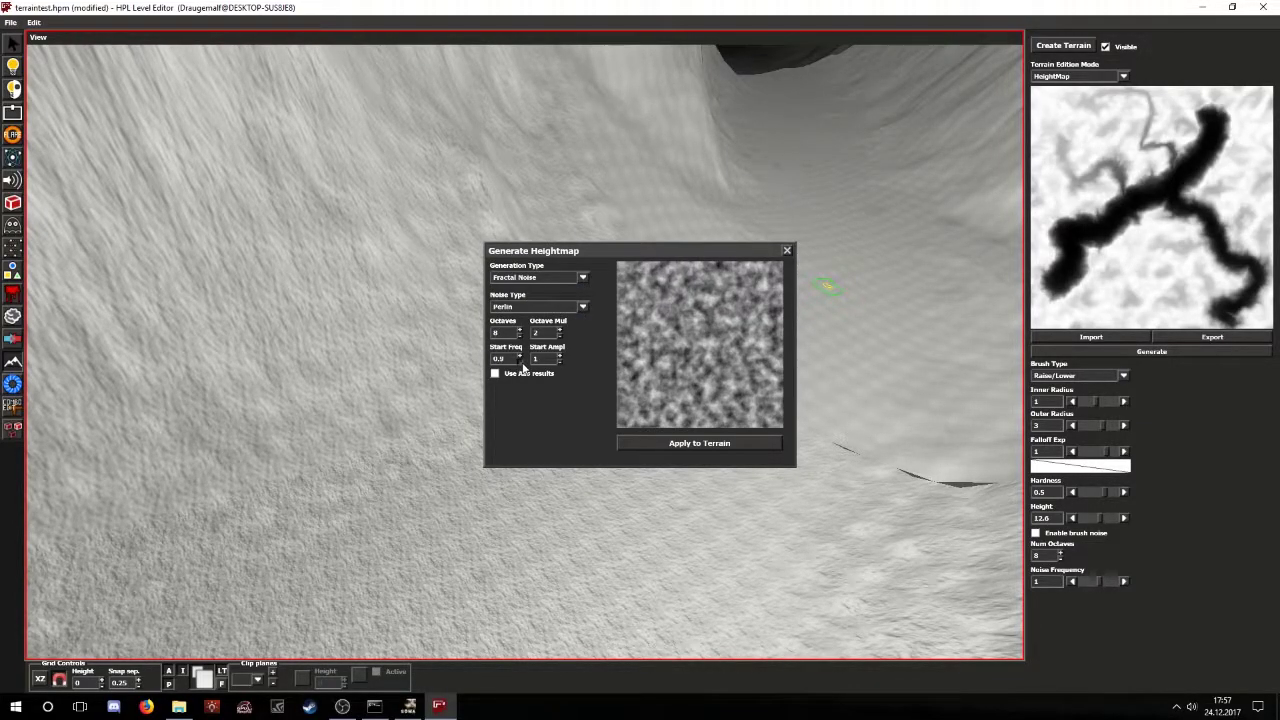
pyautogui.click(520, 362)
pyautogui.click(520, 362)
pyautogui.click(520, 362)
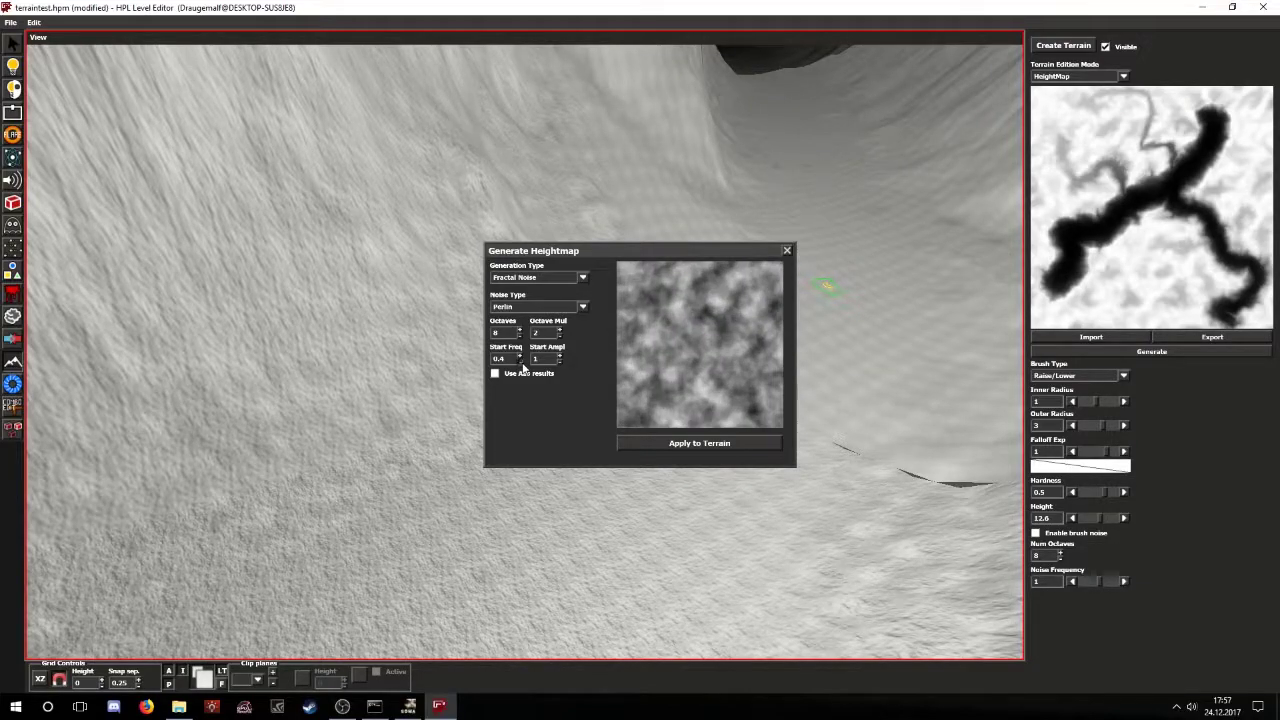
pyautogui.click(520, 362)
pyautogui.click(520, 362)
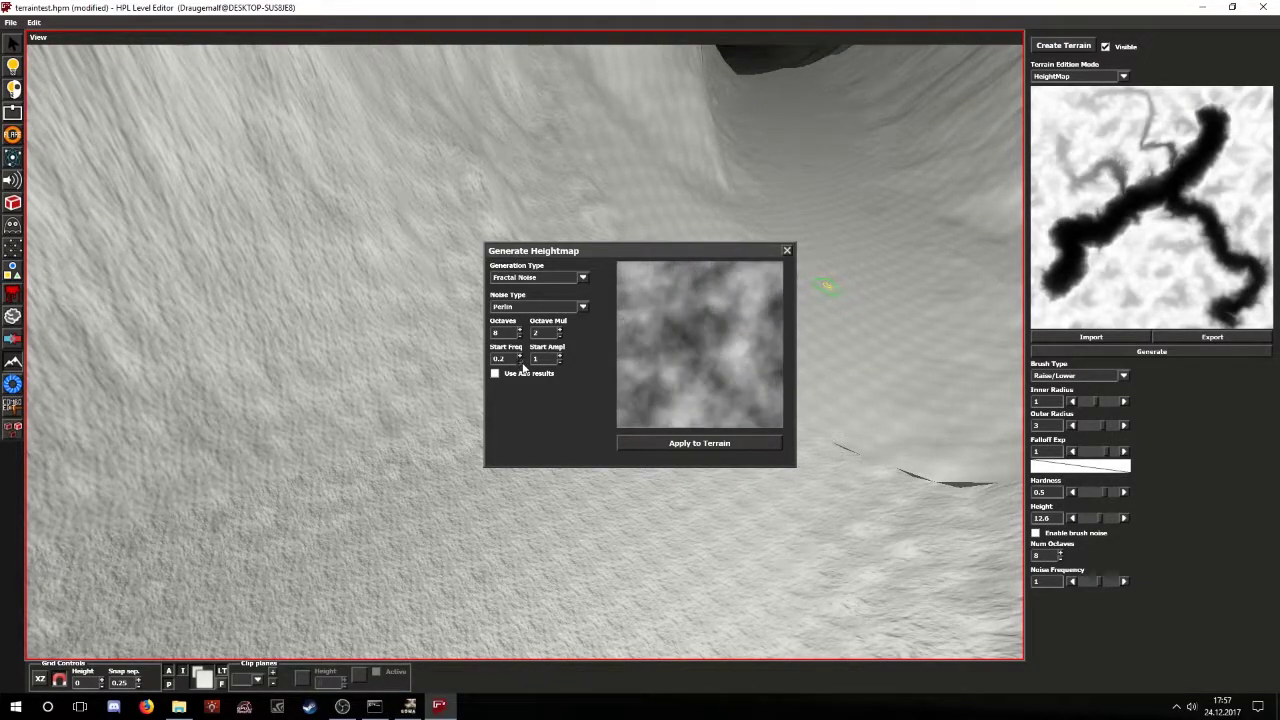
pyautogui.click(520, 362)
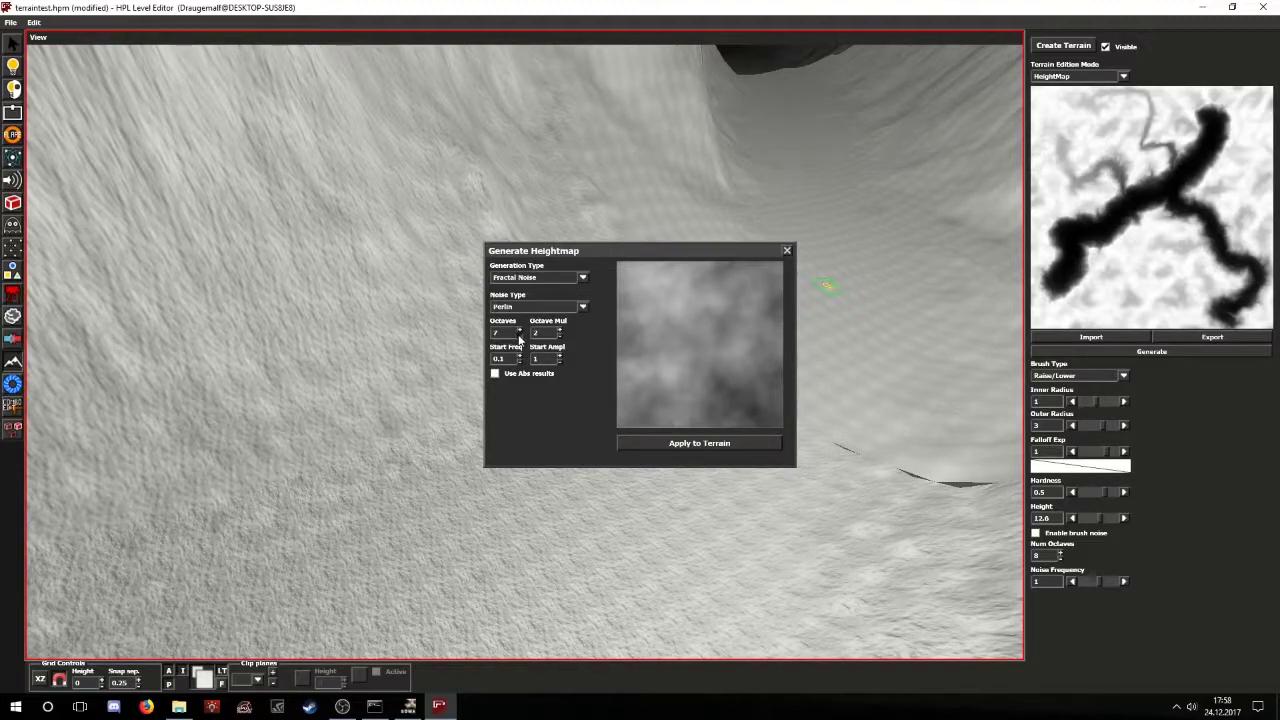
# - Set the noise to 6 octaves with a lower octave multiplier and apply the generated heightmap to the terrain
pyautogui.click(558, 337)
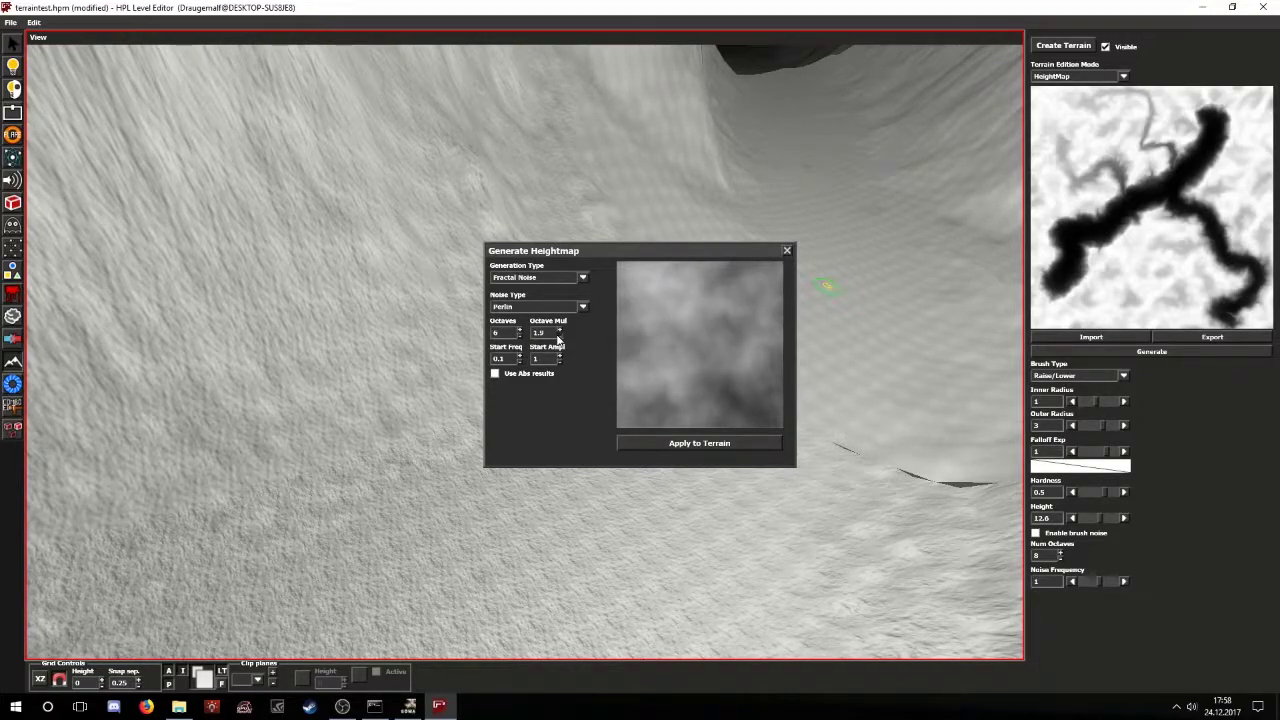
pyautogui.click(558, 337)
pyautogui.click(558, 337)
pyautogui.click(558, 337)
pyautogui.click(561, 362)
pyautogui.click(560, 356)
pyautogui.click(545, 373)
pyautogui.click(545, 373)
pyautogui.click(710, 443)
pyautogui.click(787, 251)
# - Examine the generated terrain's hills and snow surface from afar and up close
pyautogui.scroll(-5, 520, 358)
pyautogui.scroll(-8, 424, 357)
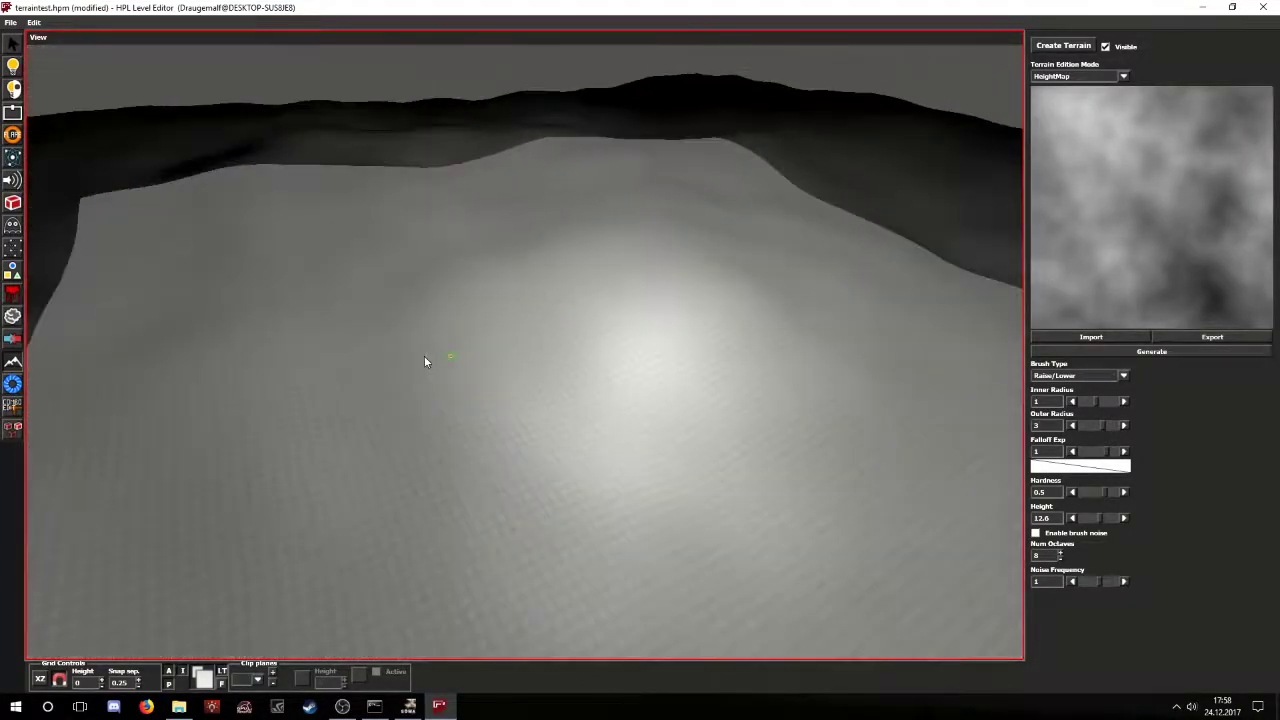
pyautogui.moveTo(424, 357)
pyautogui.mouseDown(button='middle')
pyautogui.moveTo(455, 412)
pyautogui.moveTo(554, 368)
pyautogui.moveTo(477, 440)
pyautogui.moveTo(446, 446)
pyautogui.moveTo(509, 397)
pyautogui.moveTo(557, 443)
pyautogui.moveTo(710, 430)
pyautogui.moveTo(580, 471)
pyautogui.moveTo(429, 463)
pyautogui.moveTo(743, 400)
pyautogui.moveTo(603, 417)
pyautogui.moveTo(691, 306)
pyautogui.mouseUp(button='middle')
pyautogui.scroll(6, 477, 440)
pyautogui.scroll(4, 743, 400)
pyautogui.scroll(-5, 603, 414)
pyautogui.scroll(-4, 680, 310)
pyautogui.scroll(3, 554, 378)
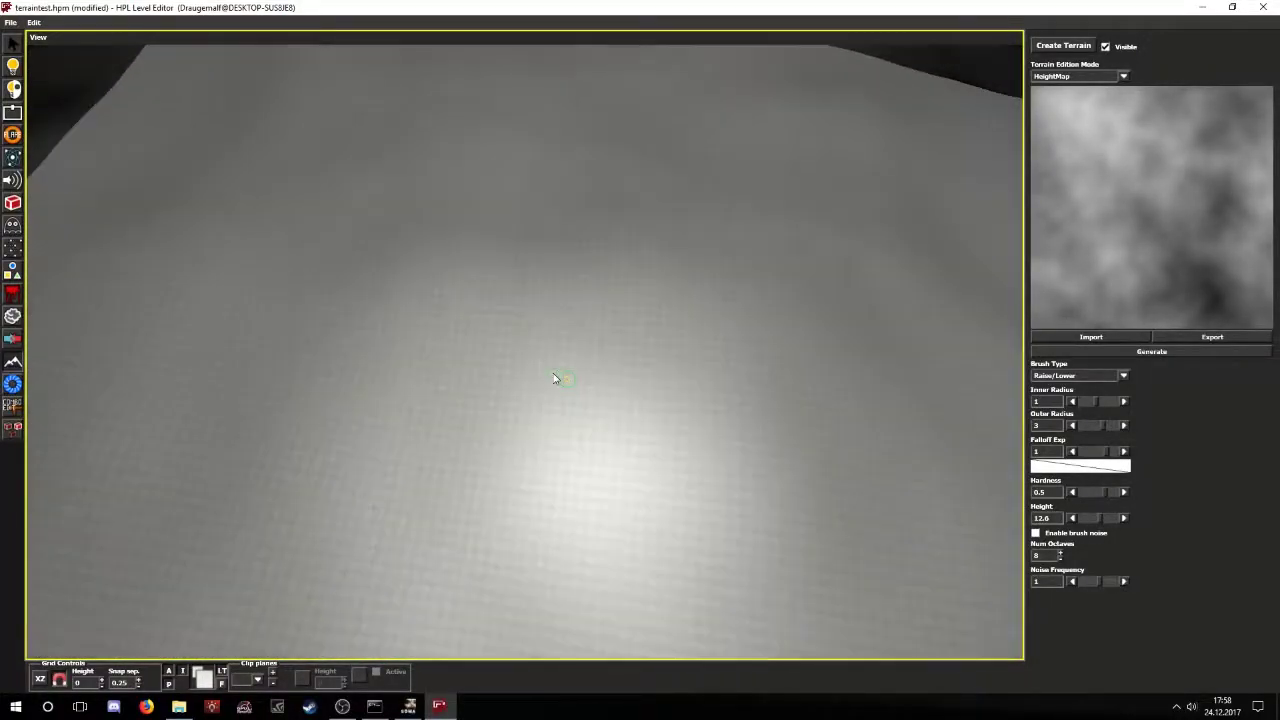
pyautogui.moveTo(553, 378); pyautogui.dragTo(623, 404, button='middle')
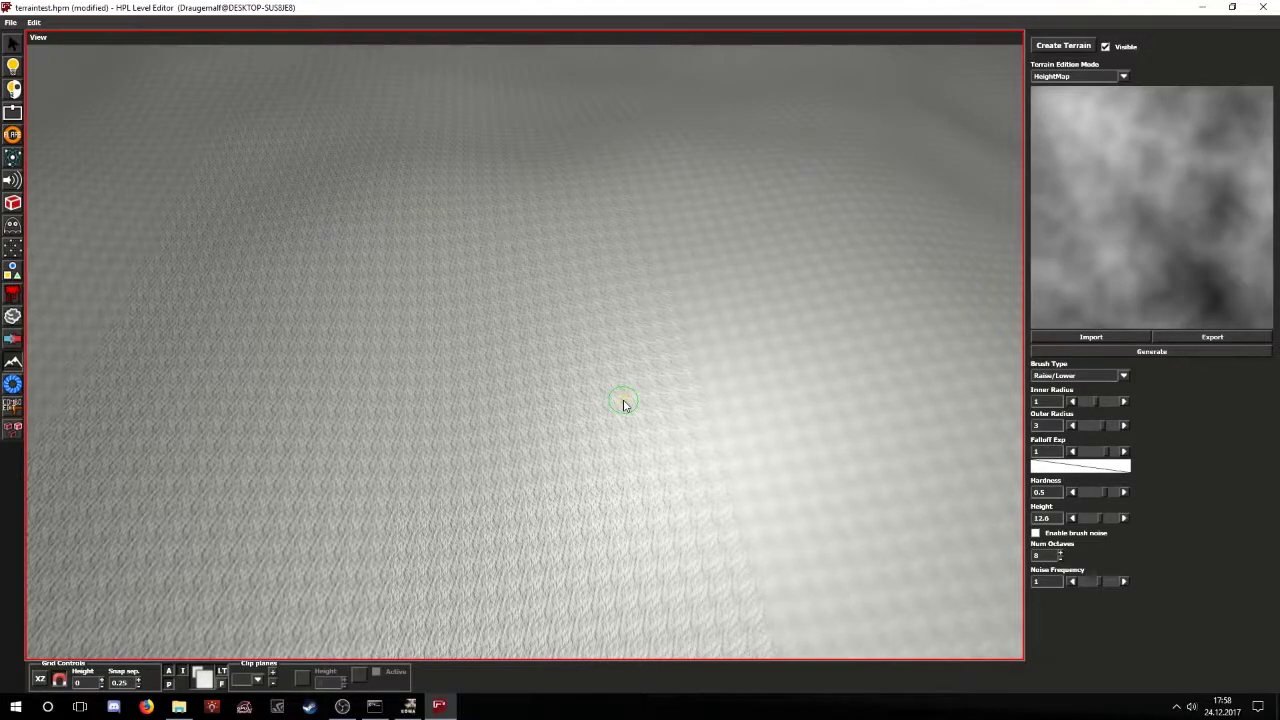
# - Use the Raise/Lower brush type for editing the terrain heightmap
pyautogui.moveTo(743, 420); pyautogui.dragTo(982, 428, button='middle')
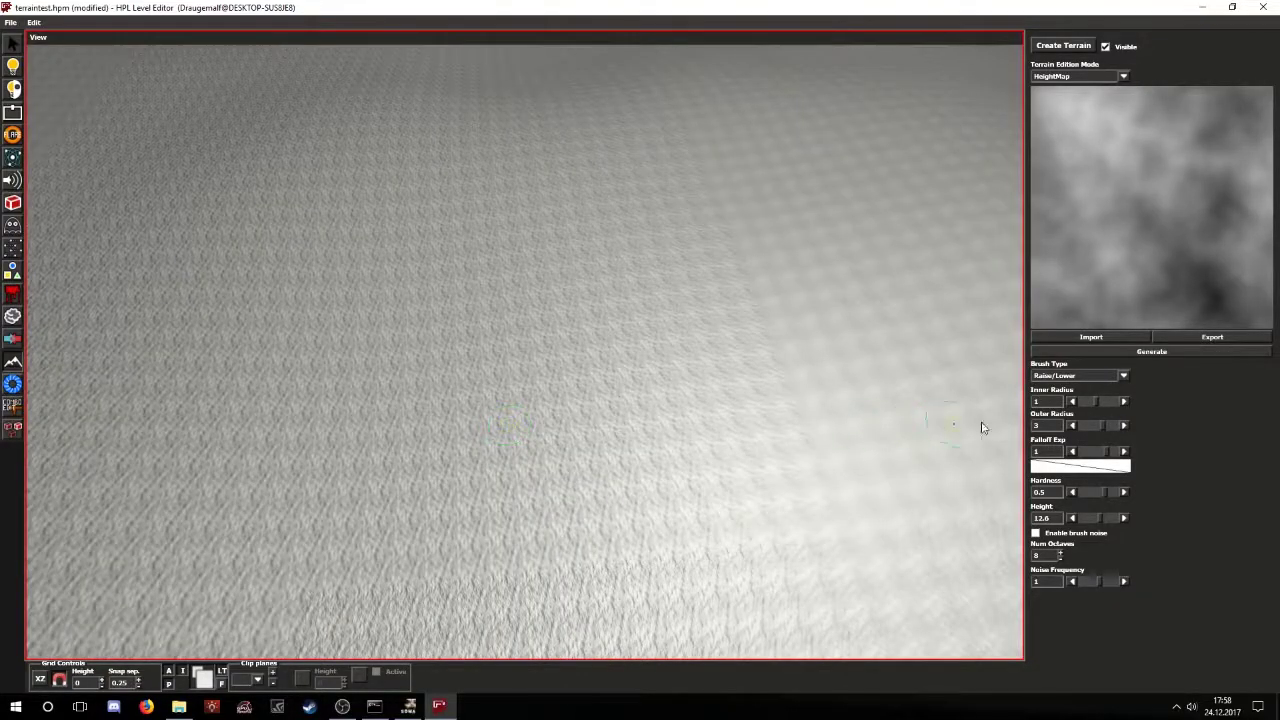
pyautogui.click(1131, 375)
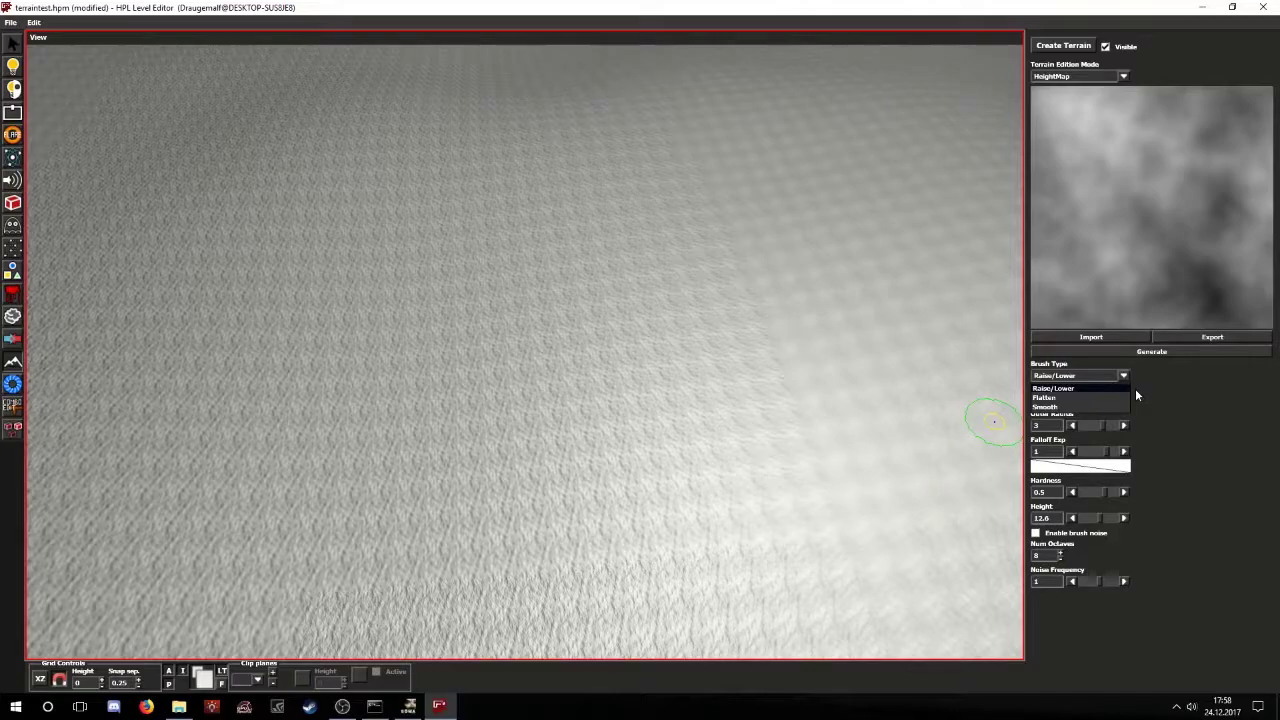
pyautogui.click(1140, 390)
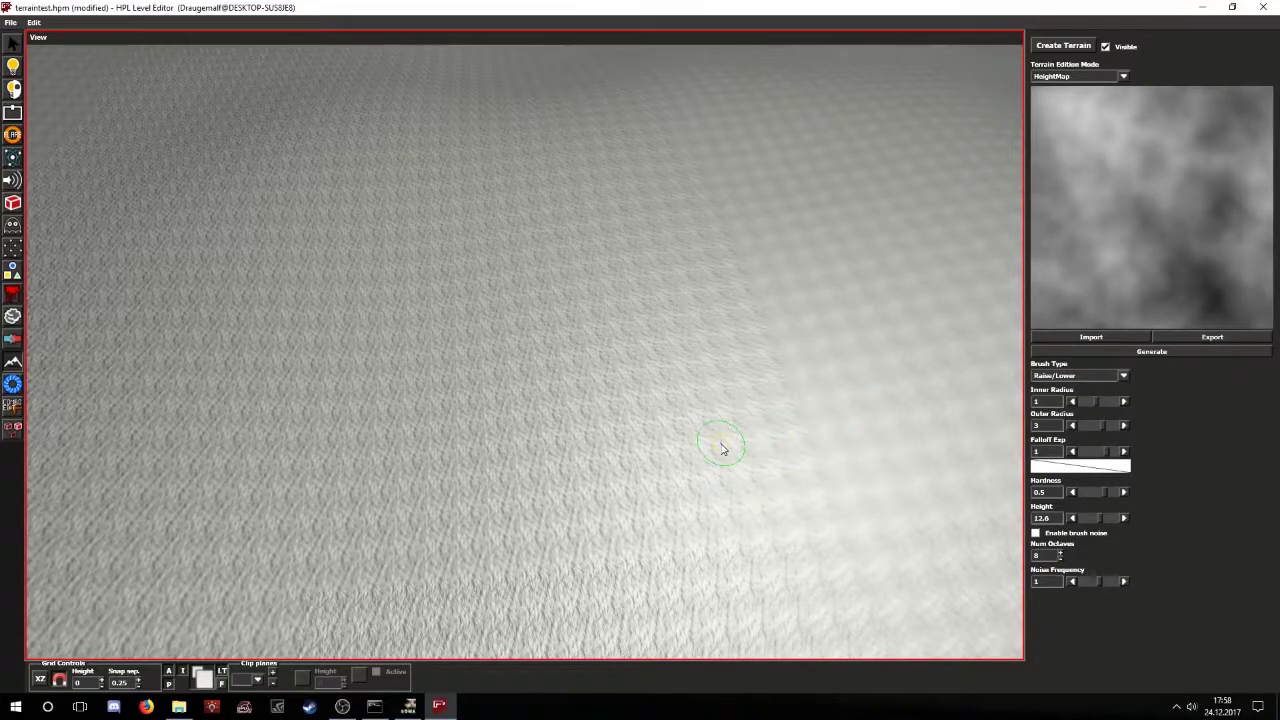
pyautogui.scroll(1, 722, 435)
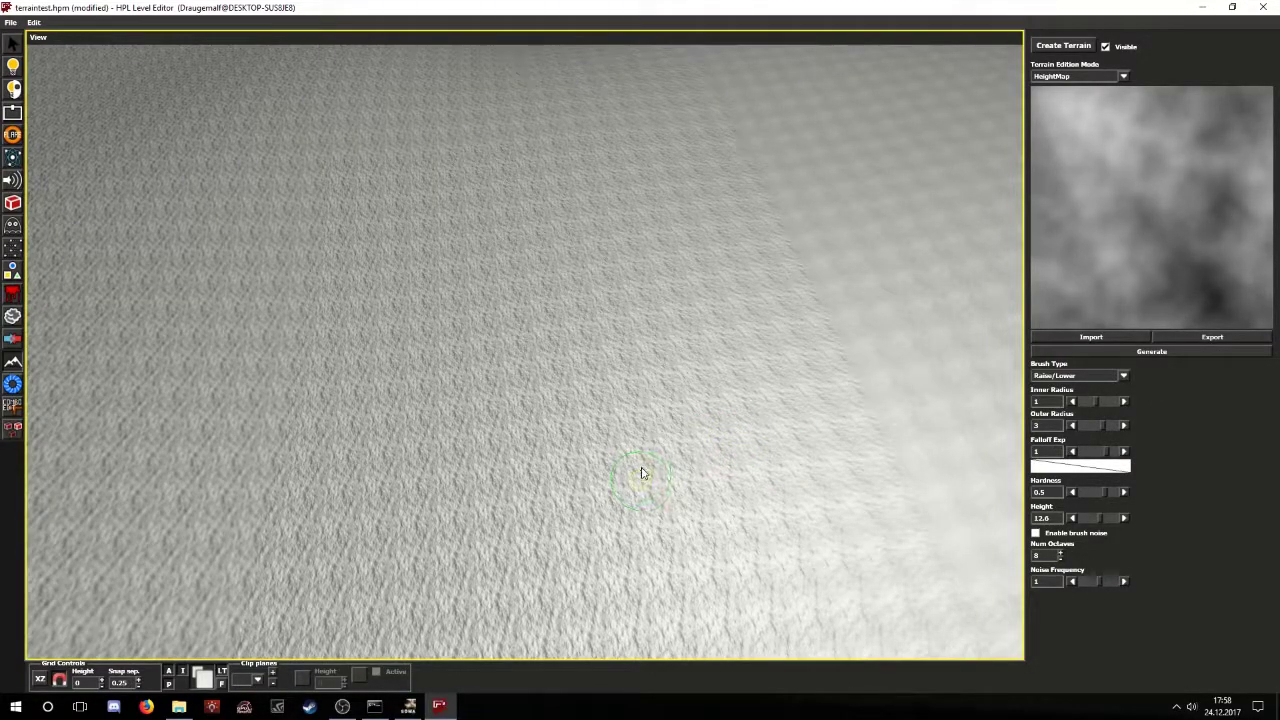
pyautogui.keyDown('alt'); pyautogui.moveTo(638, 466); pyautogui.dragTo(656, 450); pyautogui.keyUp('alt')
pyautogui.scroll(2, 542, 410)
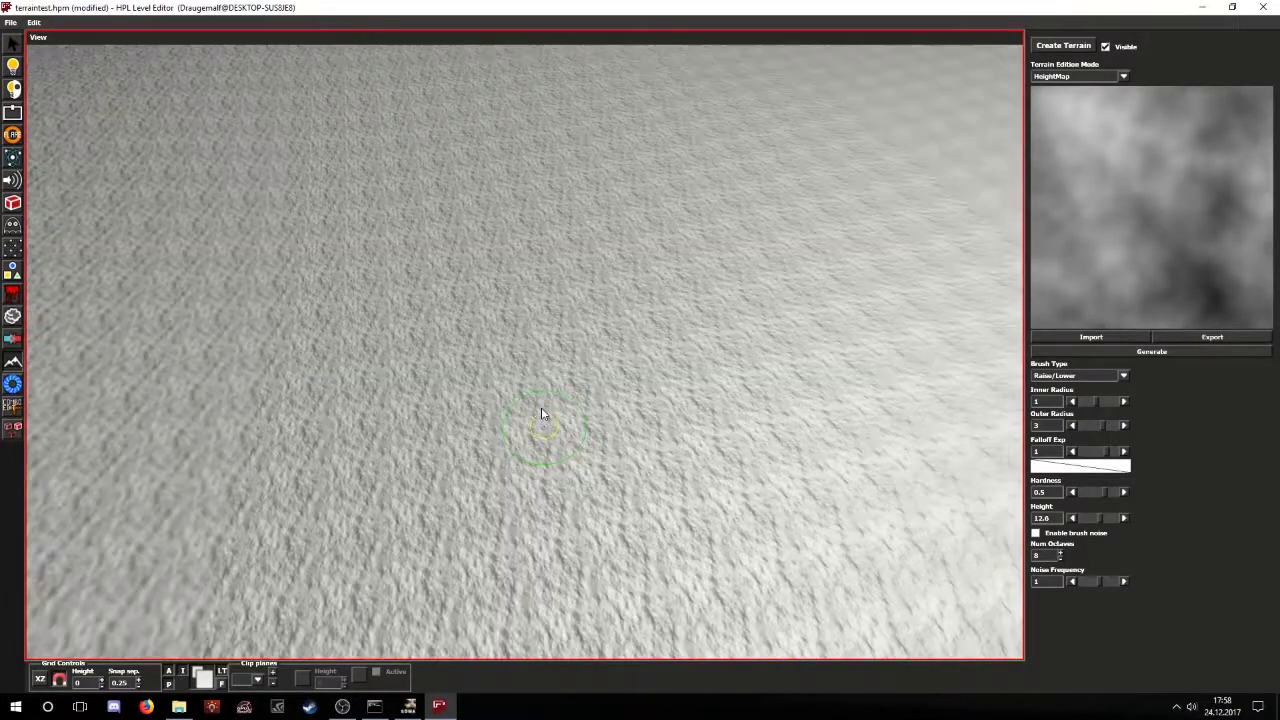
pyautogui.keyDown('alt'); pyautogui.moveTo(606, 402); pyautogui.dragTo(618, 366); pyautogui.keyUp('alt')
pyautogui.scroll(1, 477, 268)
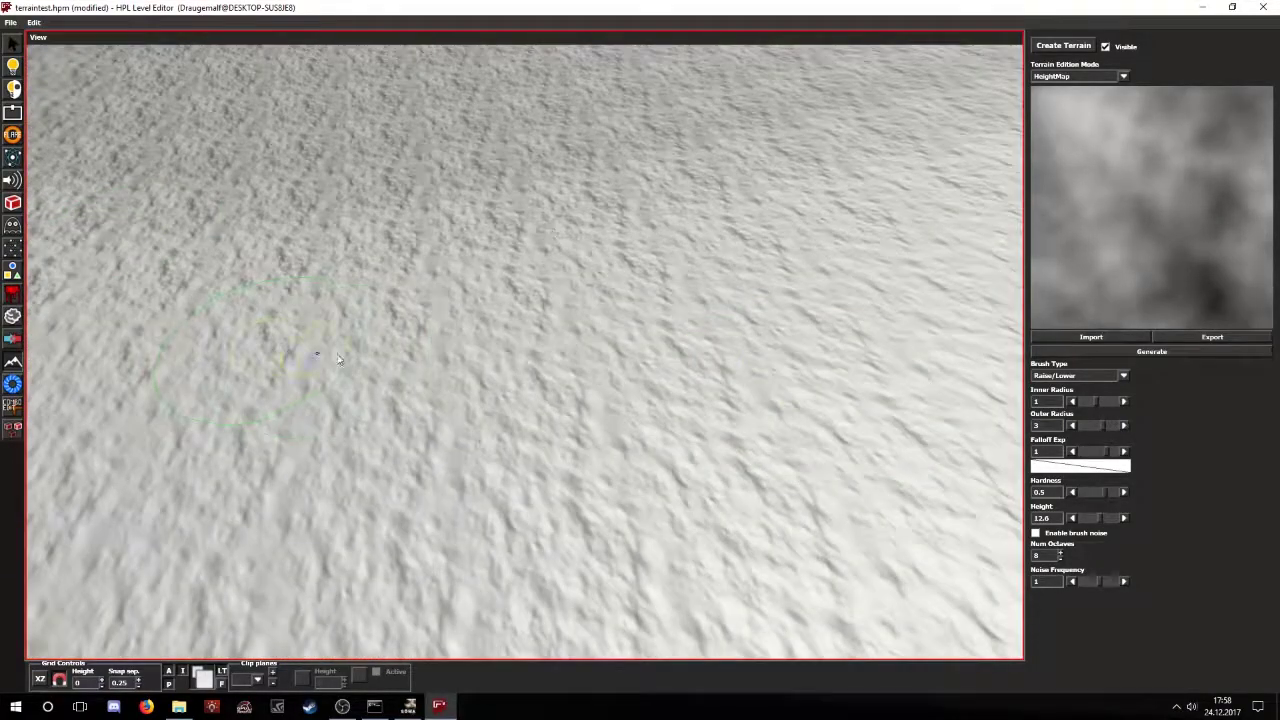
pyautogui.scroll(-1, 342, 361)
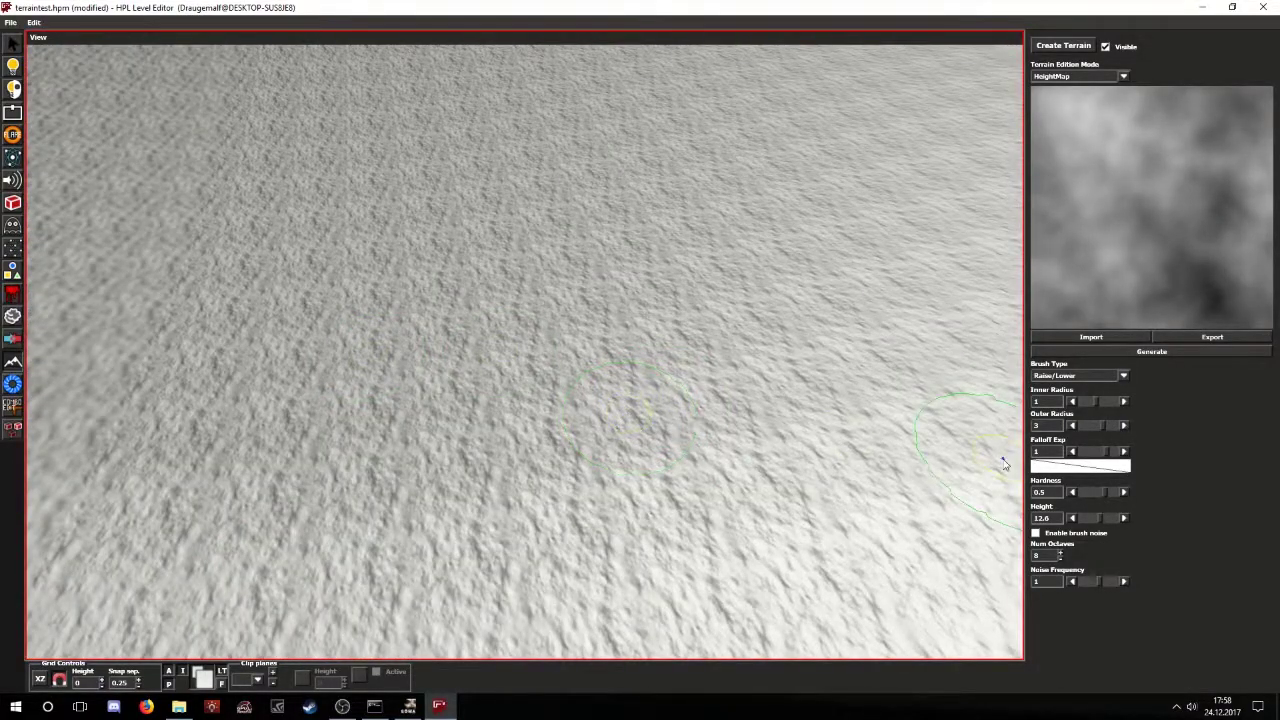
# - Try raising small bumps on the snow surface with inner radius 1 and outer radius 3, and undo them
pyautogui.click(560, 385)
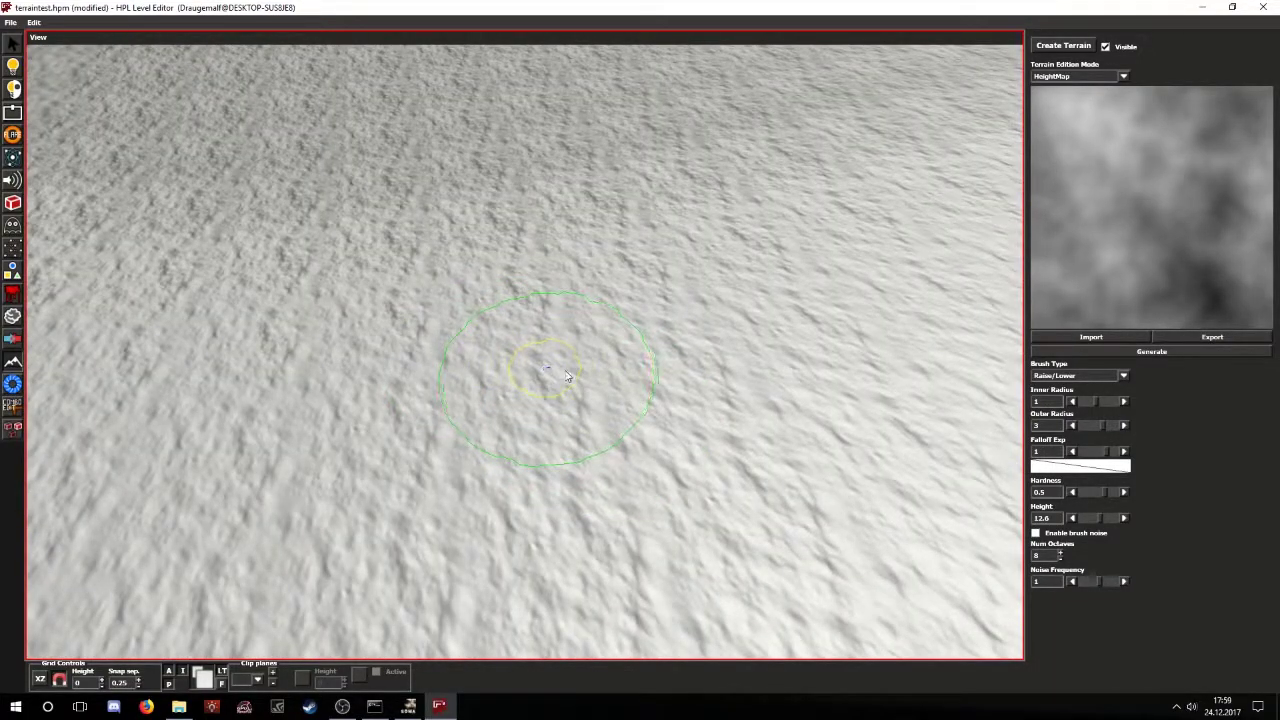
pyautogui.moveTo(649, 380)
pyautogui.mouseDown()
pyautogui.moveTo(643, 360)
pyautogui.moveTo(466, 381)
pyautogui.mouseUp()
pyautogui.hotkey('ctrl', 'z')
pyautogui.click(590, 388)
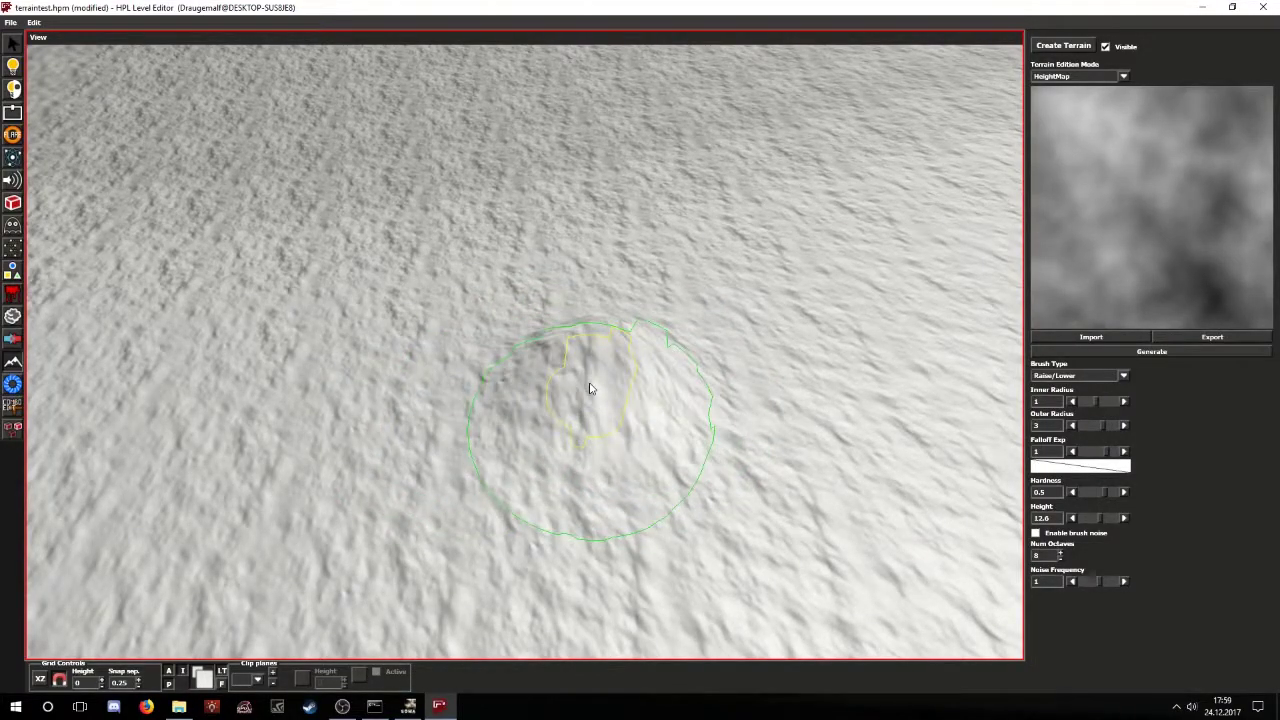
pyautogui.hotkey('ctrl', 'z')
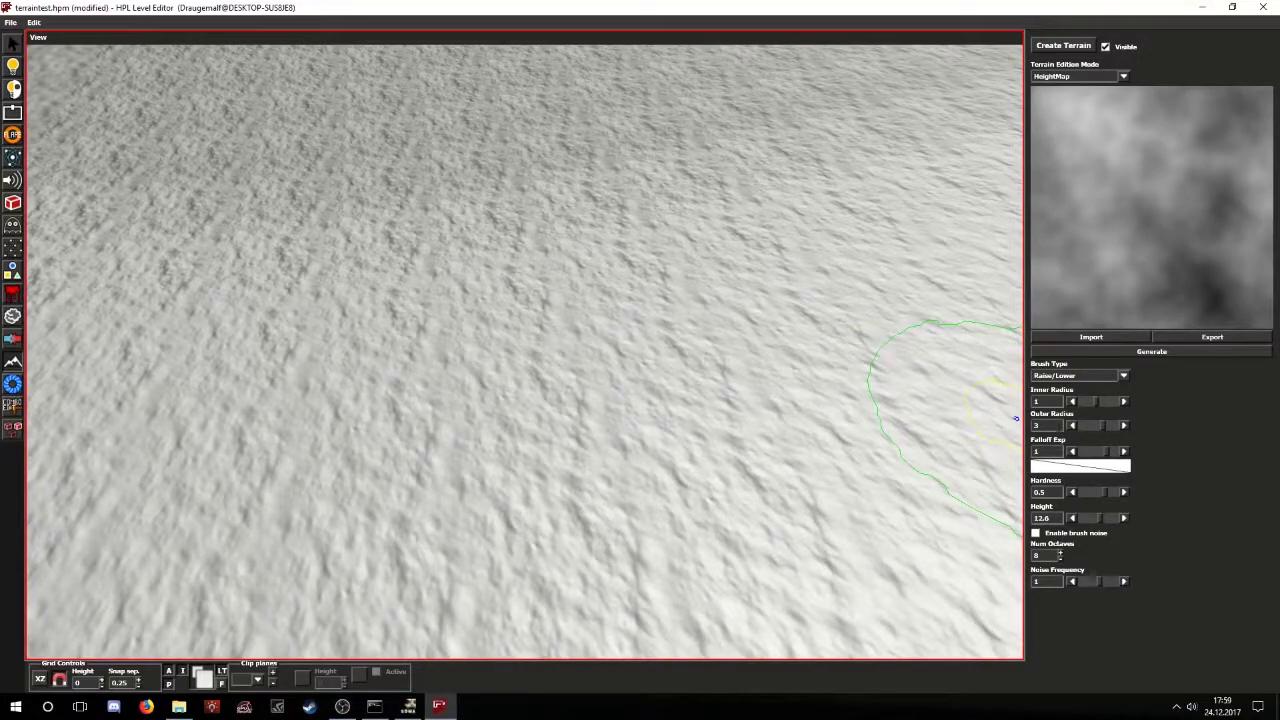
# - Set the brush's outer radius to 20, try a raising stroke on the snow, and undo it
pyautogui.click(1060, 426)
pyautogui.write('20')
pyautogui.scroll(-5, 575, 335)
pyautogui.moveTo(579, 337)
pyautogui.mouseDown()
pyautogui.moveTo(562, 316)
pyautogui.moveTo(594, 309)
pyautogui.moveTo(549, 340)
pyautogui.mouseUp()
pyautogui.hotkey('ctrl', 'z')
# - Set the brush's inner radius to 20, try two raising strokes across the snow, and undo them
pyautogui.write('20')
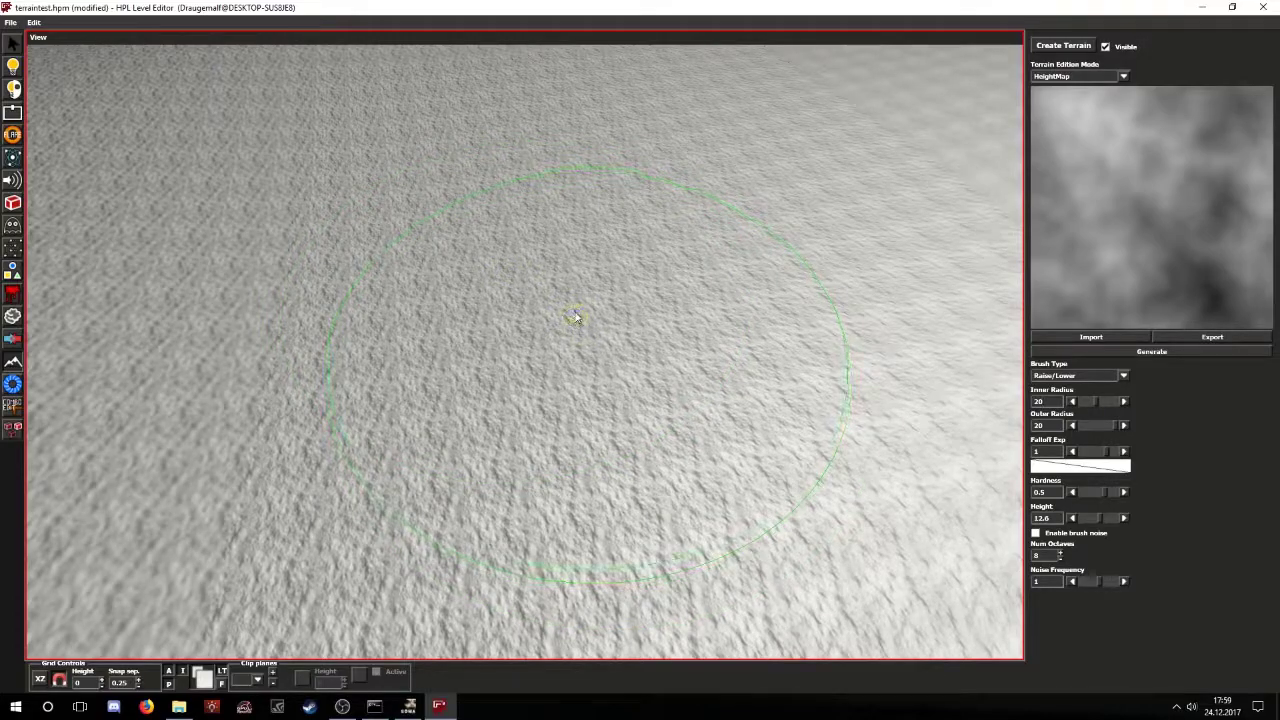
pyautogui.moveTo(571, 314); pyautogui.dragTo(454, 323)
pyautogui.moveTo(455, 325)
pyautogui.mouseDown(button='middle')
pyautogui.moveTo(507, 345)
pyautogui.moveTo(580, 289)
pyautogui.mouseUp(button='middle')
pyautogui.hotkey('ctrl', 'z')
pyautogui.moveTo(450, 347)
pyautogui.mouseDown()
pyautogui.moveTo(425, 360)
pyautogui.moveTo(378, 301)
pyautogui.mouseUp()
pyautogui.hotkey('ctrl', 'z')
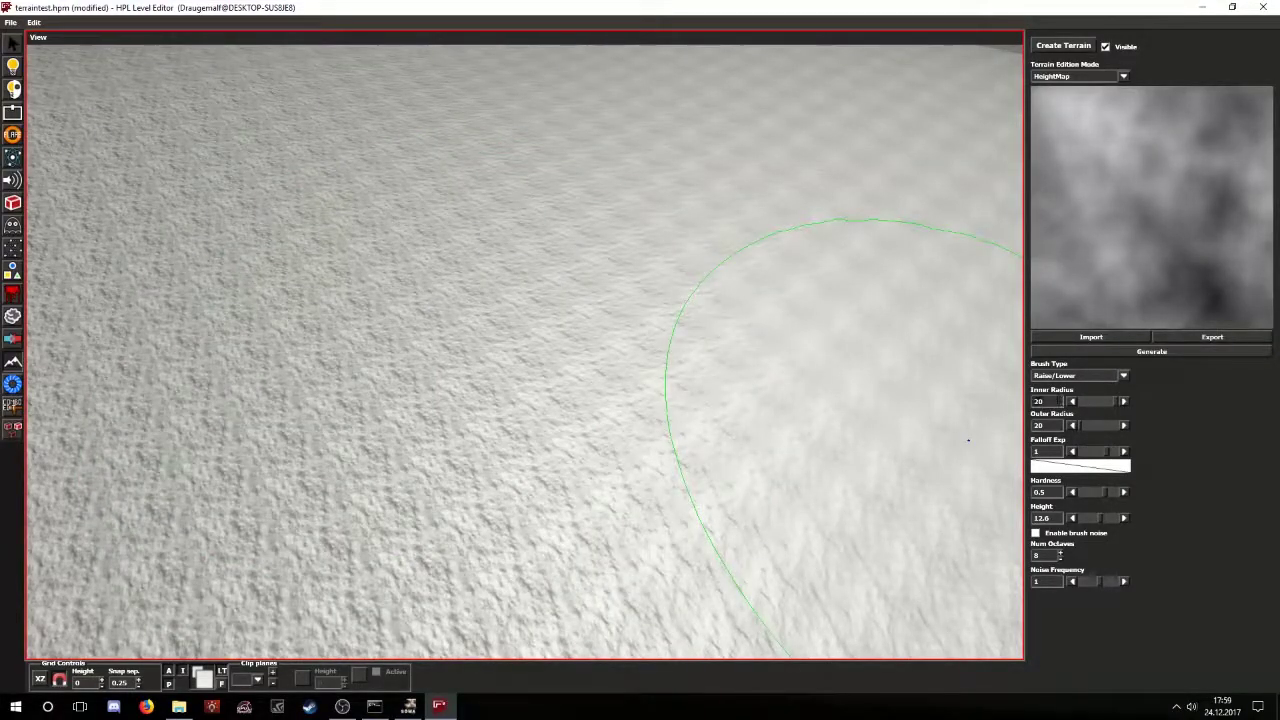
# - Reduce the brush to inner radius 2 and outer radius 5, try a raising stroke, and undo it
pyautogui.write('5')
pyautogui.press('Return')
pyautogui.scroll(5, 572, 397)
pyautogui.scroll(-6, 566, 386)
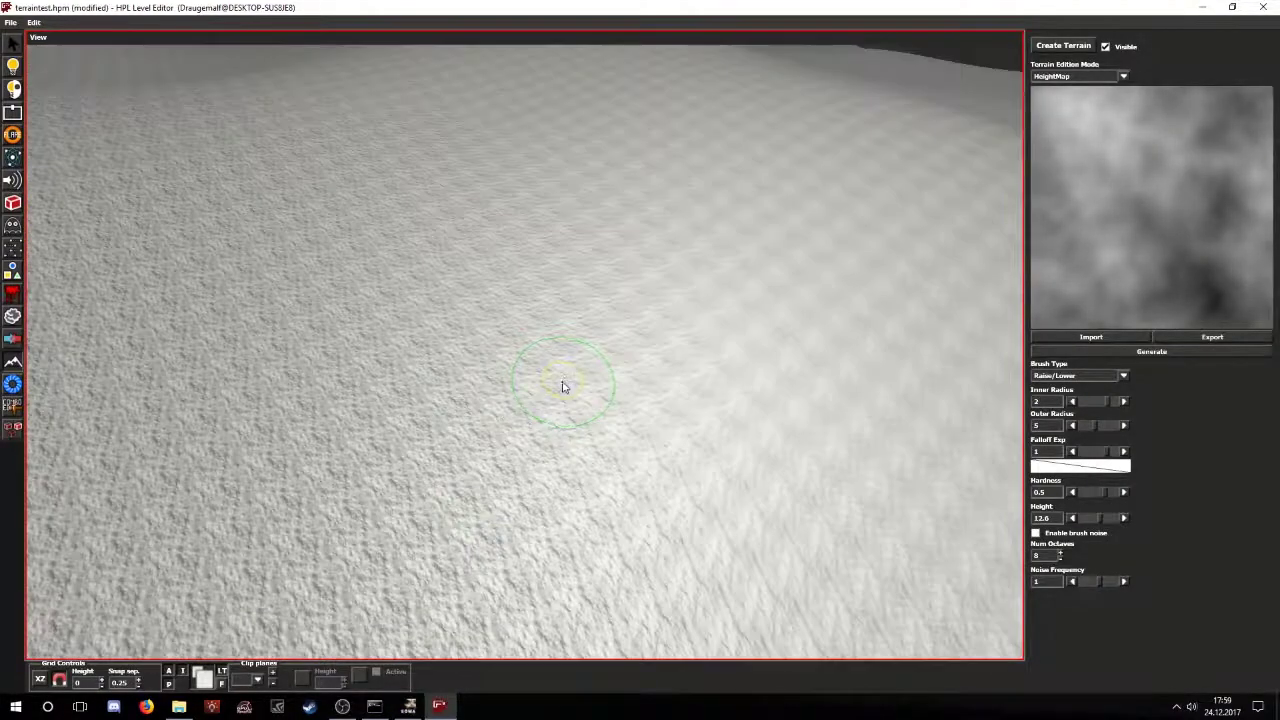
pyautogui.scroll(1, 515, 418)
pyautogui.scroll(3, 590, 434)
pyautogui.moveTo(609, 437)
pyautogui.mouseDown()
pyautogui.moveTo(594, 437)
pyautogui.moveTo(653, 435)
pyautogui.moveTo(620, 395)
pyautogui.moveTo(632, 393)
pyautogui.mouseUp()
pyautogui.scroll(2, 633, 446)
pyautogui.hotkey('ctrl', 'z')
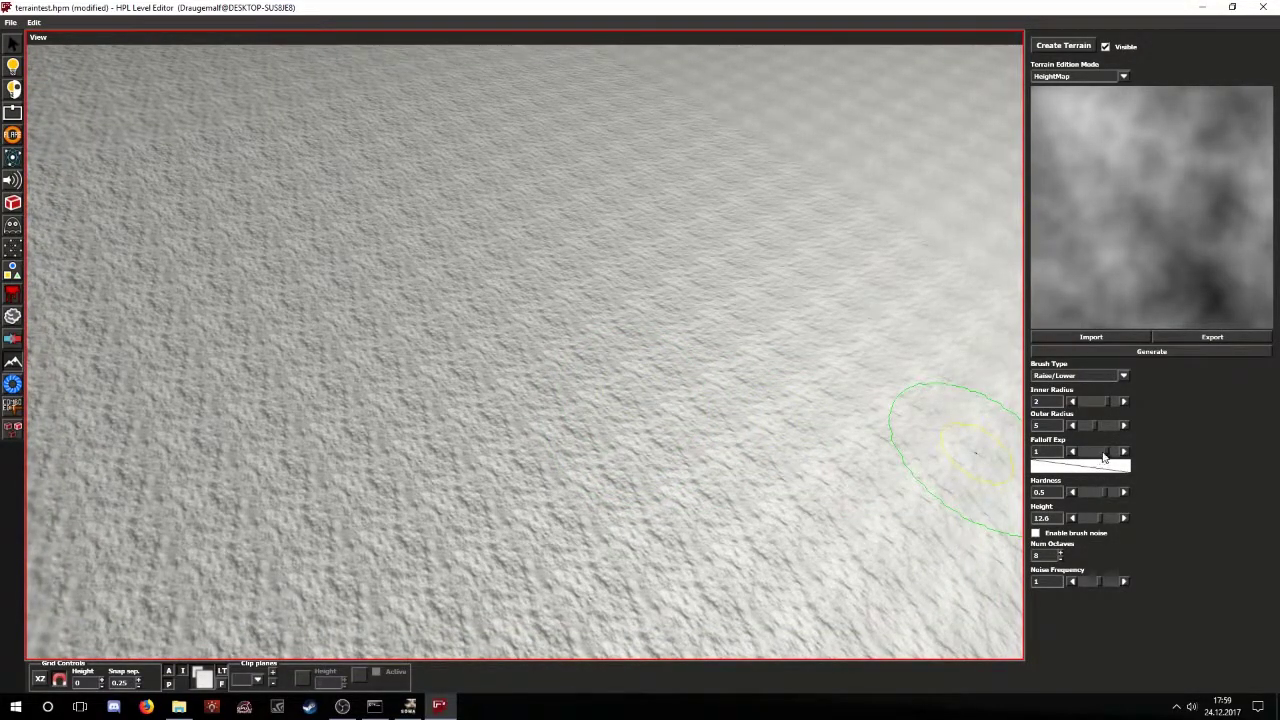
# - Lower the brush's falloff exponent to 0.01, try a raising stroke, and undo it
pyautogui.moveTo(1105, 456); pyautogui.dragTo(1080, 453)
pyautogui.moveTo(484, 397)
pyautogui.mouseDown()
pyautogui.moveTo(507, 377)
pyautogui.moveTo(415, 458)
pyautogui.moveTo(555, 435)
pyautogui.moveTo(517, 467)
pyautogui.mouseUp()
pyautogui.hotkey('ctrl', 'z')
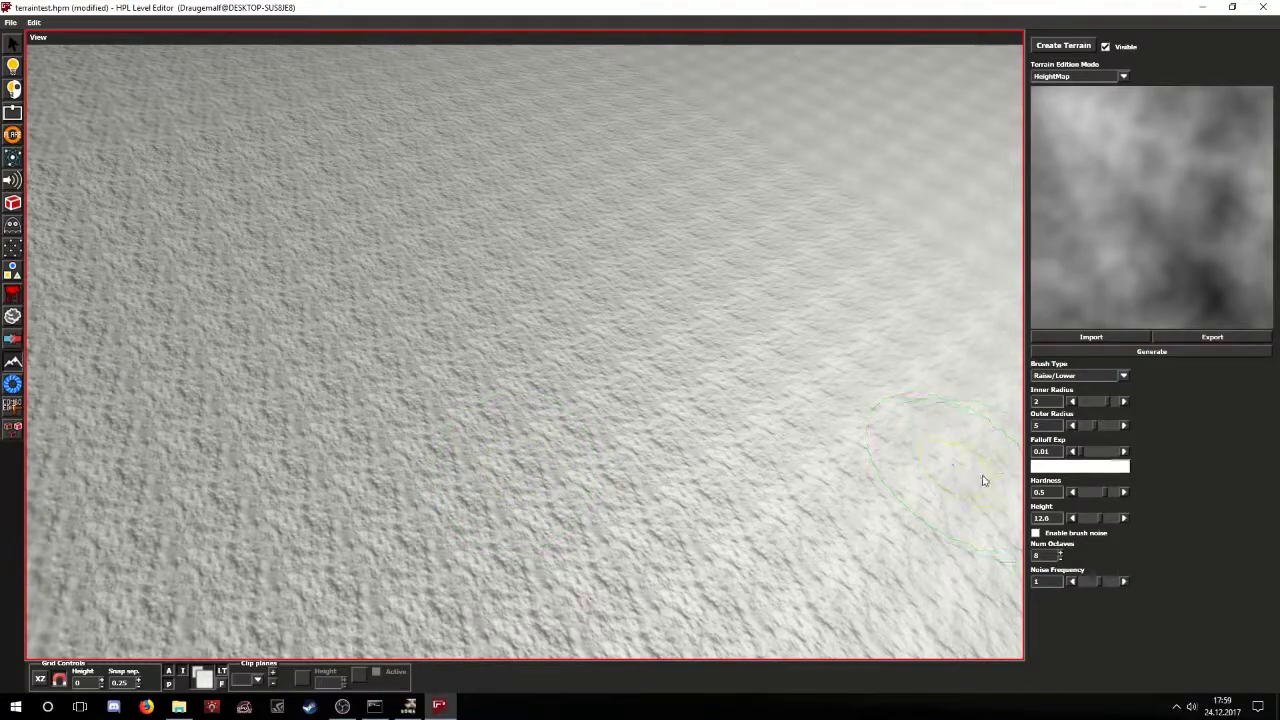
# - Increase the brush's falloff exponent to 5, try raising a mound, and undo it
pyautogui.moveTo(1081, 453); pyautogui.dragTo(1134, 454)
pyautogui.moveTo(606, 408)
pyautogui.mouseDown()
pyautogui.moveTo(616, 418)
pyautogui.moveTo(548, 420)
pyautogui.moveTo(585, 462)
pyautogui.mouseUp()
pyautogui.hotkey('ctrl', 'z')
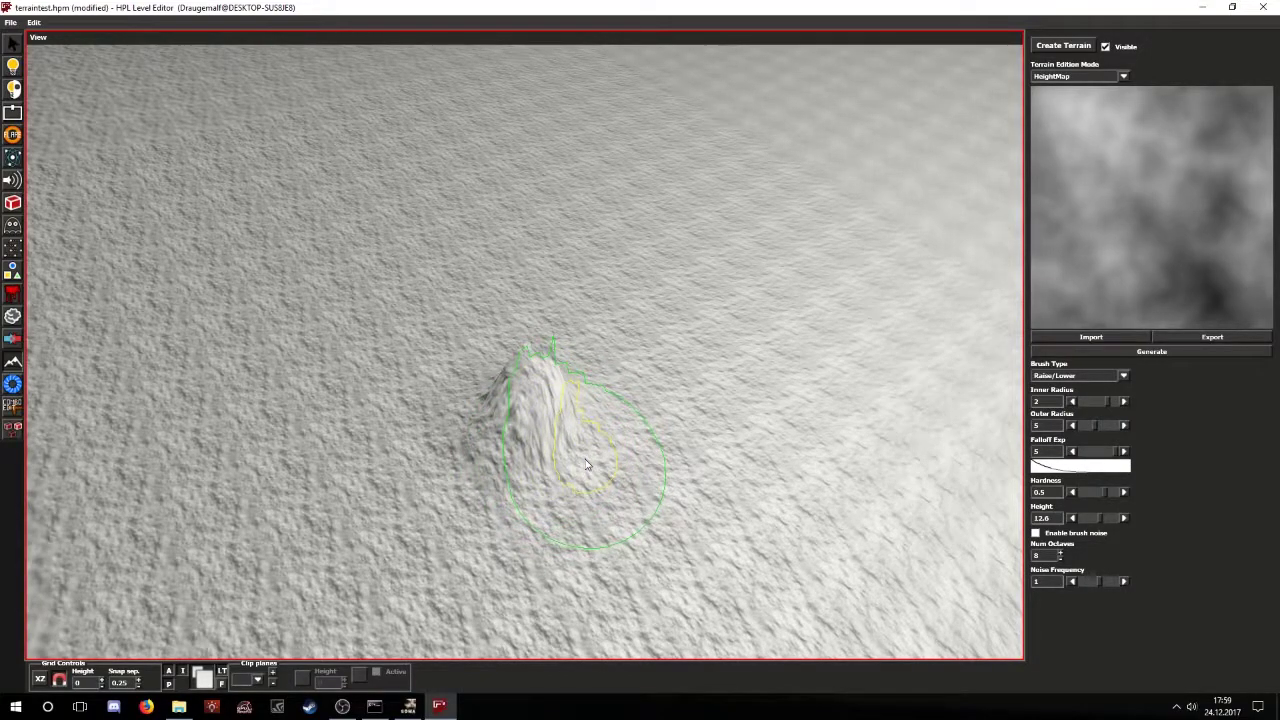
pyautogui.hotkey('ctrl', 'z')
pyautogui.hotkey('ctrl', 'z')
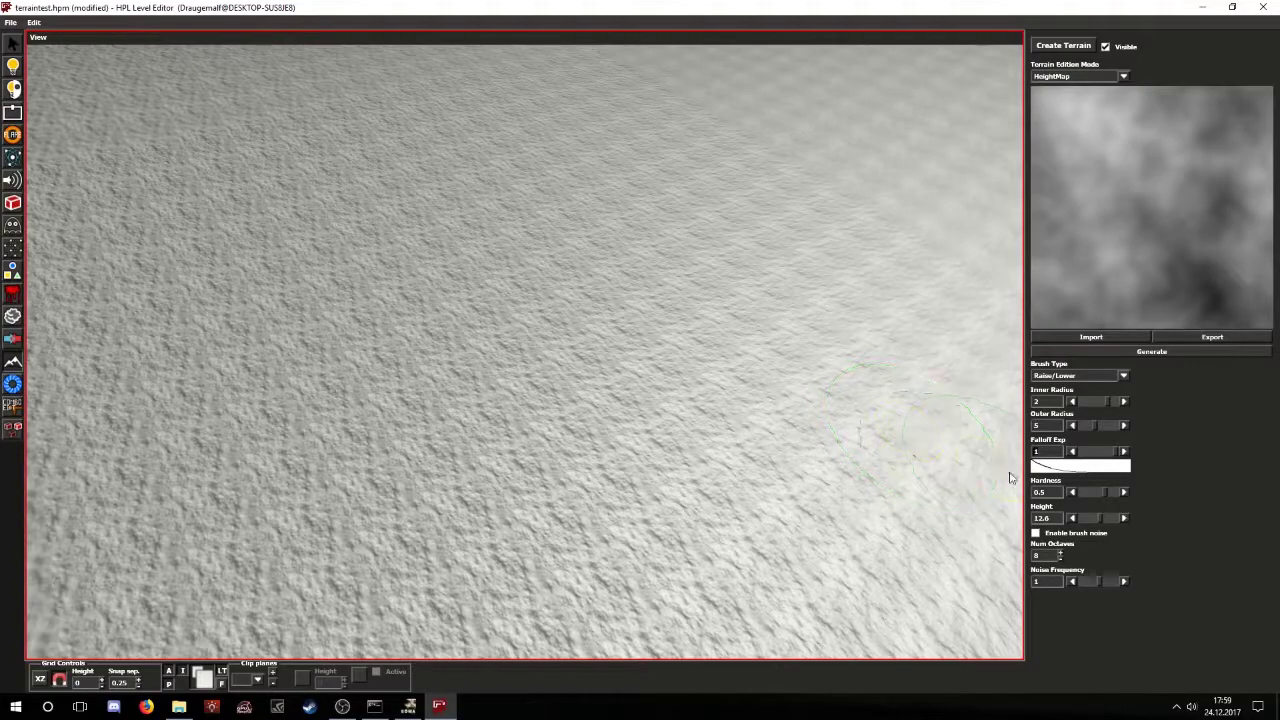
# - Return the falloff exponent to its 0.01 minimum, try another raising stroke across the snow, and undo it
pyautogui.press('BackSpace')
pyautogui.write('0')
pyautogui.press('Return')
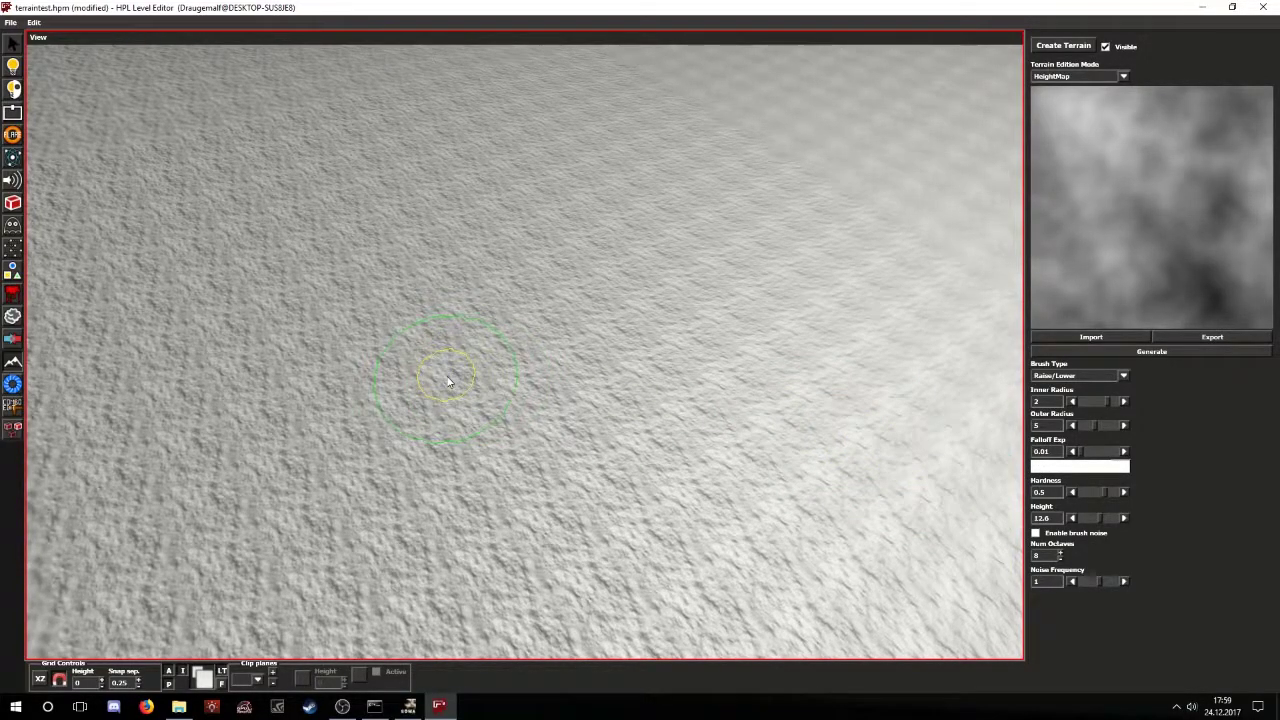
pyautogui.moveTo(448, 381); pyautogui.dragTo(538, 422)
pyautogui.hotkey('ctrl', 'z')
# - Try raising the terrain at brush hardness 1, undo it, and repeat with hardness 0.1
pyautogui.keyDown('alt'); pyautogui.moveTo(514, 297); pyautogui.dragTo(577, 343); pyautogui.keyUp('alt')
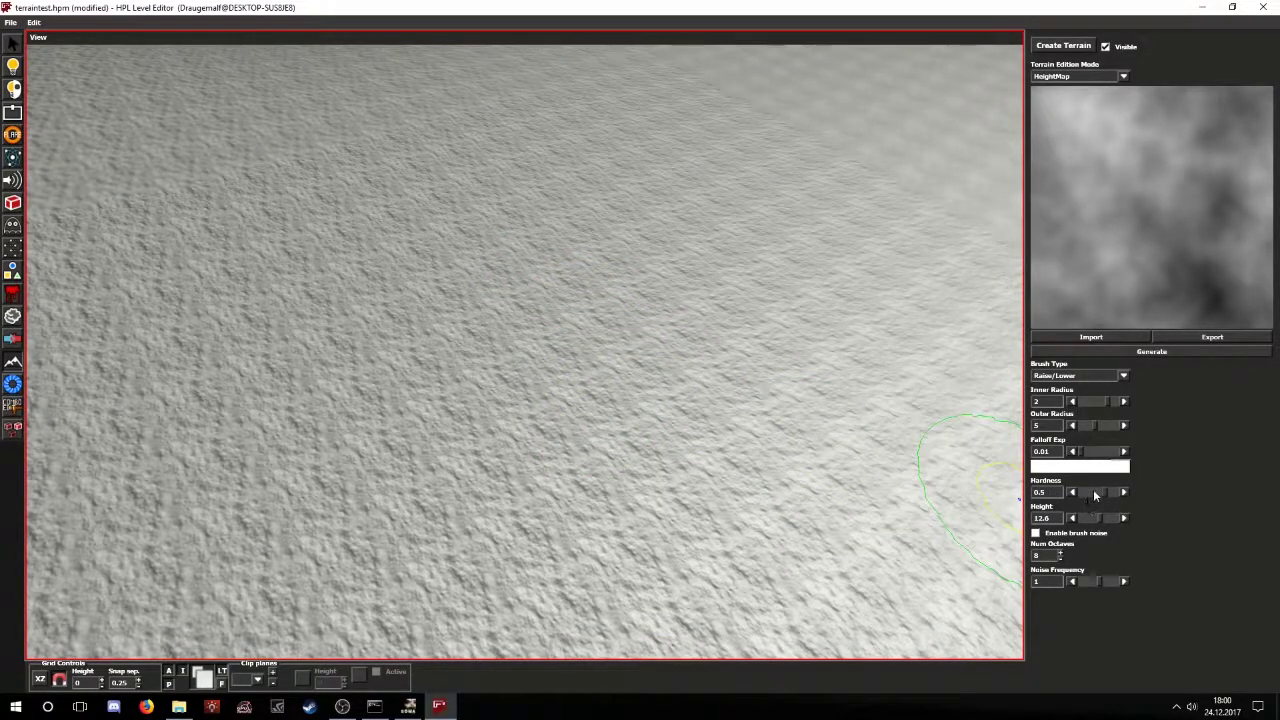
pyautogui.click(655, 380)
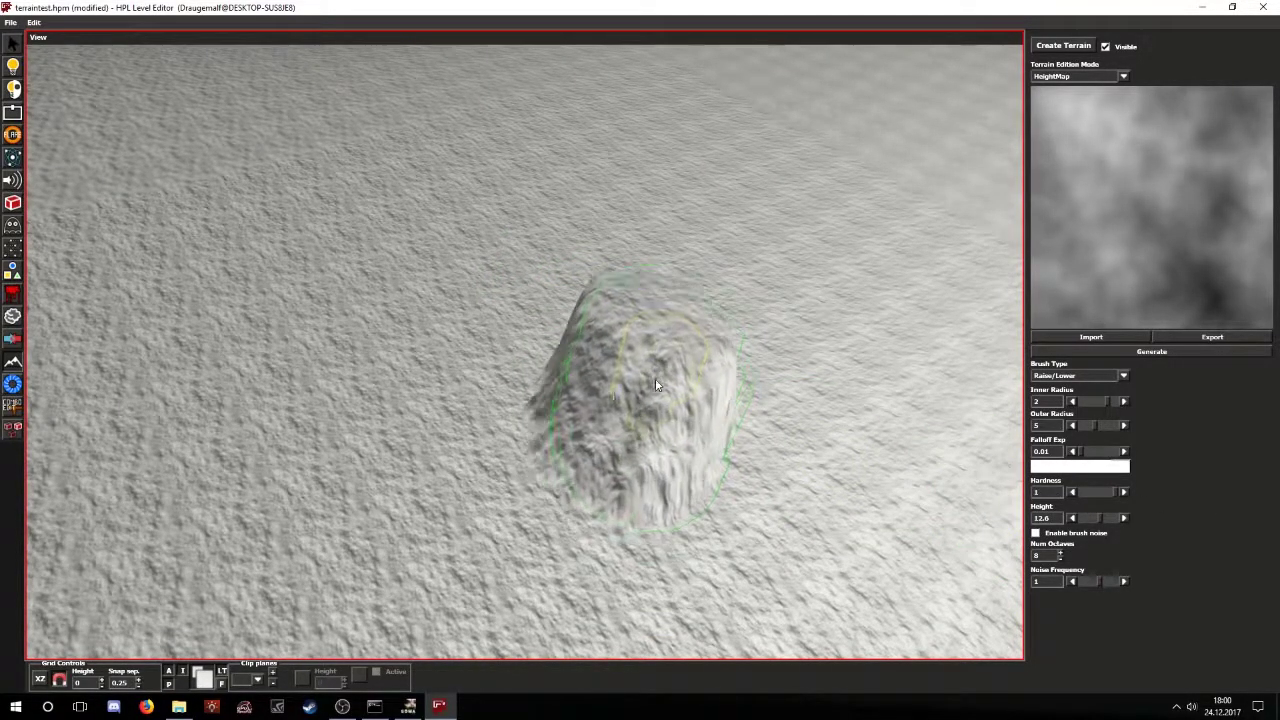
pyautogui.hotkey('ctrl', 'z')
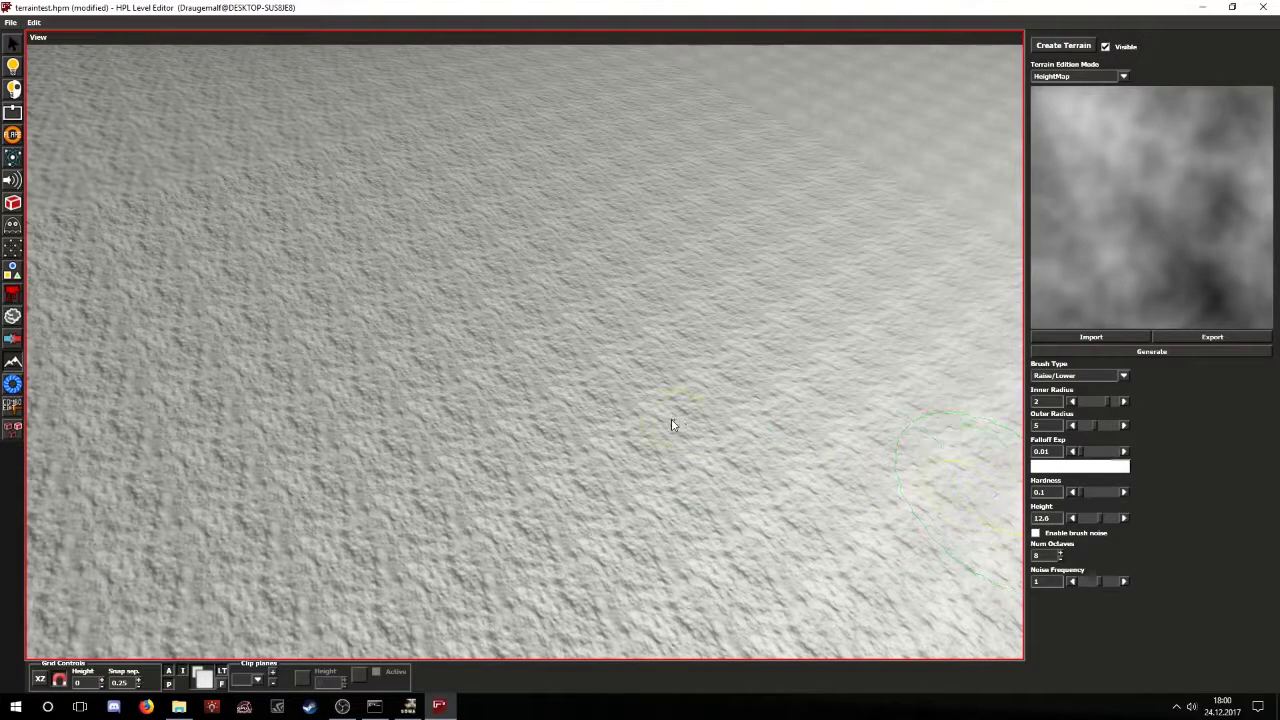
pyautogui.moveTo(668, 420)
pyautogui.mouseDown()
pyautogui.moveTo(731, 460)
pyautogui.moveTo(640, 454)
pyautogui.moveTo(674, 418)
pyautogui.moveTo(646, 312)
pyautogui.moveTo(663, 368)
pyautogui.mouseUp()
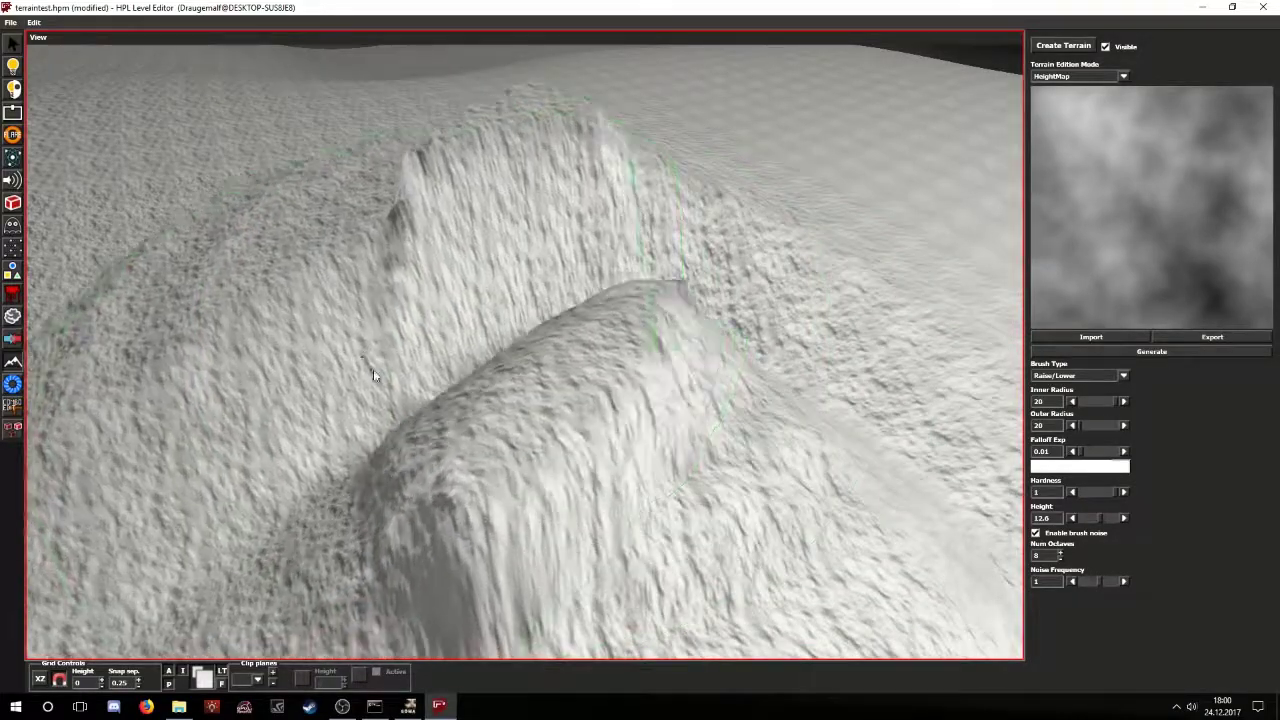
# - Try raising rugged terrain with brush noise enabled, both radii at 20 and hardness 1, and undo the strokes
pyautogui.moveTo(385, 379); pyautogui.dragTo(393, 379)
pyautogui.scroll(-4, 393, 379)
pyautogui.moveTo(500, 440)
pyautogui.mouseDown()
pyautogui.moveTo(530, 460)
pyautogui.moveTo(745, 470)
pyautogui.moveTo(769, 484)
pyautogui.moveTo(441, 429)
pyautogui.moveTo(423, 412)
pyautogui.mouseUp()
pyautogui.scroll(-4, 423, 412)
pyautogui.moveTo(423, 412)
pyautogui.mouseDown(button='middle')
pyautogui.moveTo(440, 469)
pyautogui.moveTo(571, 452)
pyautogui.mouseUp(button='middle')
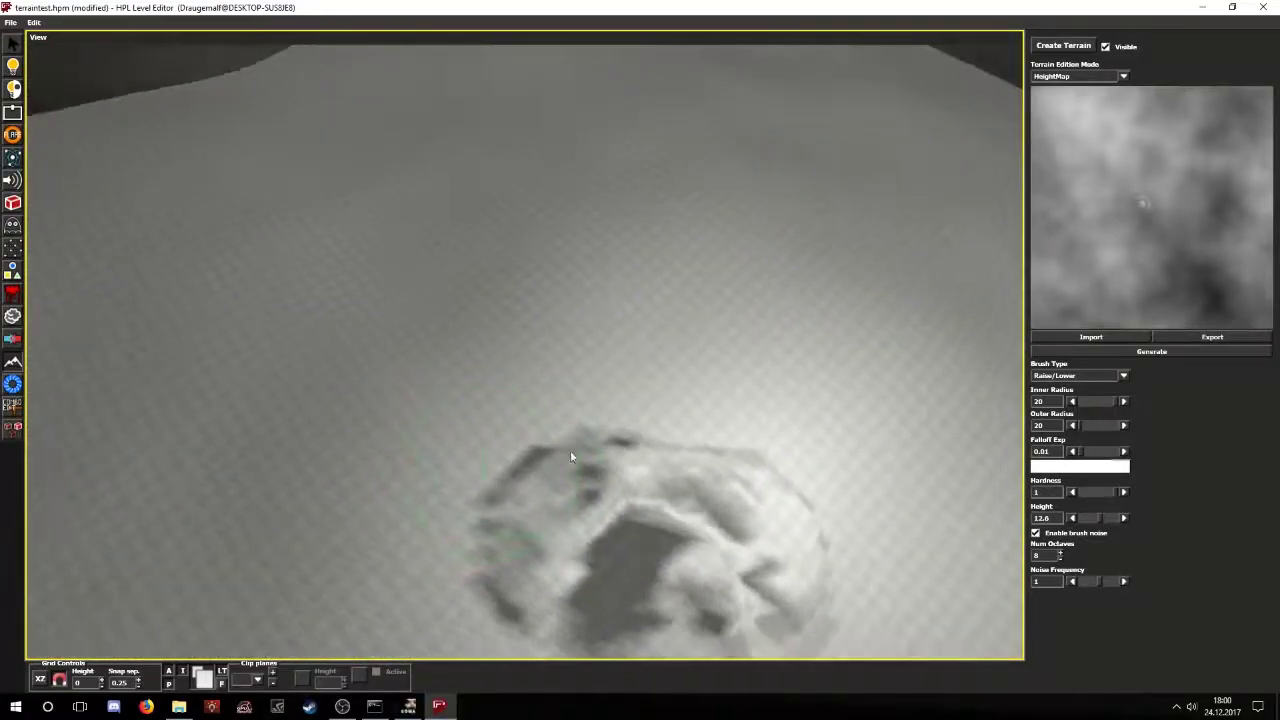
pyautogui.moveTo(571, 454)
pyautogui.mouseDown()
pyautogui.moveTo(589, 466)
pyautogui.moveTo(664, 462)
pyautogui.mouseUp()
pyautogui.scroll(3, 517, 368)
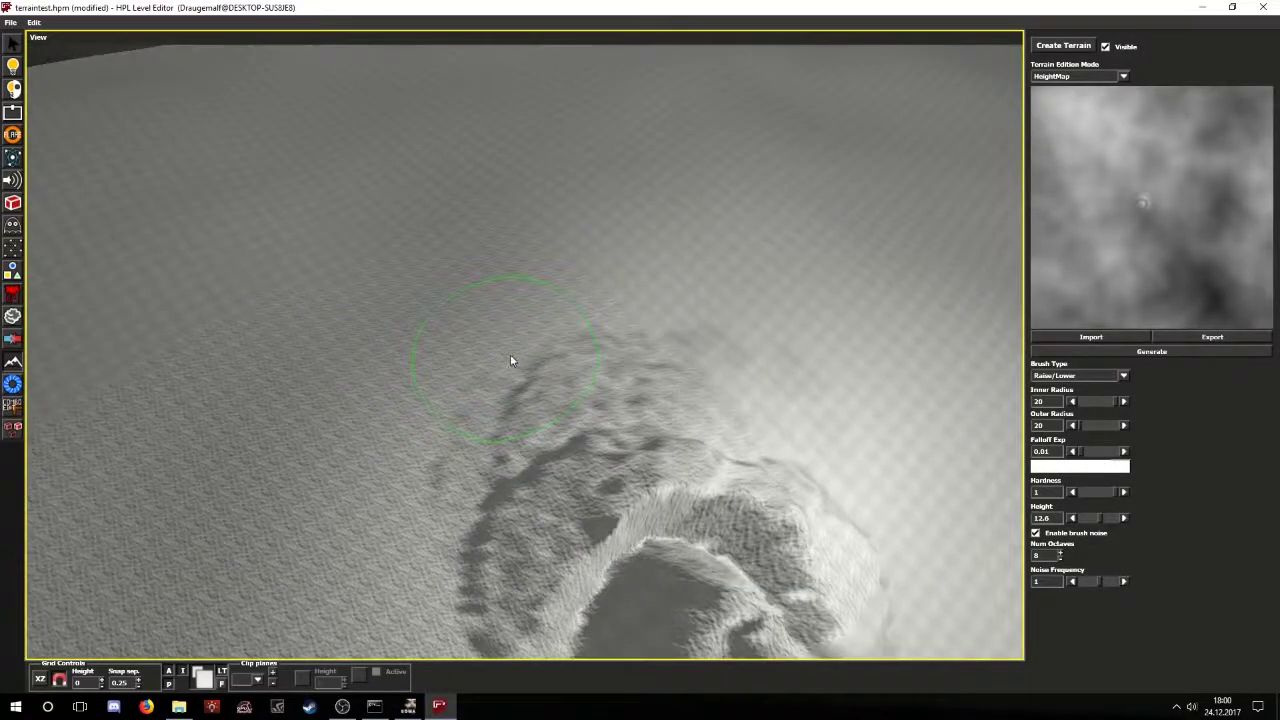
pyautogui.moveTo(518, 368)
pyautogui.mouseDown(button='middle')
pyautogui.moveTo(760, 330)
pyautogui.moveTo(531, 389)
pyautogui.mouseUp(button='middle')
pyautogui.hotkey('ctrl', 'z')
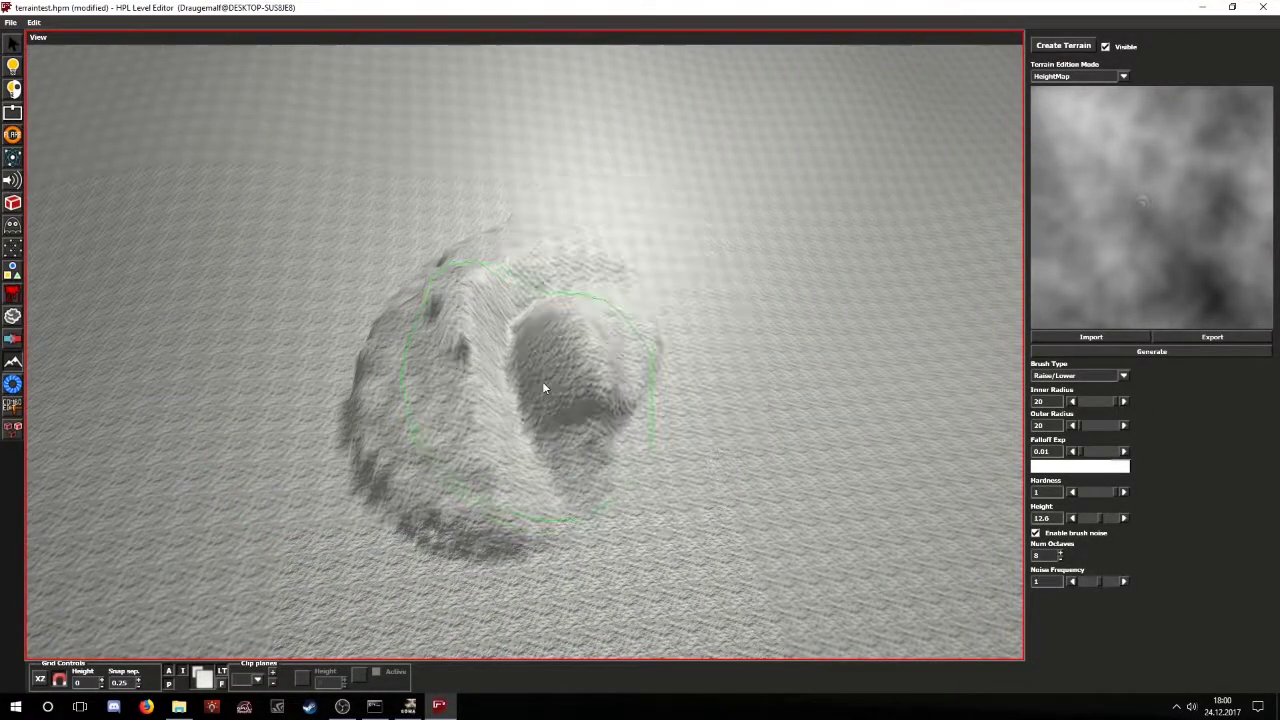
pyautogui.hotkey('ctrl', 'z')
pyautogui.moveTo(606, 396)
pyautogui.keyDown('alt'); pyautogui.mouseDown(button='middle')
pyautogui.moveTo(225, 385)
pyautogui.moveTo(677, 393)
pyautogui.mouseUp(button='middle'); pyautogui.keyUp('alt')
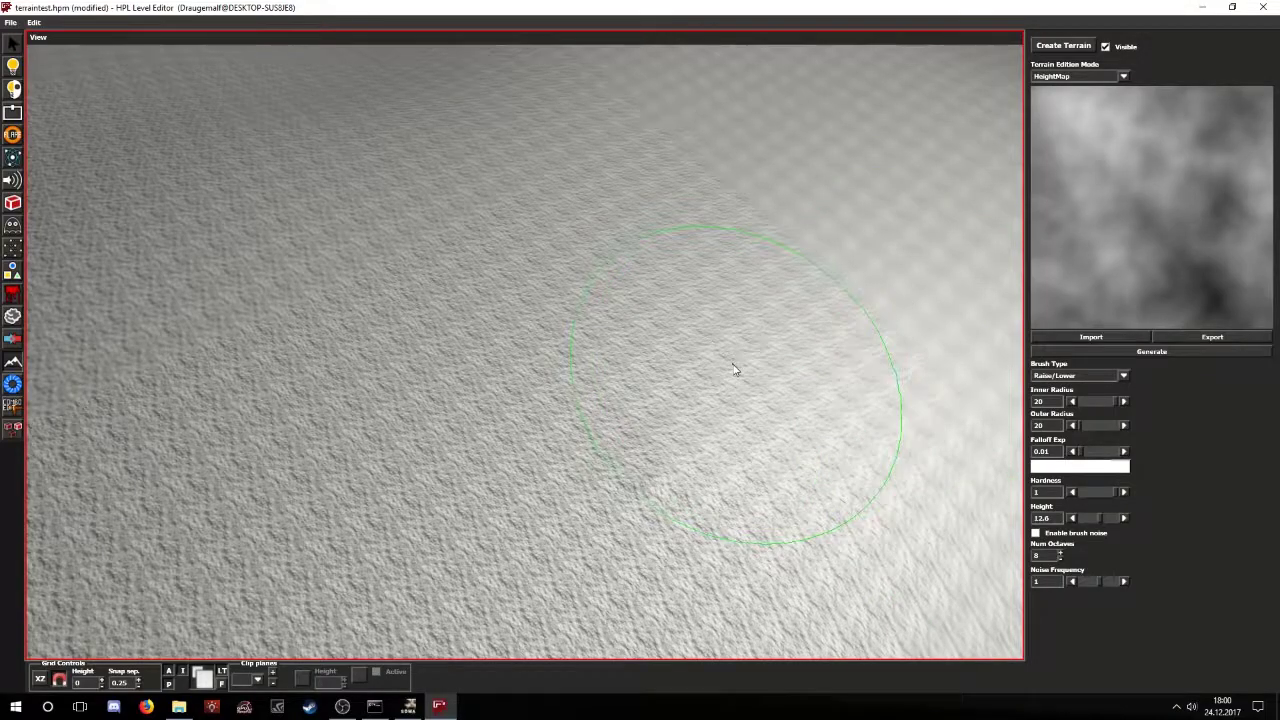
# - Disable brush noise, set the brush height to 41.76, try raising the terrain once, and undo it
pyautogui.scroll(1, 736, 372)
pyautogui.scroll(-1, 740, 386)
pyautogui.keyDown('alt'); pyautogui.moveTo(735, 388); pyautogui.dragTo(598, 448, button='middle'); pyautogui.keyUp('alt')
pyautogui.scroll(3, 659, 397)
pyautogui.keyDown('alt'); pyautogui.moveTo(662, 415); pyautogui.dragTo(668, 426); pyautogui.keyUp('alt')
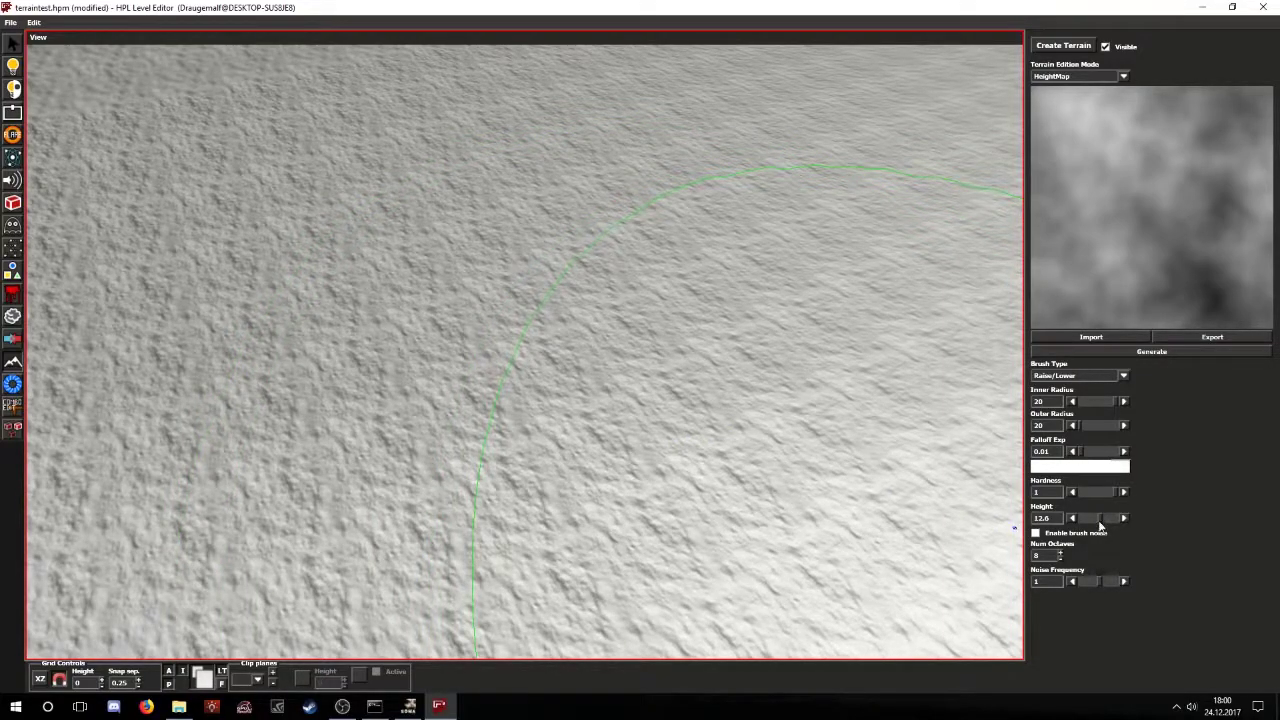
pyautogui.scroll(-3, 563, 410)
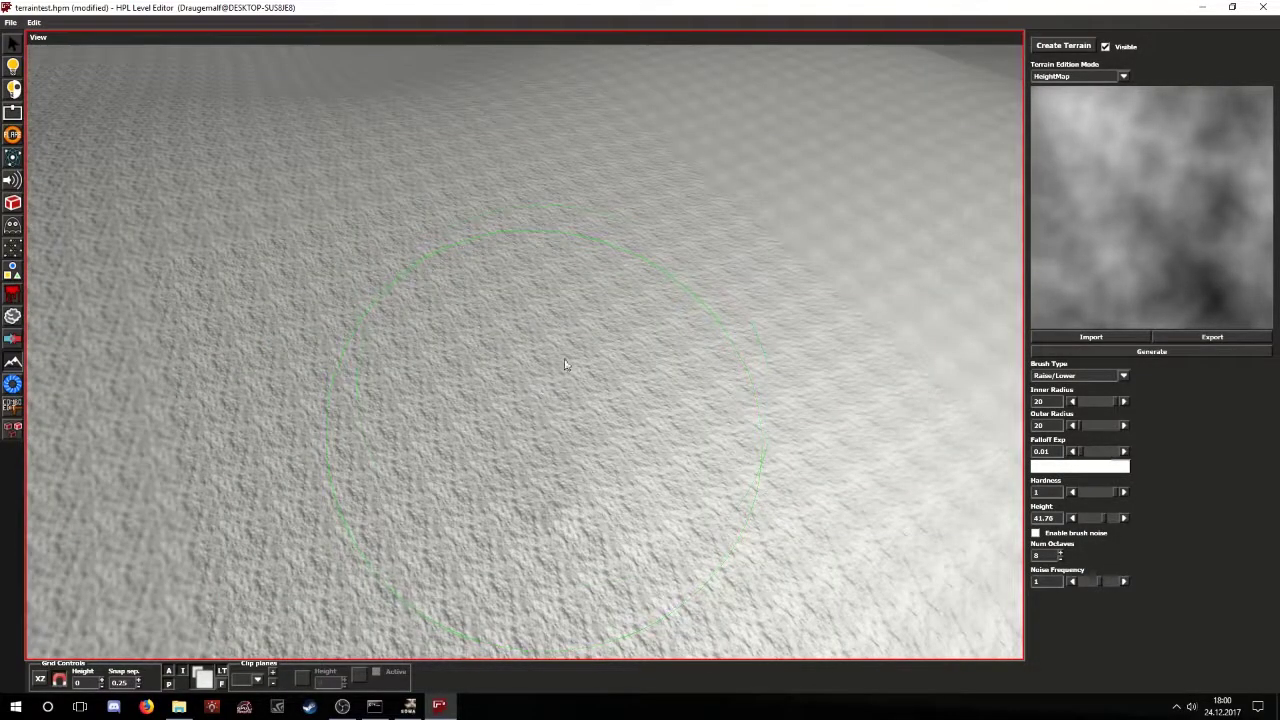
pyautogui.click(576, 320)
pyautogui.hotkey('ctrl', 'z')
# - Set the brush height to -94.3, try lowering the terrain with a stroke, and undo it
pyautogui.moveTo(1104, 516); pyautogui.dragTo(1082, 518)
pyautogui.click(466, 334)
pyautogui.moveTo(556, 345)
pyautogui.mouseDown()
pyautogui.moveTo(566, 405)
pyautogui.moveTo(467, 429)
pyautogui.moveTo(456, 480)
pyautogui.moveTo(517, 501)
pyautogui.moveTo(586, 485)
pyautogui.mouseUp()
pyautogui.hotkey('ctrl', 'z')
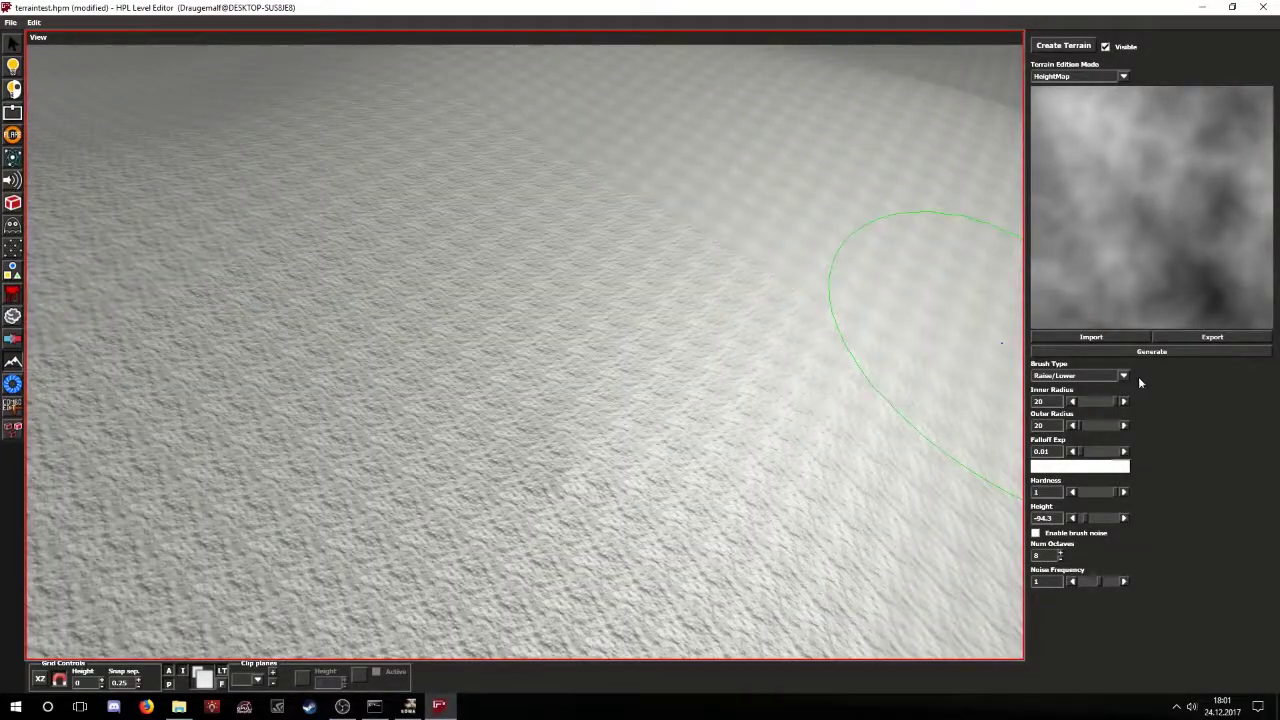
# - Switch to the Flatten brush with both radii 20 and falloff exponent 0.01, and sample its target height from the terrain
pyautogui.click(1123, 376)
pyautogui.click(1072, 400)
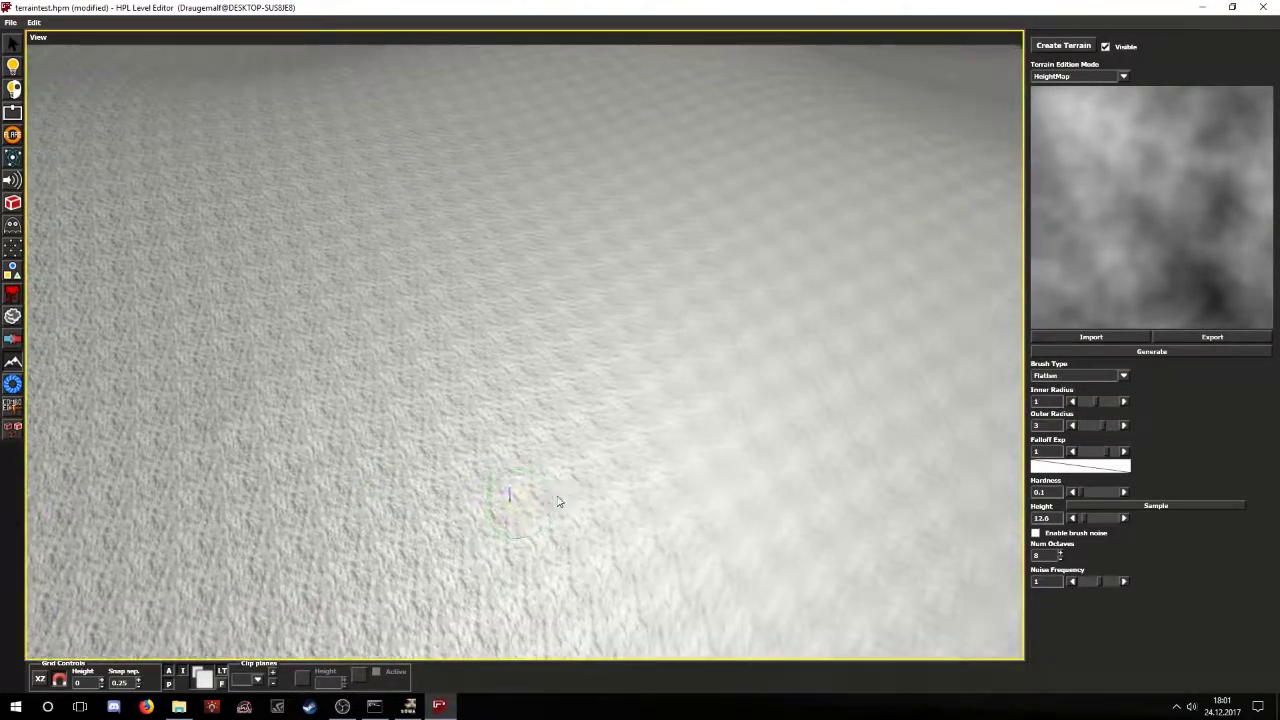
pyautogui.moveTo(560, 502); pyautogui.dragTo(577, 465, button='middle')
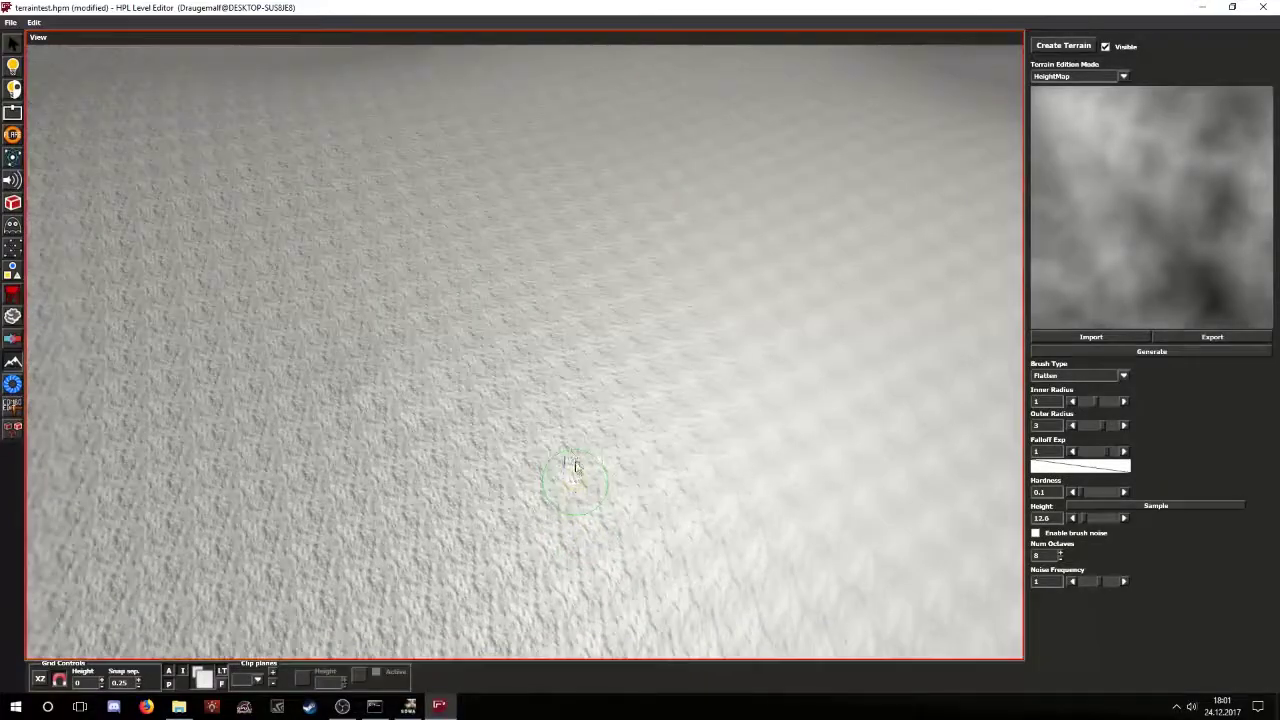
pyautogui.click(1158, 510)
pyautogui.click(467, 320)
pyautogui.scroll(1, 466, 325)
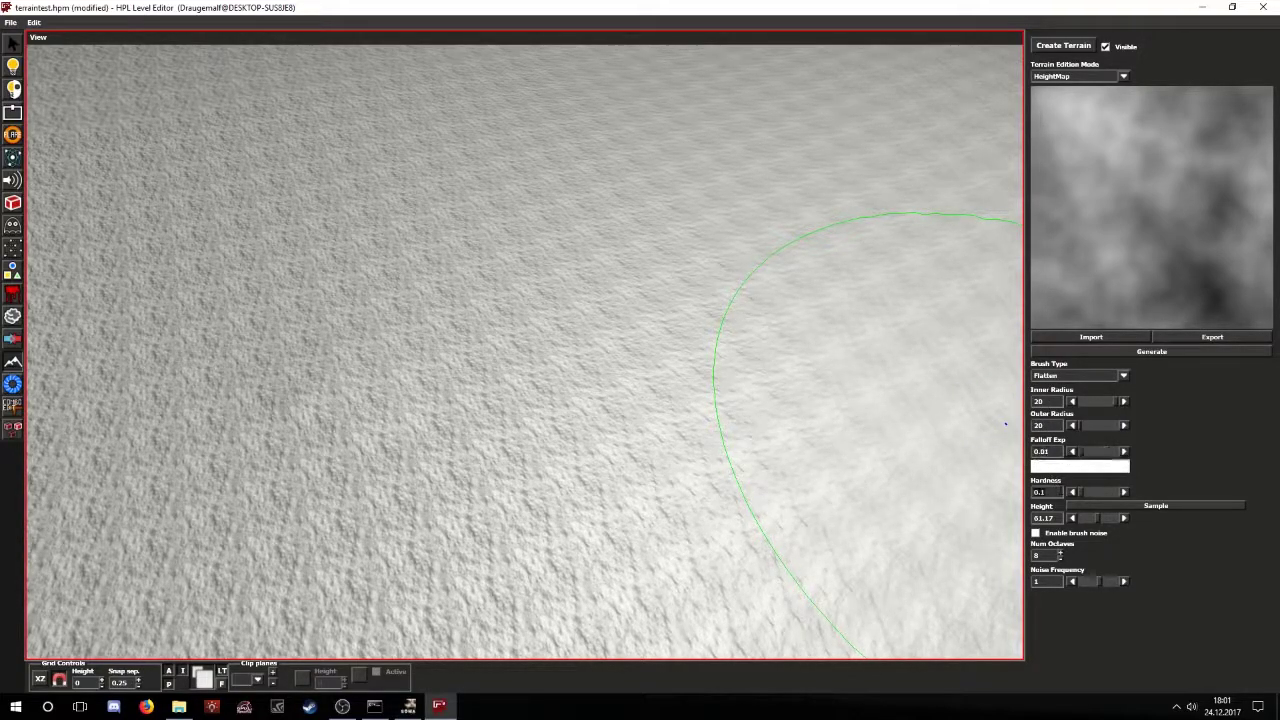
# - Set the Flatten brush's hardness to 1 and level a broad area of the slope at the sampled height
pyautogui.write('1')
pyautogui.scroll(-1, 560, 340)
pyautogui.moveTo(489, 304)
pyautogui.mouseDown()
pyautogui.moveTo(560, 328)
pyautogui.moveTo(519, 328)
pyautogui.moveTo(422, 402)
pyautogui.moveTo(638, 416)
pyautogui.moveTo(545, 275)
pyautogui.moveTo(312, 306)
pyautogui.moveTo(574, 266)
pyautogui.moveTo(972, 386)
pyautogui.mouseUp()
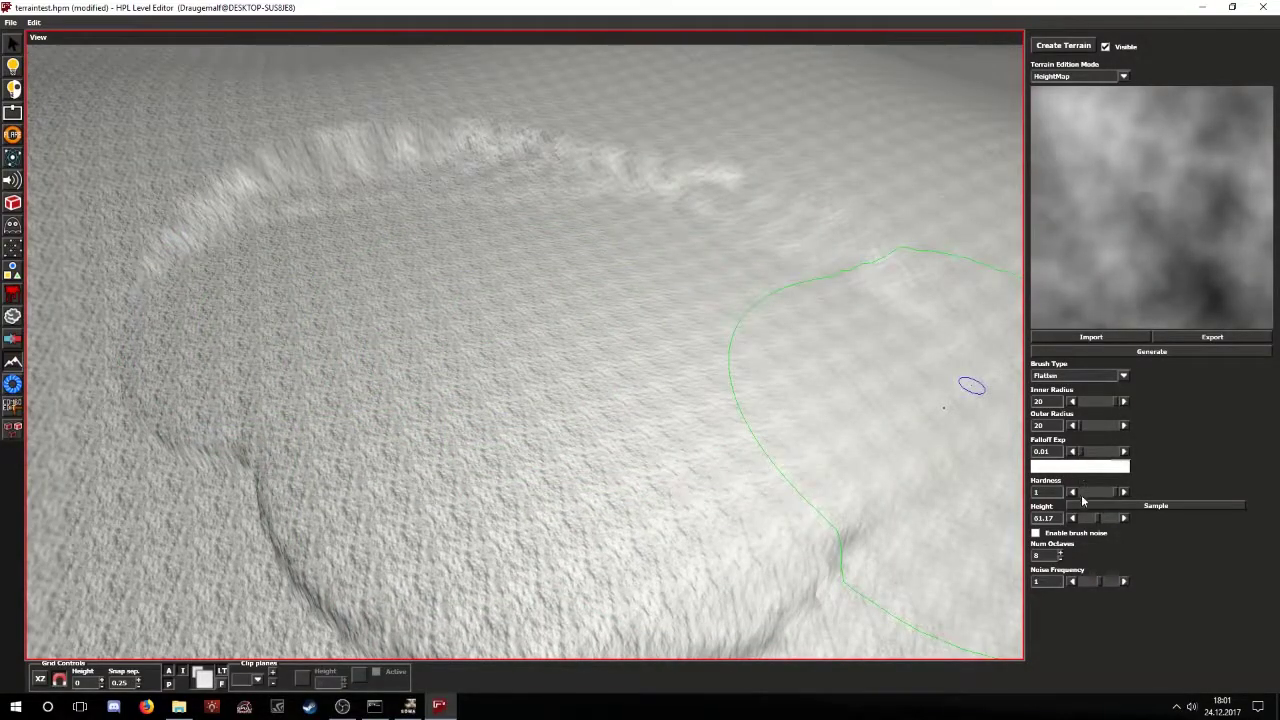
# - Raise a steep plateau beside the levelled area using the Flatten brush with a higher target height
pyautogui.write('00')
pyautogui.moveTo(612, 346); pyautogui.dragTo(612, 275)
pyautogui.scroll(-3, 612, 277)
pyautogui.scroll(2, 543, 393)
pyautogui.moveTo(585, 335)
pyautogui.mouseDown()
pyautogui.moveTo(545, 392)
pyautogui.moveTo(900, 420)
pyautogui.mouseUp()
pyautogui.click(543, 393)
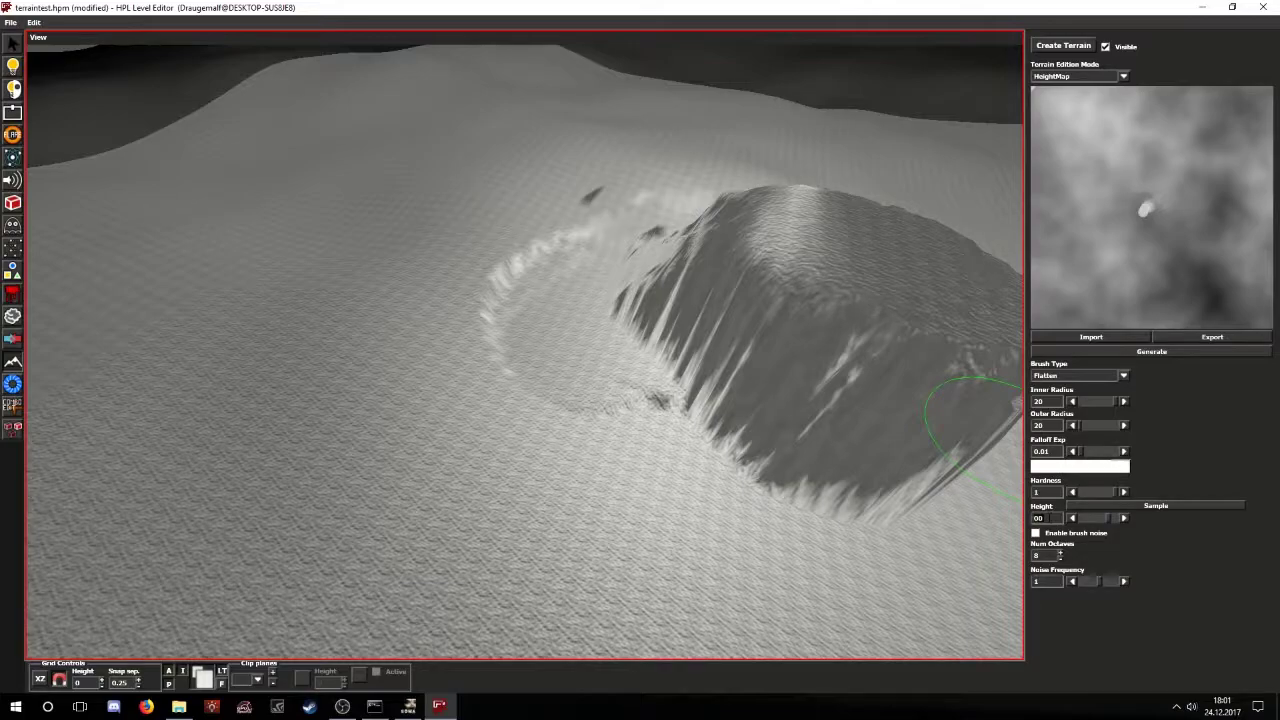
# - Carve a deep flat-bottomed pit beside the plateau using the Flatten brush with a much lower target height
pyautogui.moveTo(635, 412)
pyautogui.mouseDown()
pyautogui.moveTo(606, 508)
pyautogui.moveTo(600, 478)
pyautogui.moveTo(592, 544)
pyautogui.moveTo(509, 474)
pyautogui.moveTo(491, 366)
pyautogui.moveTo(522, 438)
pyautogui.moveTo(471, 425)
pyautogui.moveTo(540, 455)
pyautogui.moveTo(468, 503)
pyautogui.moveTo(438, 416)
pyautogui.moveTo(449, 362)
pyautogui.moveTo(552, 400)
pyautogui.moveTo(416, 408)
pyautogui.moveTo(460, 315)
pyautogui.moveTo(561, 361)
pyautogui.moveTo(399, 384)
pyautogui.moveTo(484, 574)
pyautogui.mouseUp()
pyautogui.scroll(2, 594, 541)
pyautogui.scroll(2, 536, 553)
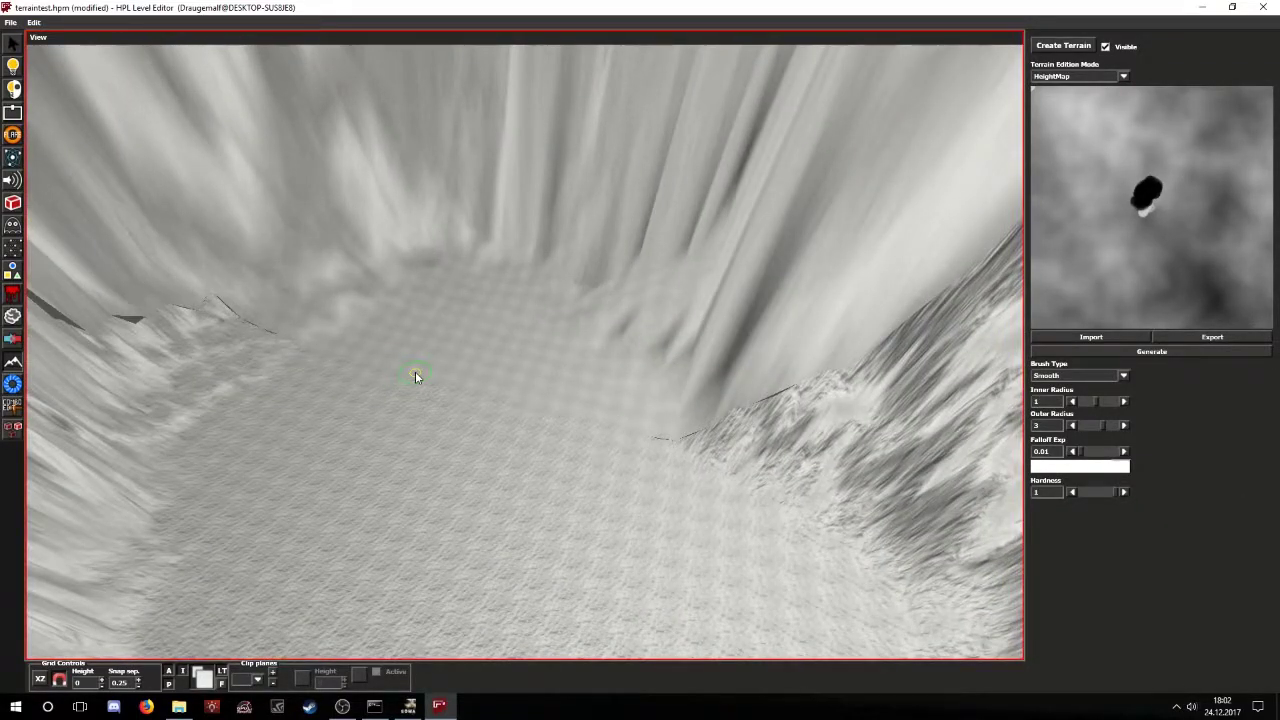
# - Smooth the foot of the pit wall with the small Smooth brush
pyautogui.keyDown('alt'); pyautogui.moveTo(533, 373); pyautogui.dragTo(688, 383); pyautogui.keyUp('alt')
pyautogui.scroll(-5, 688, 383)
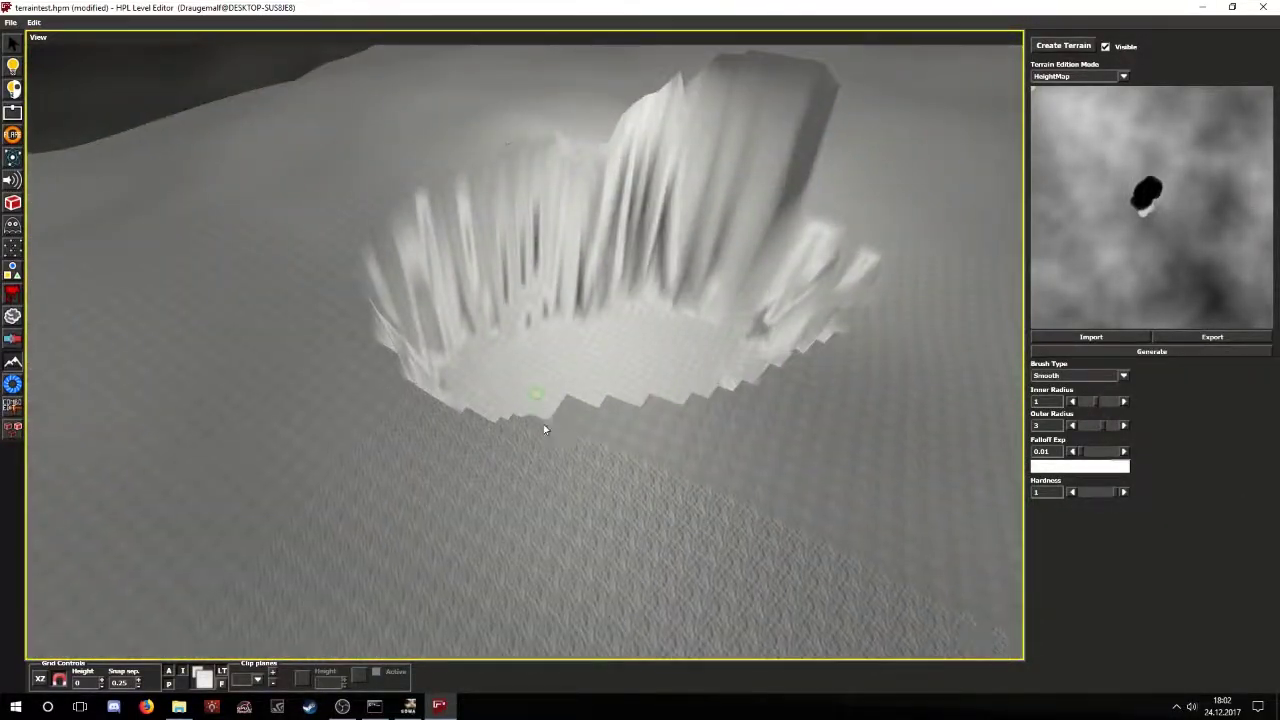
pyautogui.scroll(5, 580, 485)
pyautogui.moveTo(588, 497)
pyautogui.mouseDown()
pyautogui.moveTo(579, 434)
pyautogui.moveTo(548, 437)
pyautogui.moveTo(587, 502)
pyautogui.moveTo(623, 455)
pyautogui.moveTo(668, 476)
pyautogui.moveTo(526, 489)
pyautogui.moveTo(495, 398)
pyautogui.moveTo(526, 429)
pyautogui.moveTo(531, 371)
pyautogui.moveTo(597, 397)
pyautogui.moveTo(634, 314)
pyautogui.moveTo(509, 400)
pyautogui.moveTo(663, 417)
pyautogui.moveTo(622, 421)
pyautogui.moveTo(792, 452)
pyautogui.mouseUp()
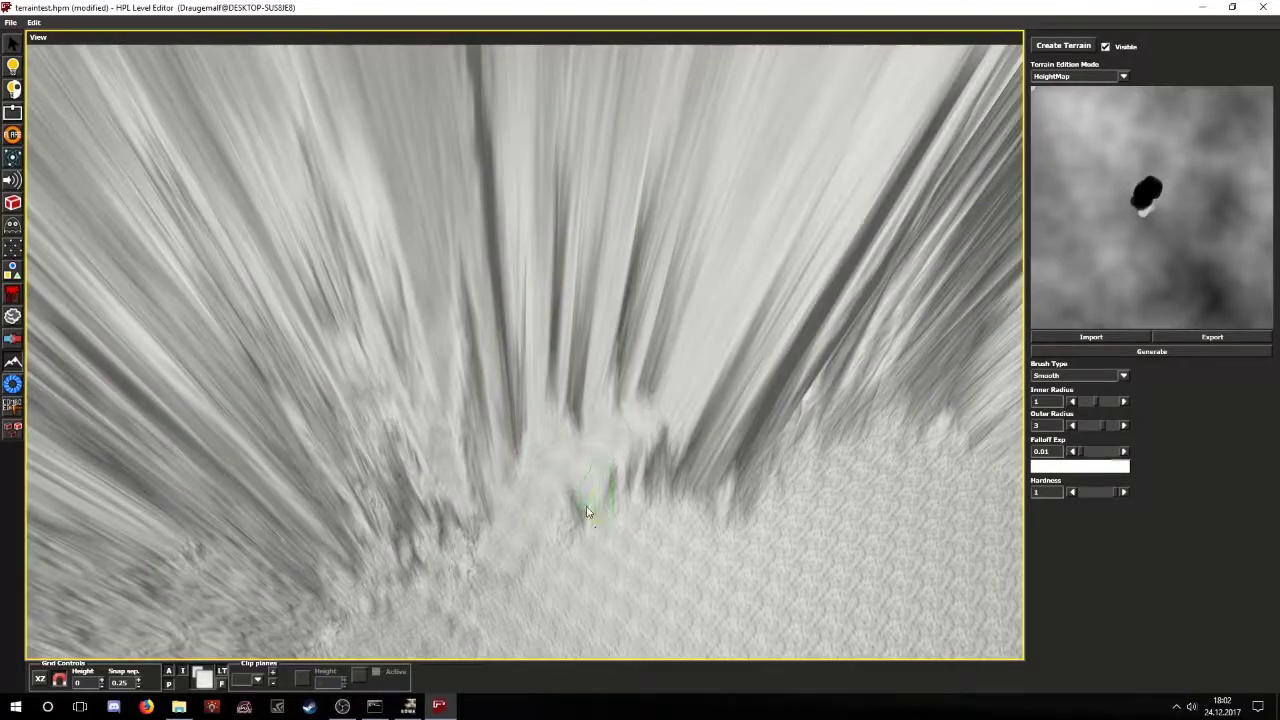
# - Set the Smooth brush's inner and outer radii to 20 and falloff exponent to 0.01, and smooth along the pit wall
pyautogui.doubleClick(1038, 424)
pyautogui.write('20')
pyautogui.doubleClick(1038, 401)
pyautogui.write('20')
pyautogui.doubleClick(1041, 451)
pyautogui.write('0.01')
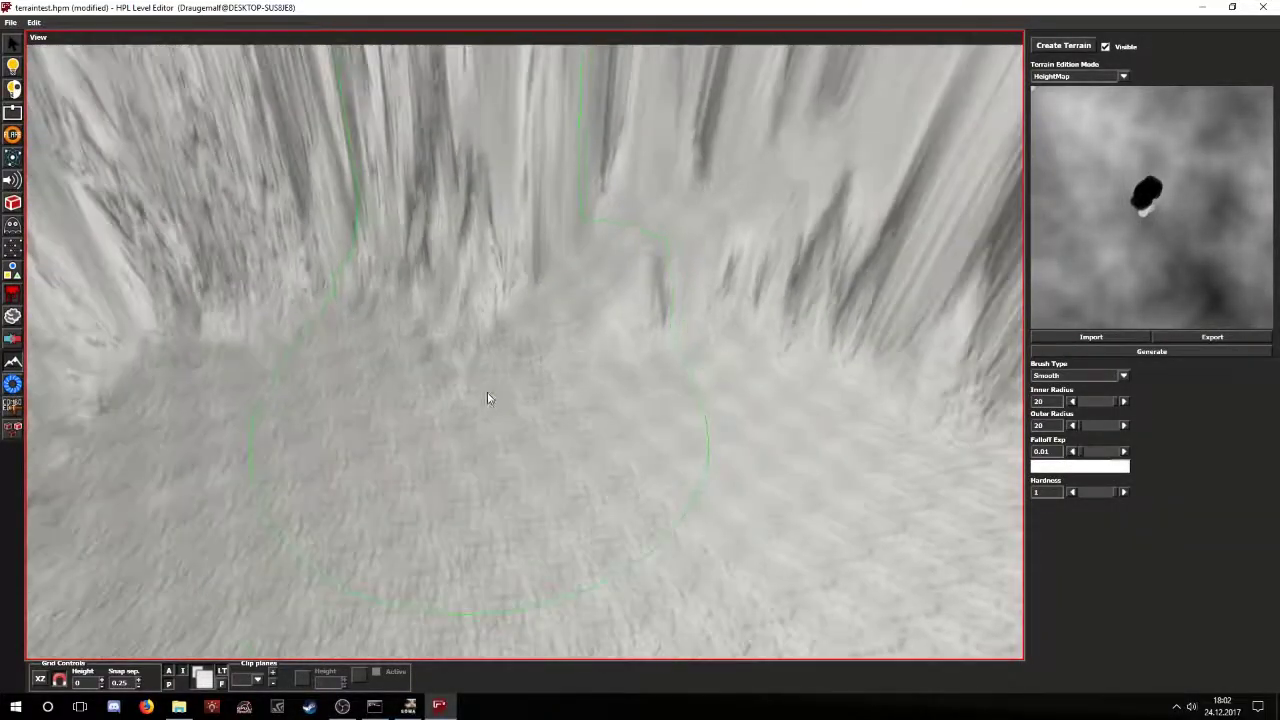
pyautogui.moveTo(487, 392)
pyautogui.mouseDown()
pyautogui.moveTo(413, 402)
pyautogui.moveTo(317, 363)
pyautogui.moveTo(394, 443)
pyautogui.moveTo(534, 517)
pyautogui.moveTo(547, 437)
pyautogui.moveTo(534, 471)
pyautogui.moveTo(444, 481)
pyautogui.moveTo(488, 445)
pyautogui.moveTo(414, 434)
pyautogui.moveTo(446, 406)
pyautogui.moveTo(388, 388)
pyautogui.moveTo(403, 329)
pyautogui.moveTo(557, 466)
pyautogui.moveTo(401, 434)
pyautogui.moveTo(651, 509)
pyautogui.moveTo(574, 391)
pyautogui.moveTo(700, 400)
pyautogui.mouseUp()
# - Switch to the Flatten brush with both radii 5 and shape flat ledges into the pit's steep wall
pyautogui.click(1090, 376)
pyautogui.click(1095, 398)
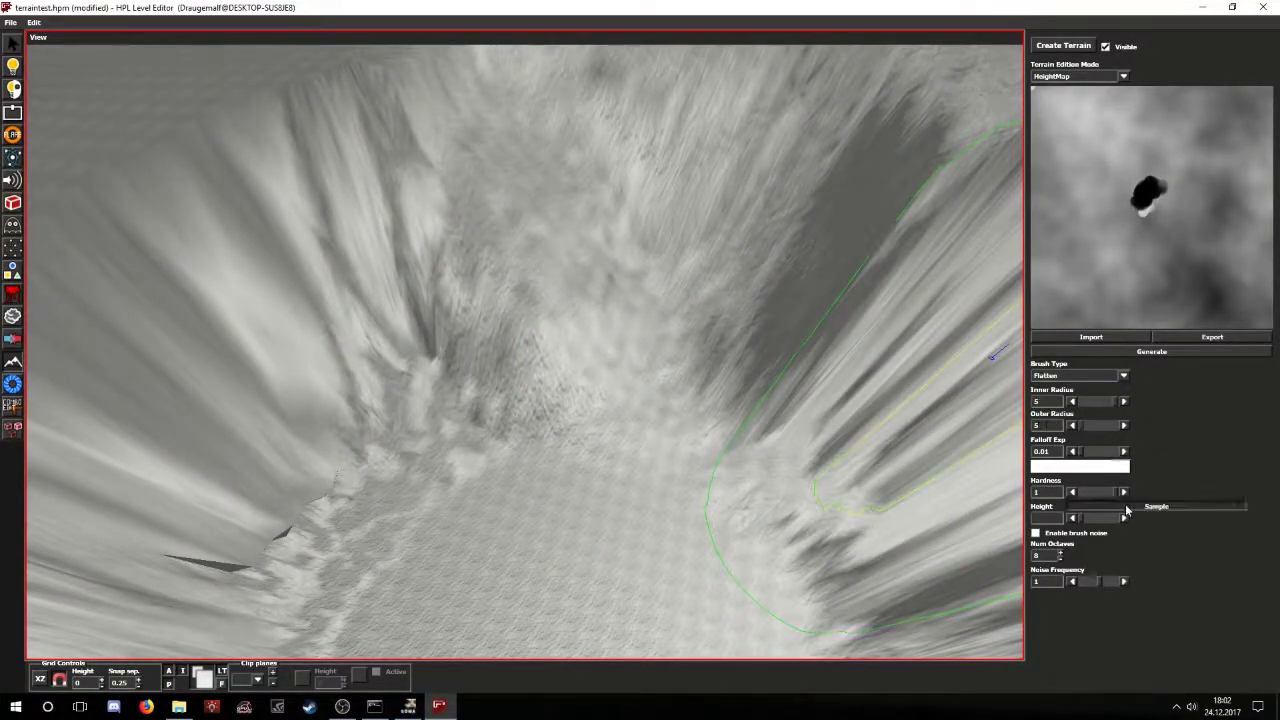
pyautogui.moveTo(563, 281)
pyautogui.mouseDown()
pyautogui.moveTo(628, 300)
pyautogui.moveTo(590, 312)
pyautogui.mouseUp()
pyautogui.moveTo(590, 312)
pyautogui.keyDown('alt'); pyautogui.mouseDown()
pyautogui.moveTo(620, 369)
pyautogui.moveTo(618, 358)
pyautogui.mouseUp(); pyautogui.keyUp('alt')
pyautogui.moveTo(612, 352)
pyautogui.mouseDown()
pyautogui.moveTo(563, 334)
pyautogui.moveTo(390, 365)
pyautogui.moveTo(467, 327)
pyautogui.moveTo(433, 324)
pyautogui.mouseUp()
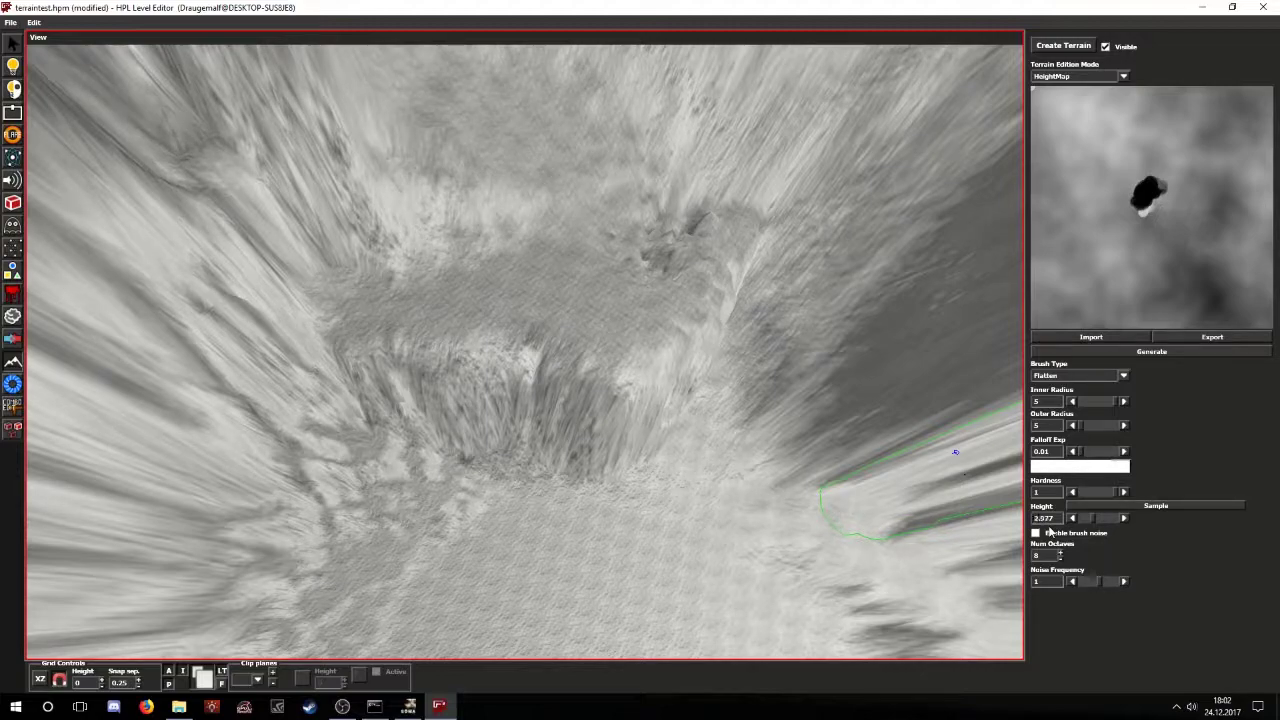
# - Build descending terraces from the ledge towards the pit floor using Flatten target heights of 40, 35, 25 and 15
pyautogui.write('40')
pyautogui.moveTo(515, 425)
pyautogui.mouseDown()
pyautogui.moveTo(436, 427)
pyautogui.moveTo(629, 425)
pyautogui.moveTo(575, 460)
pyautogui.mouseUp()
pyautogui.click(1046, 518)
pyautogui.write('35')
pyautogui.moveTo(513, 496)
pyautogui.mouseDown()
pyautogui.moveTo(345, 488)
pyautogui.moveTo(663, 543)
pyautogui.moveTo(480, 664)
pyautogui.mouseUp()
pyautogui.click(1046, 518)
pyautogui.write('25')
pyautogui.click(1046, 518)
pyautogui.write('15')
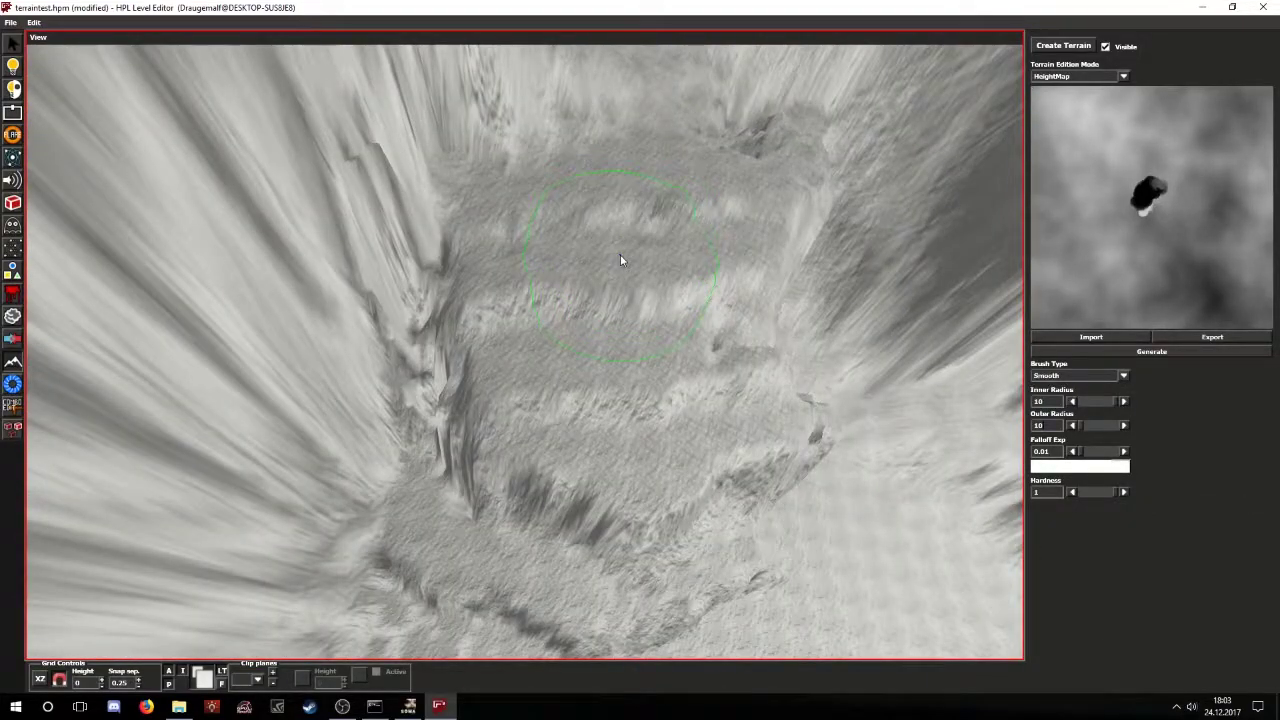
# - Blend the terraces into a continuous ramp down to the pit floor using the Smooth brush with both radii 10
pyautogui.moveTo(628, 320)
pyautogui.keyDown('alt'); pyautogui.mouseDown()
pyautogui.moveTo(600, 254)
pyautogui.moveTo(584, 381)
pyautogui.moveTo(582, 332)
pyautogui.moveTo(623, 233)
pyautogui.moveTo(591, 404)
pyautogui.moveTo(588, 358)
pyautogui.mouseUp(); pyautogui.keyUp('alt')
pyautogui.moveTo(607, 292)
pyautogui.mouseDown()
pyautogui.moveTo(643, 166)
pyautogui.moveTo(592, 396)
pyautogui.moveTo(627, 337)
pyautogui.moveTo(678, 369)
pyautogui.moveTo(657, 401)
pyautogui.mouseUp()
pyautogui.keyDown('alt'); pyautogui.moveTo(658, 405); pyautogui.dragTo(594, 360, button='middle'); pyautogui.keyUp('alt')
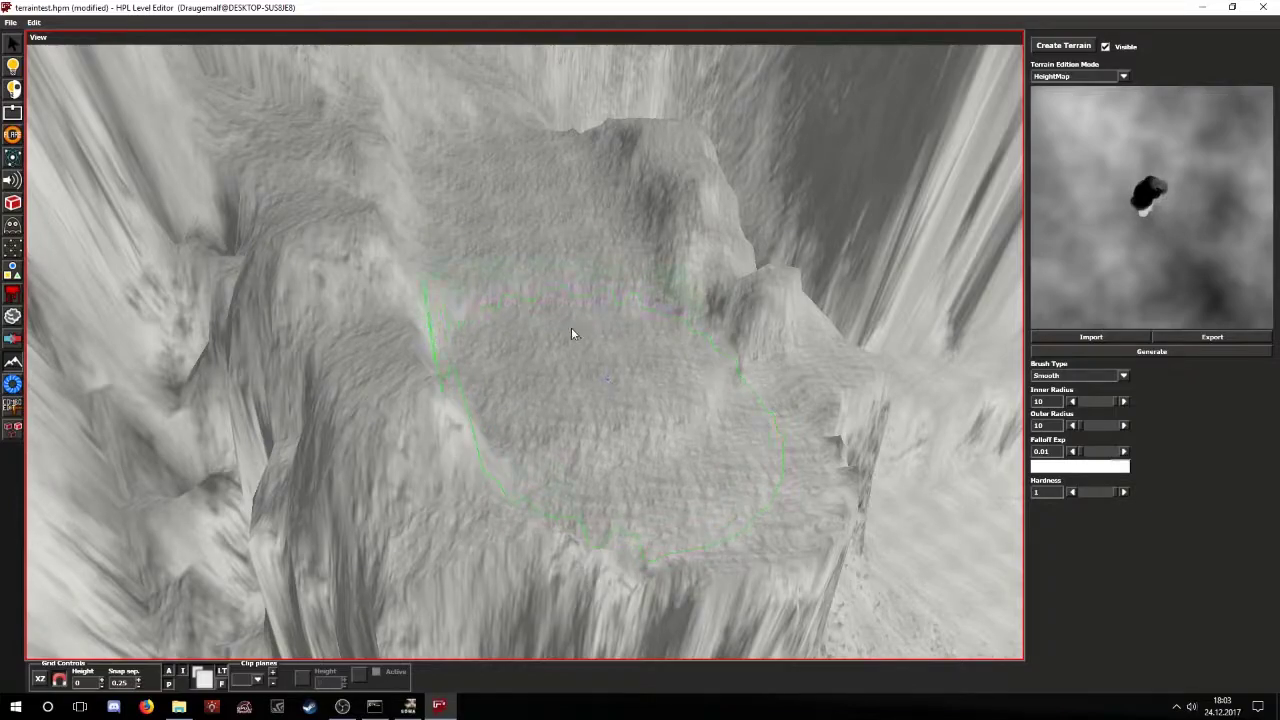
pyautogui.moveTo(520, 277)
pyautogui.keyDown('alt'); pyautogui.mouseDown(button='middle')
pyautogui.moveTo(594, 354)
pyautogui.moveTo(498, 424)
pyautogui.moveTo(597, 277)
pyautogui.moveTo(623, 294)
pyautogui.moveTo(634, 363)
pyautogui.moveTo(578, 372)
pyautogui.mouseUp(button='middle'); pyautogui.keyUp('alt')
pyautogui.moveTo(578, 372)
pyautogui.mouseDown()
pyautogui.moveTo(563, 415)
pyautogui.moveTo(563, 377)
pyautogui.moveTo(566, 406)
pyautogui.moveTo(520, 300)
pyautogui.moveTo(597, 212)
pyautogui.moveTo(514, 423)
pyautogui.moveTo(531, 481)
pyautogui.mouseUp()
pyautogui.moveTo(531, 481)
pyautogui.keyDown('alt'); pyautogui.mouseDown(button='middle')
pyautogui.moveTo(554, 306)
pyautogui.moveTo(517, 443)
pyautogui.moveTo(560, 380)
pyautogui.mouseUp(button='middle'); pyautogui.keyUp('alt')
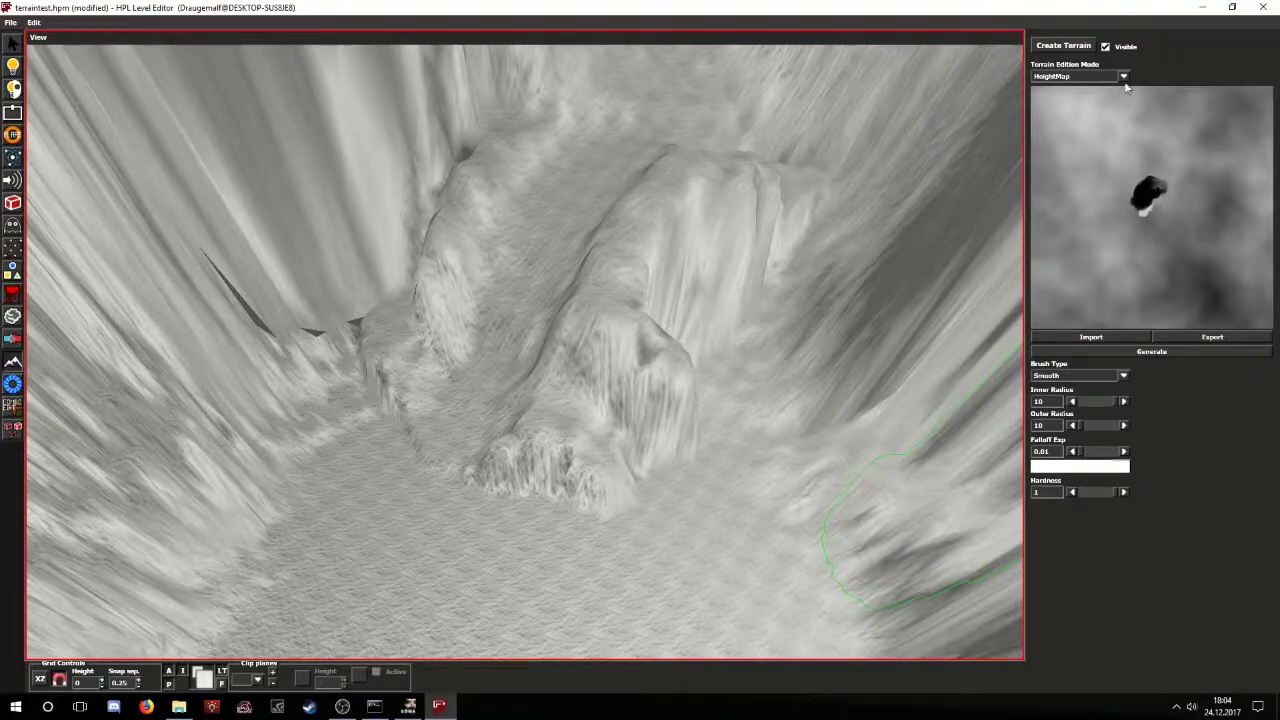
# - Switch the terrain edition mode to Texture and review its detail and cliff settings before returning to the general ones
pyautogui.keyDown('alt'); pyautogui.moveTo(926, 210); pyautogui.dragTo(660, 393, button='middle'); pyautogui.keyUp('alt')
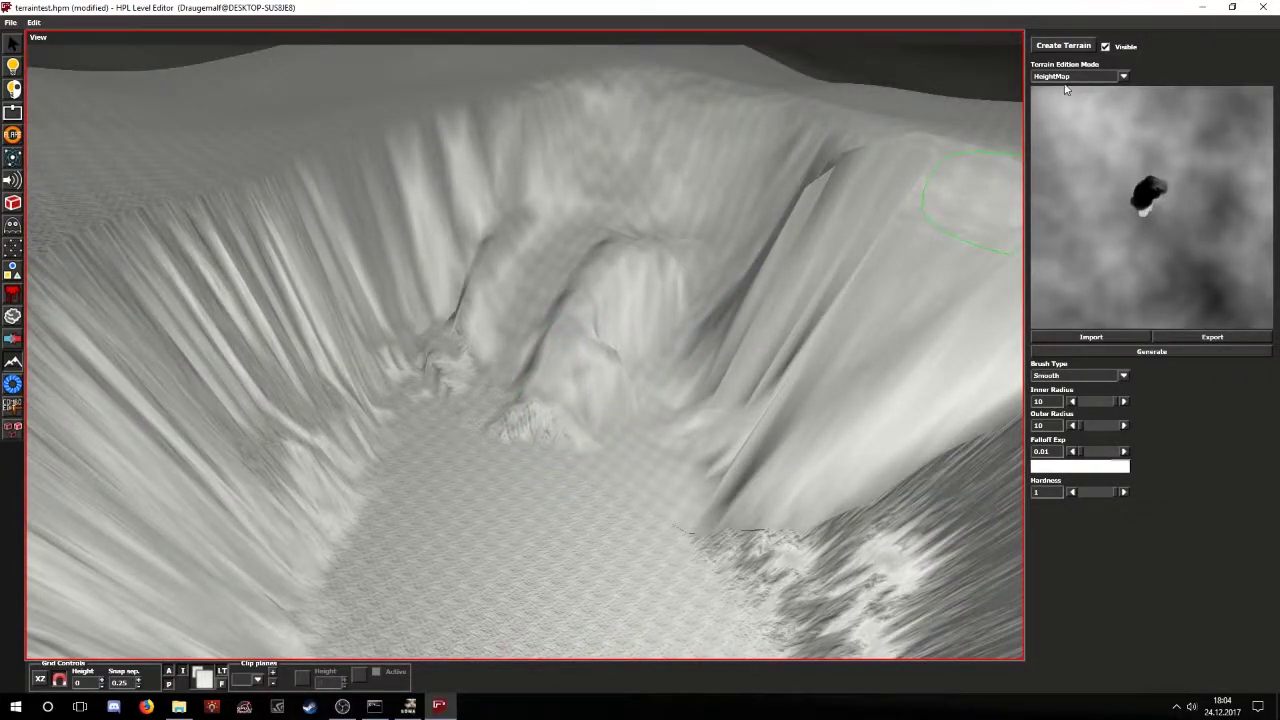
pyautogui.scroll(-5, 597, 300)
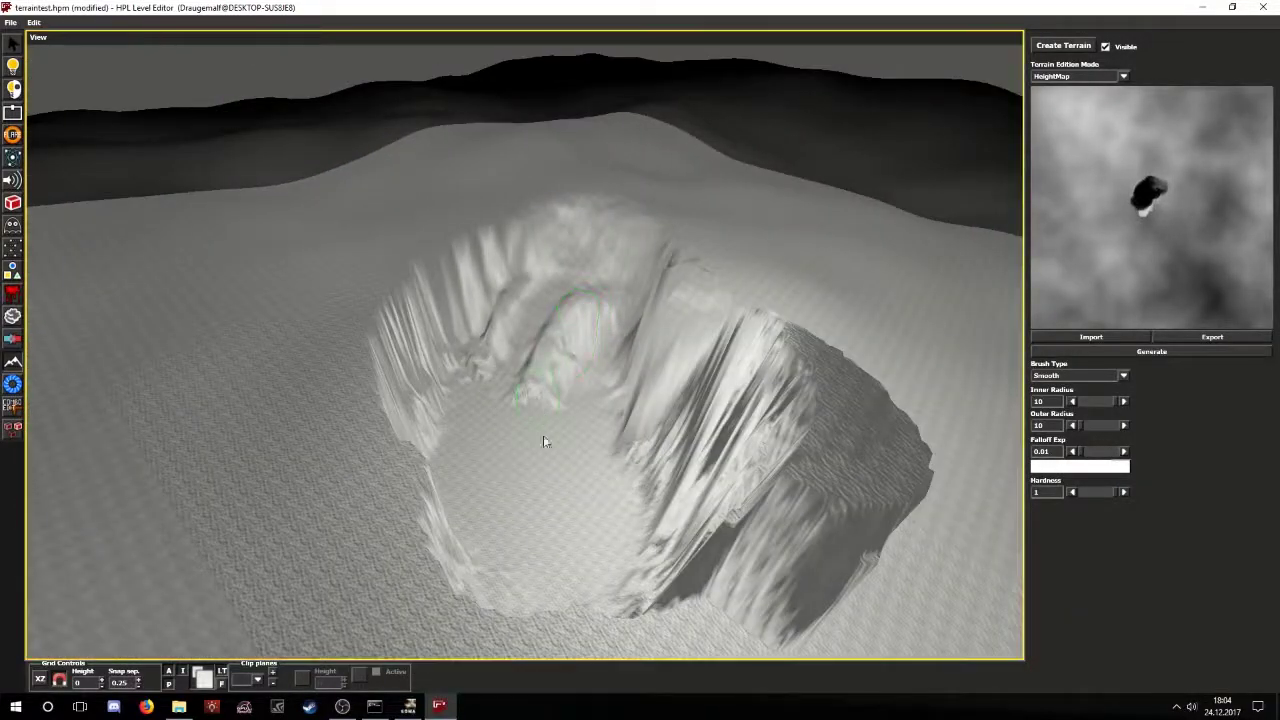
pyautogui.keyDown('alt'); pyautogui.moveTo(551, 449); pyautogui.dragTo(674, 466, button='middle'); pyautogui.keyUp('alt')
pyautogui.scroll(1, 674, 466)
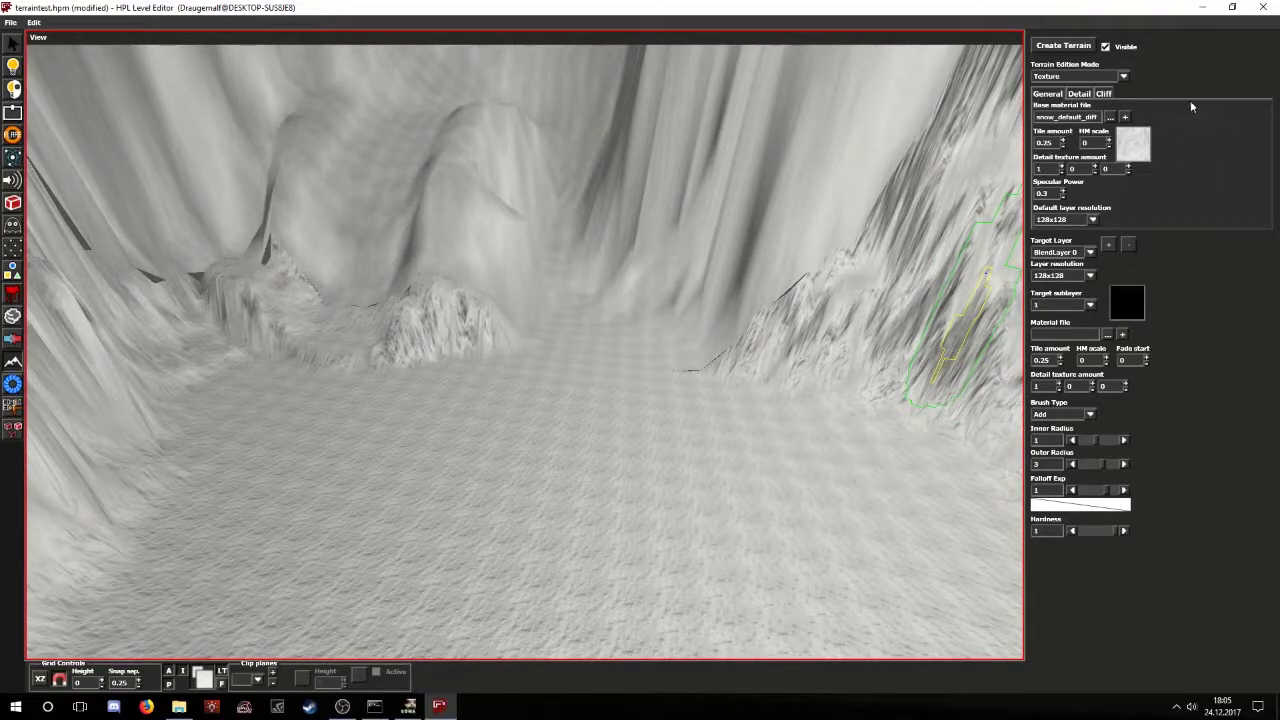
pyautogui.click(1077, 94)
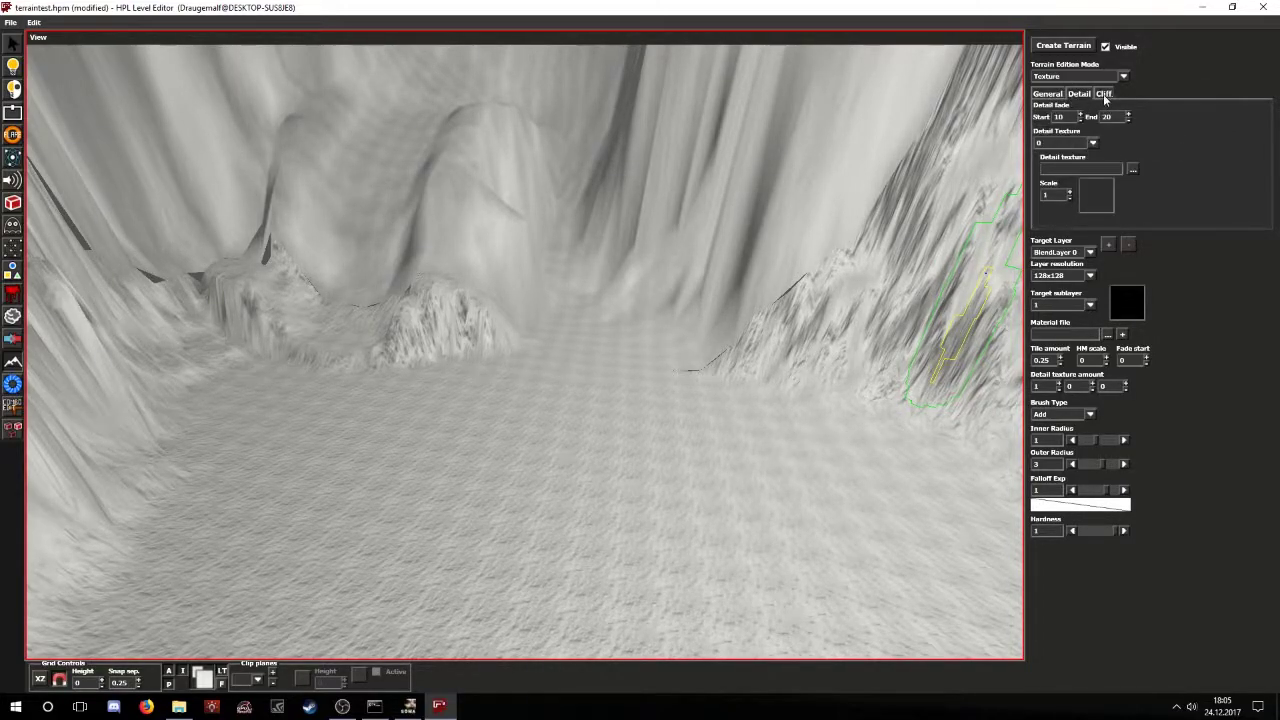
pyautogui.click(1104, 94)
pyautogui.click(1057, 96)
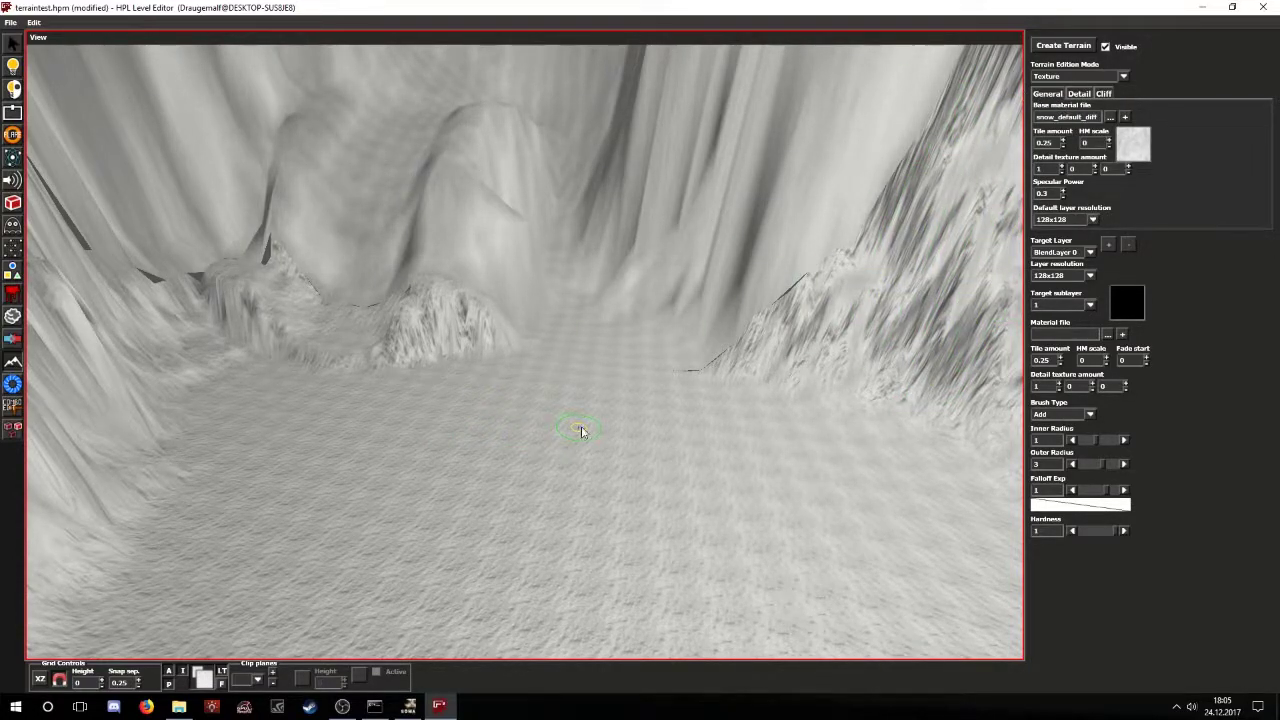
# - Set the snow base material's tile amount to 0.15
pyautogui.scroll(2, 563, 477)
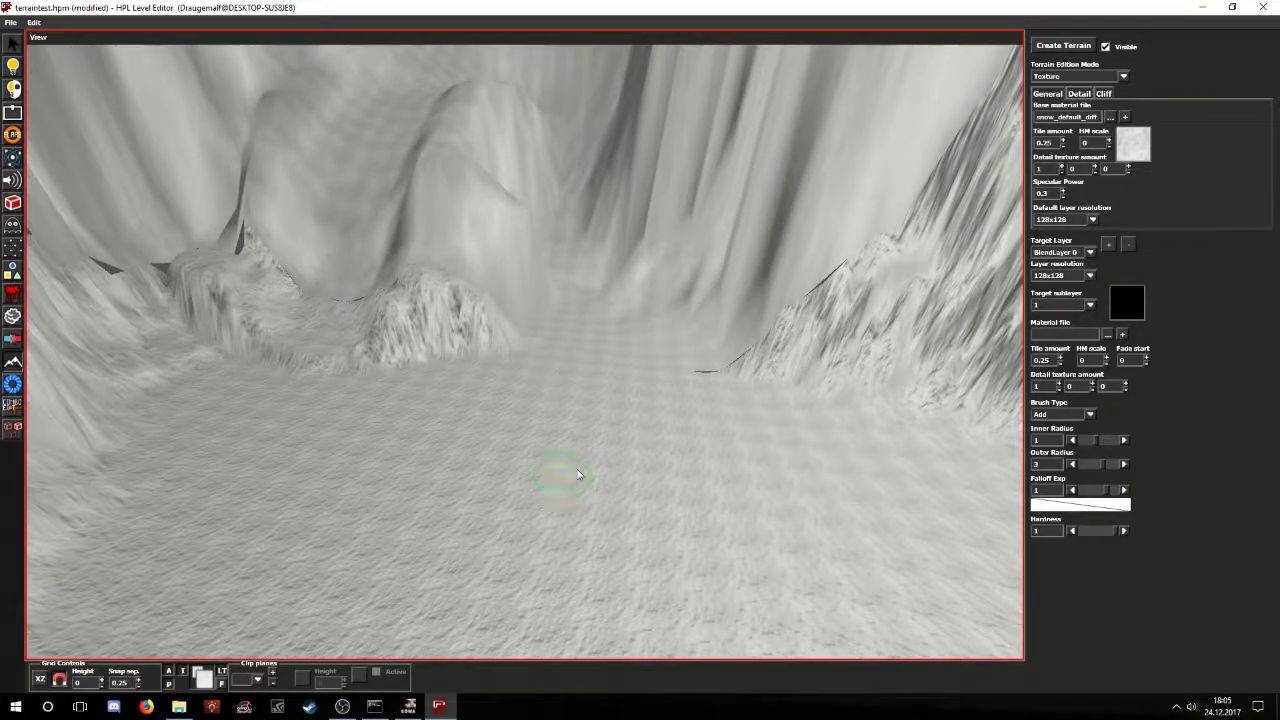
pyautogui.click(1062, 140)
pyautogui.click(1062, 140)
pyautogui.click(1062, 140)
pyautogui.click(1063, 147)
pyautogui.click(1063, 147)
pyautogui.click(1063, 147)
pyautogui.click(1063, 147)
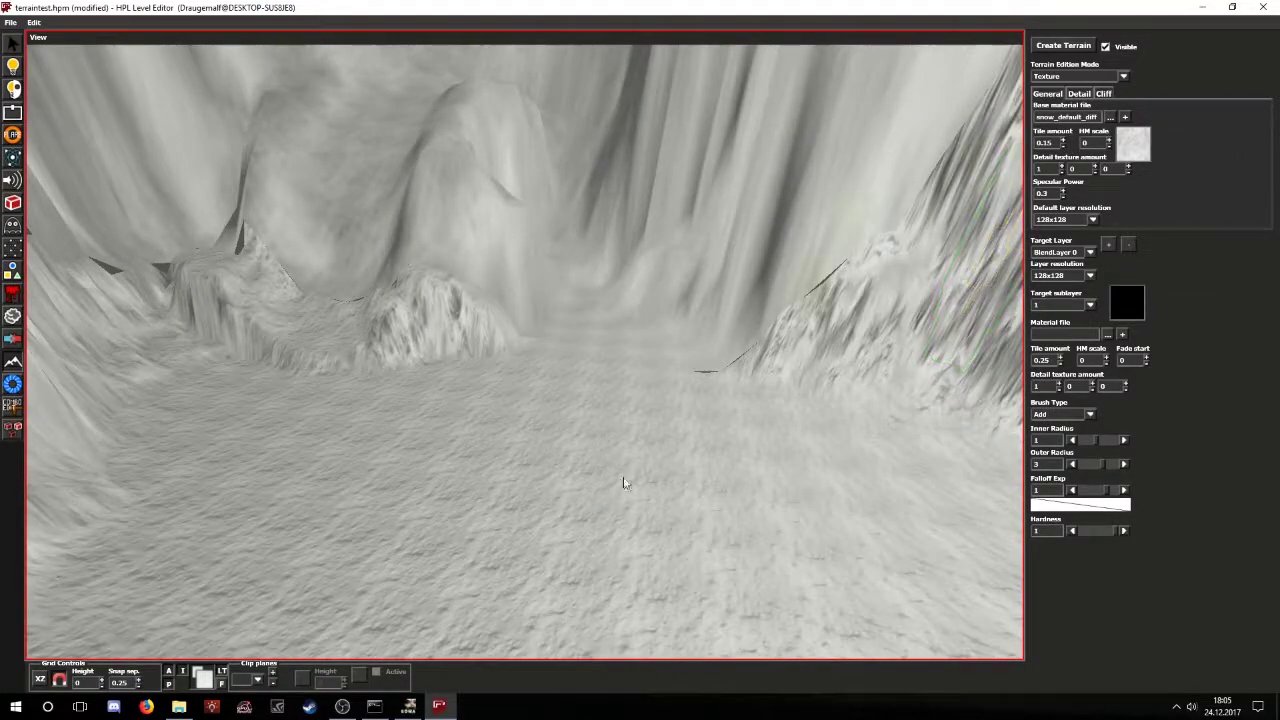
# - Try raising the base material's specular power to 0.9, and restore it to 0.3
pyautogui.scroll(4, 614, 493)
pyautogui.keyDown('alt'); pyautogui.moveTo(520, 497); pyautogui.dragTo(597, 449); pyautogui.keyUp('alt')
pyautogui.click(1063, 192)
pyautogui.click(1063, 191)
pyautogui.click(1063, 191)
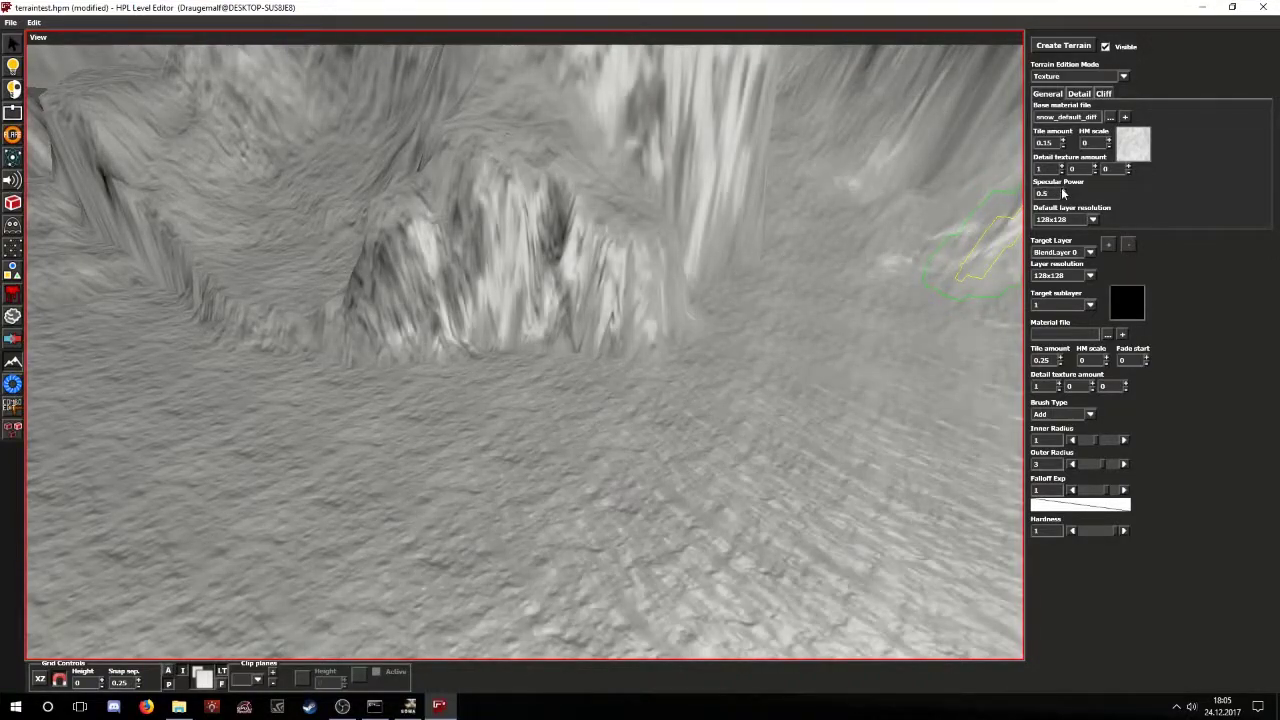
pyautogui.click(1063, 191)
pyautogui.click(1063, 191)
pyautogui.click(1063, 191)
pyautogui.click(1063, 191)
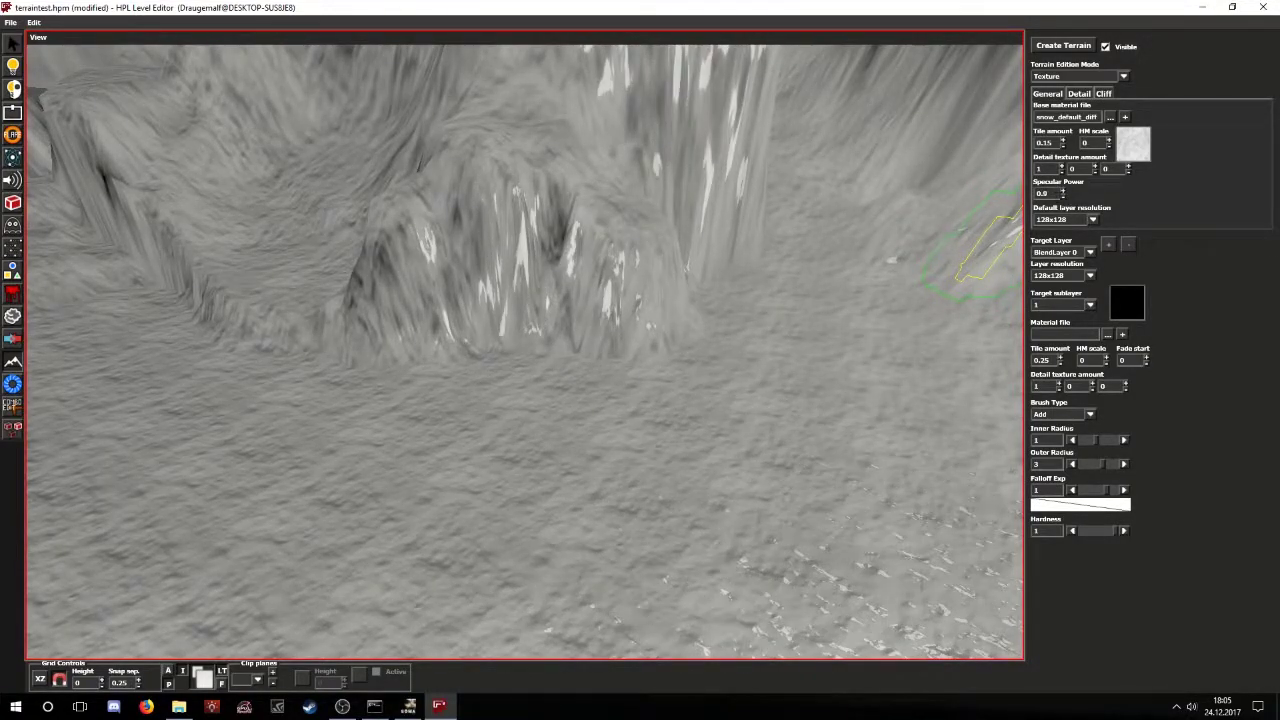
pyautogui.click(1063, 196)
pyautogui.click(1063, 196)
pyautogui.click(1063, 196)
pyautogui.click(1063, 196)
pyautogui.click(1063, 196)
pyautogui.click(1063, 196)
pyautogui.scroll(-4, 547, 333)
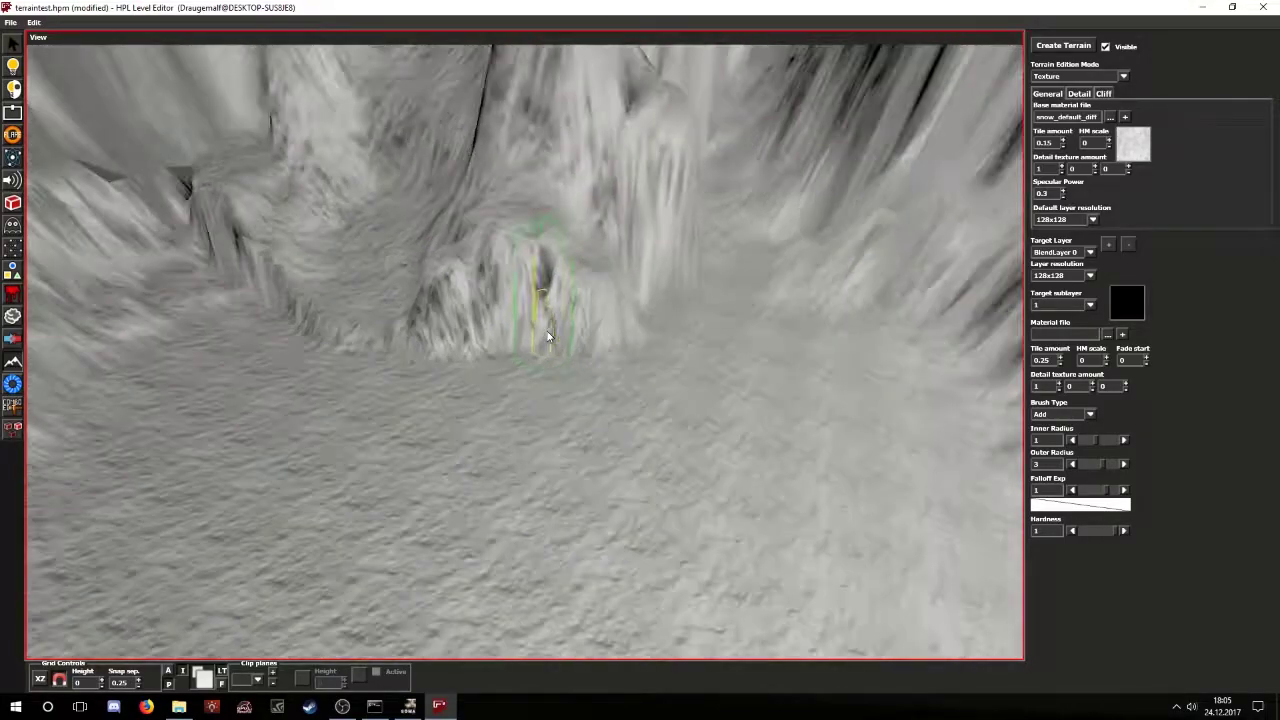
# - Open the terrain's cliff texture settings and examine the stretched snow texture on the mound's steep faces up close
pyautogui.scroll(4, 547, 333)
pyautogui.moveTo(547, 333); pyautogui.dragTo(703, 451, button='middle')
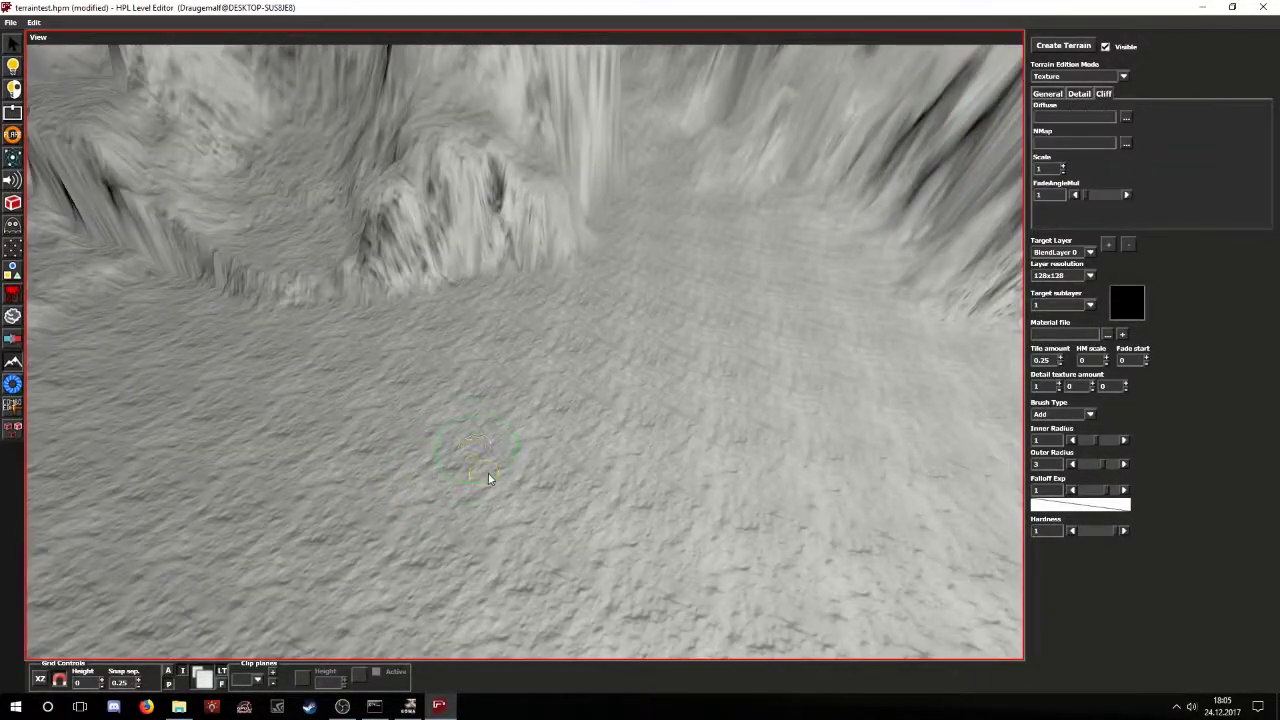
pyautogui.keyDown('alt'); pyautogui.moveTo(488, 478); pyautogui.dragTo(566, 427); pyautogui.keyUp('alt')
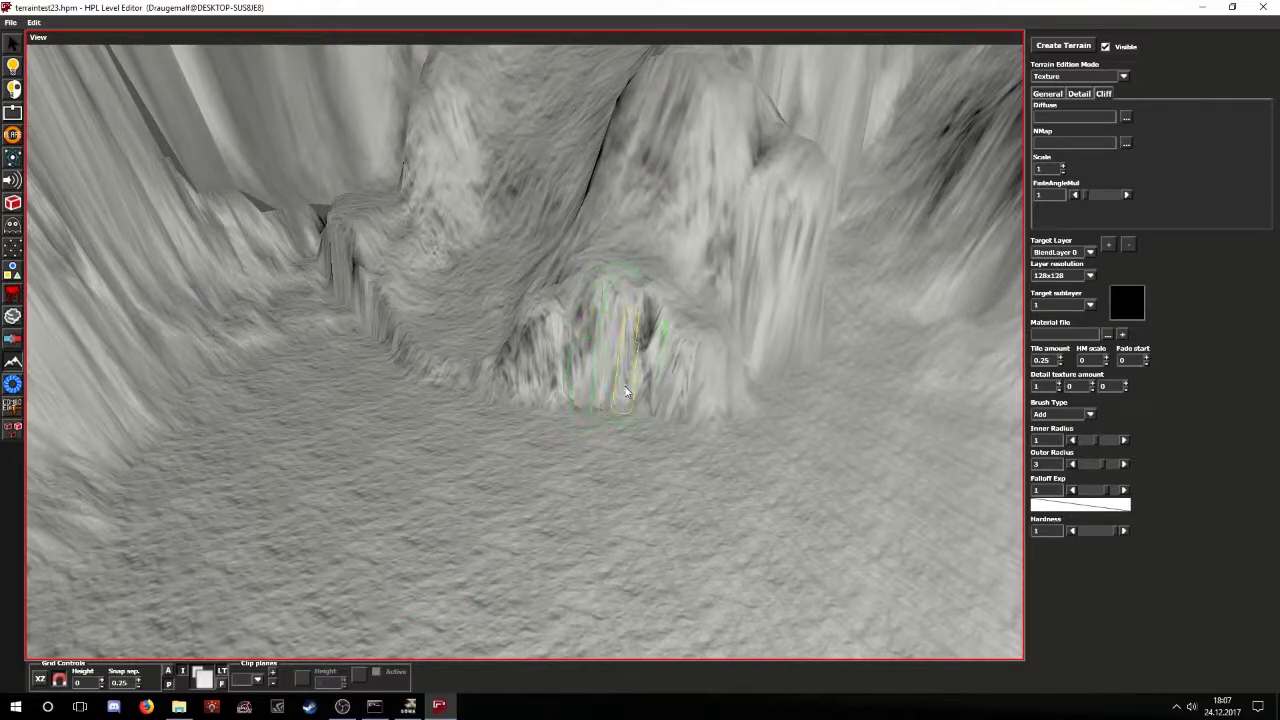
pyautogui.press('1')
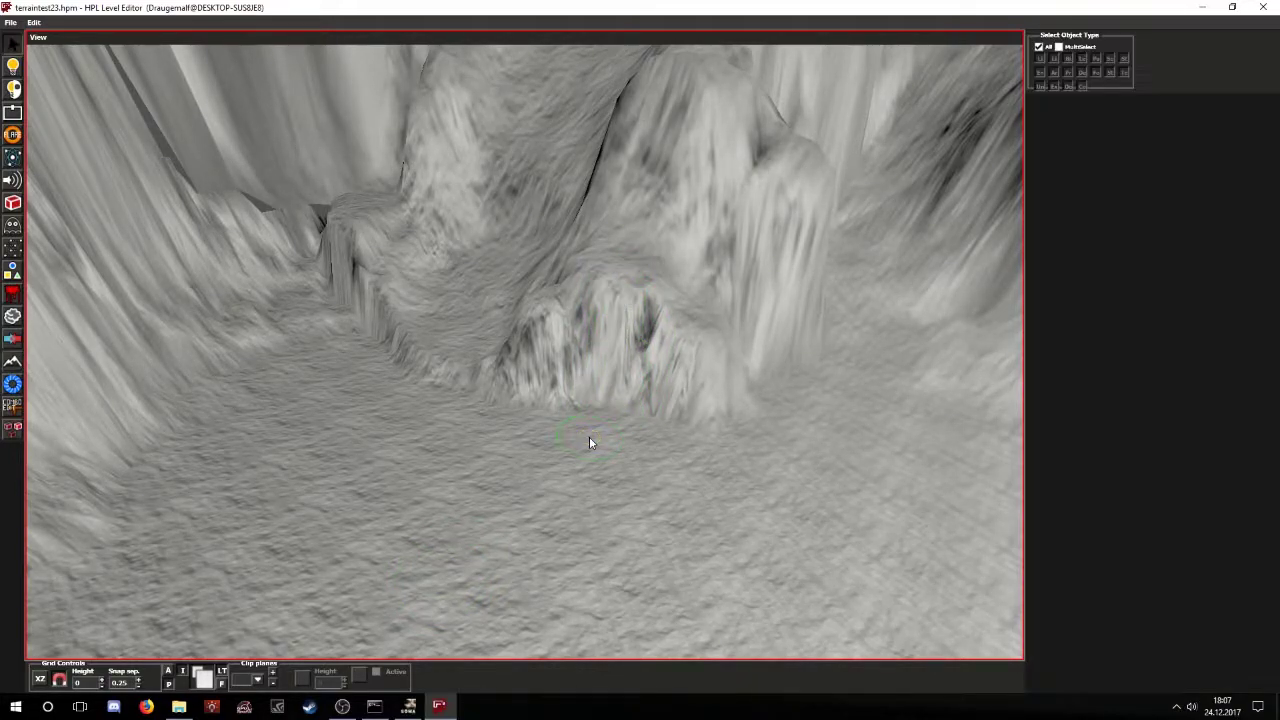
pyautogui.scroll(2, 590, 440)
pyautogui.click(13, 360)
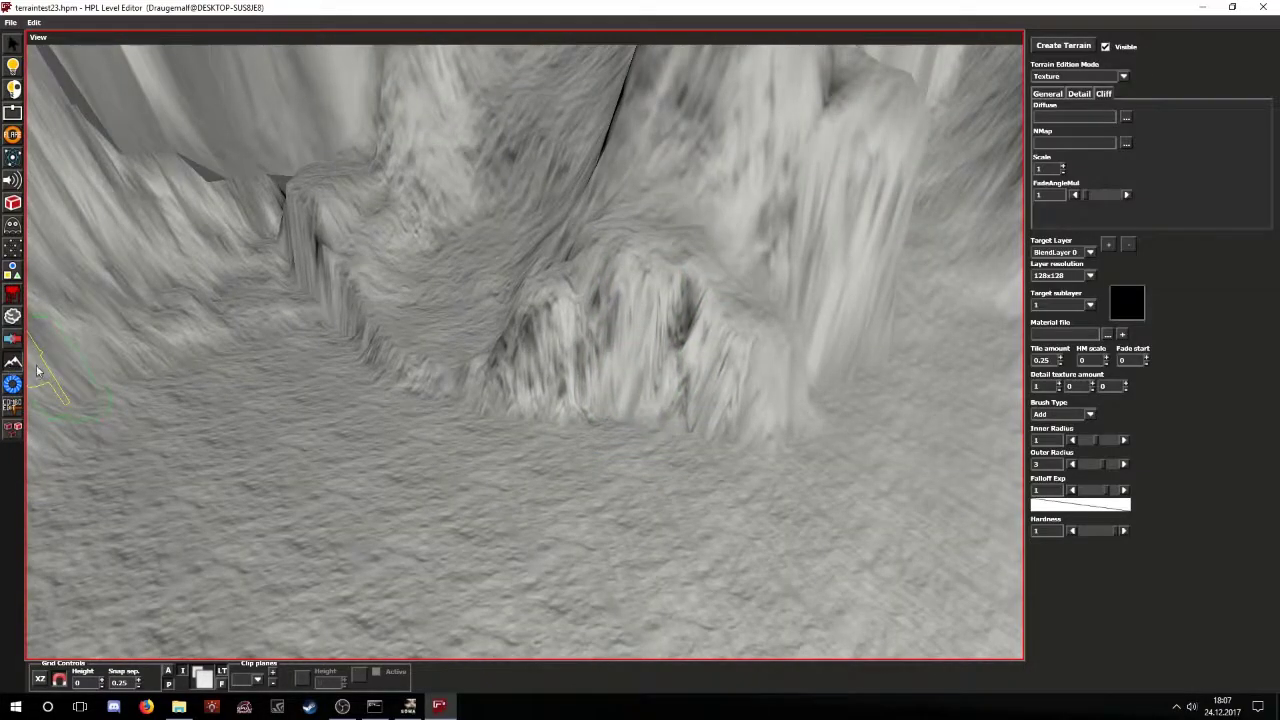
pyautogui.moveTo(755, 468)
pyautogui.mouseDown(button='middle')
pyautogui.moveTo(669, 474)
pyautogui.moveTo(641, 427)
pyautogui.mouseUp(button='middle')
pyautogui.keyDown('alt'); pyautogui.moveTo(641, 428); pyautogui.dragTo(587, 496); pyautogui.keyUp('alt')
pyautogui.keyDown('alt'); pyautogui.moveTo(611, 447); pyautogui.dragTo(651, 500); pyautogui.keyUp('alt')
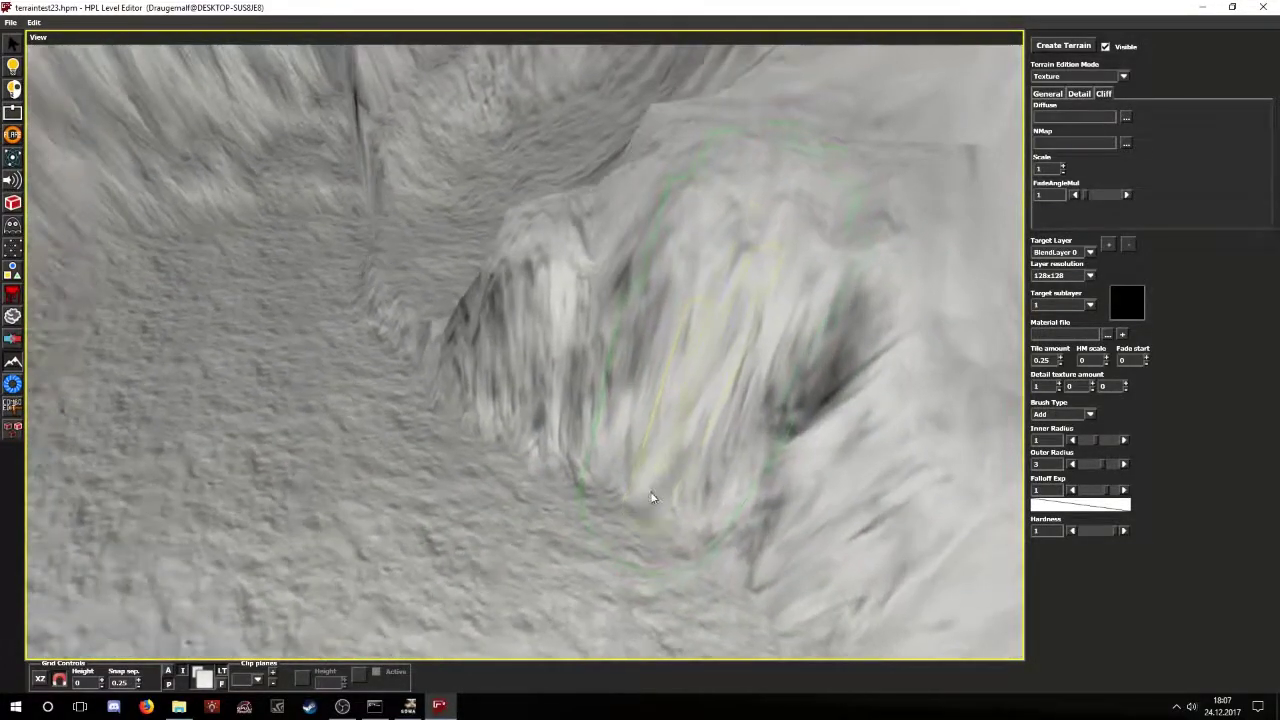
# - Assign ice_chiseled.dds from the terrain textures as the cliff's diffuse texture
pyautogui.click(1125, 117)
pyautogui.scroll(-2, 409, 427)
pyautogui.doubleClick(405, 440)
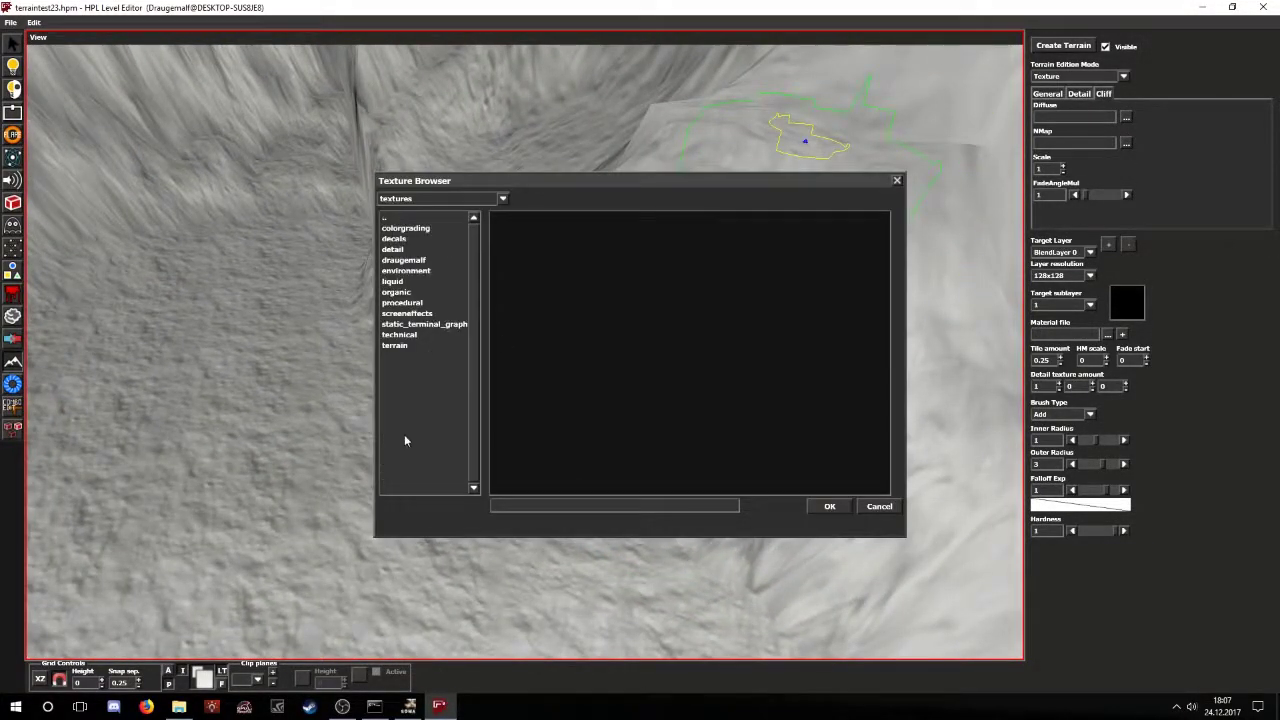
pyautogui.doubleClick(400, 346)
pyautogui.doubleClick(398, 262)
pyautogui.doubleClick(543, 258)
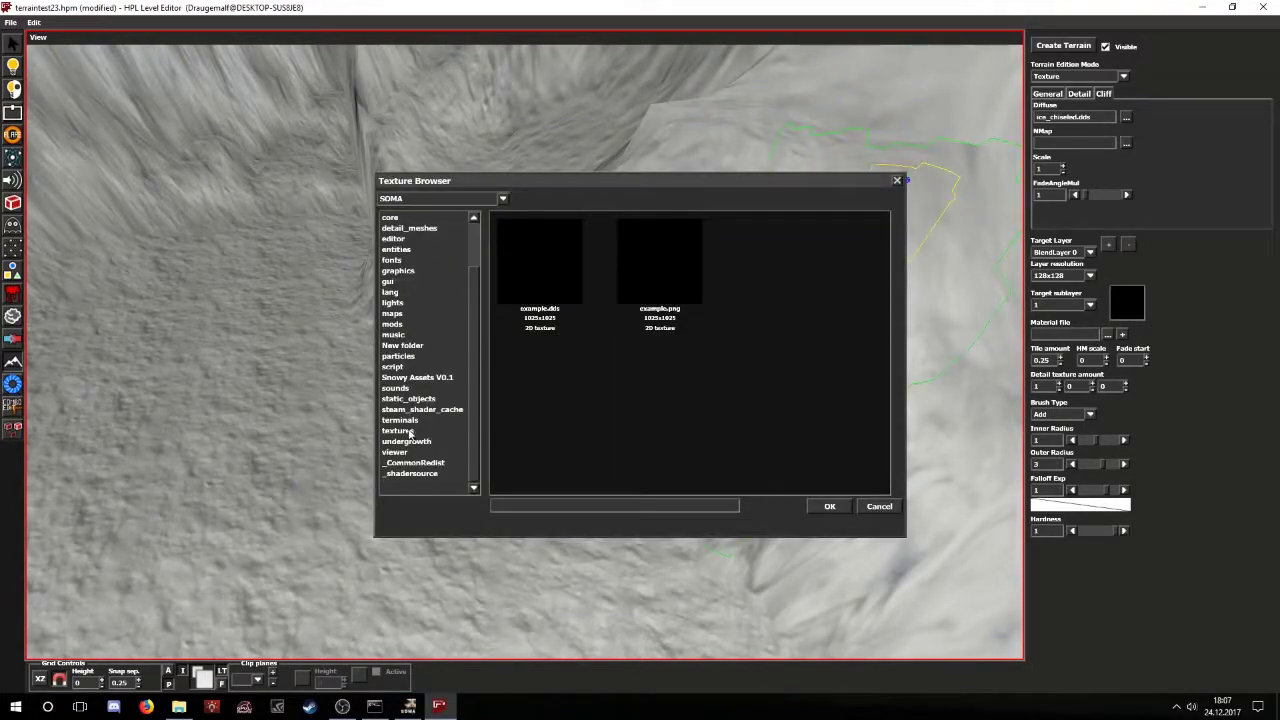
# - Assign ice_chiseled_nrm.dds from the terrain textures as the cliff's normal map
pyautogui.doubleClick(408, 433)
pyautogui.doubleClick(414, 262)
pyautogui.doubleClick(410, 261)
pyautogui.doubleClick(659, 262)
pyautogui.scroll(-2, 679, 401)
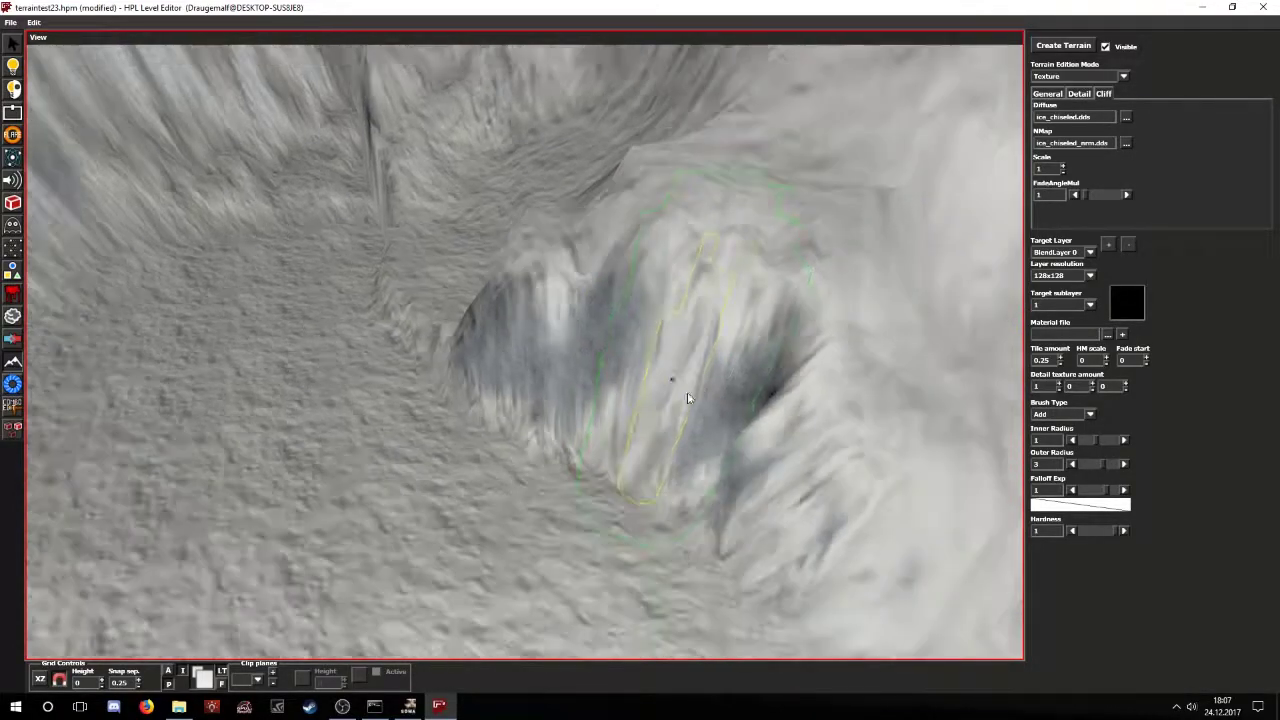
# - Set the cliff texture's scale to 0.2 and check the ice on the surrounding slopes
pyautogui.keyDown('alt'); pyautogui.moveTo(678, 401); pyautogui.dragTo(671, 455); pyautogui.keyUp('alt')
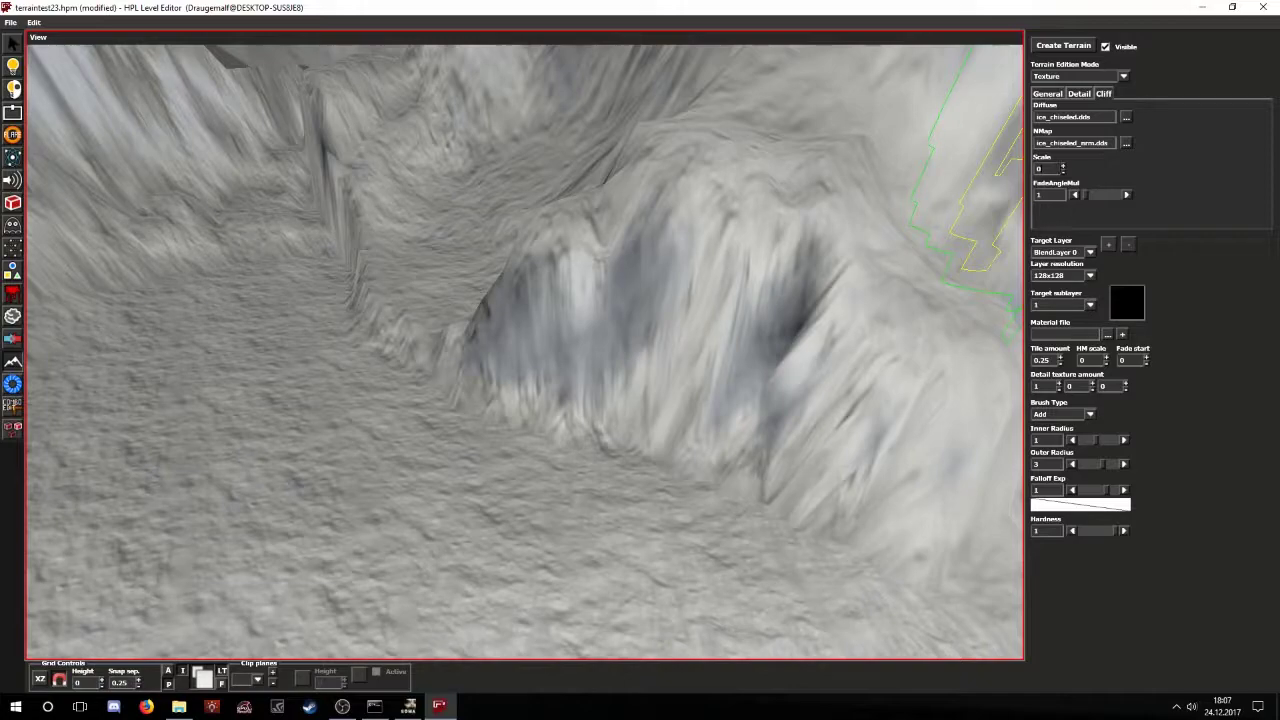
pyautogui.write('0.2')
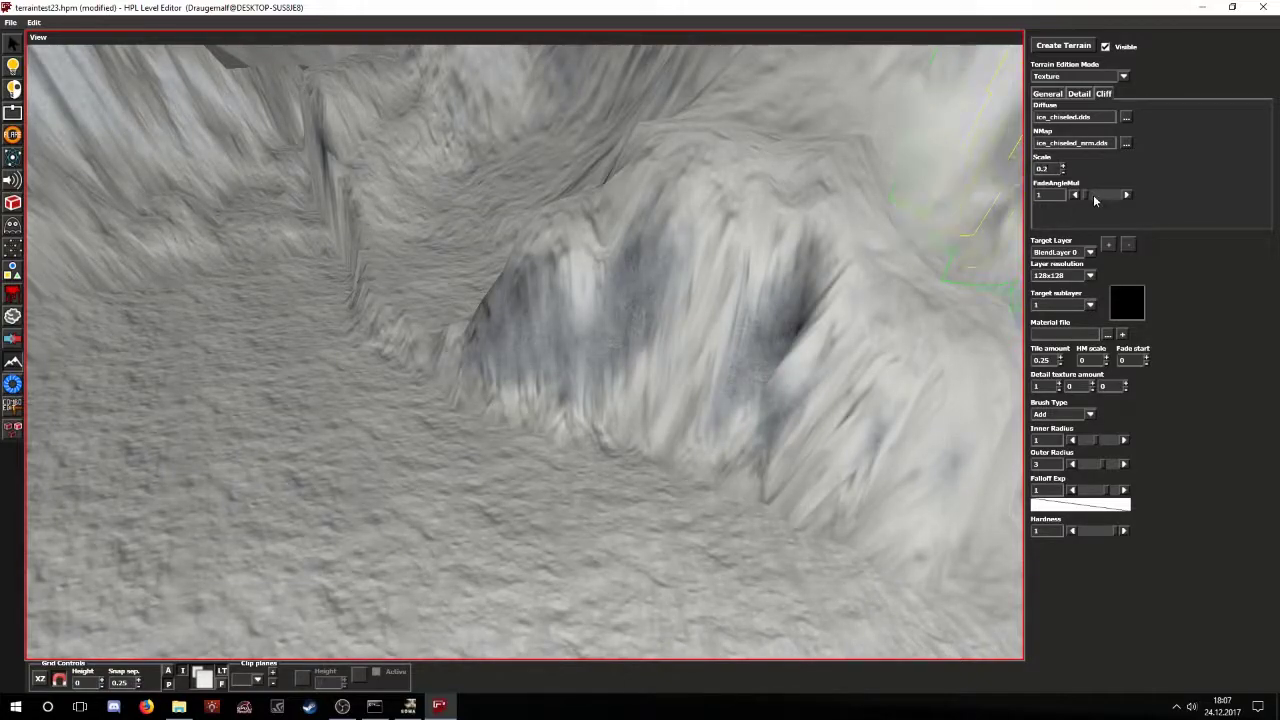
pyautogui.scroll(-6, 441, 437)
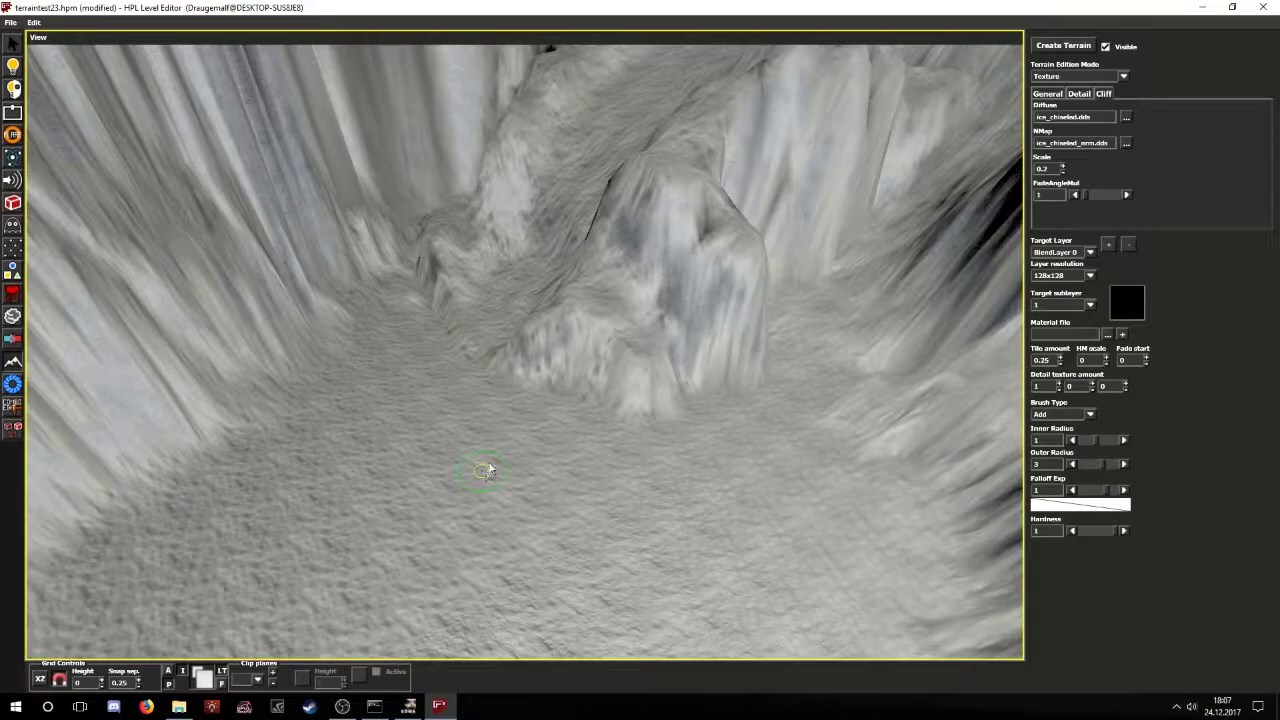
pyautogui.keyDown('alt'); pyautogui.moveTo(488, 465); pyautogui.dragTo(466, 386, button='middle'); pyautogui.keyUp('alt')
pyautogui.keyDown('alt'); pyautogui.moveTo(465, 388); pyautogui.dragTo(895, 318); pyautogui.keyUp('alt')
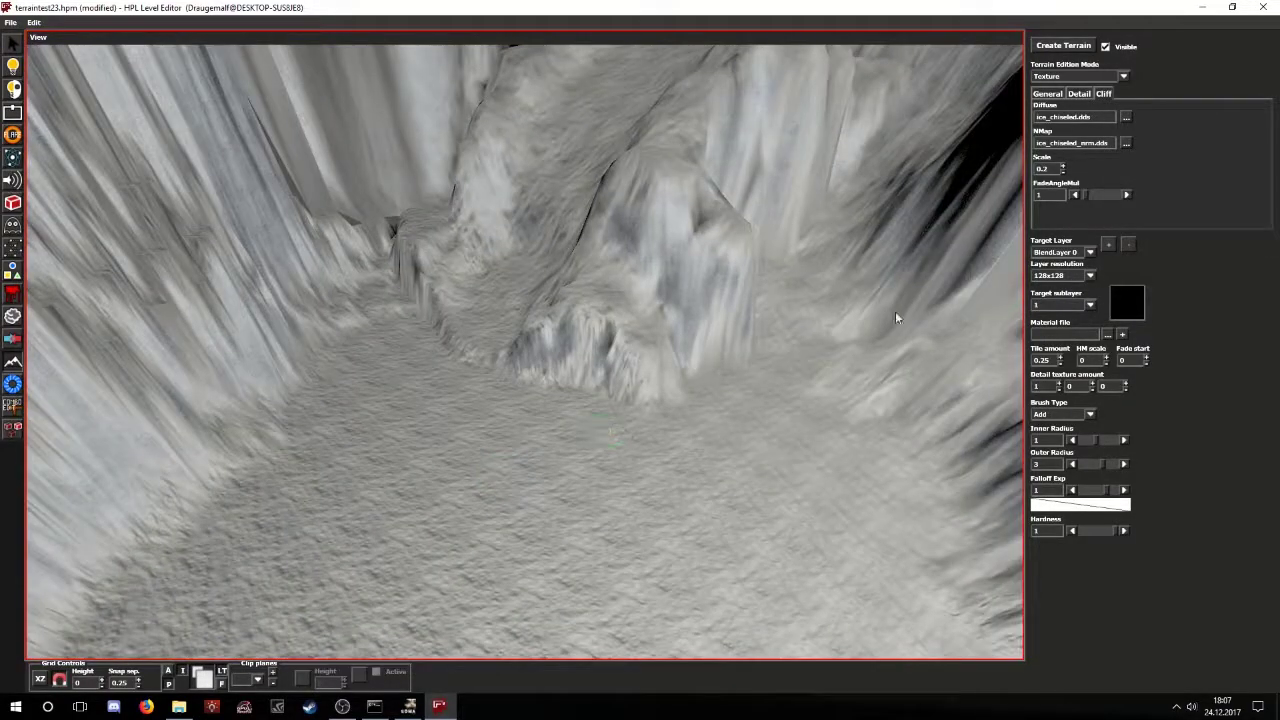
# - Set the cliff texture's FadeAngleMul to 0.38, trying 0 first
pyautogui.click(1082, 195)
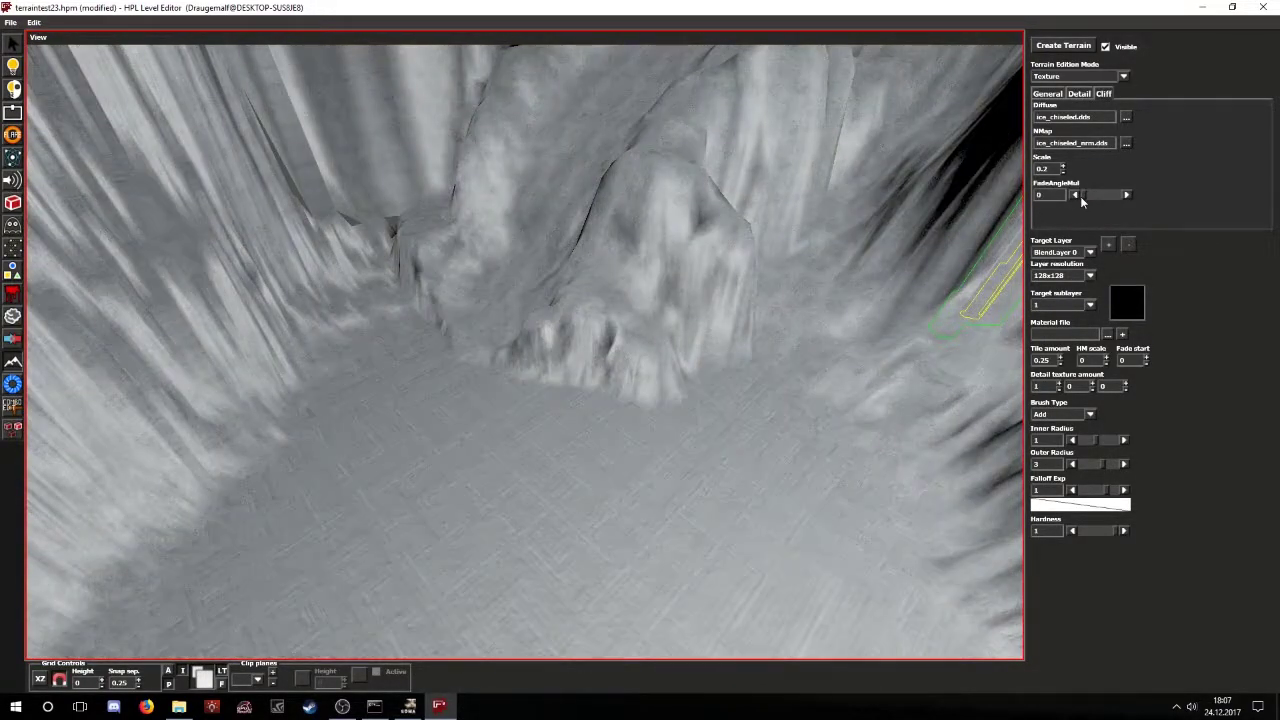
pyautogui.moveTo(1081, 197); pyautogui.dragTo(1084, 195)
pyautogui.scroll(4, 688, 500)
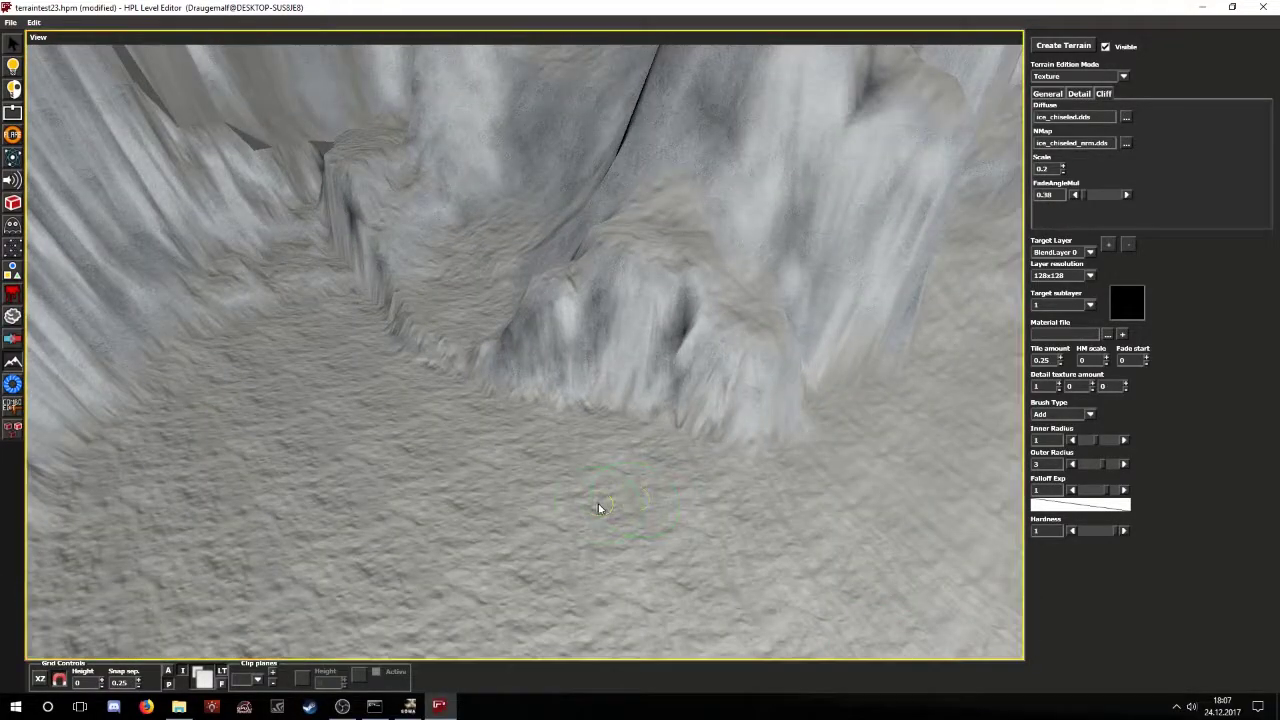
pyautogui.moveTo(598, 509)
pyautogui.keyDown('alt'); pyautogui.mouseDown()
pyautogui.moveTo(537, 449)
pyautogui.moveTo(449, 423)
pyautogui.moveTo(409, 429)
pyautogui.moveTo(397, 447)
pyautogui.moveTo(580, 466)
pyautogui.moveTo(401, 397)
pyautogui.mouseUp(); pyautogui.keyUp('alt')
# - Examine the transition between the ice cliffs and the snowy pit floor with the terrain brush outline hidden
pyautogui.press('1')
pyautogui.scroll(-2, 586, 471)
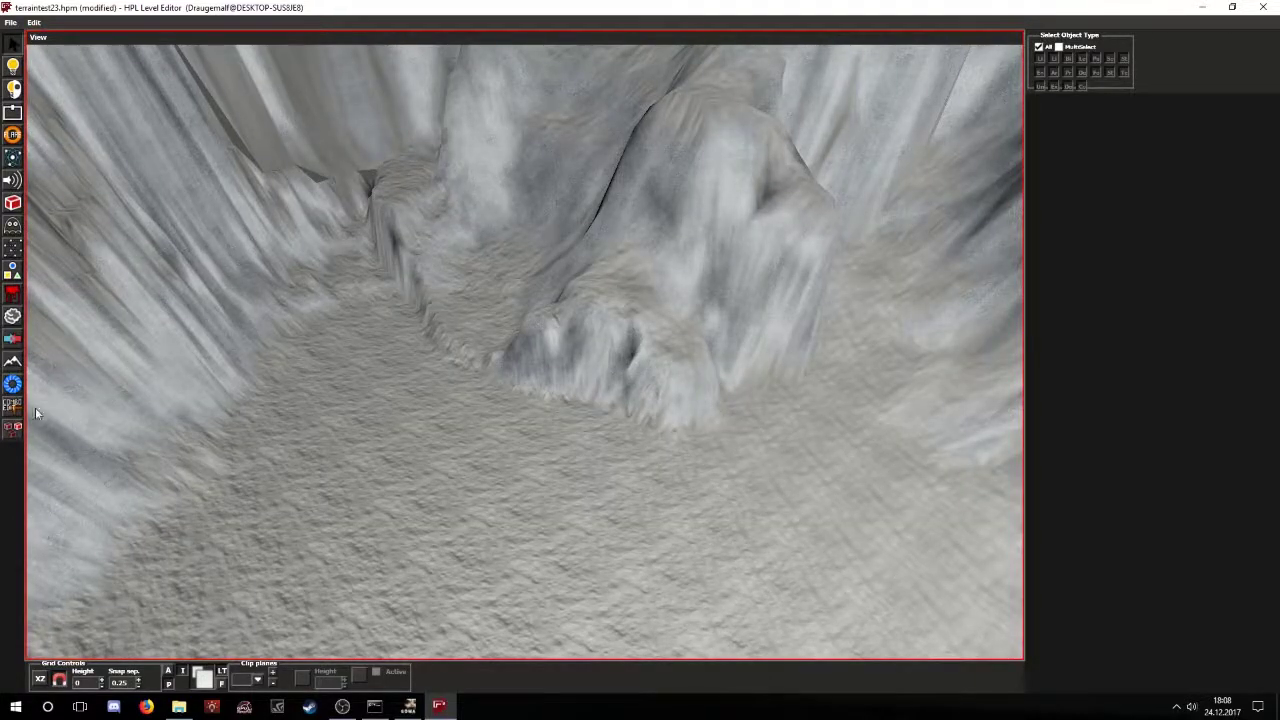
pyautogui.click(14, 367)
pyautogui.scroll(3, 898, 350)
pyautogui.keyDown('alt'); pyautogui.moveTo(656, 420); pyautogui.dragTo(649, 447); pyautogui.keyUp('alt')
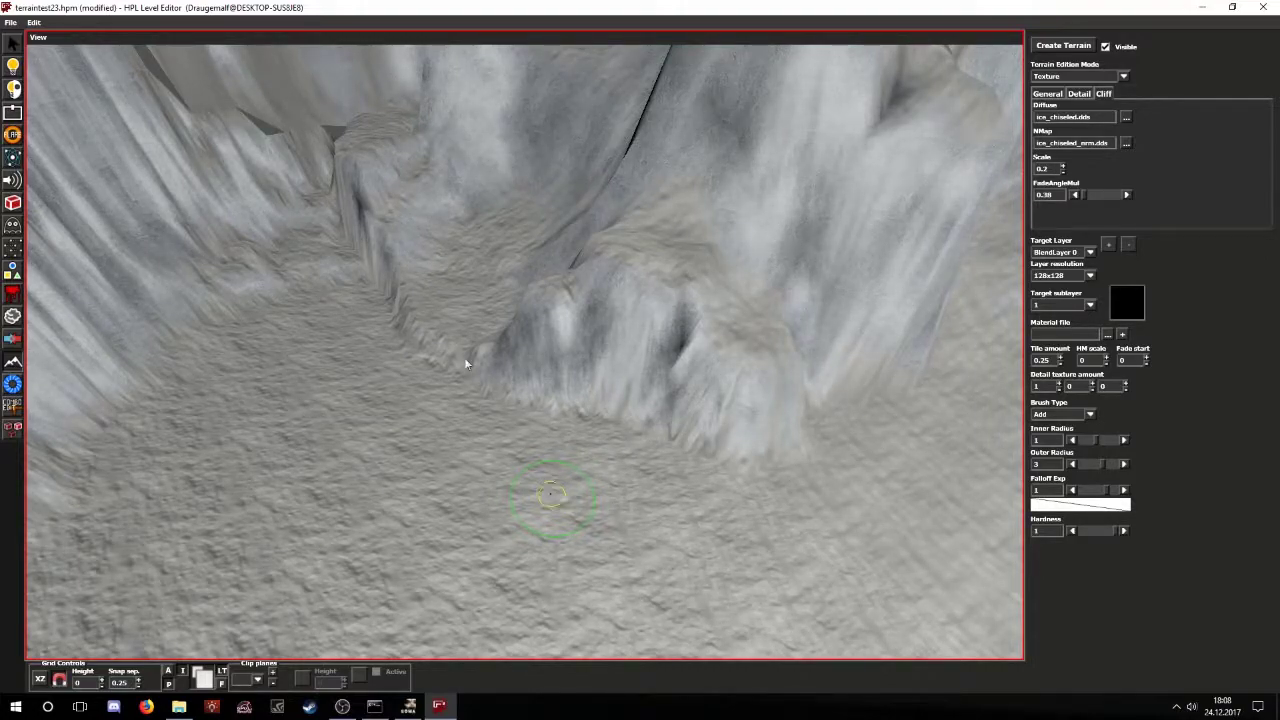
pyautogui.press('1')
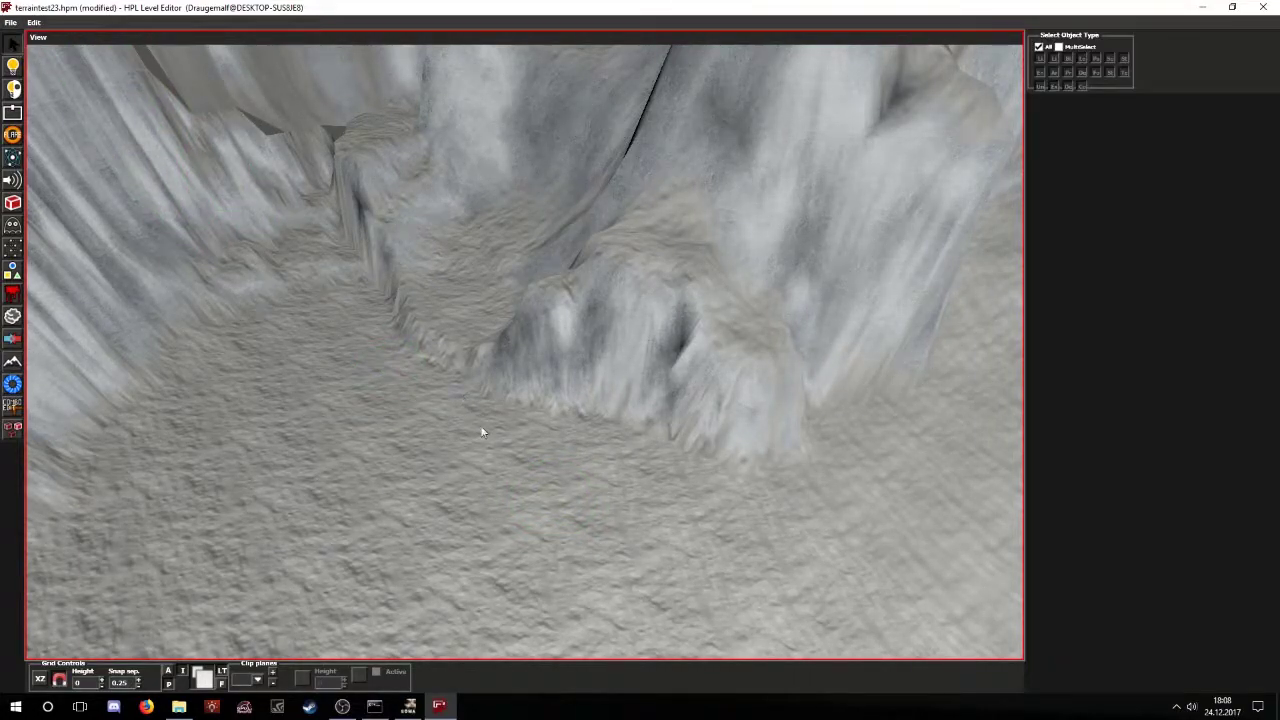
# - Activate the level's skybox and assign noneatme_1.dds from the cubemaps folder as its texture
pyautogui.scroll(-4, 512, 470)
pyautogui.keyDown('alt'); pyautogui.moveTo(532, 432); pyautogui.dragTo(66, 88); pyautogui.keyUp('alt')
pyautogui.click(33, 22)
pyautogui.click(60, 115)
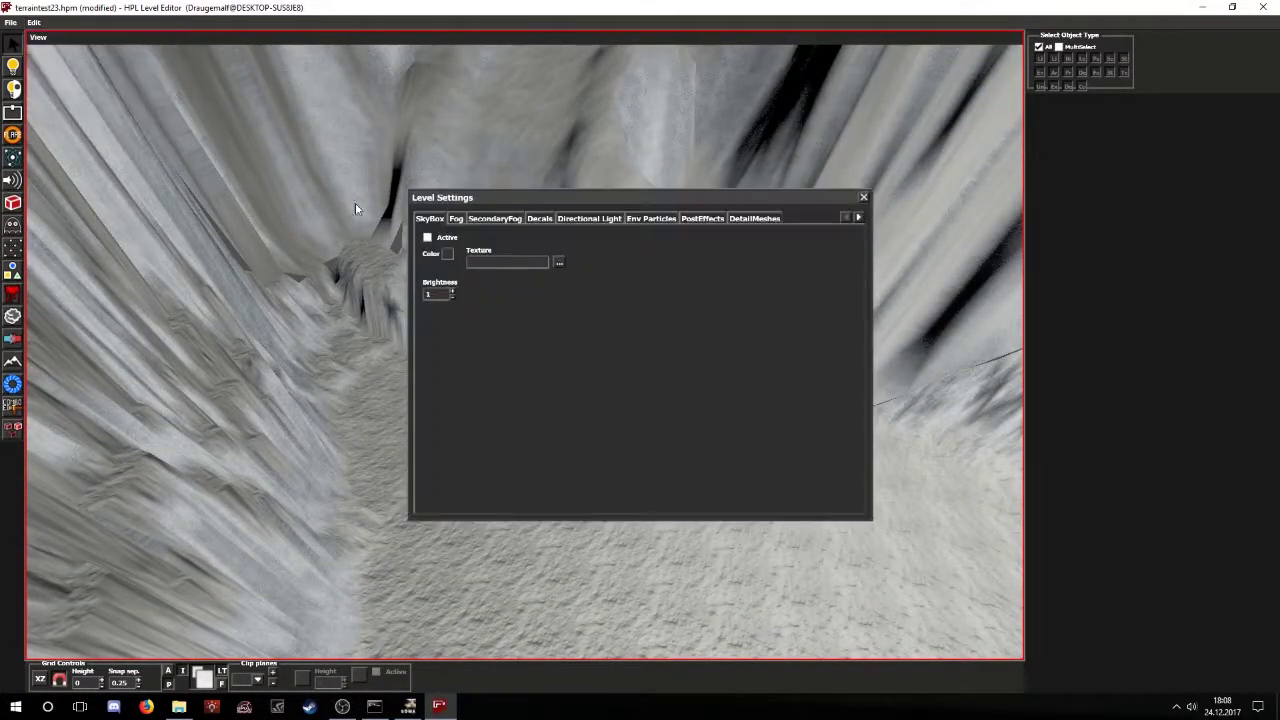
pyautogui.click(428, 237)
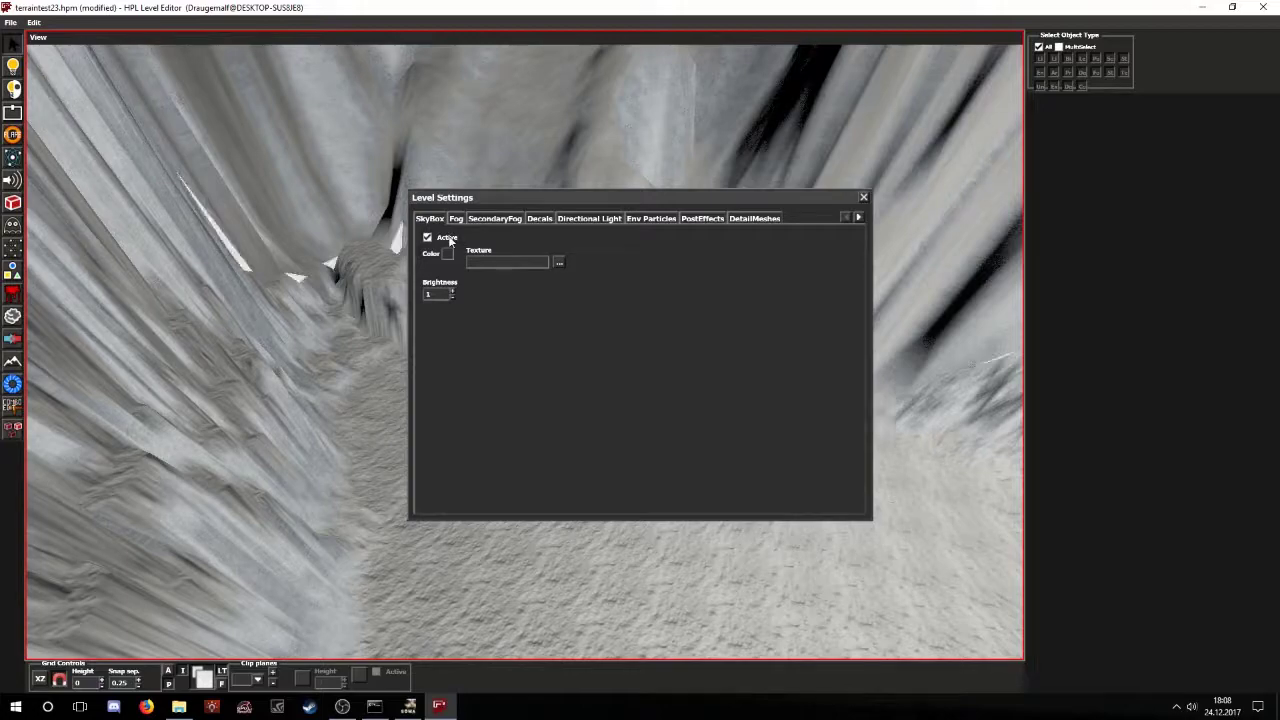
pyautogui.click(557, 262)
pyautogui.doubleClick(417, 432)
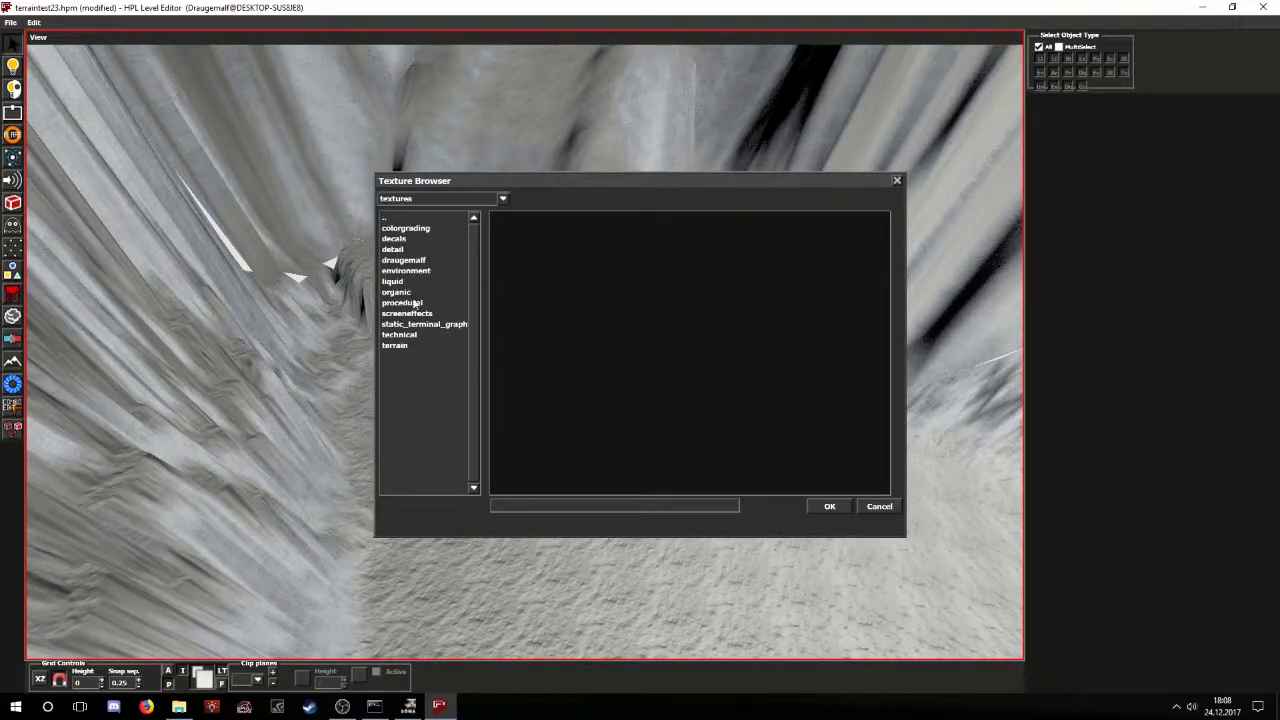
pyautogui.doubleClick(405, 261)
pyautogui.doubleClick(406, 232)
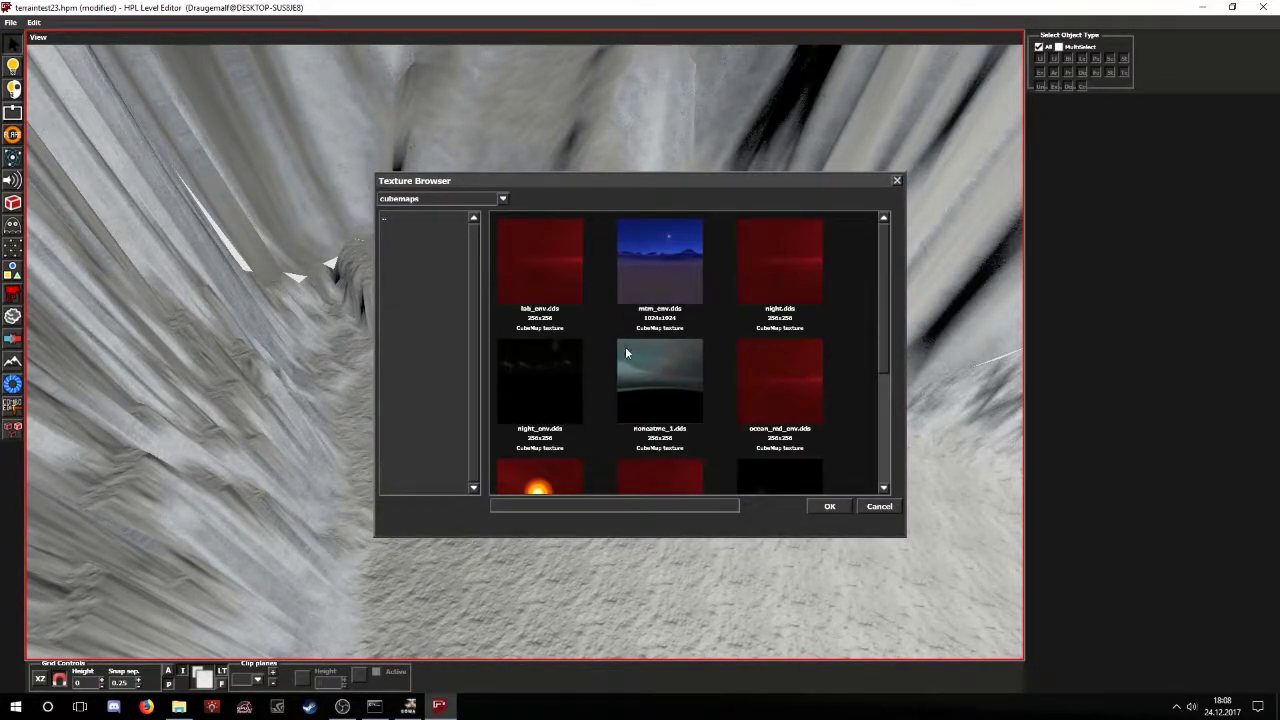
pyautogui.doubleClick(652, 355)
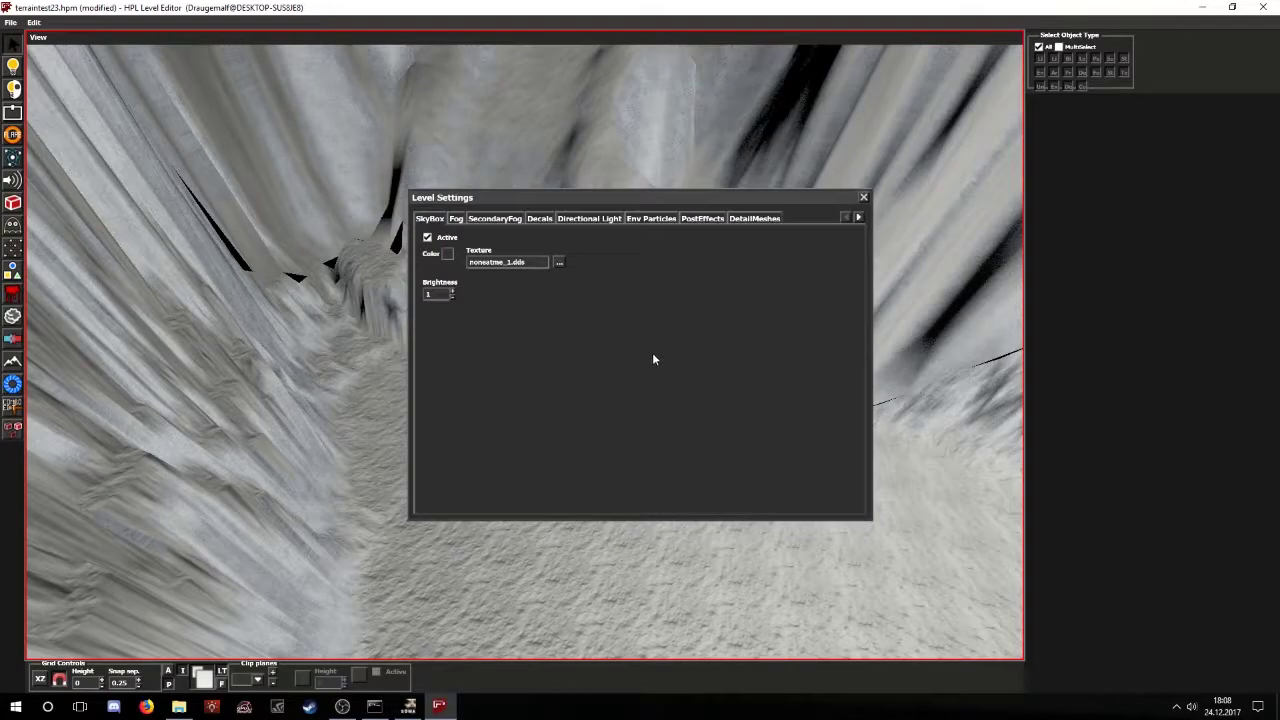
# - Activate the level's directional light with a brightness of 0.1 and save the map
pyautogui.click(589, 219)
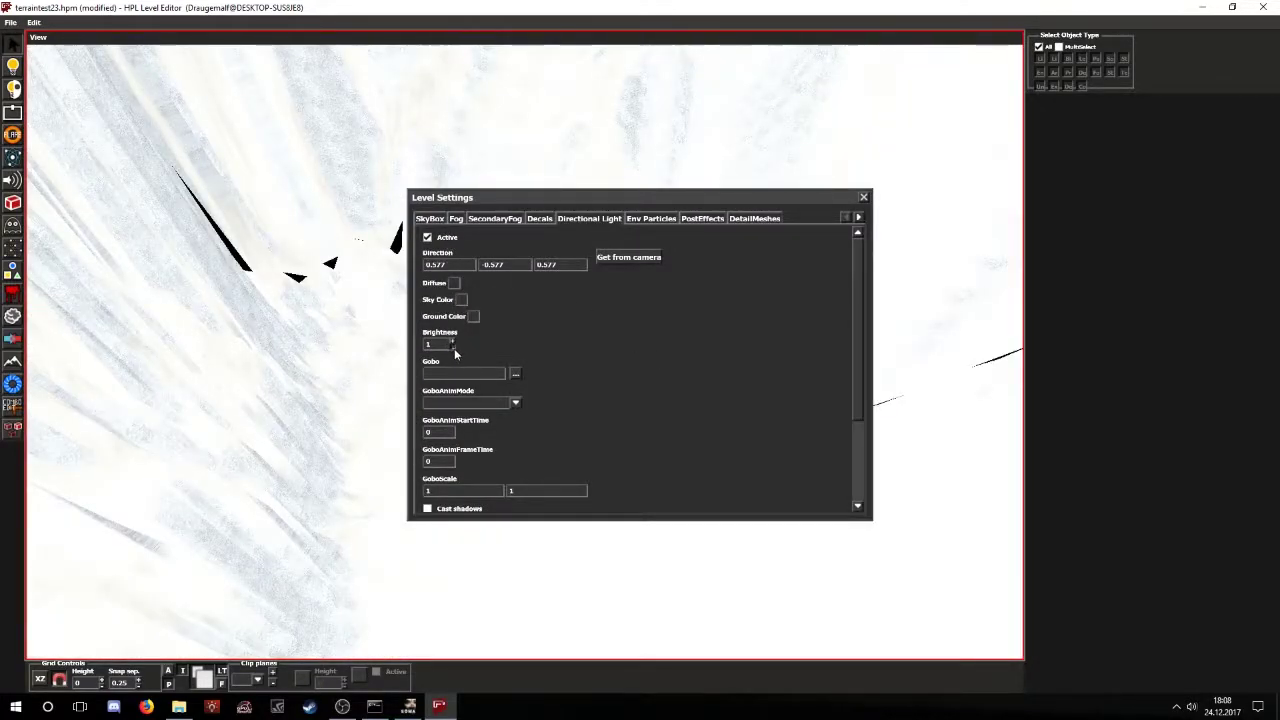
pyautogui.click(454, 348)
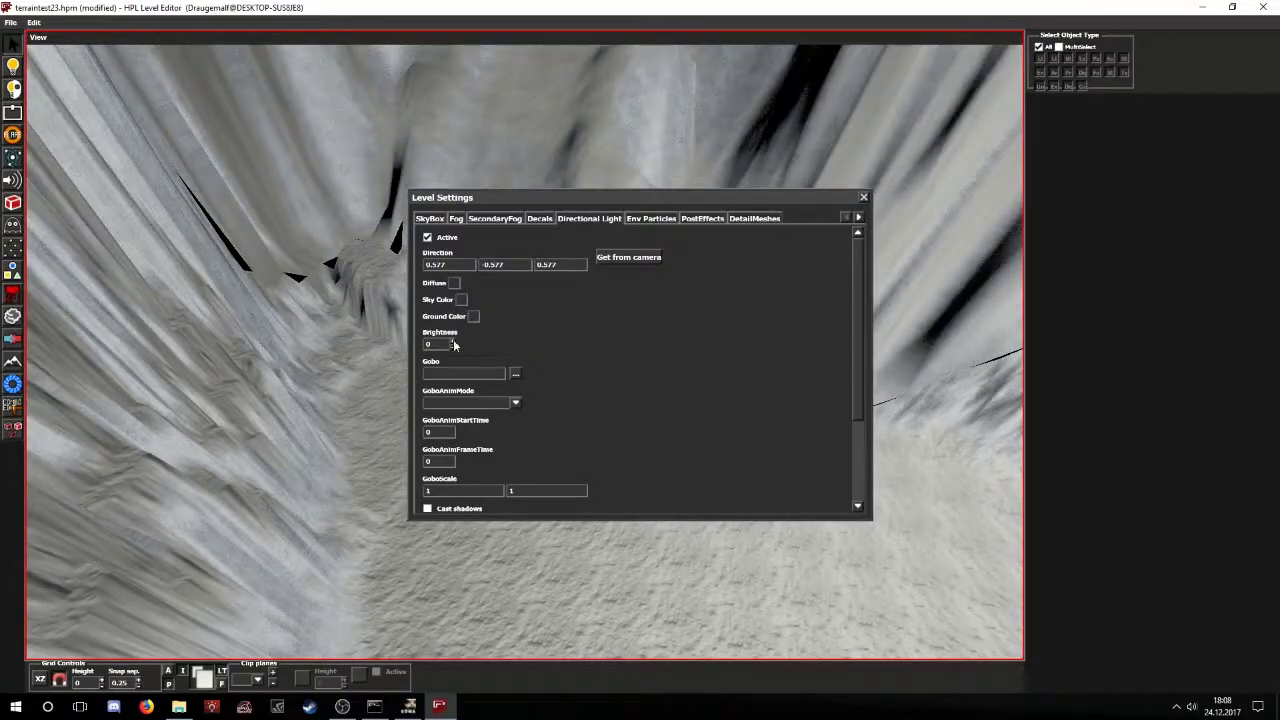
pyautogui.click(453, 342)
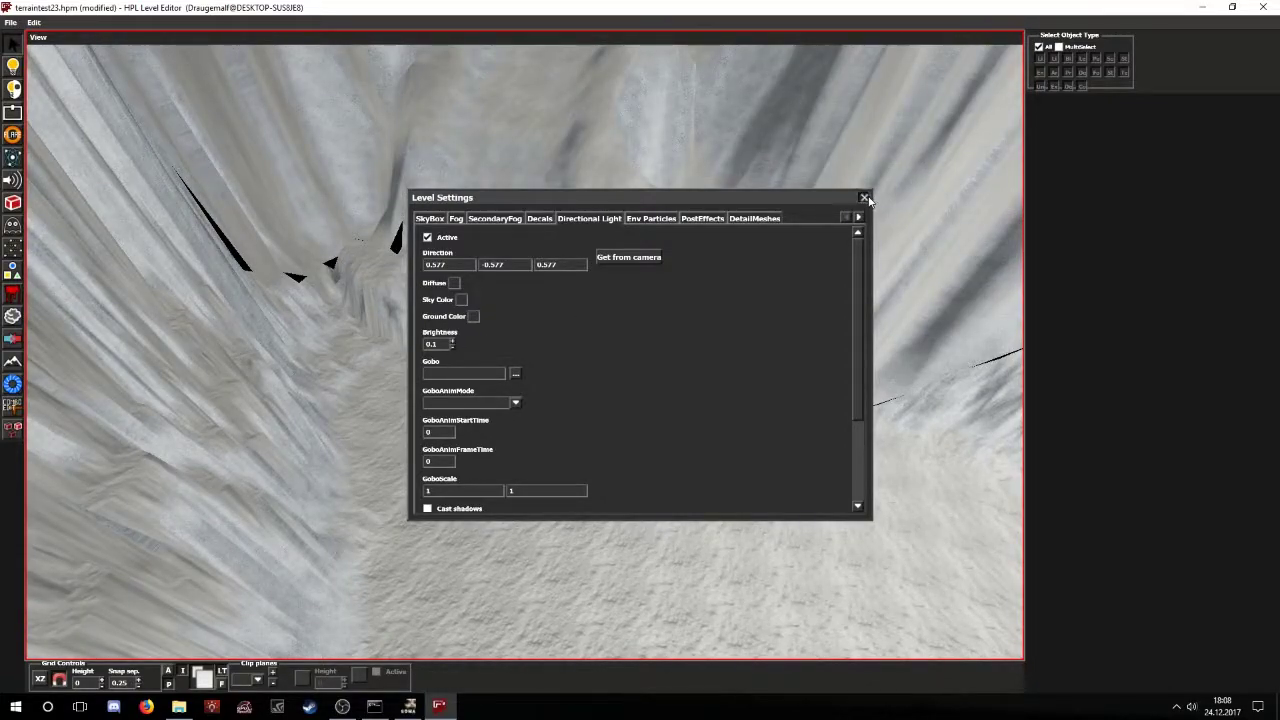
pyautogui.click(865, 197)
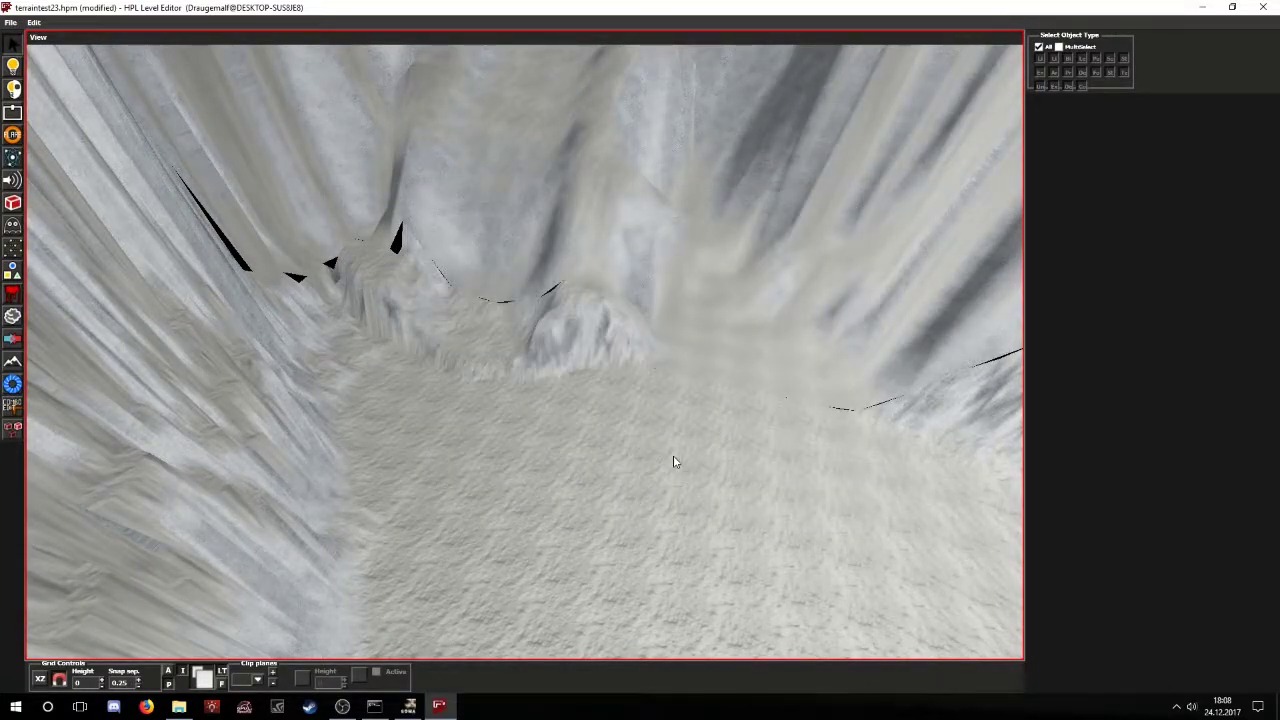
pyautogui.hotkey('ctrl', 's')
pyautogui.keyDown('alt'); pyautogui.moveTo(671, 452); pyautogui.dragTo(642, 448); pyautogui.keyUp('alt')
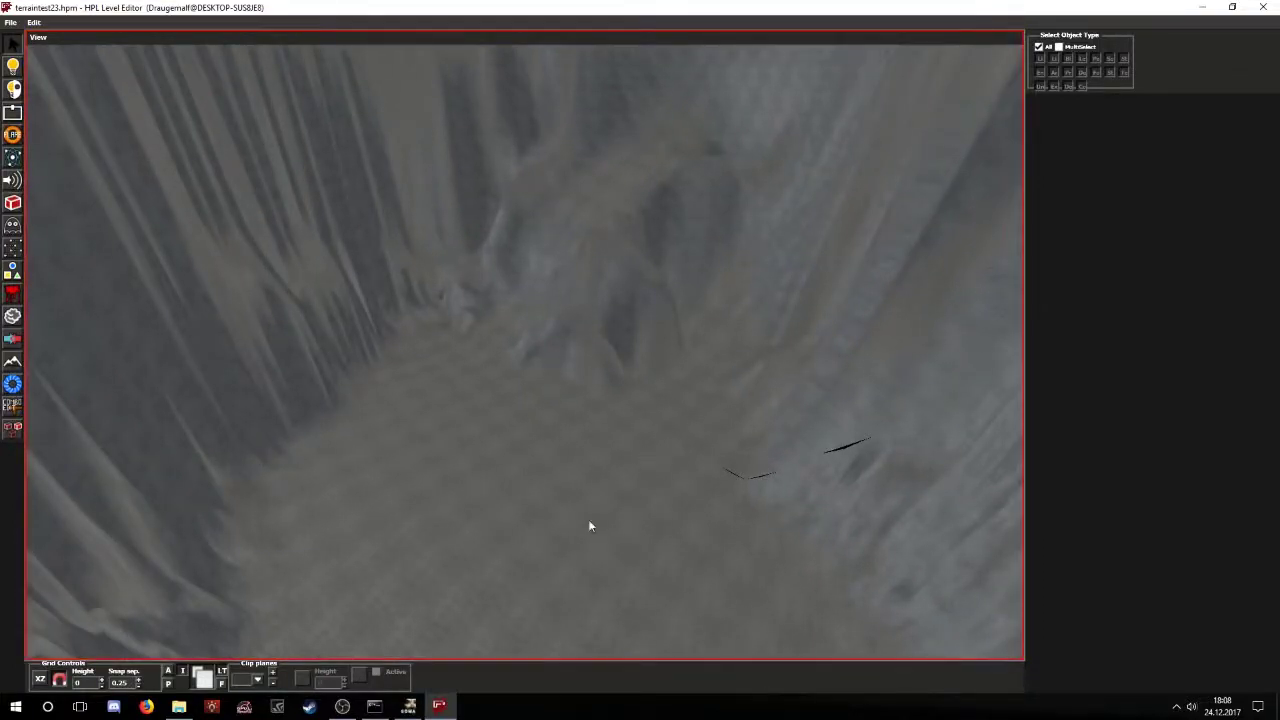
# - Switch to the SOMA debug game, load the saved terrain map and examine its snow floor, ice cliffs and sky
pyautogui.click(410, 707)
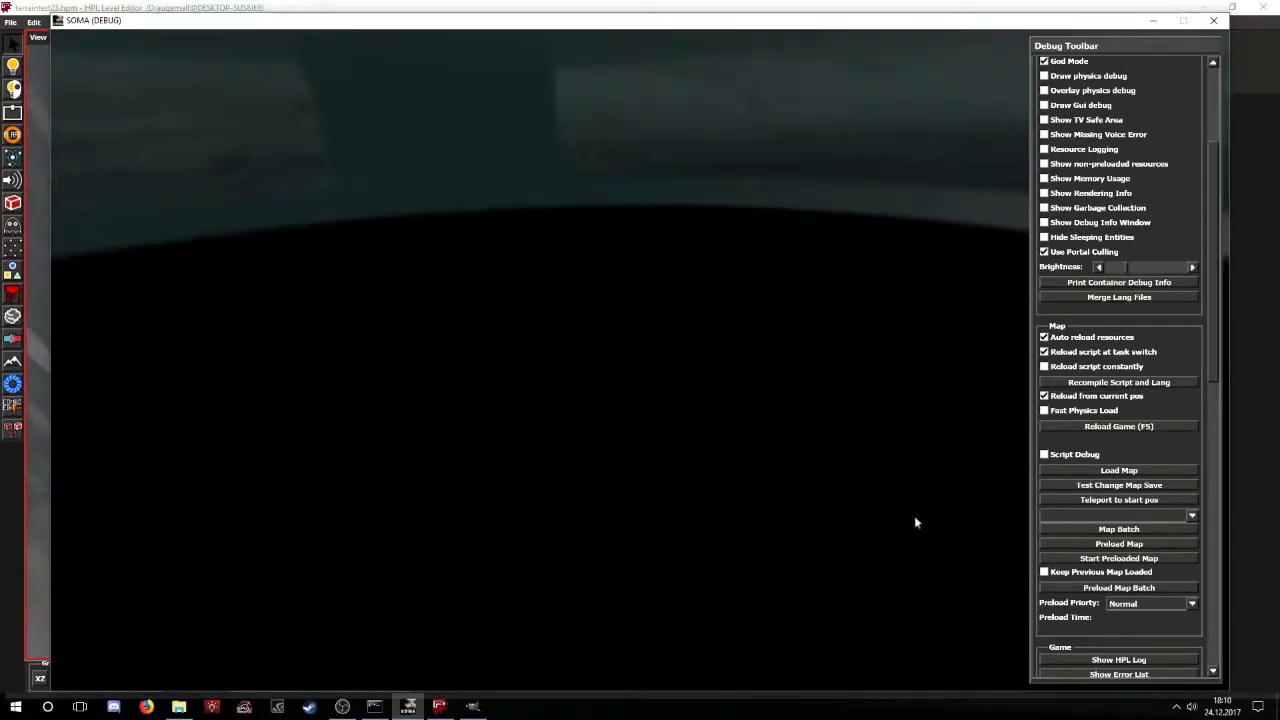
pyautogui.click(1119, 470)
pyautogui.doubleClick(533, 420)
pyautogui.press('F1')
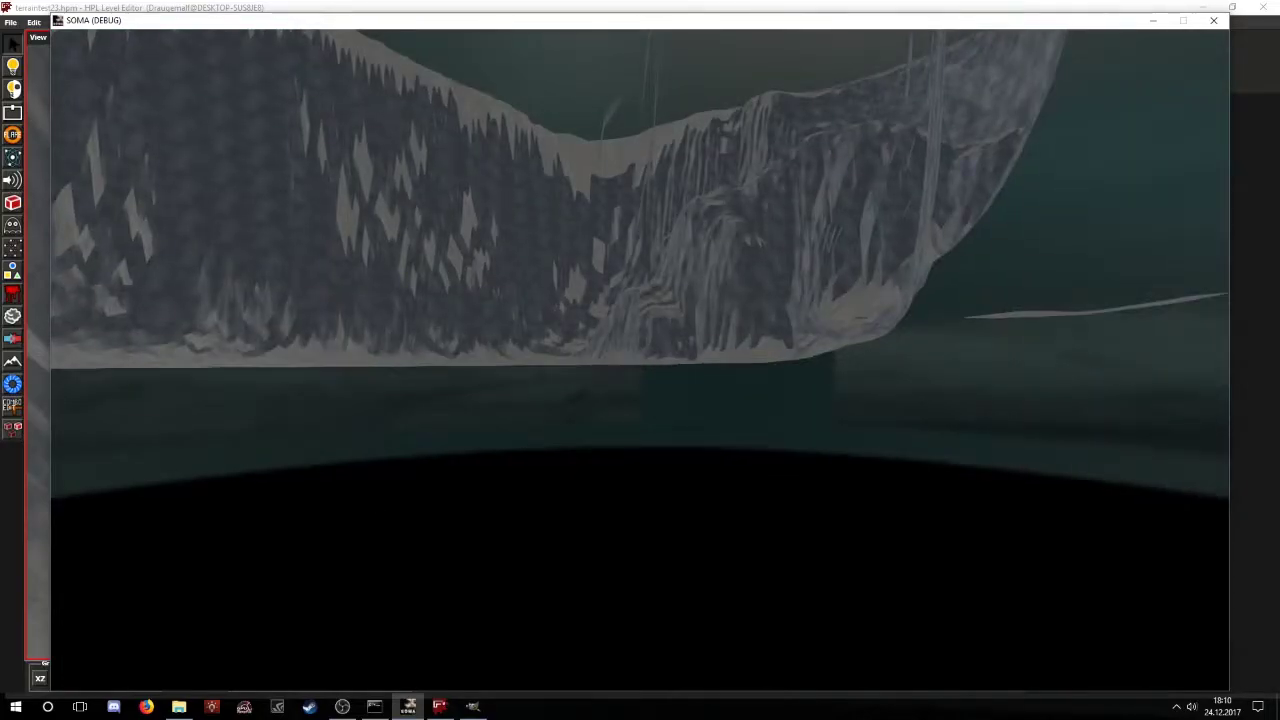
pyautogui.press('w')
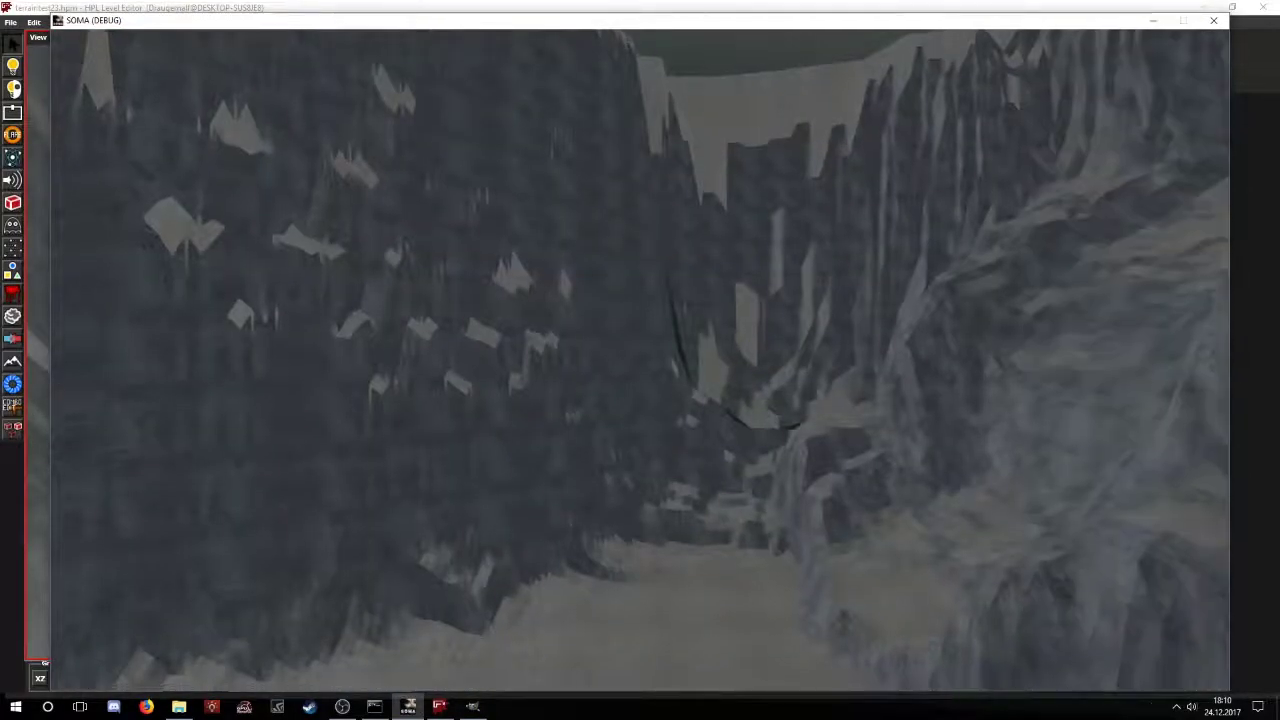
pyautogui.press('w')
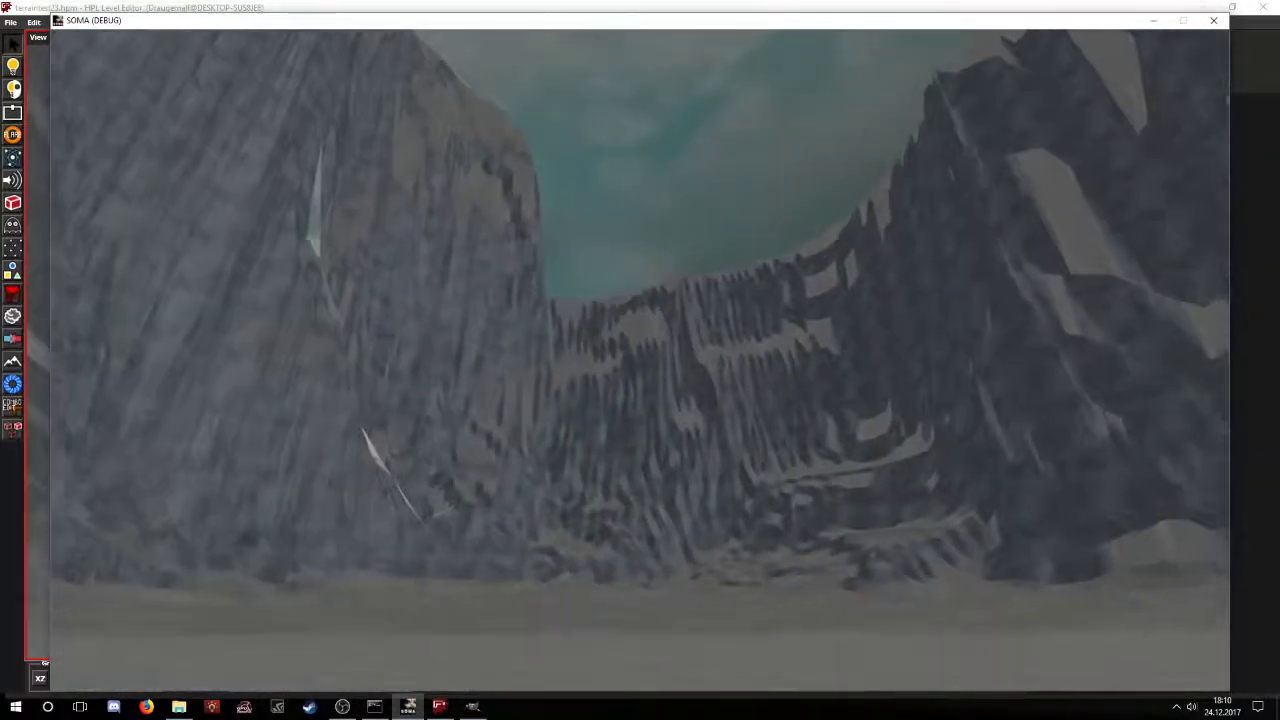
pyautogui.press('w')
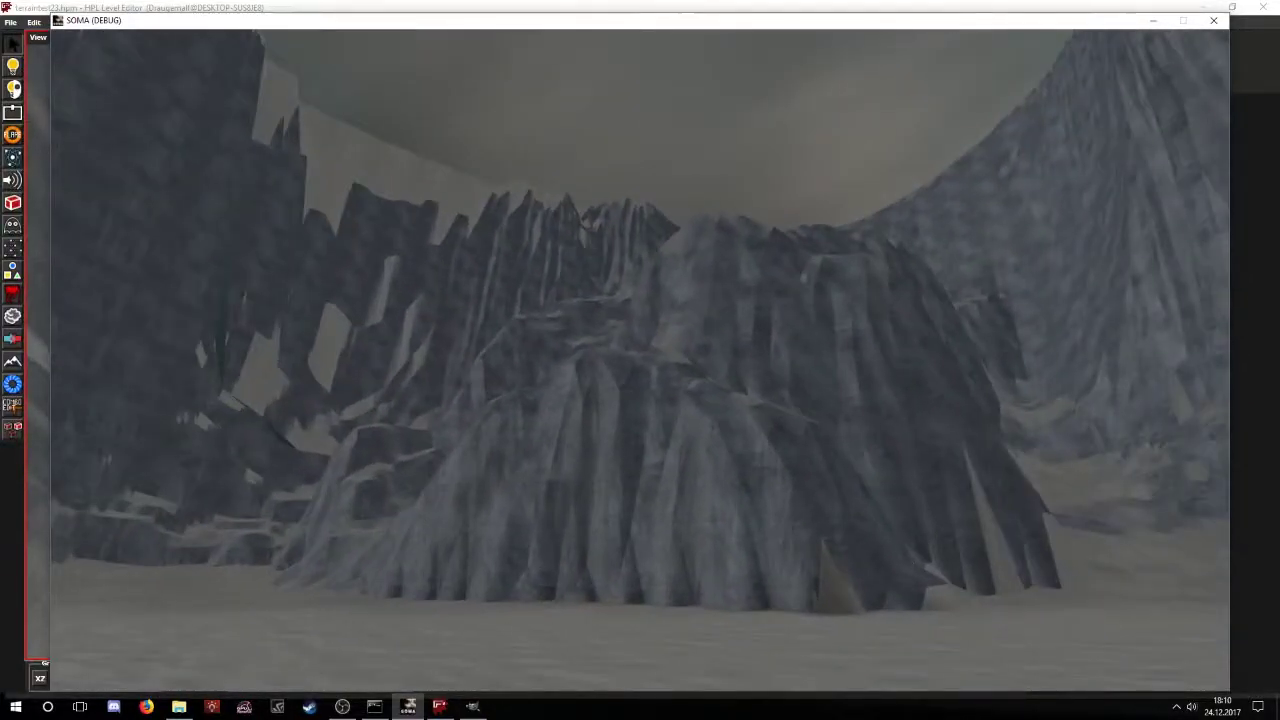
# - Return to the level editor and set the terrain cliff texture's FadeAngleMul to 16
pyautogui.hotkey('alt', 'Tab')
pyautogui.click(33, 22)
pyautogui.click(67, 107)
pyautogui.click(868, 193)
pyautogui.click(13, 361)
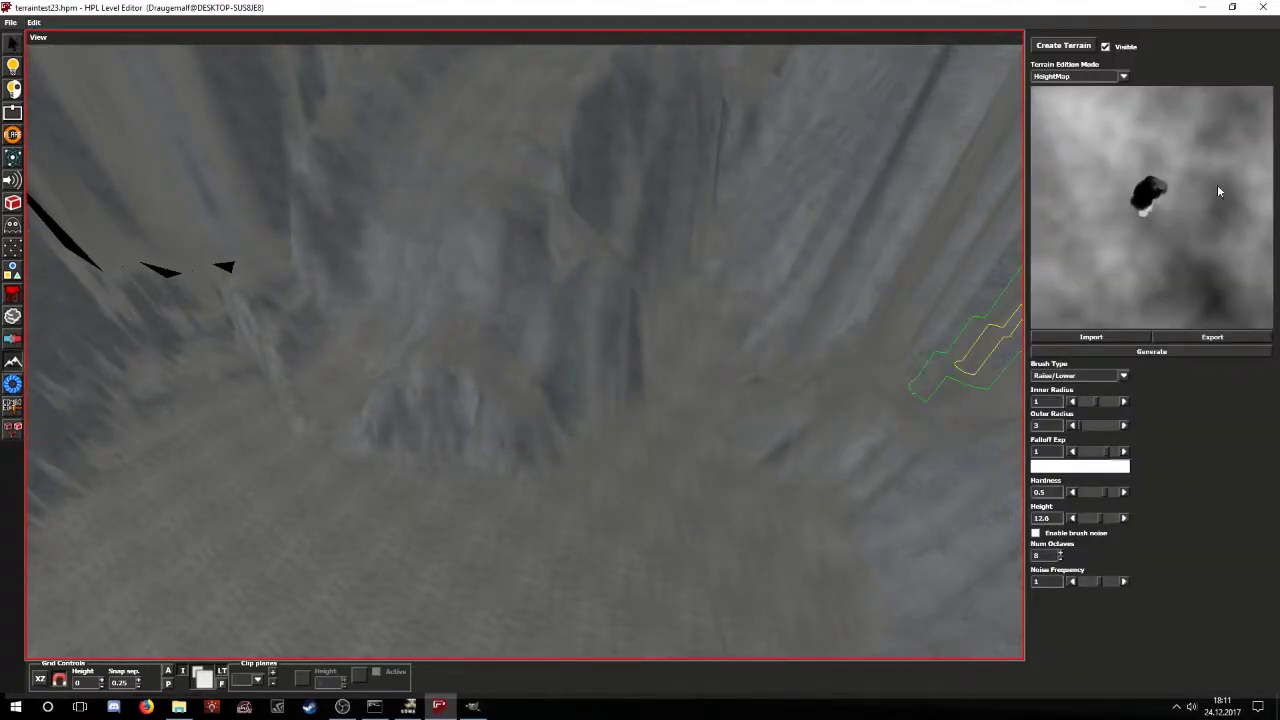
pyautogui.click(1122, 80)
pyautogui.click(1108, 93)
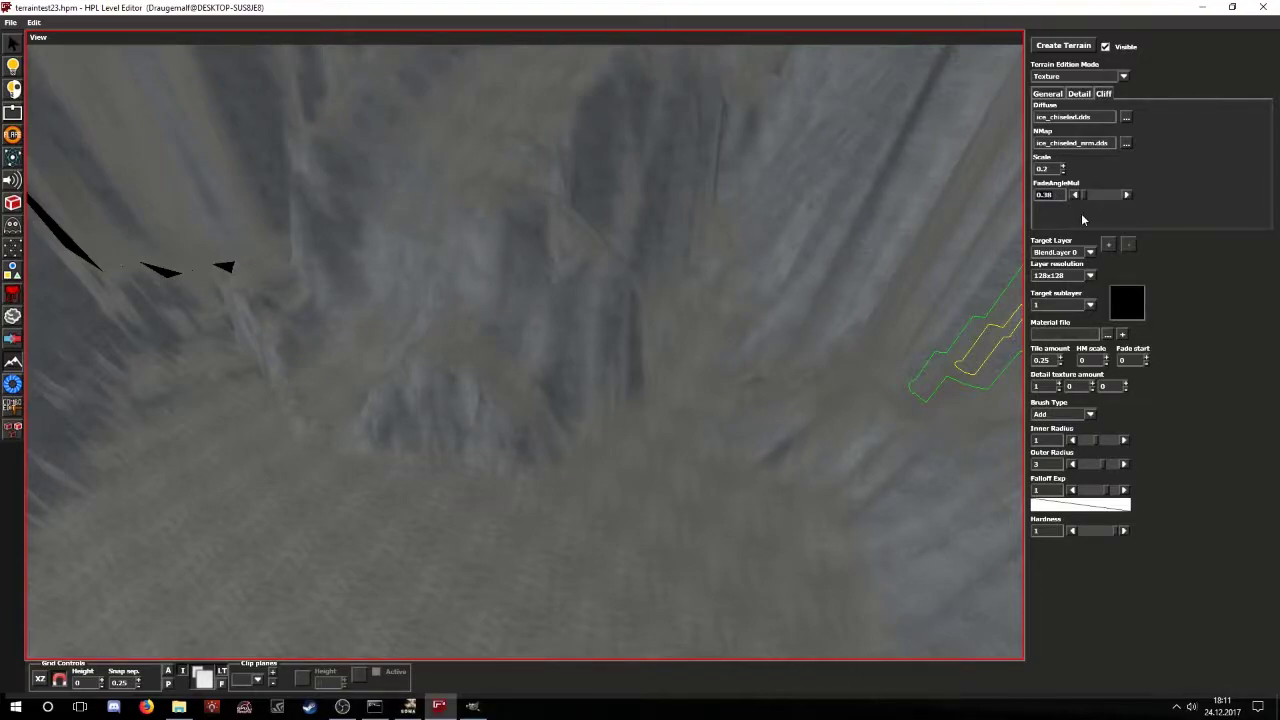
pyautogui.write('16')
pyautogui.press('Return')
pyautogui.scroll(3, 515, 527)
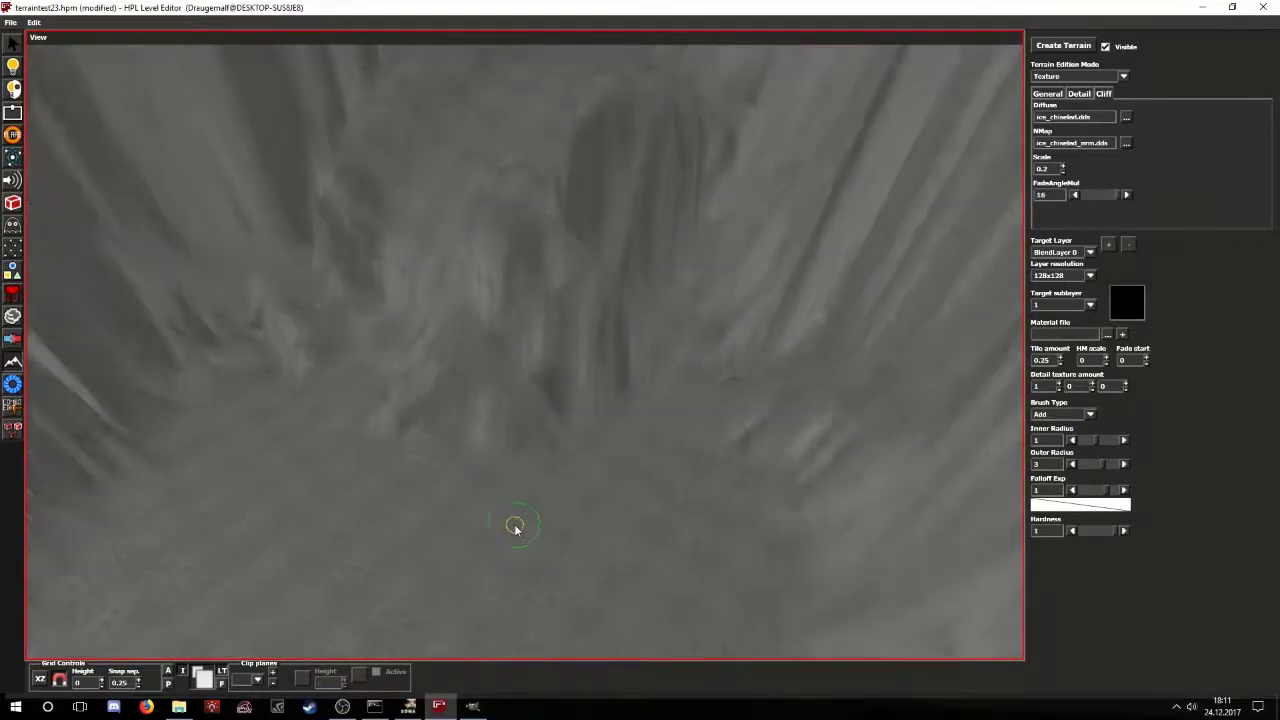
# - Save the map over the existing terraintest23.hpm file
pyautogui.scroll(-1, 514, 525)
pyautogui.press('1')
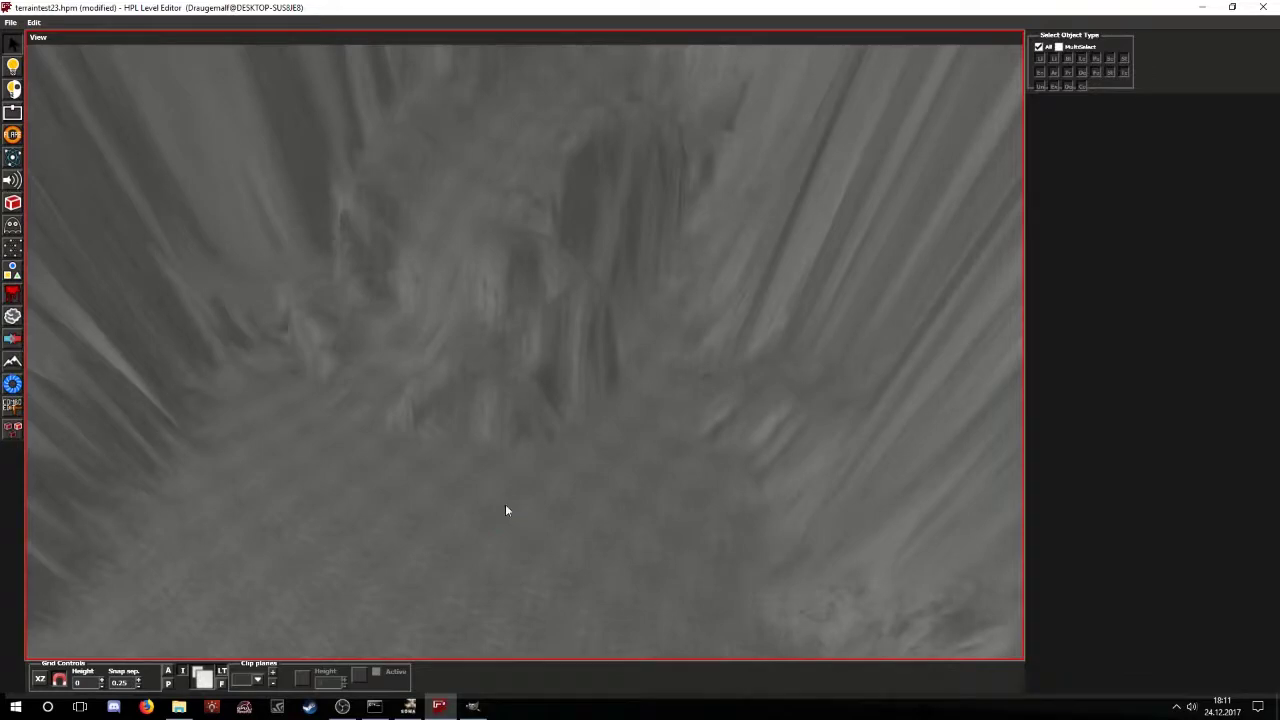
pyautogui.keyDown('alt'); pyautogui.moveTo(505, 506); pyautogui.dragTo(504, 477, button='middle'); pyautogui.keyUp('alt')
pyautogui.hotkey('ctrl', 's')
pyautogui.click(409, 708)
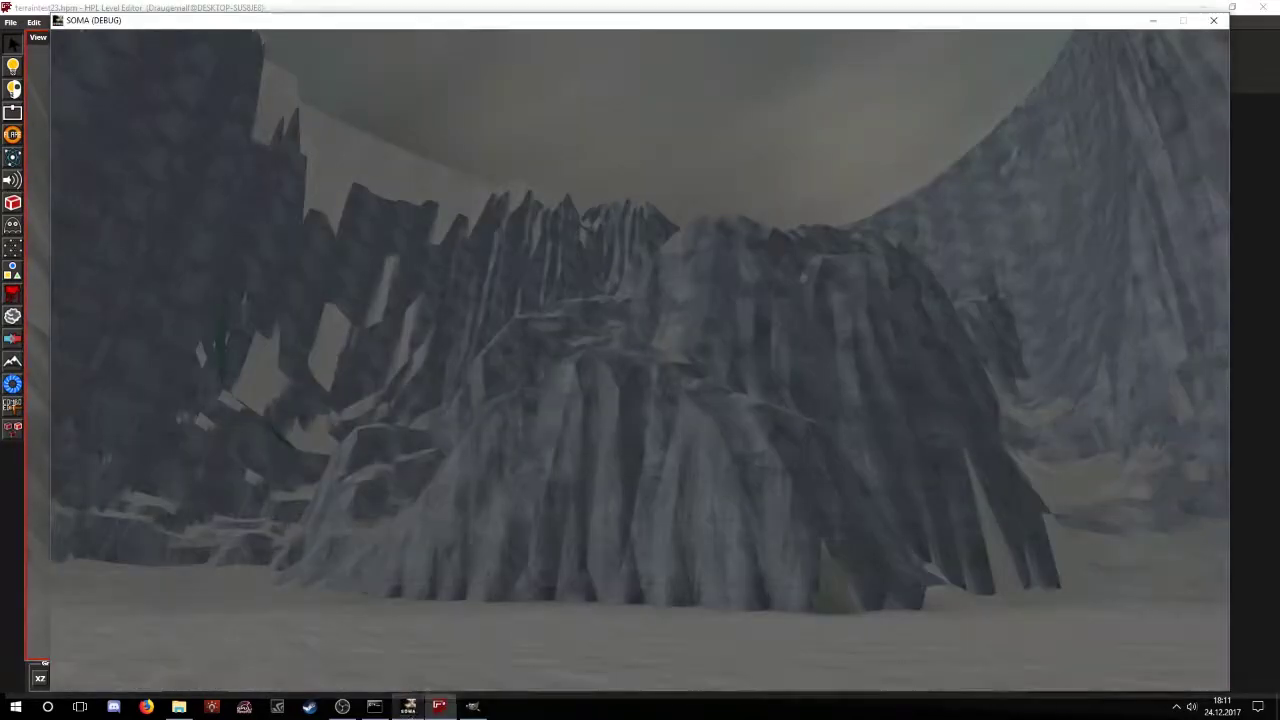
pyautogui.press('Escape')
pyautogui.click(9, 18)
pyautogui.click(15, 24)
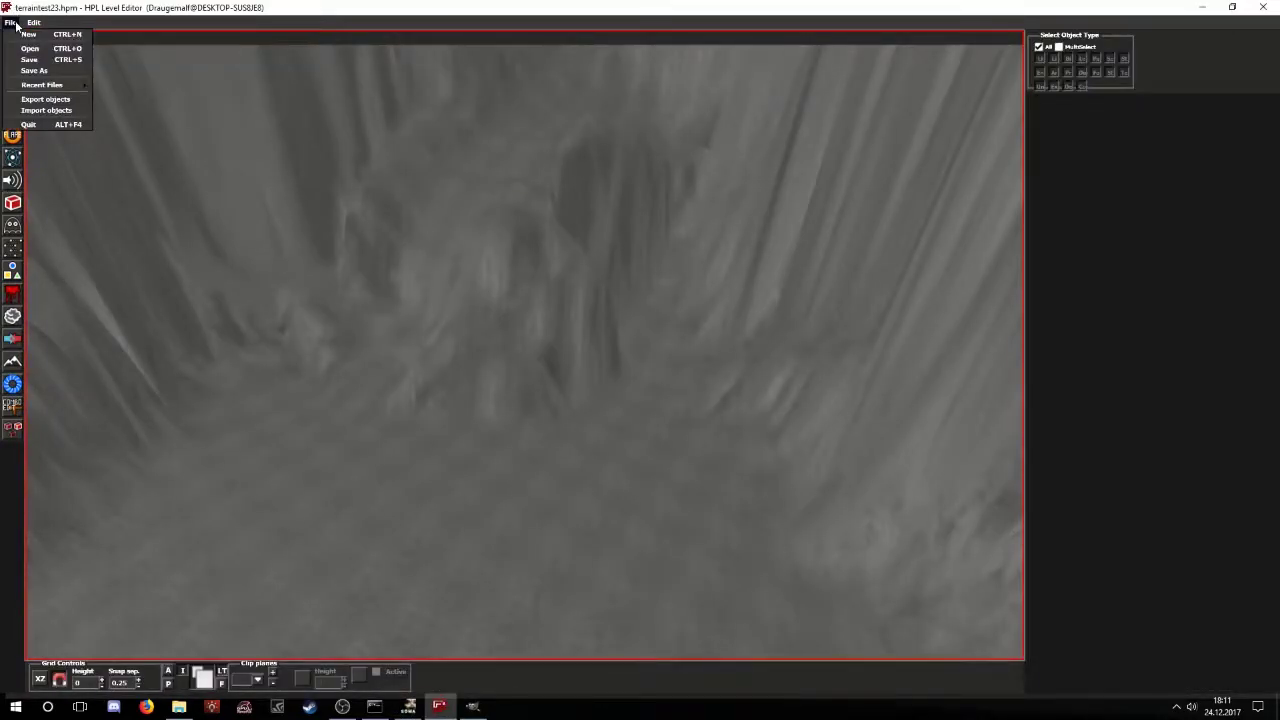
pyautogui.click(40, 72)
pyautogui.doubleClick(549, 414)
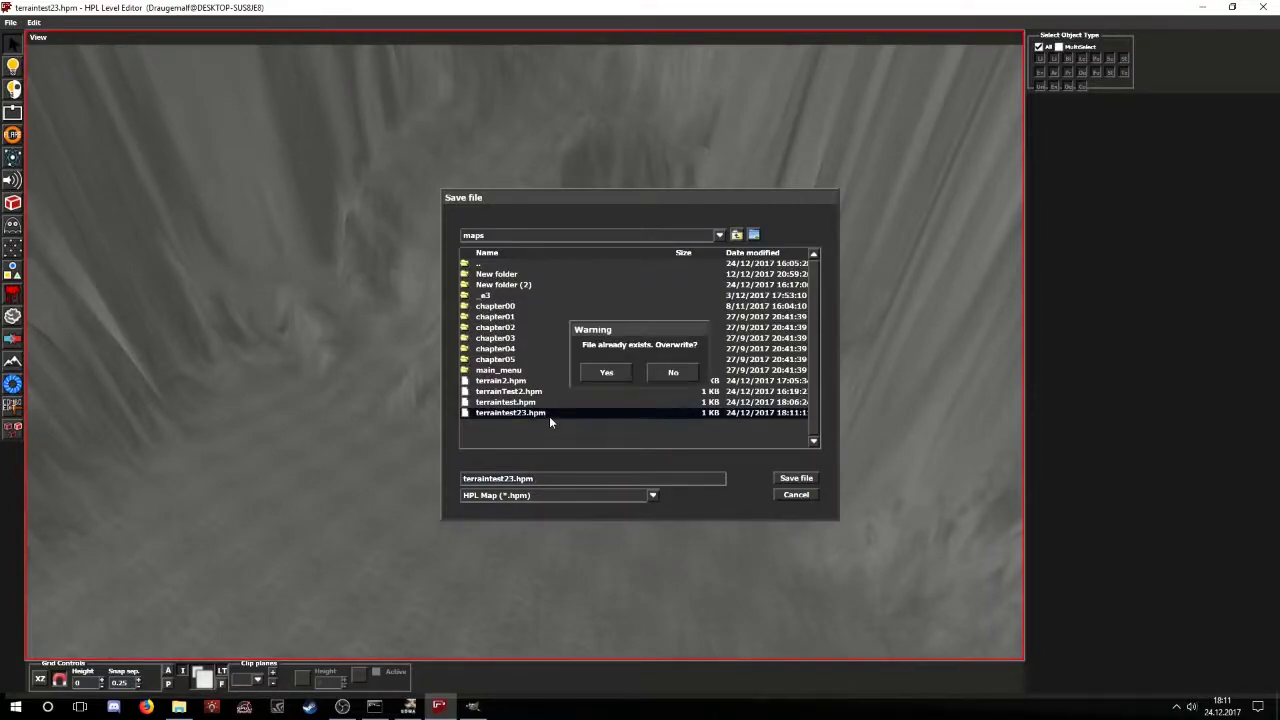
pyautogui.click(605, 377)
pyautogui.keyDown('alt'); pyautogui.moveTo(604, 389); pyautogui.dragTo(534, 471); pyautogui.keyUp('alt')
pyautogui.moveTo(534, 477); pyautogui.dragTo(535, 486, button='middle')
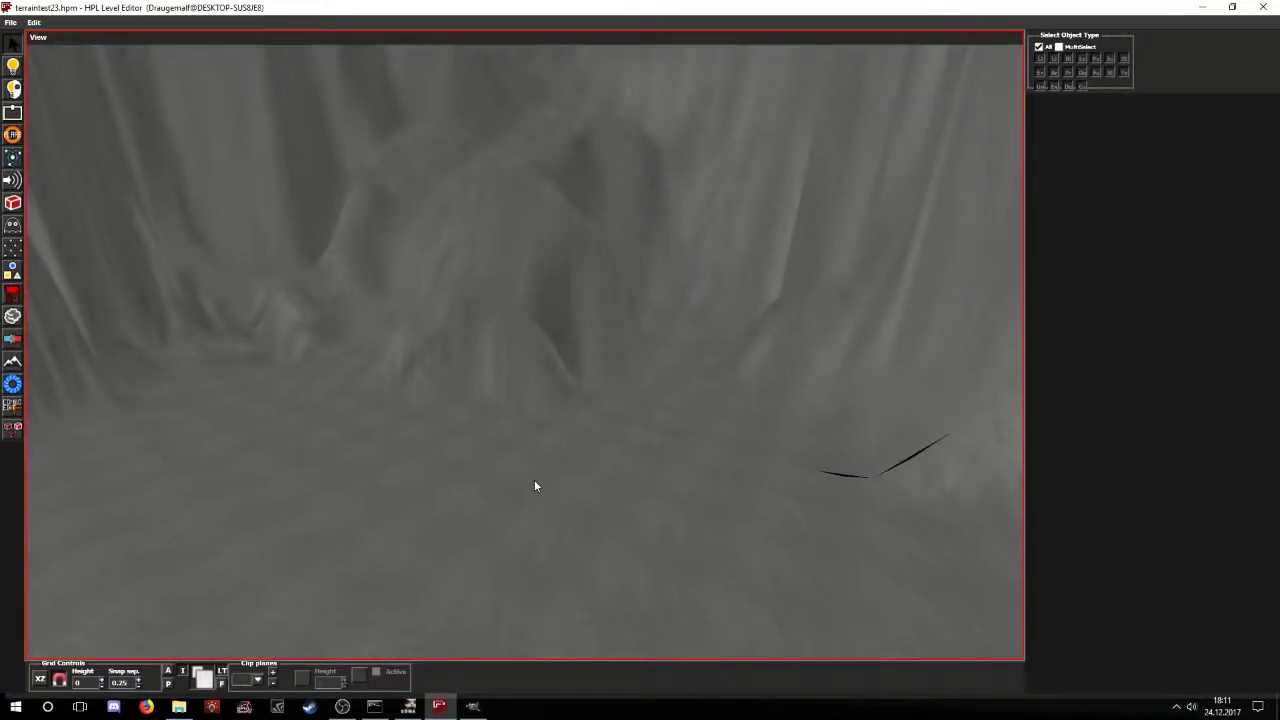
# - Switch to the SOMA debug game and examine the blend between snow and ice on the cliffs around the pit
pyautogui.click(410, 707)
pyautogui.press('Escape')
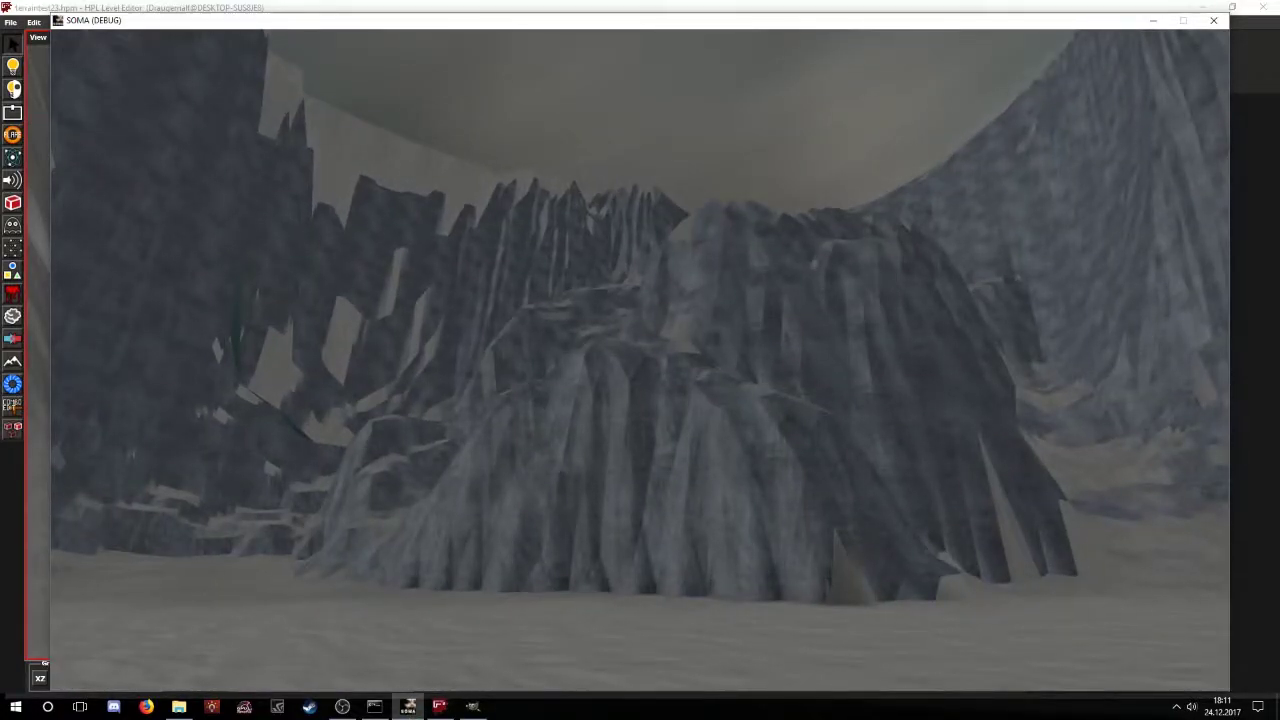
pyautogui.press('w')
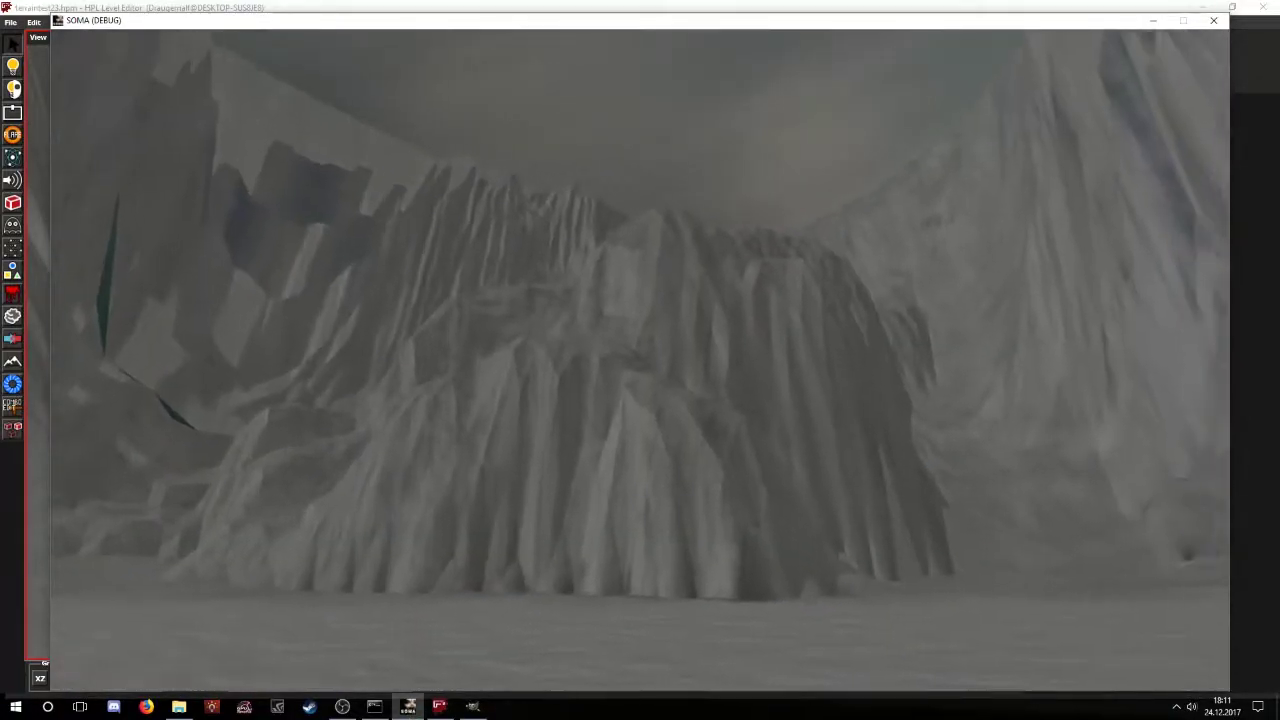
pyautogui.press('w')
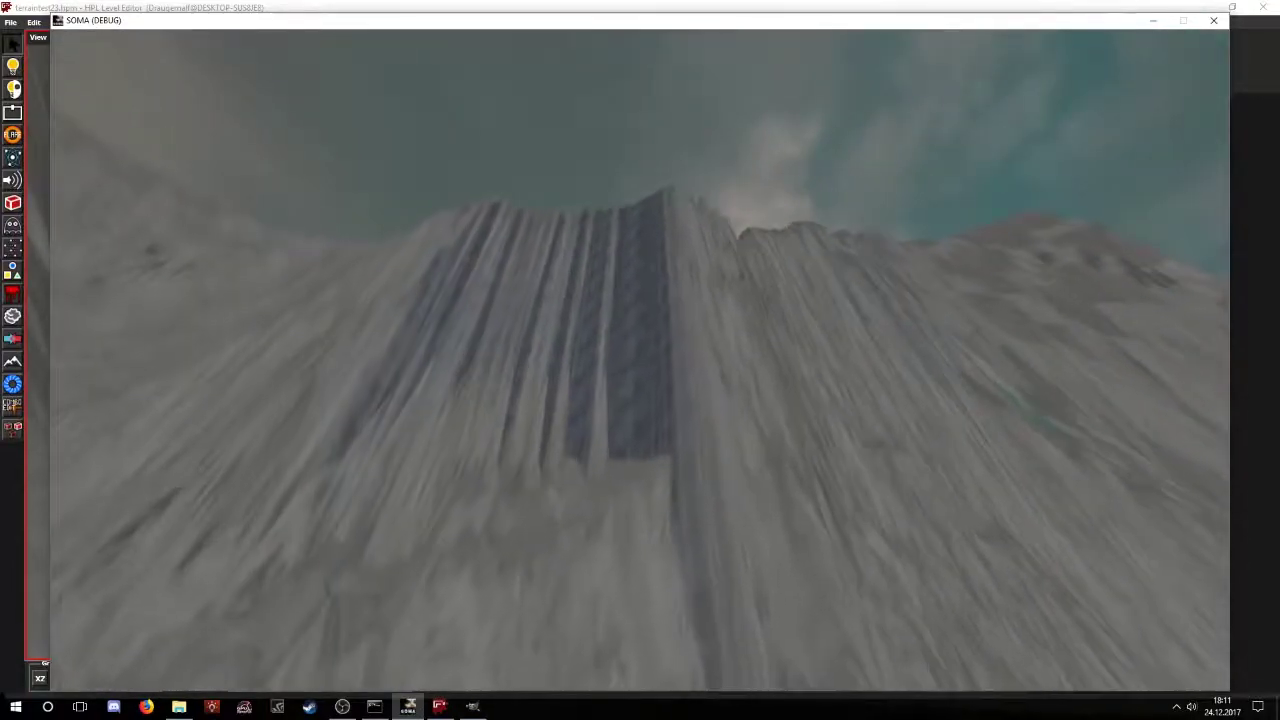
pyautogui.press('w')
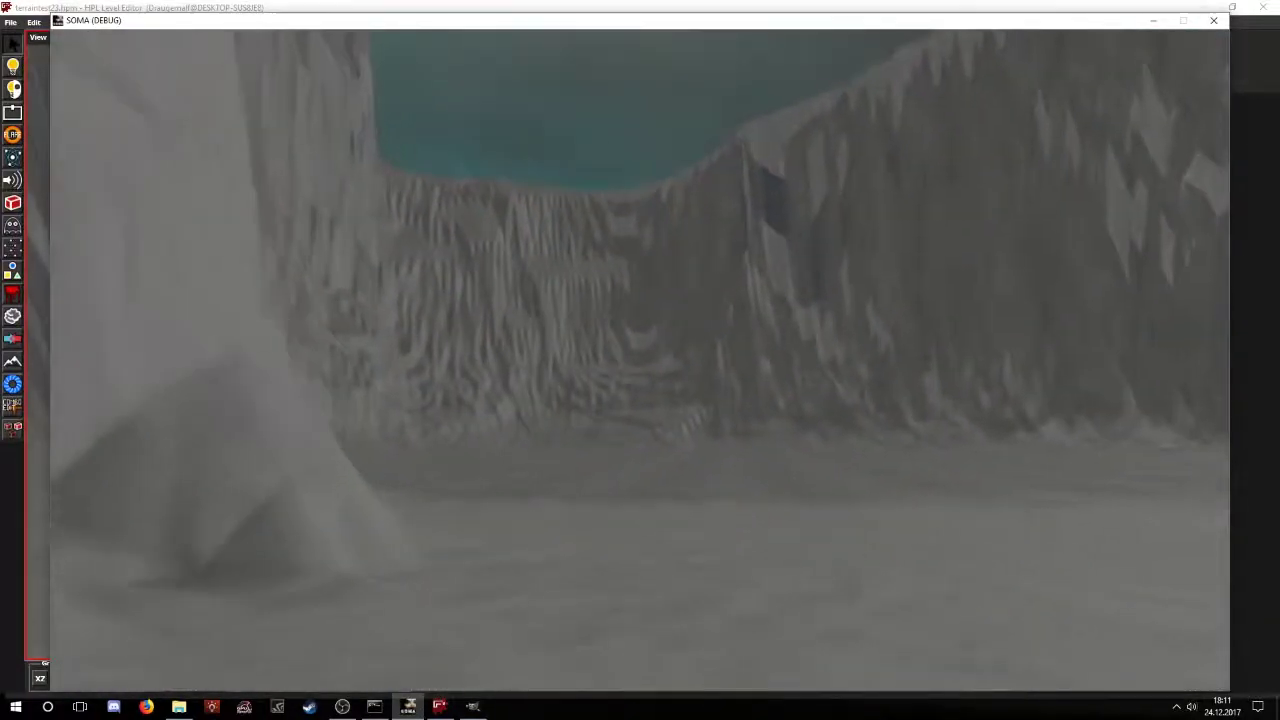
pyautogui.press('w')
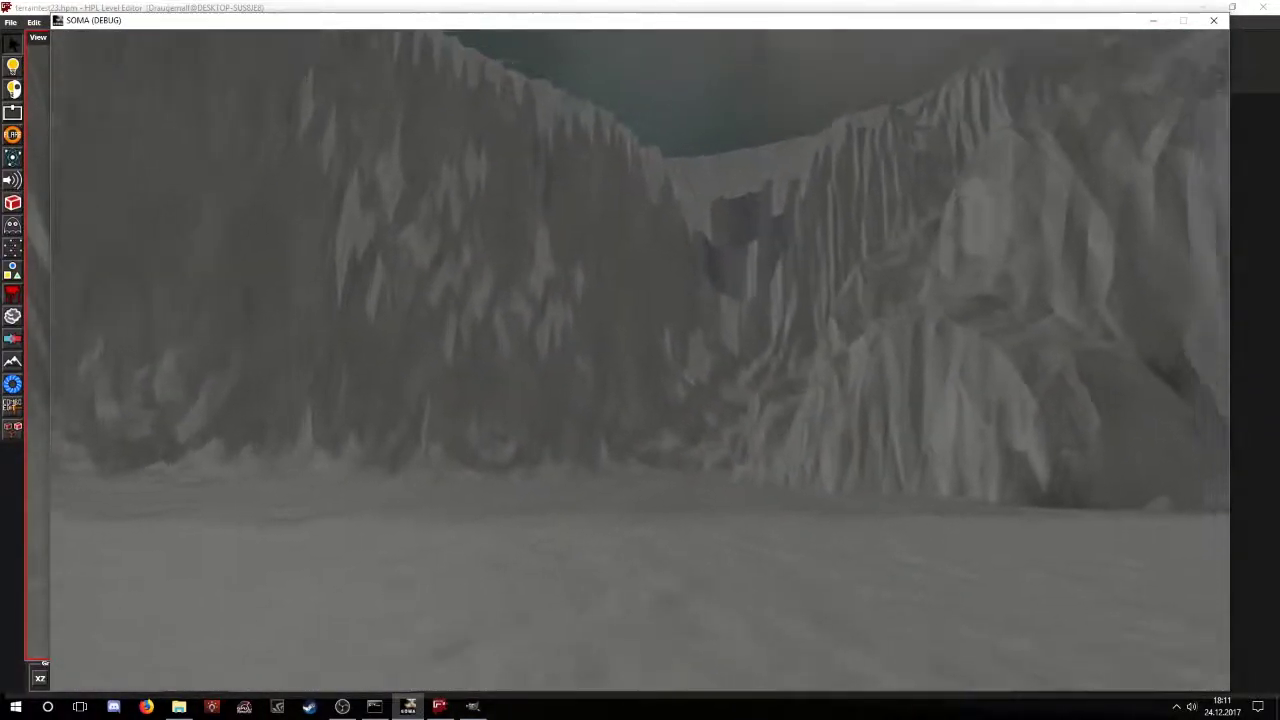
pyautogui.press('w')
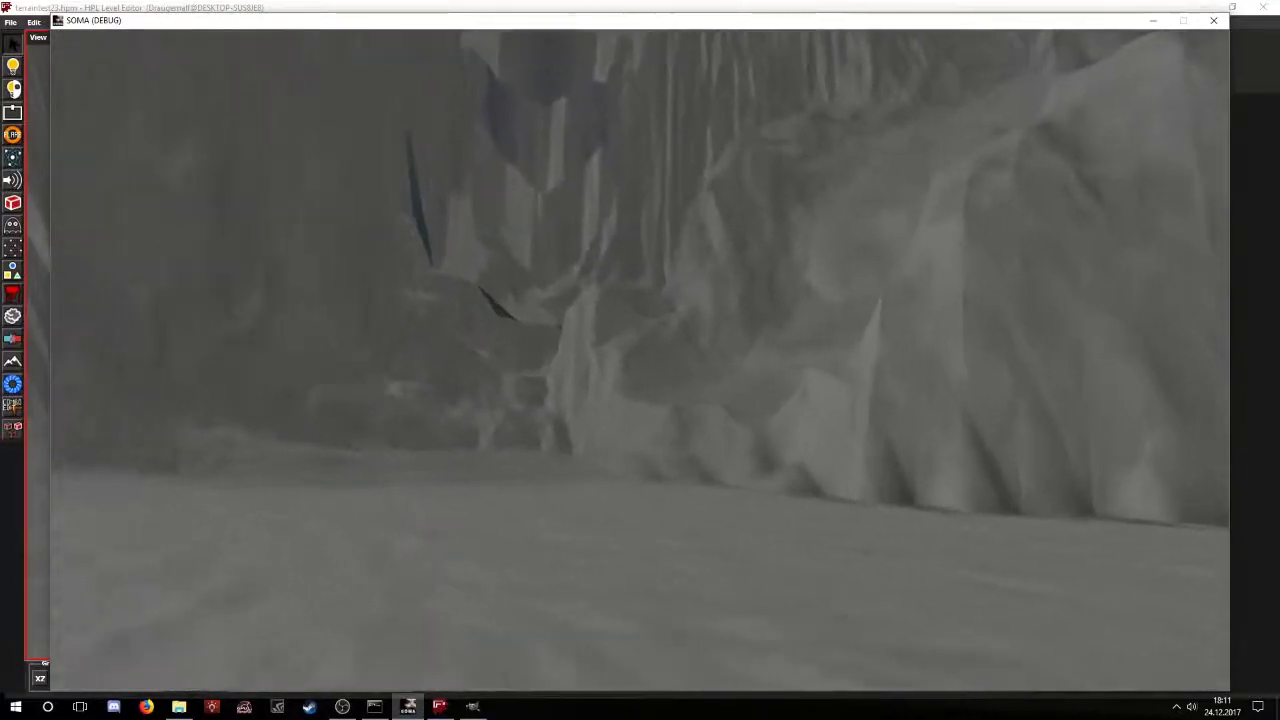
pyautogui.press('w')
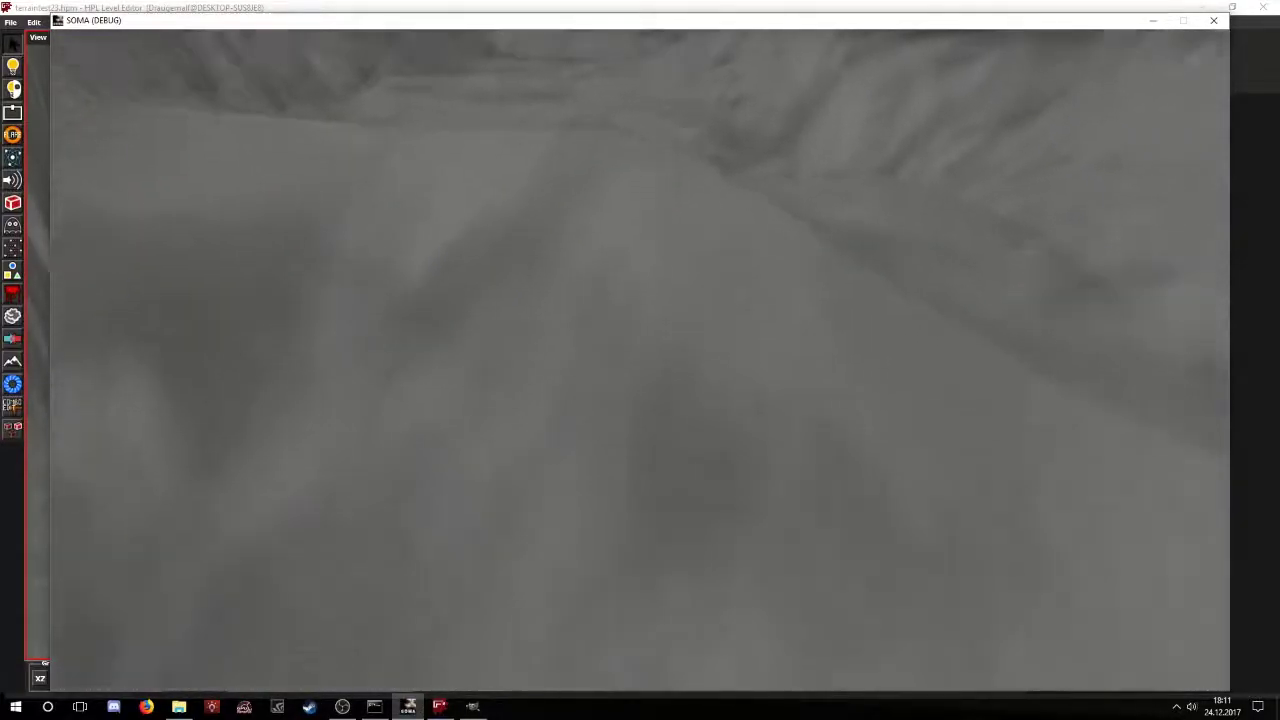
pyautogui.press('w')
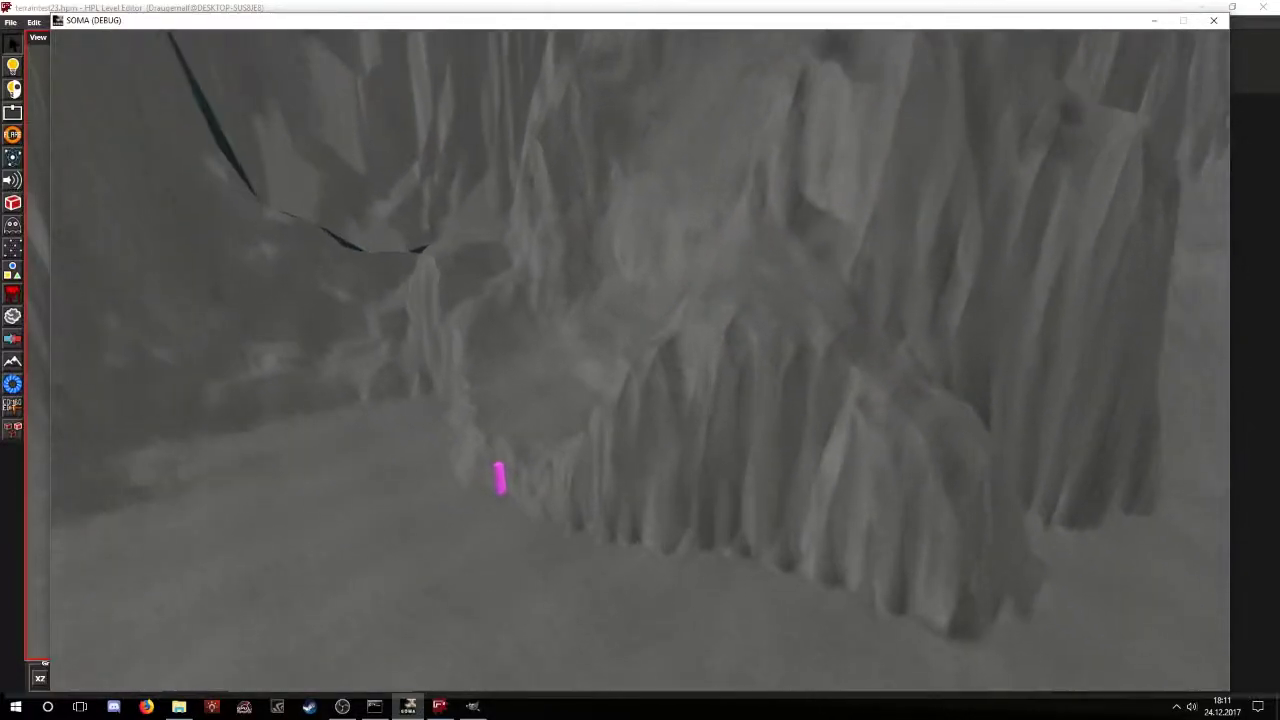
pyautogui.press('w')
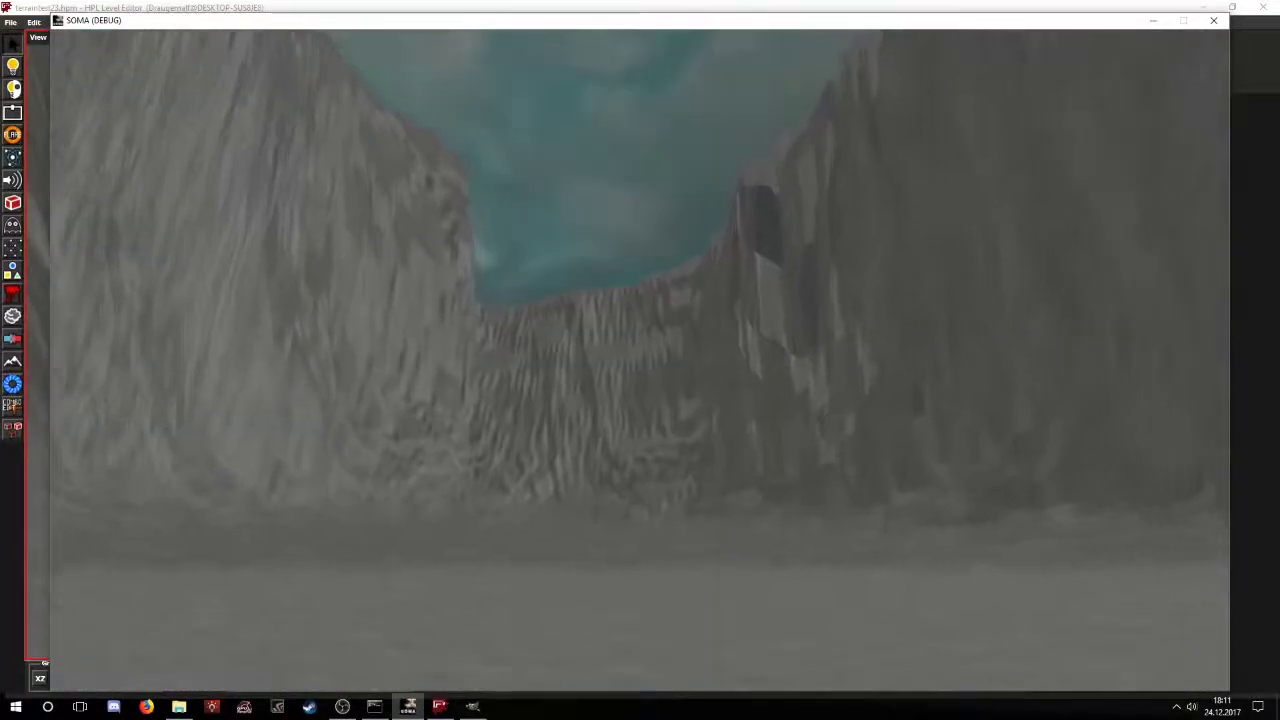
# - Switch to the level editor and open the snowy rocks_ice category of draugemalf static objects
pyautogui.hotkey('alt', 'Tab')
pyautogui.scroll(-2, 526, 443)
pyautogui.scroll(3, 526, 443)
pyautogui.keyDown('alt'); pyautogui.moveTo(526, 443); pyautogui.dragTo(840, 430); pyautogui.keyUp('alt')
pyautogui.moveTo(557, 451); pyautogui.dragTo(641, 464, button='middle')
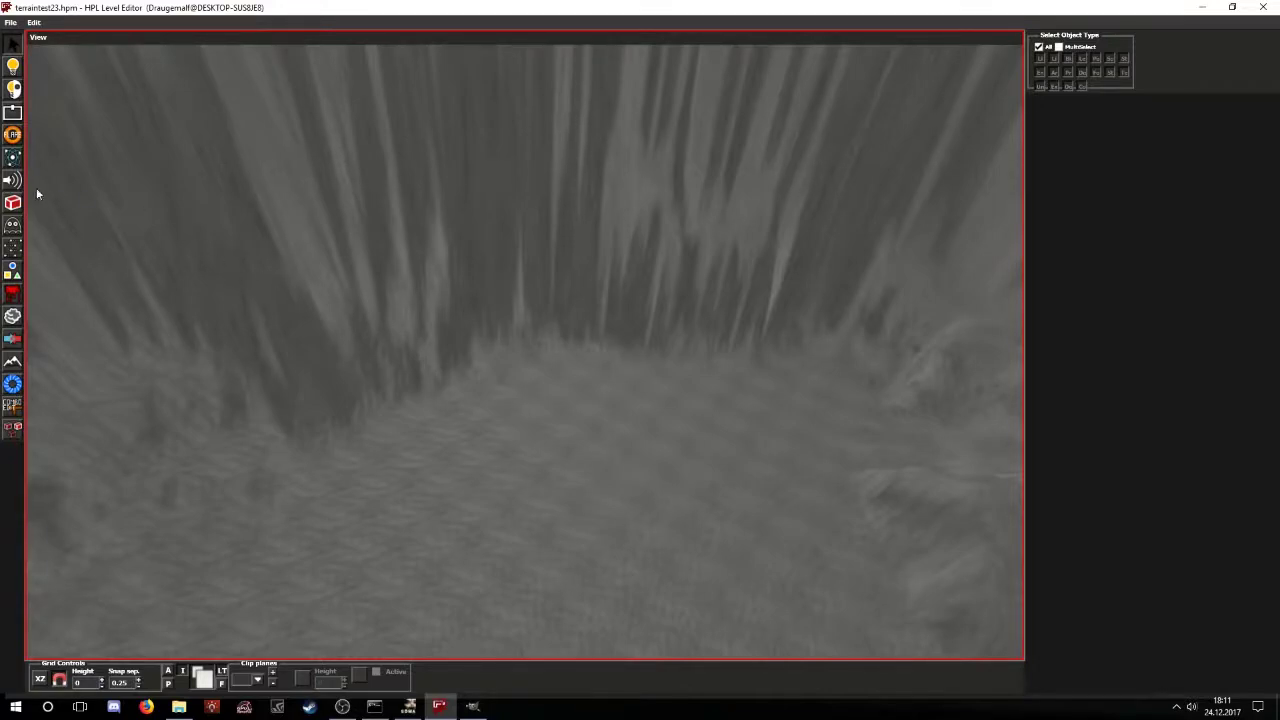
pyautogui.click(12, 202)
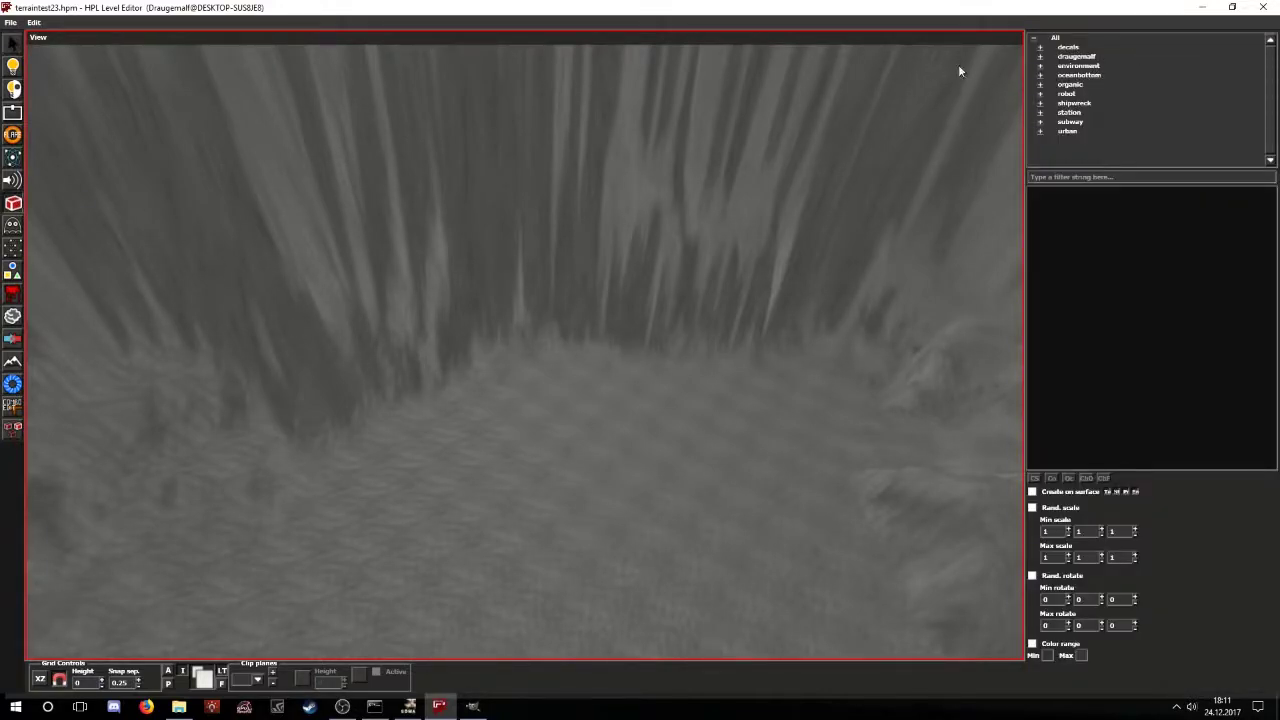
pyautogui.click(1050, 84)
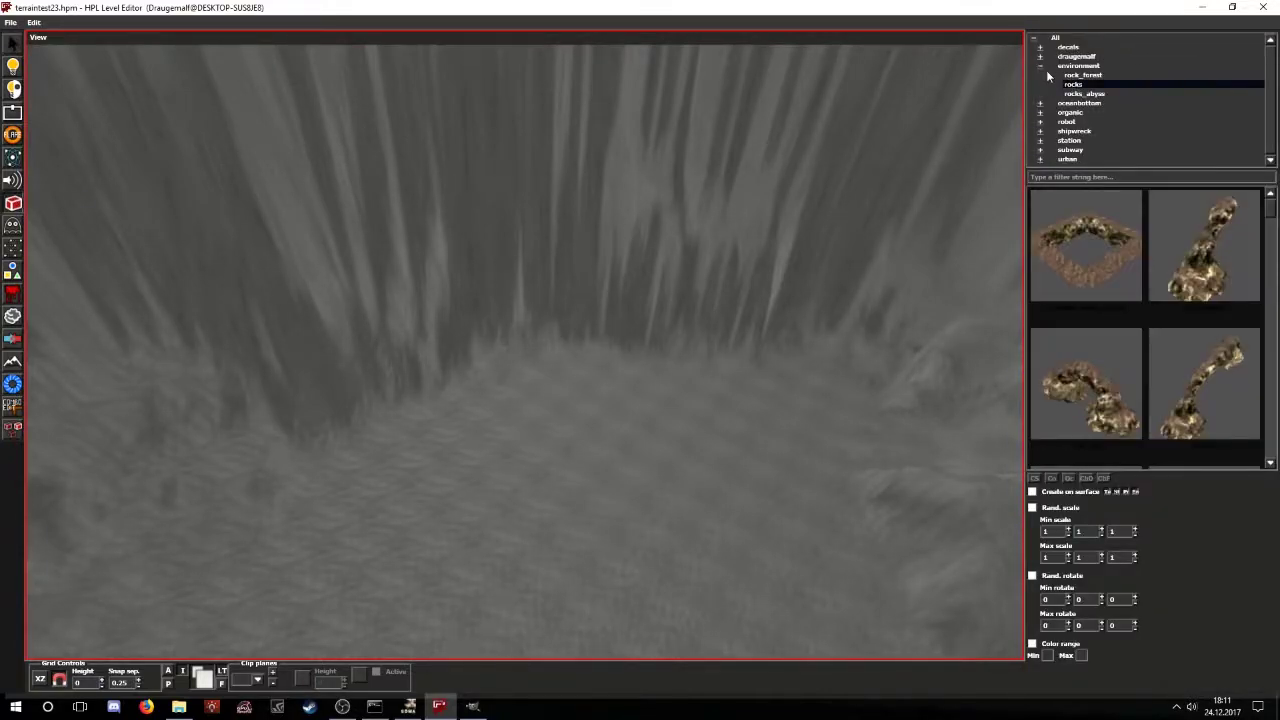
pyautogui.click(1040, 65)
pyautogui.click(1041, 57)
pyautogui.click(1046, 66)
pyautogui.click(1110, 76)
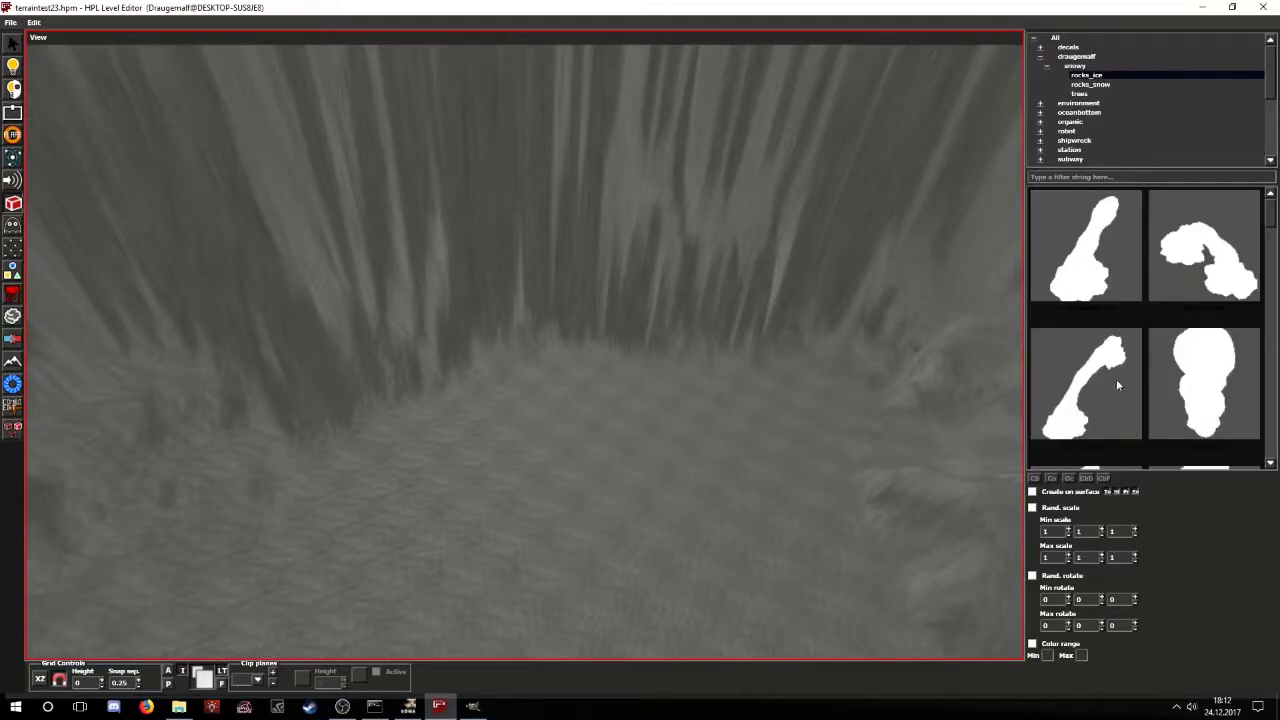
# - Place the wall_flat_ice rock at the foot of the pit's cliff, rotated 60 degrees about Y, and toggle the view's lighting
pyautogui.scroll(-5, 1116, 370)
pyautogui.scroll(-3, 1116, 372)
pyautogui.click(1205, 285)
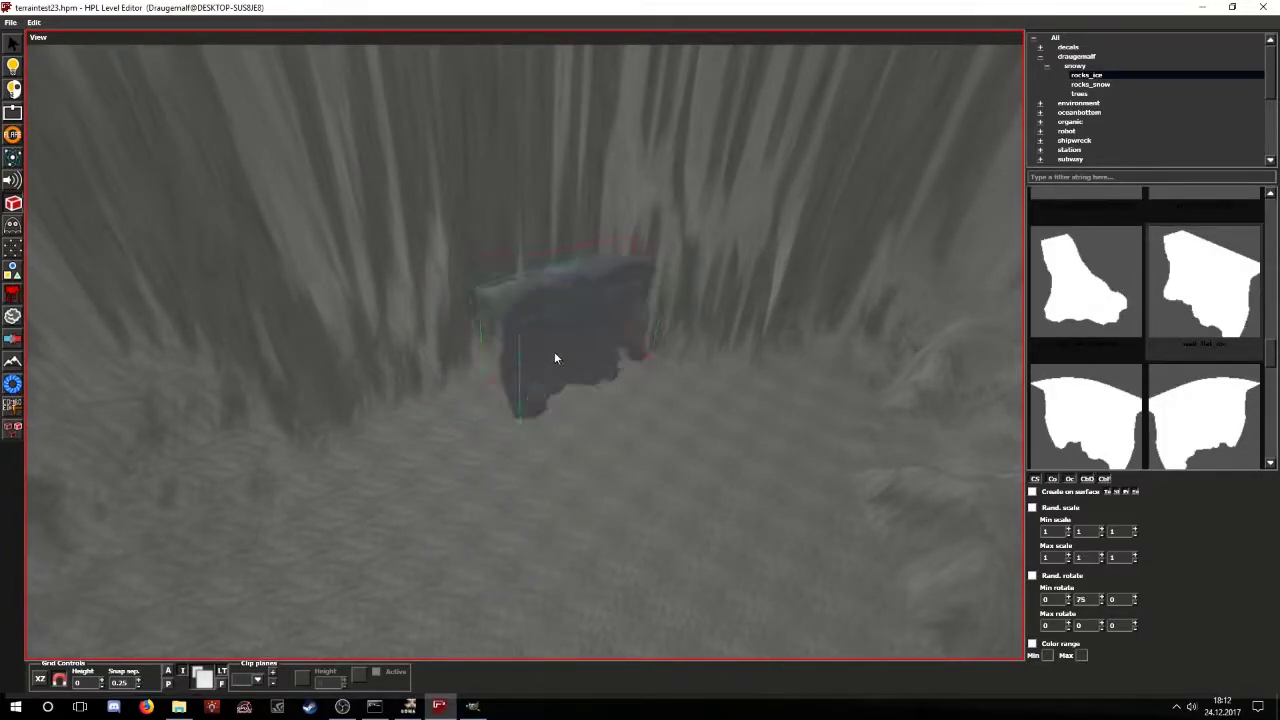
pyautogui.click(516, 347)
pyautogui.click(168, 670)
# - Scale the placed ice wall rock uniformly, and activate the move tool
pyautogui.click(1079, 107)
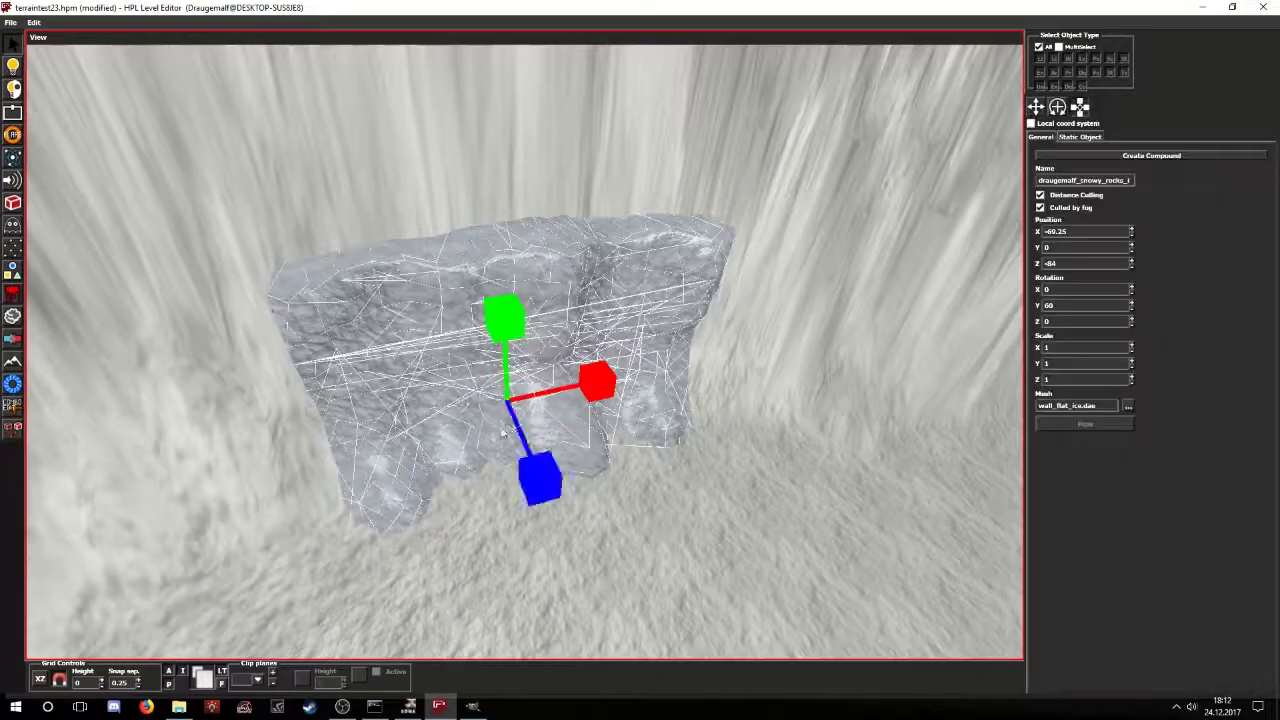
pyautogui.click(508, 400)
pyautogui.click(491, 409)
pyautogui.moveTo(508, 400); pyautogui.dragTo(600, 390)
pyautogui.click(1037, 107)
pyautogui.click(749, 478)
pyautogui.moveTo(749, 482); pyautogui.dragTo(83, 392, button='middle')
# - Assign the snow_grassy material from the snow textures folder to sublayer 1 of the terrain's BlendLayer 0
pyautogui.click(17, 362)
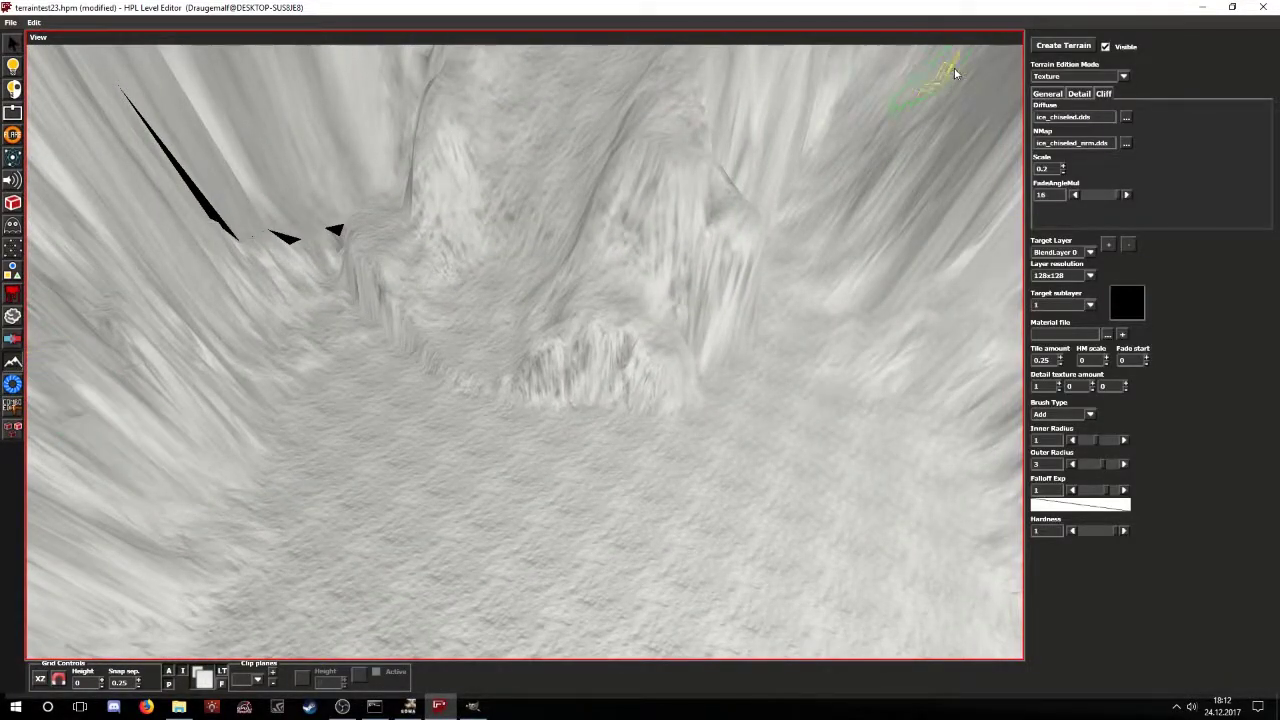
pyautogui.click(1047, 93)
pyautogui.moveTo(723, 391); pyautogui.dragTo(499, 468, button='middle')
pyautogui.moveTo(674, 428)
pyautogui.mouseDown()
pyautogui.moveTo(557, 416)
pyautogui.moveTo(449, 446)
pyautogui.mouseUp()
pyautogui.moveTo(449, 446)
pyautogui.mouseDown(button='middle')
pyautogui.moveTo(683, 372)
pyautogui.moveTo(551, 431)
pyautogui.moveTo(661, 418)
pyautogui.mouseUp(button='middle')
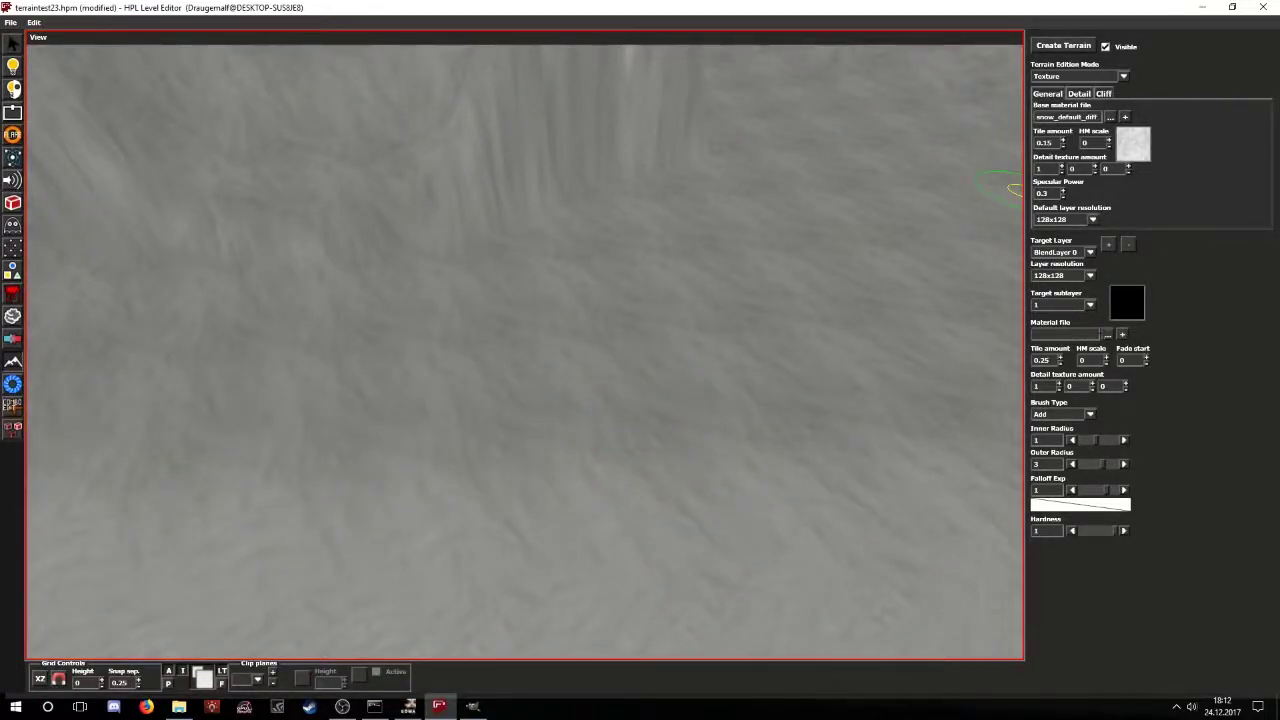
pyautogui.click(1106, 336)
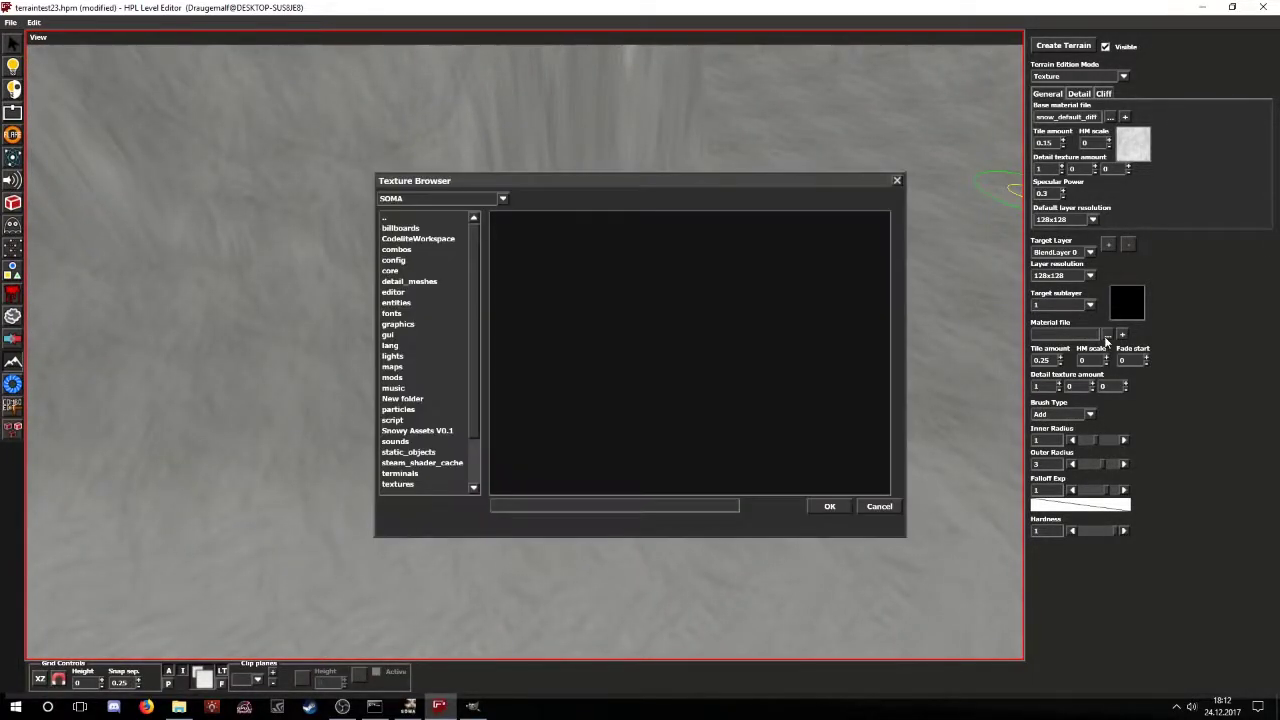
pyautogui.scroll(-3, 430, 420)
pyautogui.doubleClick(402, 428)
pyautogui.doubleClick(397, 348)
pyautogui.doubleClick(396, 260)
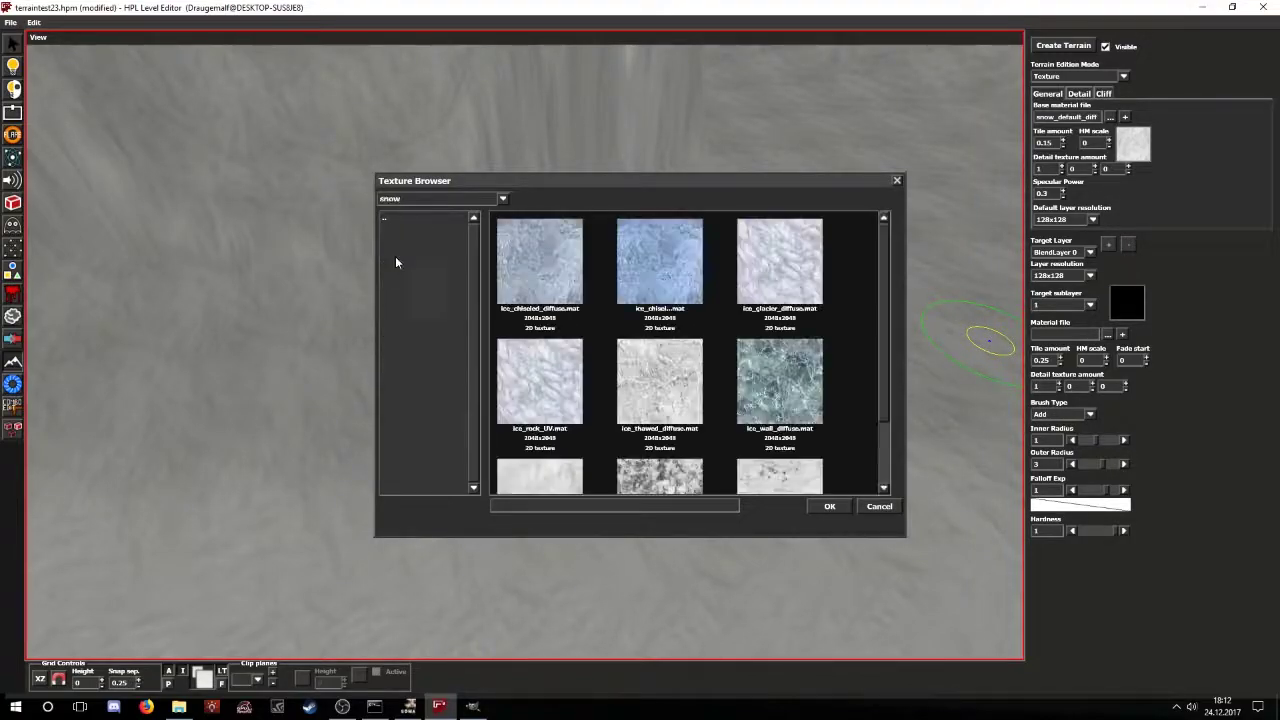
pyautogui.scroll(-3, 525, 380)
pyautogui.doubleClick(525, 390)
# - Paint the snow_grassy material over a broad area of the pit floor at 128x128 layer resolution
pyautogui.moveTo(500, 390)
pyautogui.mouseDown()
pyautogui.moveTo(661, 510)
pyautogui.moveTo(743, 386)
pyautogui.moveTo(631, 420)
pyautogui.moveTo(492, 280)
pyautogui.moveTo(694, 449)
pyautogui.moveTo(837, 460)
pyautogui.mouseUp()
pyautogui.scroll(-2, 800, 458)
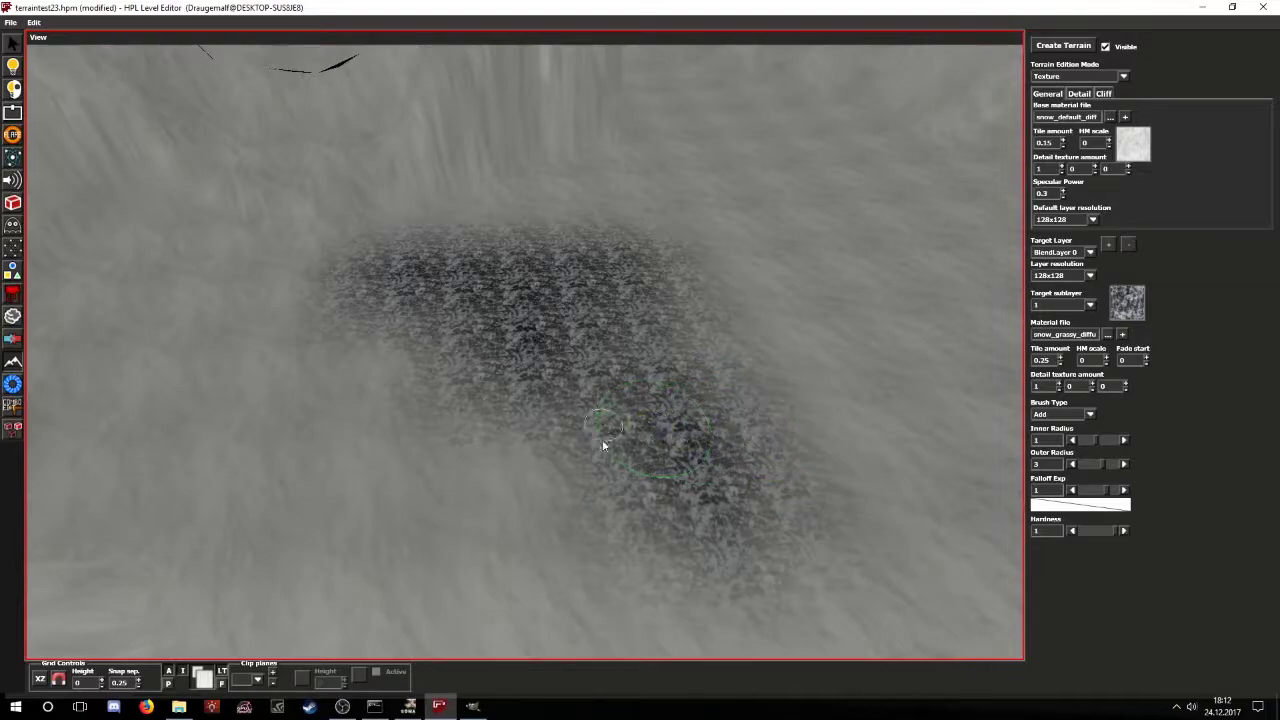
pyautogui.moveTo(603, 451)
pyautogui.mouseDown()
pyautogui.moveTo(568, 565)
pyautogui.moveTo(880, 490)
pyautogui.moveTo(791, 371)
pyautogui.moveTo(814, 206)
pyautogui.moveTo(683, 280)
pyautogui.moveTo(612, 216)
pyautogui.mouseUp()
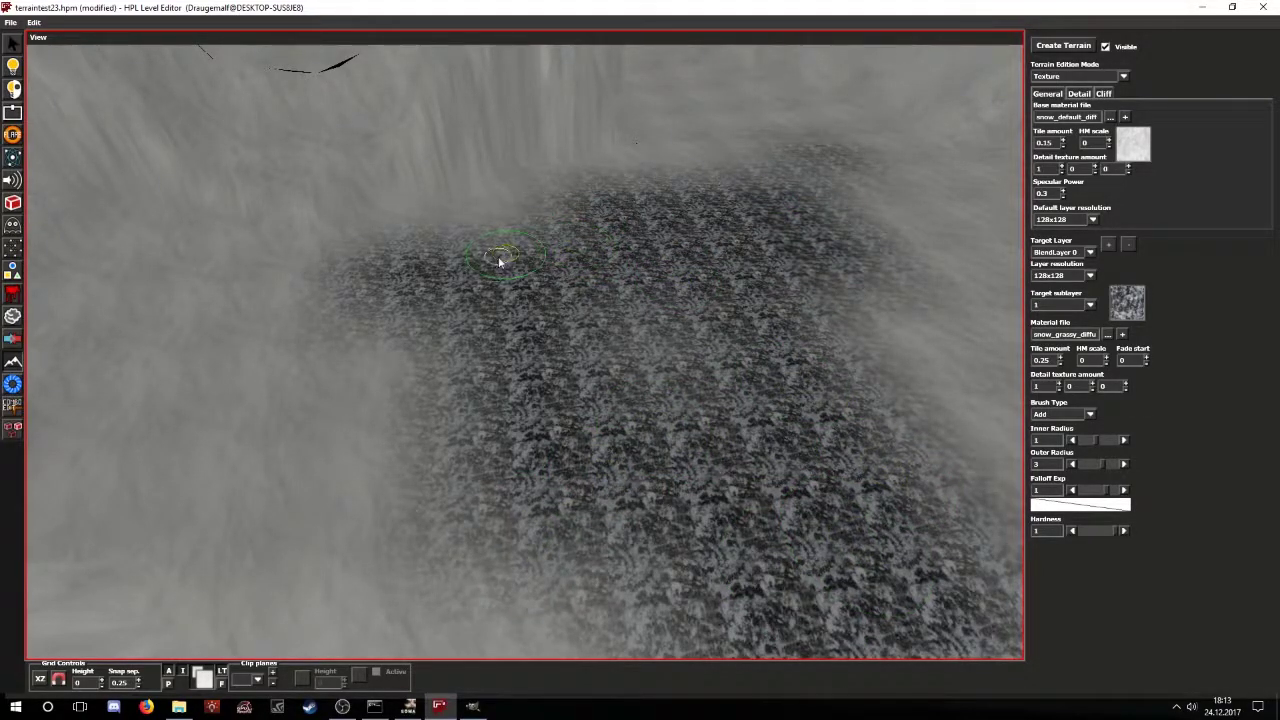
pyautogui.moveTo(498, 256)
pyautogui.mouseDown()
pyautogui.moveTo(371, 398)
pyautogui.moveTo(440, 548)
pyautogui.mouseUp()
pyautogui.scroll(2, 655, 490)
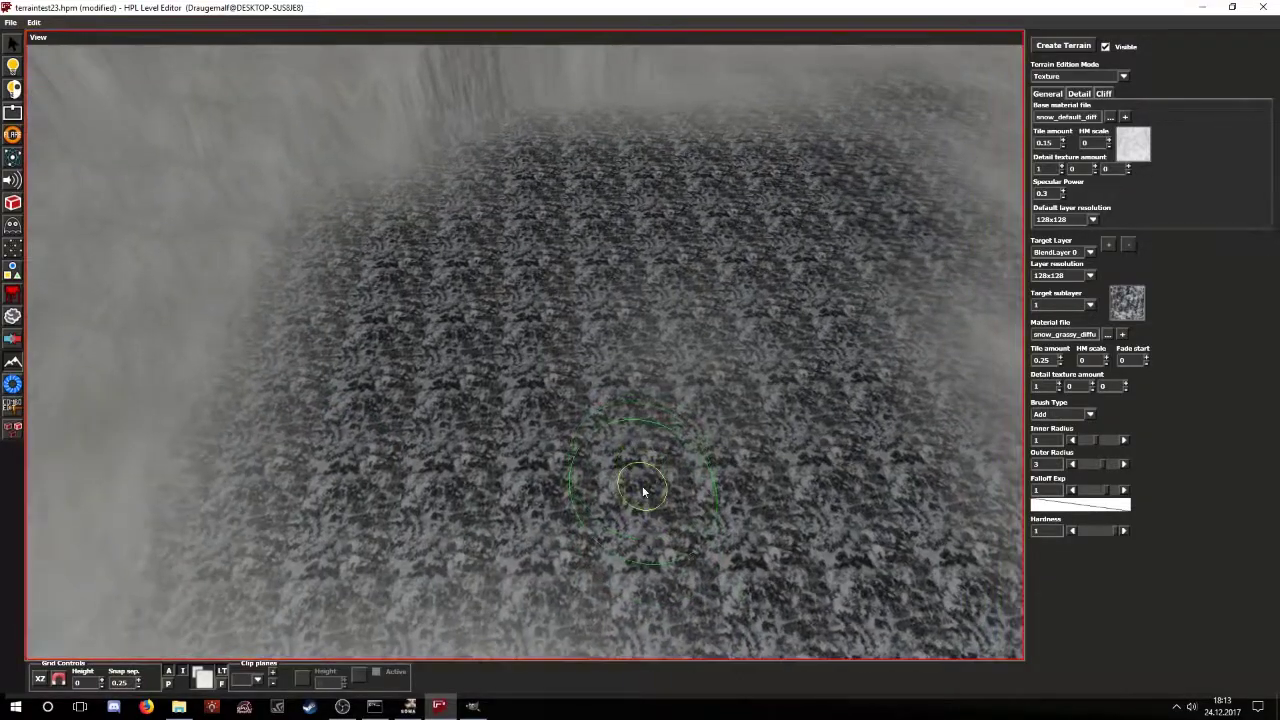
pyautogui.scroll(-3, 643, 489)
pyautogui.keyDown('alt'); pyautogui.moveTo(645, 490); pyautogui.dragTo(760, 478); pyautogui.keyUp('alt')
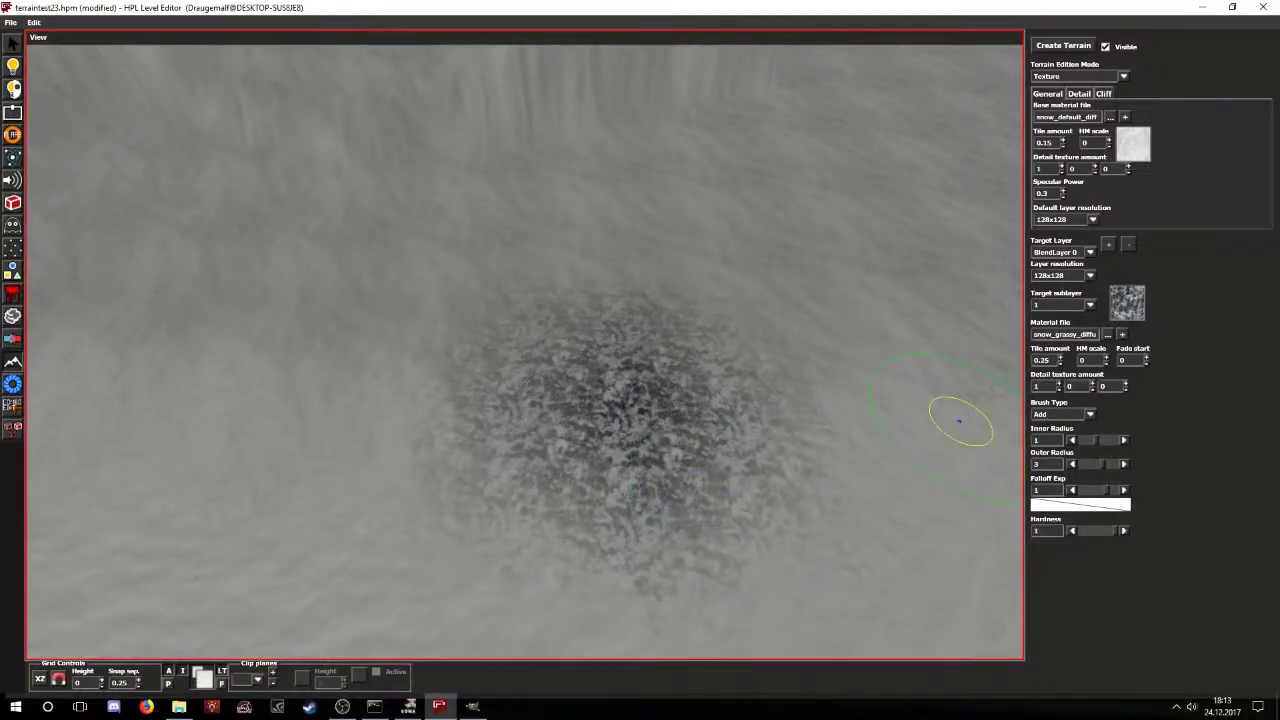
# - Set BlendLayer 0's resolution to 1024x1024 and paint an irregular snow_grassy patch on the pit floor
pyautogui.click(1090, 276)
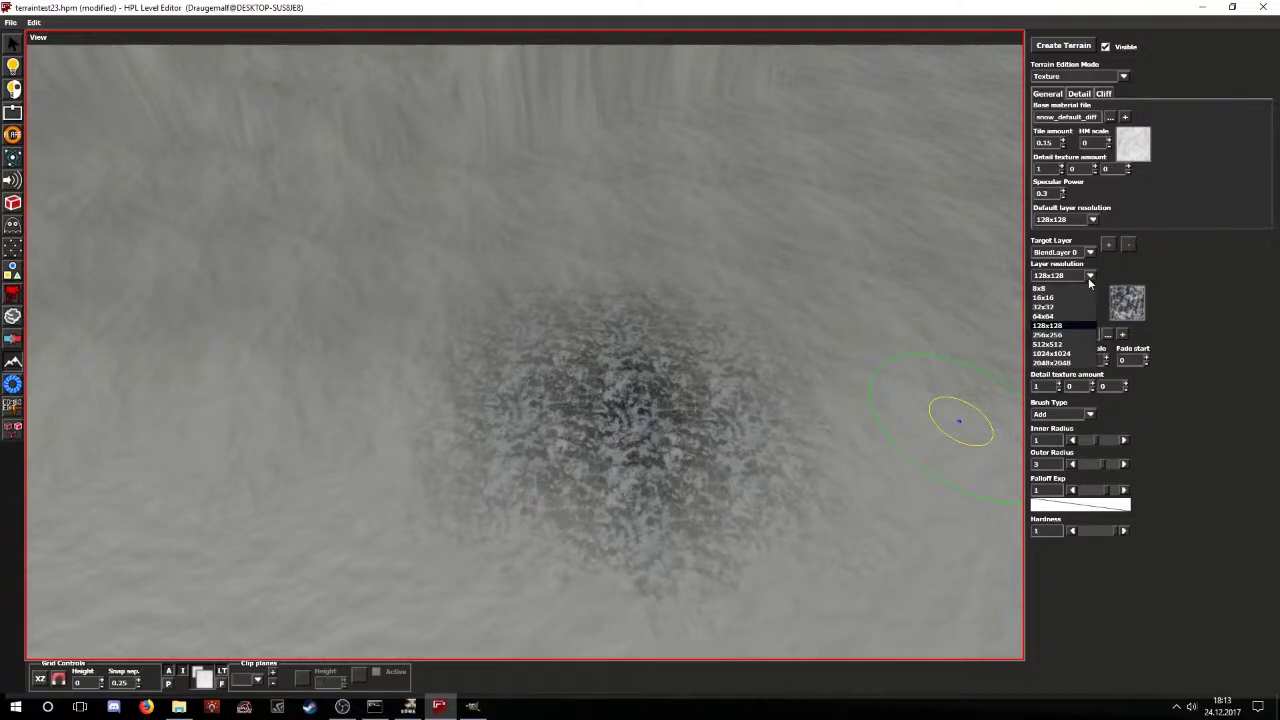
pyautogui.click(1052, 354)
pyautogui.moveTo(718, 404)
pyautogui.mouseDown()
pyautogui.moveTo(604, 450)
pyautogui.moveTo(371, 357)
pyautogui.moveTo(429, 579)
pyautogui.moveTo(433, 498)
pyautogui.moveTo(536, 513)
pyautogui.moveTo(531, 371)
pyautogui.mouseUp()
pyautogui.moveTo(425, 512)
pyautogui.mouseDown()
pyautogui.moveTo(502, 507)
pyautogui.moveTo(629, 366)
pyautogui.moveTo(494, 229)
pyautogui.moveTo(784, 227)
pyautogui.moveTo(643, 240)
pyautogui.mouseUp()
pyautogui.moveTo(730, 186)
pyautogui.mouseDown()
pyautogui.moveTo(651, 186)
pyautogui.moveTo(662, 188)
pyautogui.mouseUp()
pyautogui.scroll(1, 806, 298)
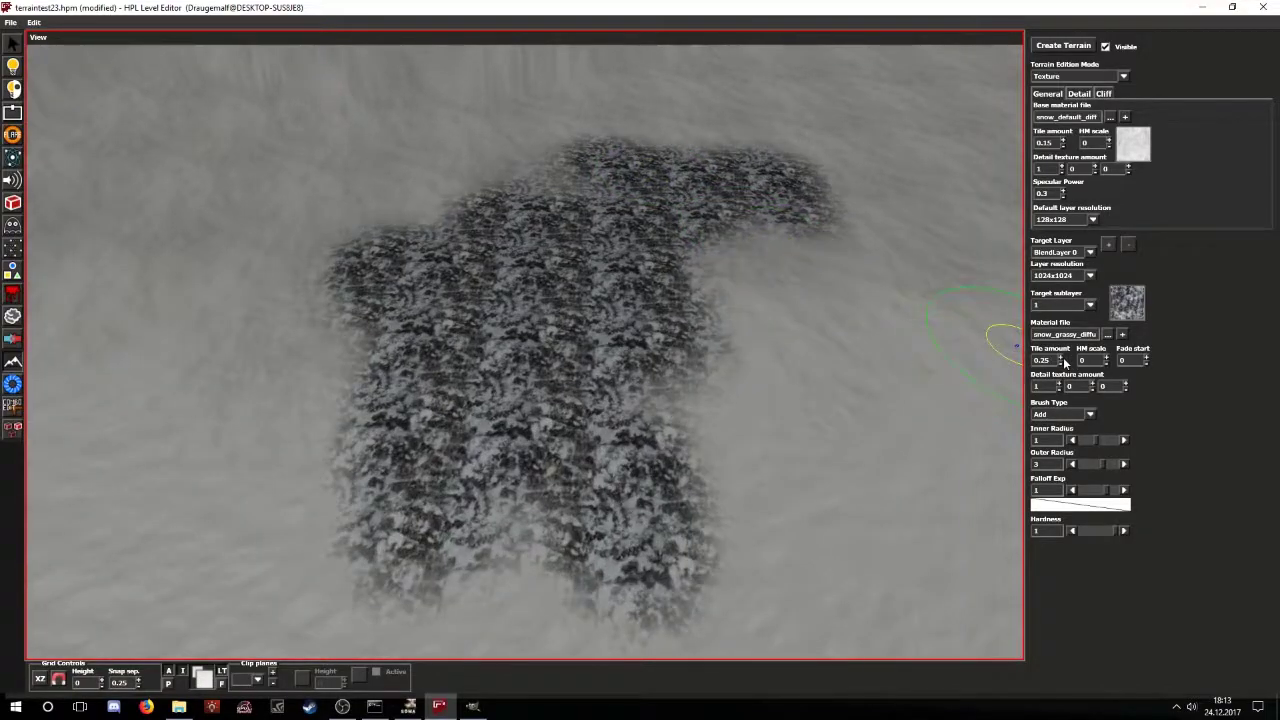
# - Set the snow_grassy tile amount to 0.1 and extend the painted patch on the pit floor
pyautogui.press('Return')
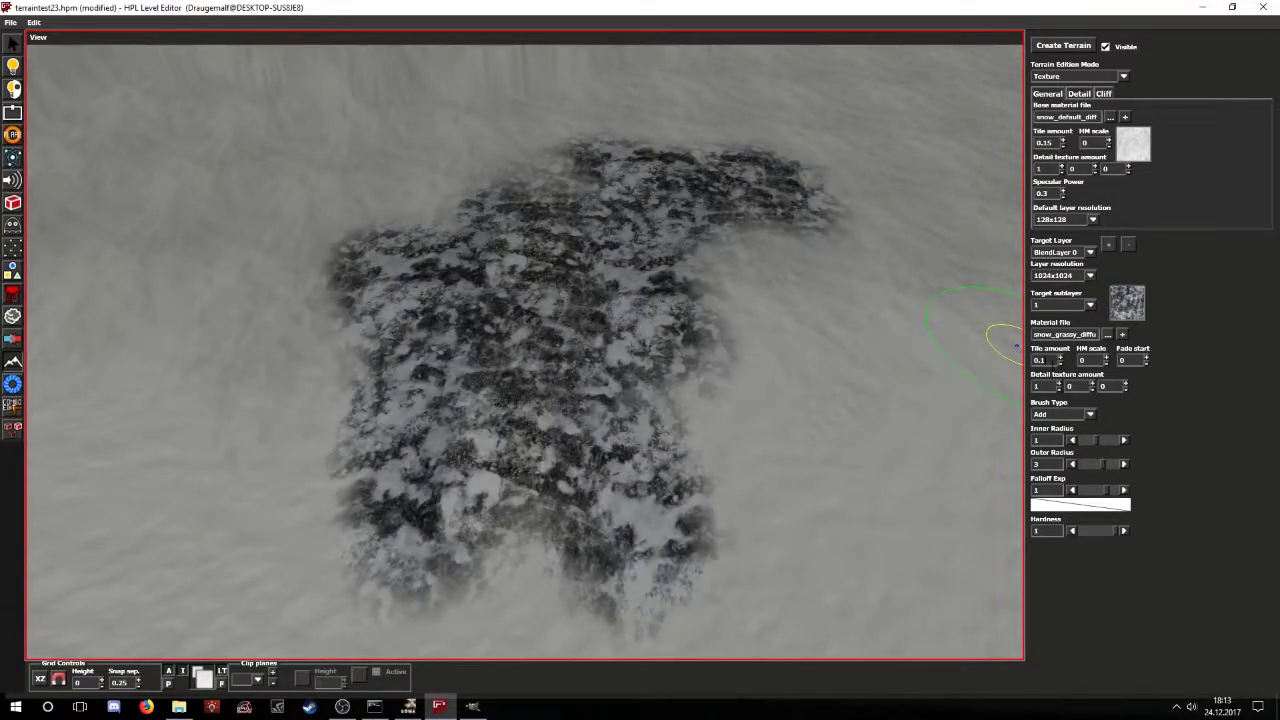
pyautogui.moveTo(689, 360)
pyautogui.mouseDown()
pyautogui.moveTo(715, 375)
pyautogui.moveTo(740, 348)
pyautogui.moveTo(796, 370)
pyautogui.moveTo(903, 160)
pyautogui.moveTo(838, 264)
pyautogui.mouseUp()
pyautogui.moveTo(735, 210)
pyautogui.mouseDown(button='middle')
pyautogui.moveTo(721, 325)
pyautogui.moveTo(1018, 425)
pyautogui.mouseUp(button='middle')
# - Set the snow_grassy material's tile amount to 0.8
pyautogui.click(1059, 358)
pyautogui.click(1059, 358)
pyautogui.click(1059, 358)
pyautogui.click(1059, 358)
pyautogui.click(1059, 358)
pyautogui.click(1059, 358)
pyautogui.click(1060, 359)
pyautogui.moveTo(742, 392); pyautogui.dragTo(443, 372, button='middle')
pyautogui.moveTo(441, 373)
pyautogui.keyDown('alt'); pyautogui.mouseDown()
pyautogui.moveTo(497, 442)
pyautogui.moveTo(646, 359)
pyautogui.moveTo(770, 497)
pyautogui.moveTo(720, 429)
pyautogui.moveTo(534, 500)
pyautogui.moveTo(499, 436)
pyautogui.moveTo(517, 457)
pyautogui.moveTo(634, 380)
pyautogui.moveTo(820, 365)
pyautogui.mouseUp(); pyautogui.keyUp('alt')
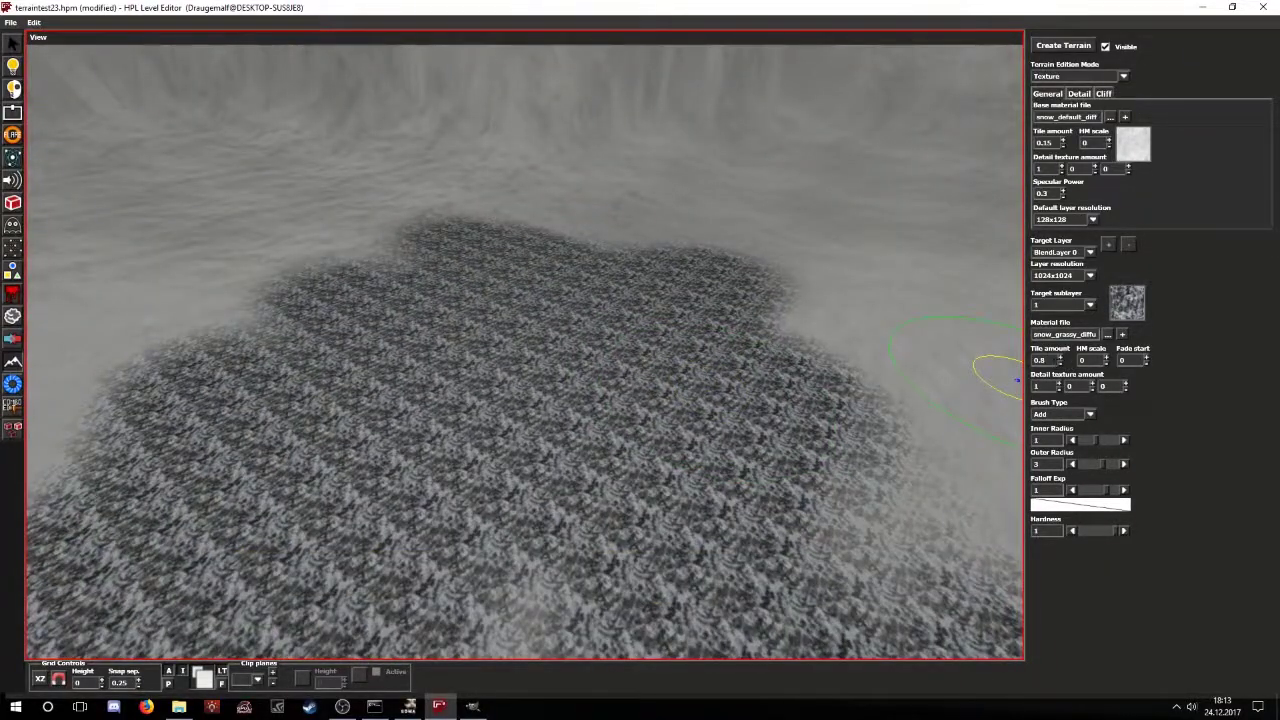
# - Set the snow_grassy material's tile amount to 0.2
pyautogui.click(1061, 364)
pyautogui.click(1061, 364)
pyautogui.click(1061, 364)
pyautogui.click(1061, 364)
pyautogui.click(1061, 364)
pyautogui.click(1061, 364)
pyautogui.scroll(-3, 651, 612)
pyautogui.keyDown('alt'); pyautogui.moveTo(651, 612); pyautogui.dragTo(709, 443); pyautogui.keyUp('alt')
pyautogui.scroll(4, 707, 438)
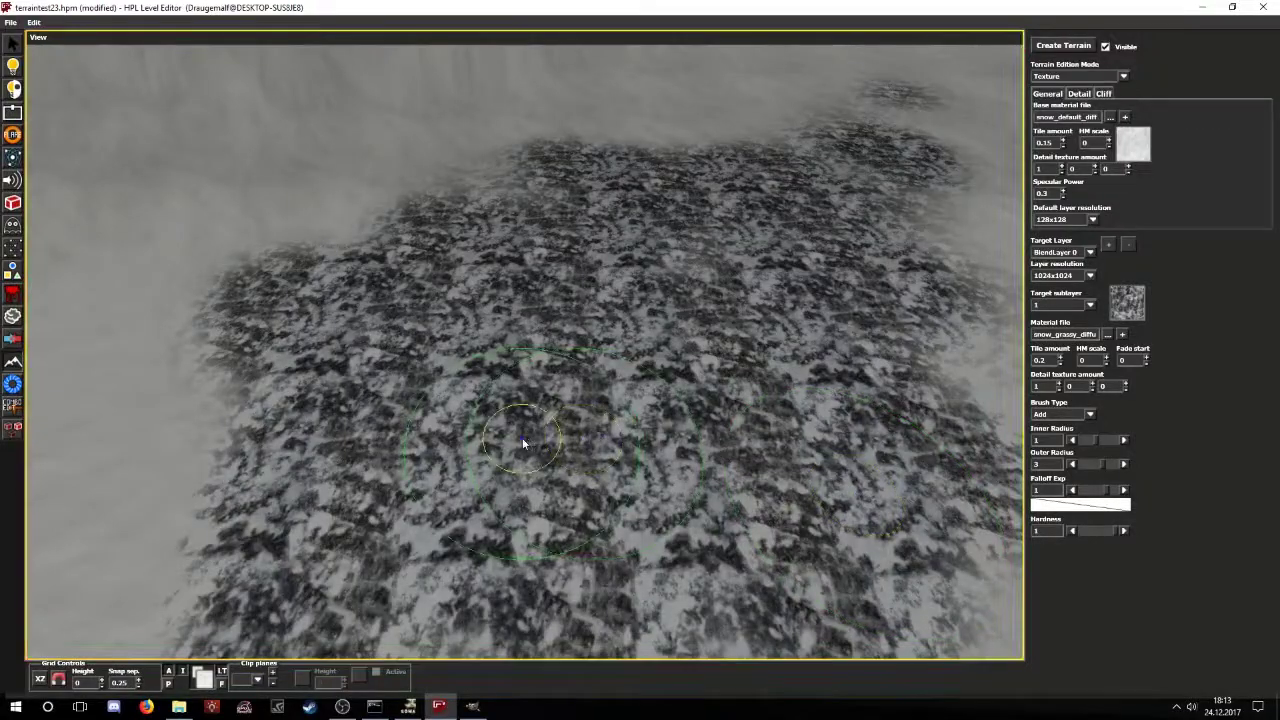
# - Extend the snow_grassy patch outward over the bare snow beside it
pyautogui.keyDown('alt'); pyautogui.moveTo(708, 352); pyautogui.dragTo(494, 377); pyautogui.keyUp('alt')
pyautogui.moveTo(500, 460)
pyautogui.keyDown('alt'); pyautogui.mouseDown()
pyautogui.moveTo(515, 290)
pyautogui.moveTo(433, 298)
pyautogui.moveTo(517, 160)
pyautogui.moveTo(543, 277)
pyautogui.moveTo(777, 359)
pyautogui.mouseUp(); pyautogui.keyUp('alt')
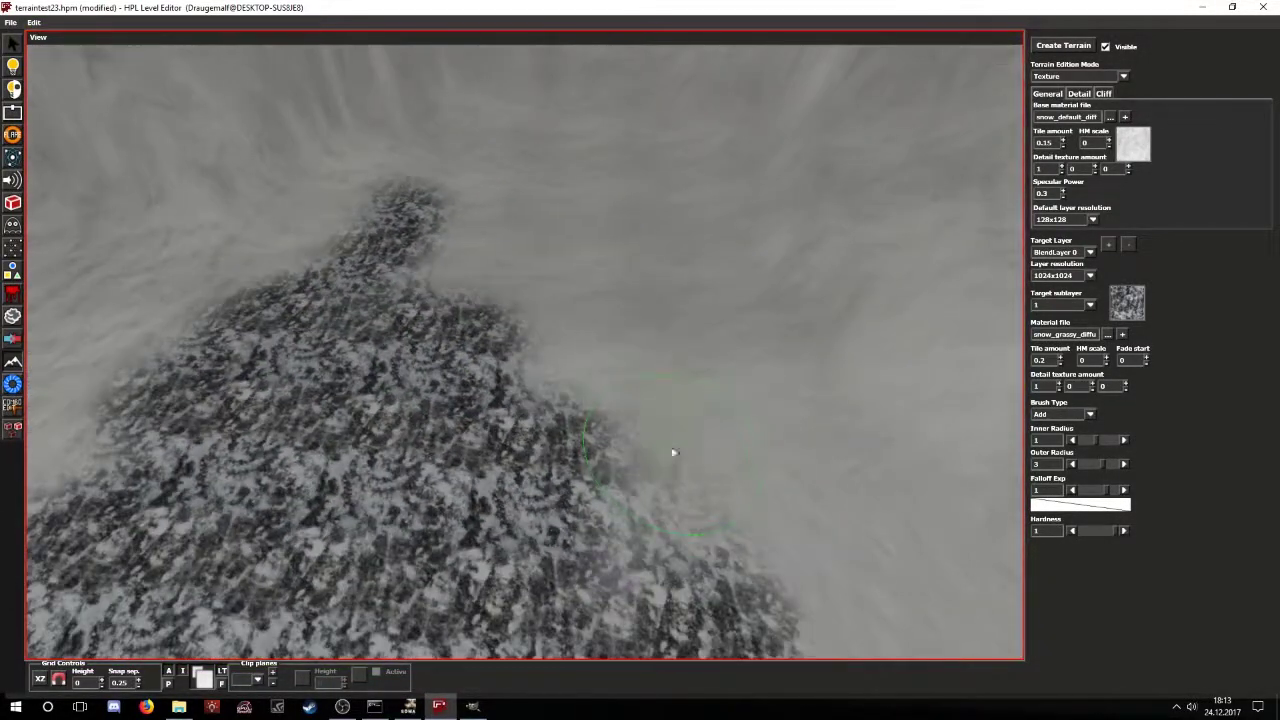
pyautogui.moveTo(668, 454)
pyautogui.mouseDown()
pyautogui.moveTo(722, 464)
pyautogui.moveTo(652, 361)
pyautogui.moveTo(682, 464)
pyautogui.moveTo(645, 355)
pyautogui.moveTo(1123, 405)
pyautogui.mouseUp()
# - Erase a notch from the far edge of the snow_grassy patch and return the brush type to Add
pyautogui.click(1090, 413)
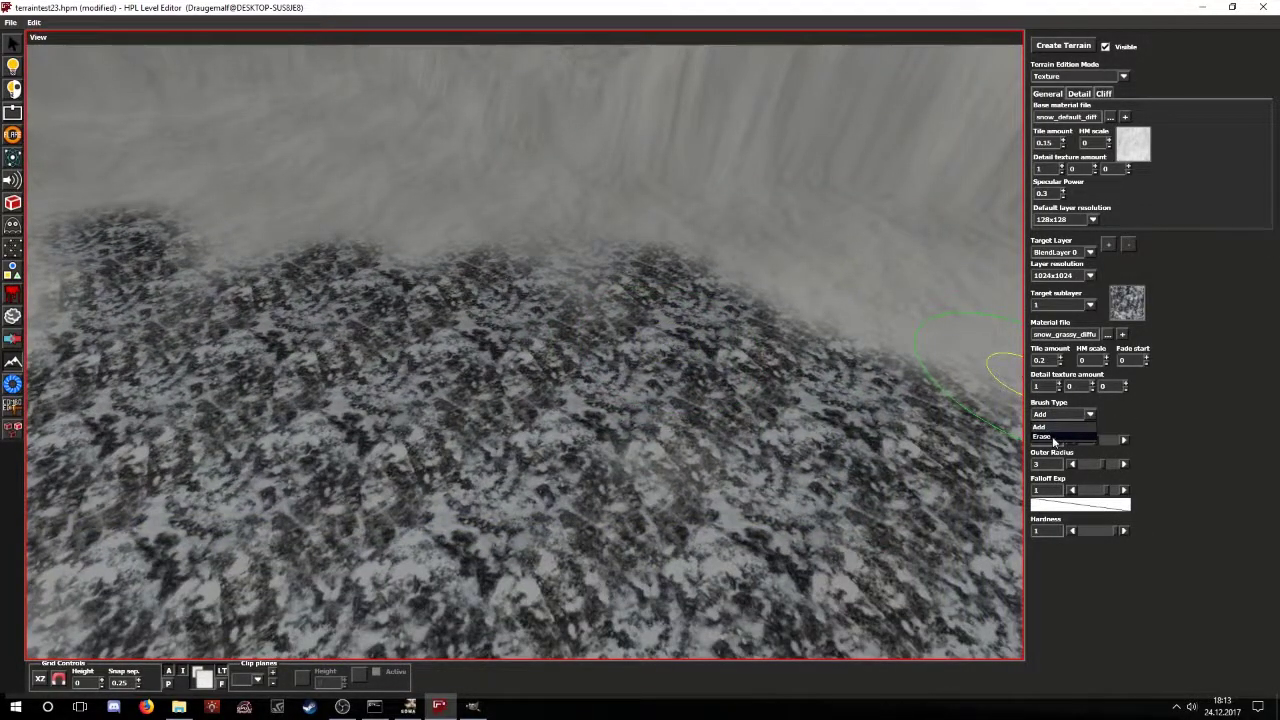
pyautogui.click(1043, 437)
pyautogui.scroll(-1, 810, 418)
pyautogui.moveTo(717, 323)
pyautogui.mouseDown()
pyautogui.moveTo(698, 390)
pyautogui.moveTo(557, 456)
pyautogui.moveTo(617, 434)
pyautogui.moveTo(471, 289)
pyautogui.moveTo(594, 321)
pyautogui.mouseUp()
pyautogui.click(1089, 418)
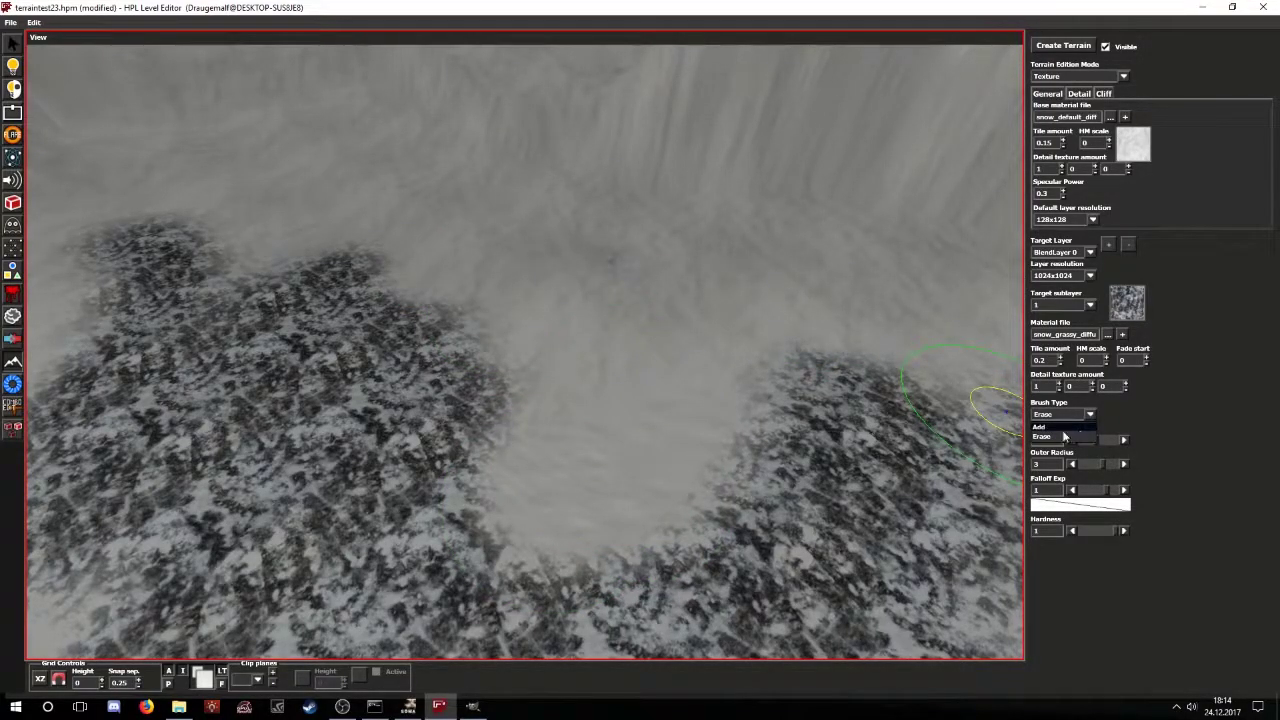
pyautogui.moveTo(728, 488); pyautogui.dragTo(625, 395, button='middle')
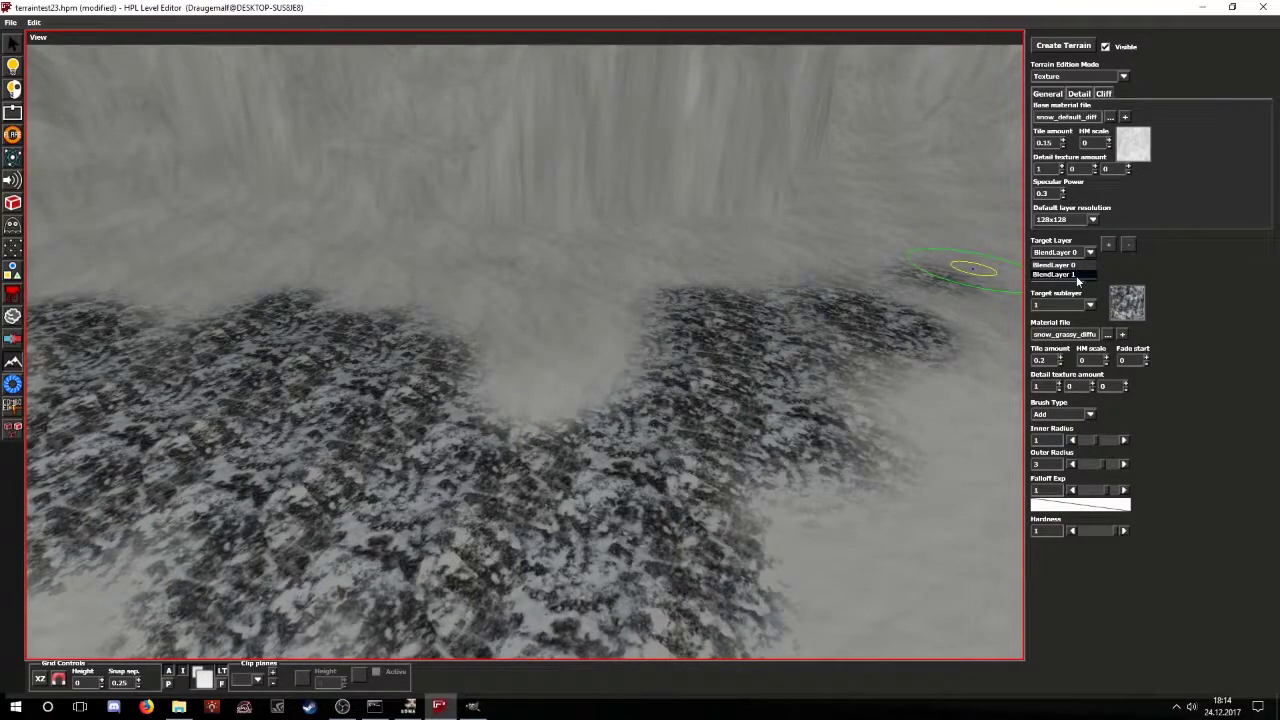
# - Make BlendLayer 1 the target layer, set its resolution to 1024x1024 and assign the ice_wall_diffuse material
pyautogui.click(1076, 275)
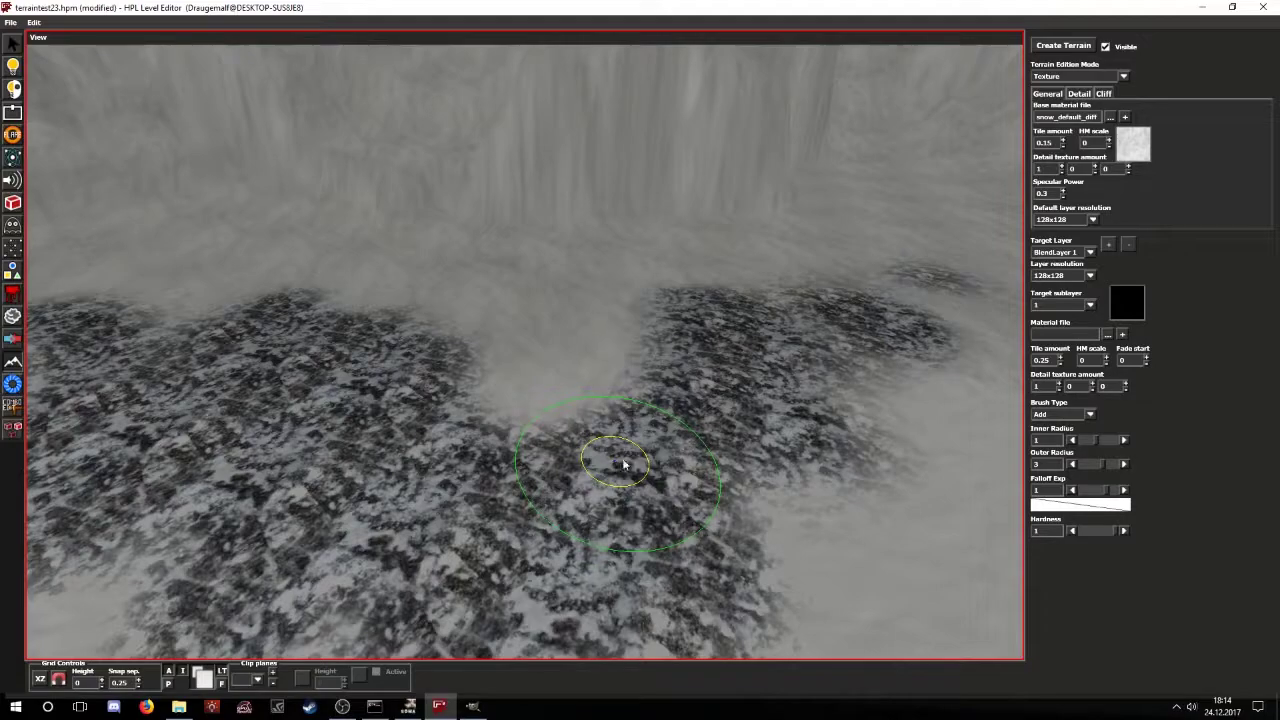
pyautogui.click(1065, 277)
pyautogui.click(1064, 348)
pyautogui.click(1108, 335)
pyautogui.doubleClick(620, 330)
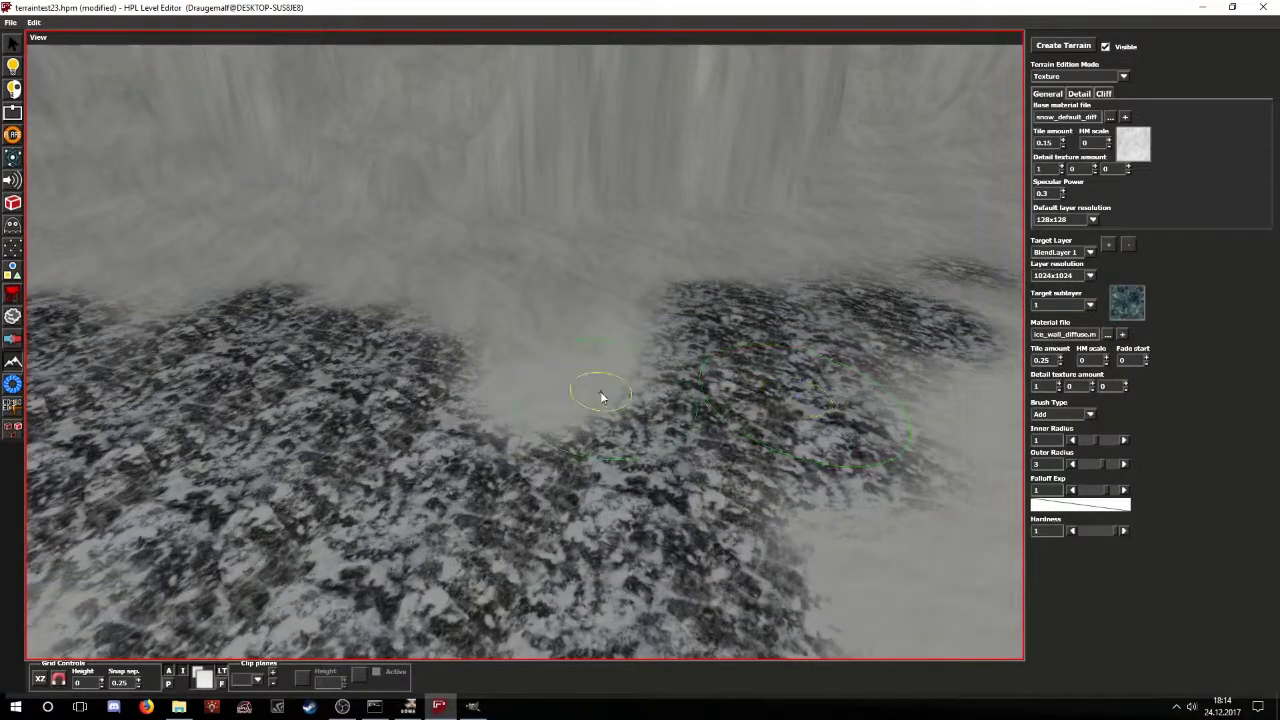
# - Paint a band of ice_wall_diffuse across the grassy patch and erase an opening inside it
pyautogui.keyDown('alt'); pyautogui.moveTo(600, 391); pyautogui.dragTo(601, 396); pyautogui.keyUp('alt')
pyautogui.moveTo(631, 329)
pyautogui.mouseDown()
pyautogui.moveTo(563, 414)
pyautogui.moveTo(654, 354)
pyautogui.moveTo(603, 481)
pyautogui.moveTo(755, 322)
pyautogui.moveTo(654, 351)
pyautogui.moveTo(717, 263)
pyautogui.moveTo(540, 268)
pyautogui.moveTo(714, 249)
pyautogui.moveTo(417, 252)
pyautogui.moveTo(343, 386)
pyautogui.moveTo(850, 408)
pyautogui.mouseUp()
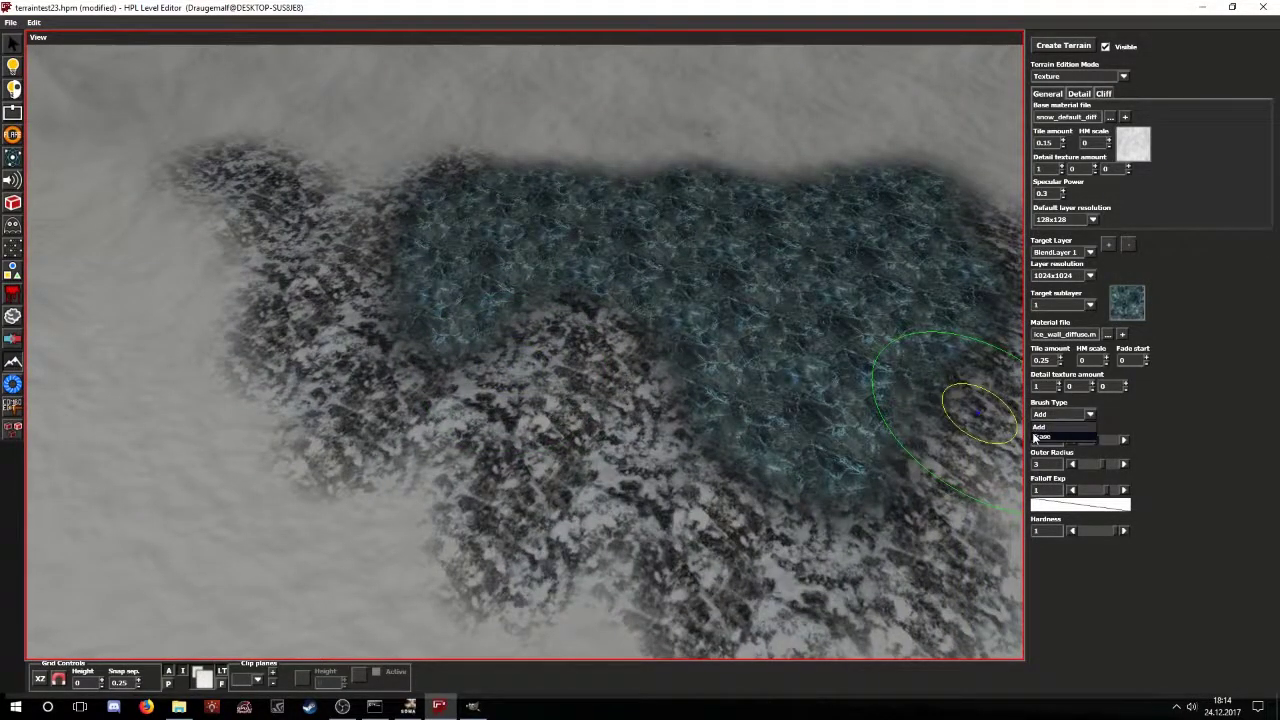
pyautogui.moveTo(728, 444)
pyautogui.mouseDown()
pyautogui.moveTo(686, 297)
pyautogui.moveTo(771, 337)
pyautogui.mouseUp()
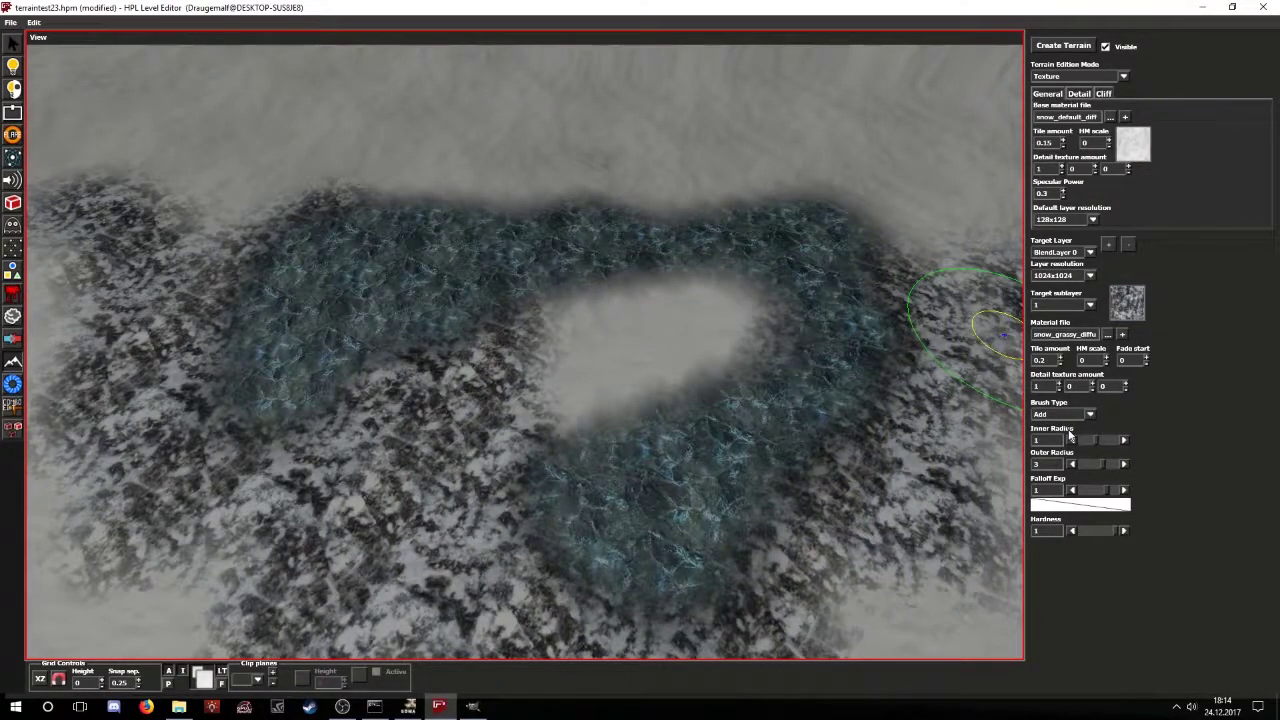
# - Paint snow_grassy from BlendLayer 0 into the erased opening and around the edges of the ice band
pyautogui.moveTo(512, 436)
pyautogui.mouseDown()
pyautogui.moveTo(634, 397)
pyautogui.moveTo(777, 320)
pyautogui.moveTo(570, 320)
pyautogui.moveTo(735, 300)
pyautogui.moveTo(477, 313)
pyautogui.mouseUp()
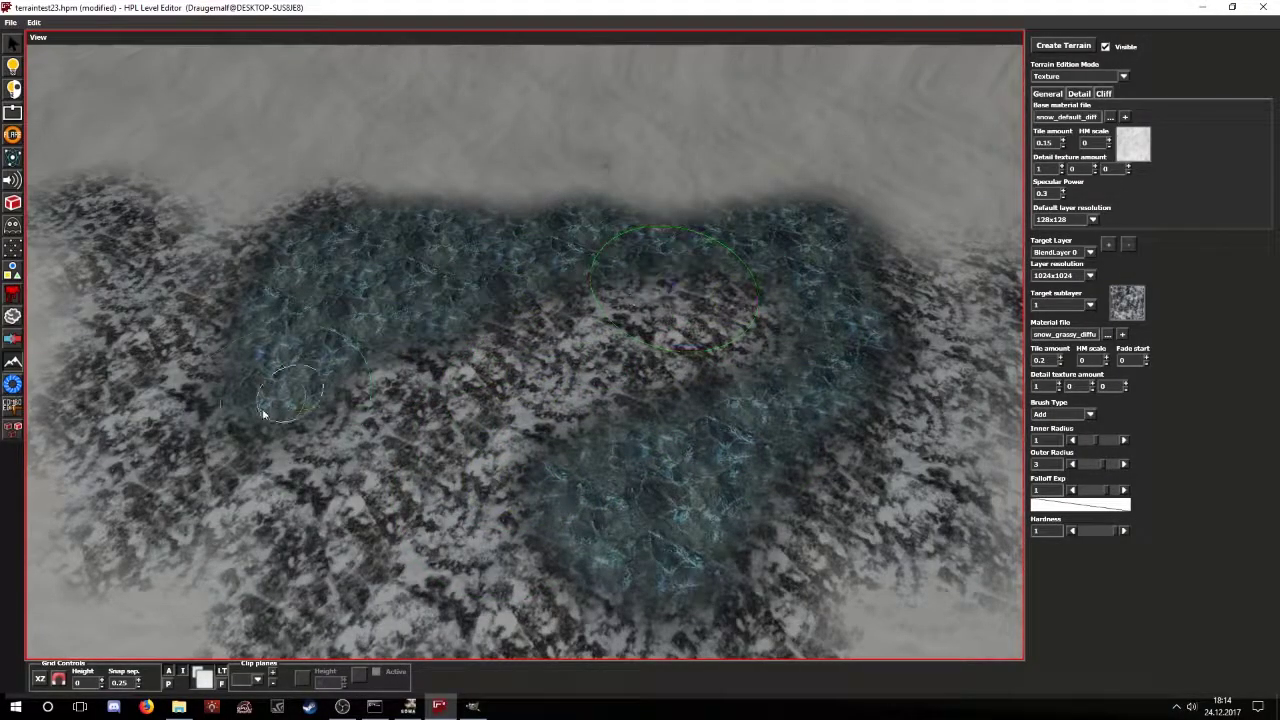
pyautogui.moveTo(349, 215); pyautogui.dragTo(857, 478)
pyautogui.scroll(-3, 543, 406)
# - Examine the options of the DiffuseColorBlend and Undergrowth terrain edition modes
pyautogui.click(1123, 77)
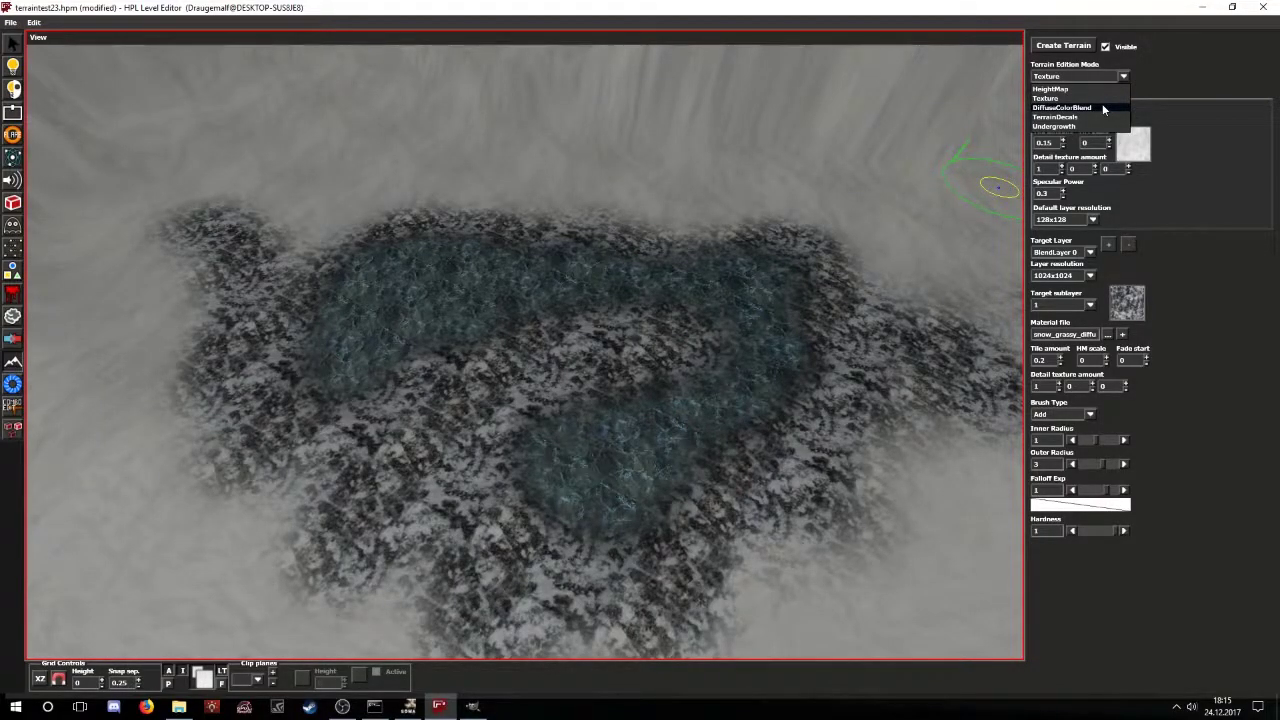
pyautogui.click(1103, 106)
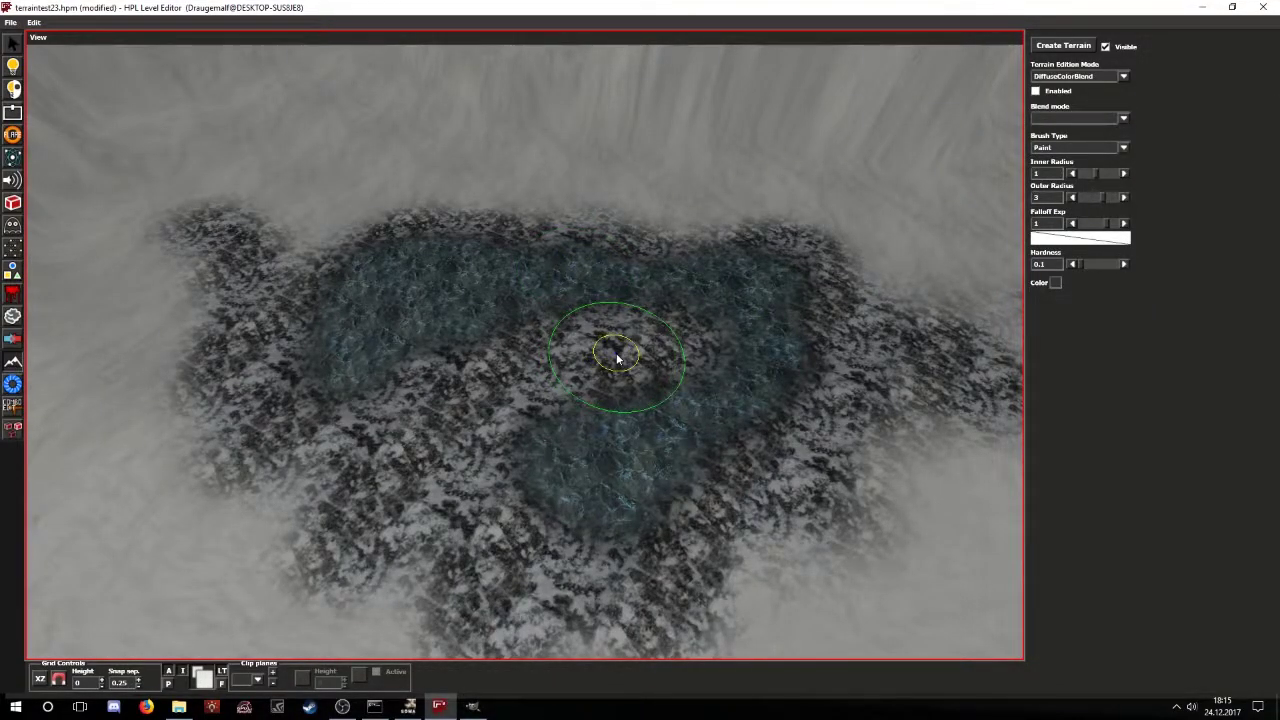
pyautogui.scroll(-1, 684, 328)
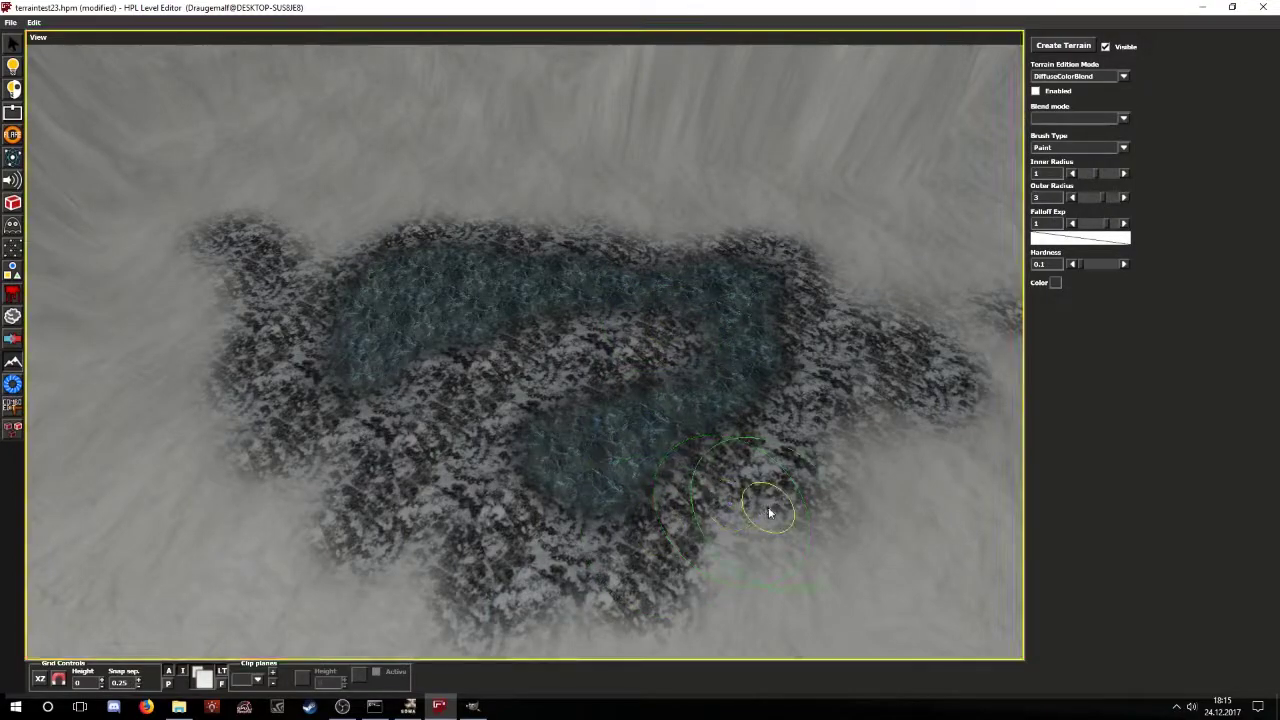
pyautogui.keyDown('alt'); pyautogui.moveTo(769, 511); pyautogui.dragTo(666, 497); pyautogui.keyUp('alt')
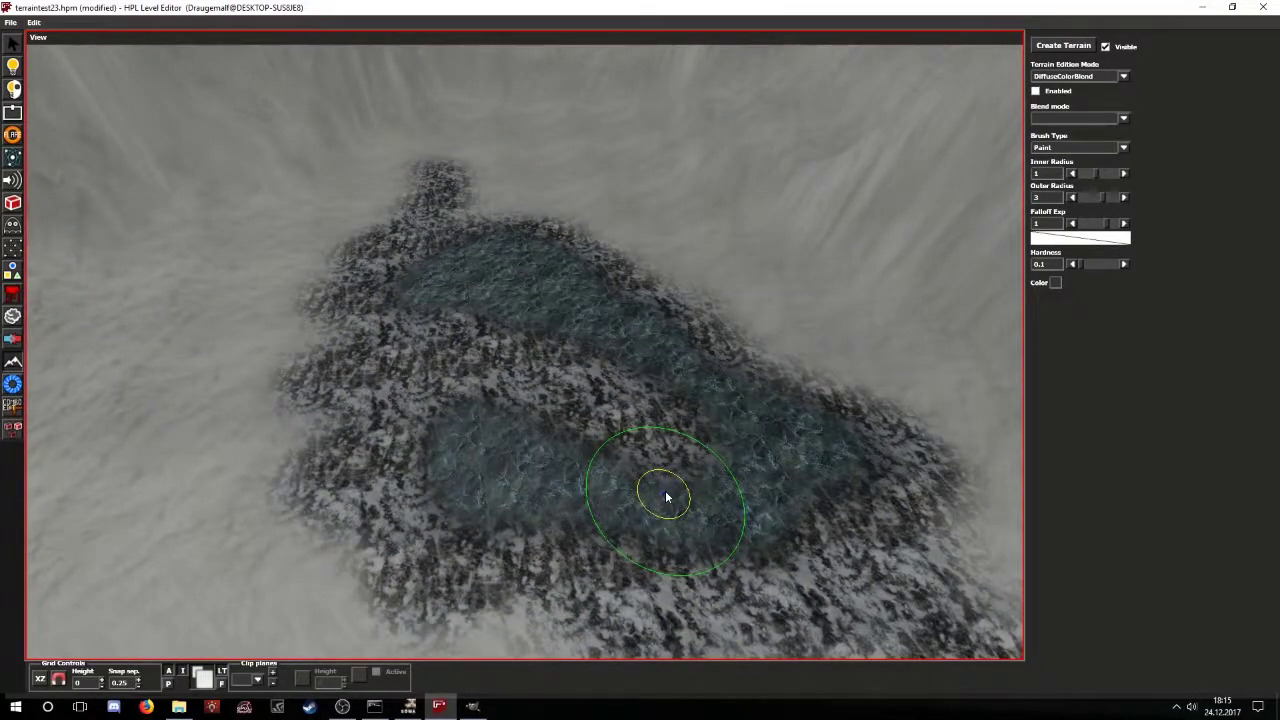
pyautogui.moveTo(663, 486)
pyautogui.mouseDown(button='middle')
pyautogui.moveTo(526, 437)
pyautogui.moveTo(897, 370)
pyautogui.mouseUp(button='middle')
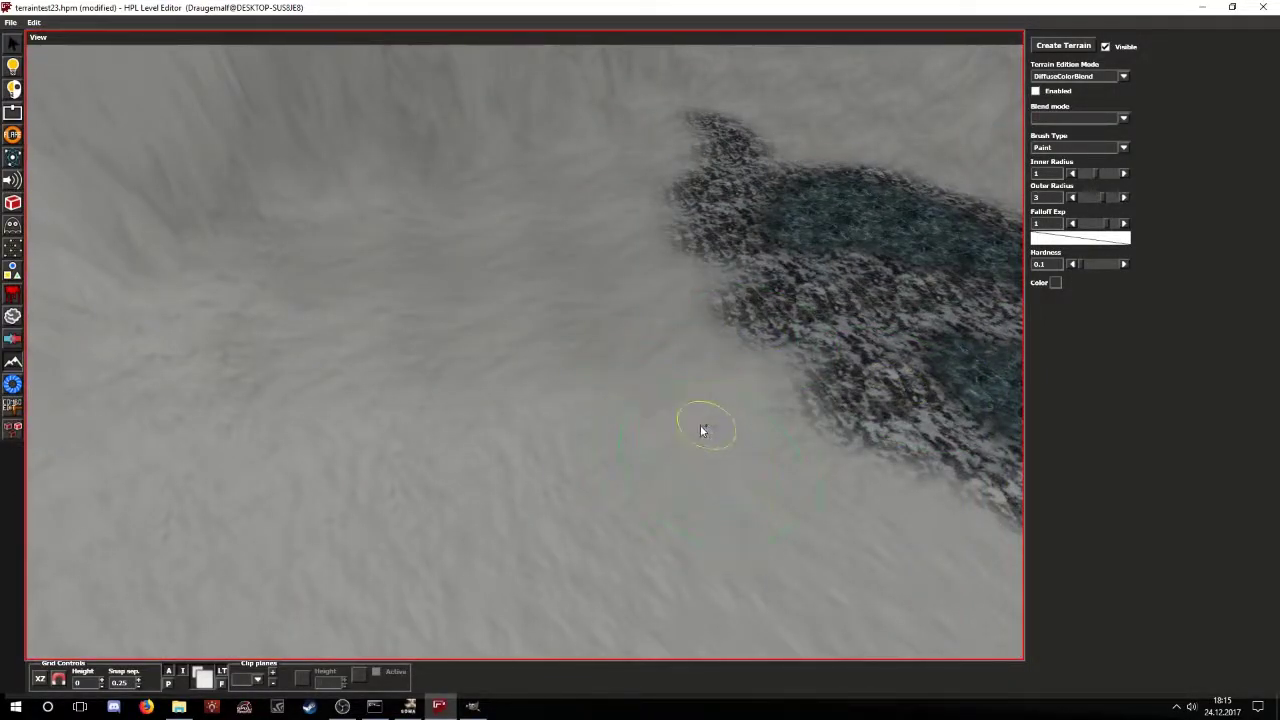
pyautogui.moveTo(701, 430); pyautogui.dragTo(420, 511, button='middle')
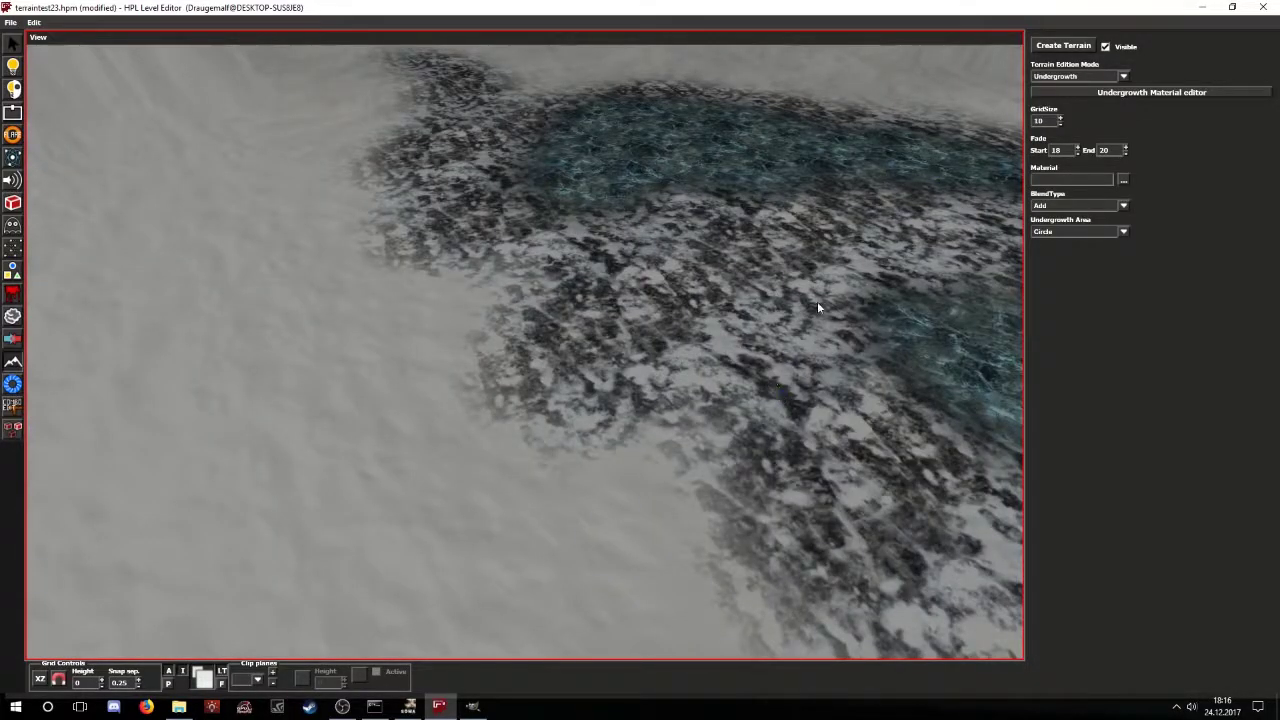
pyautogui.moveTo(819, 301); pyautogui.dragTo(675, 440, button='middle')
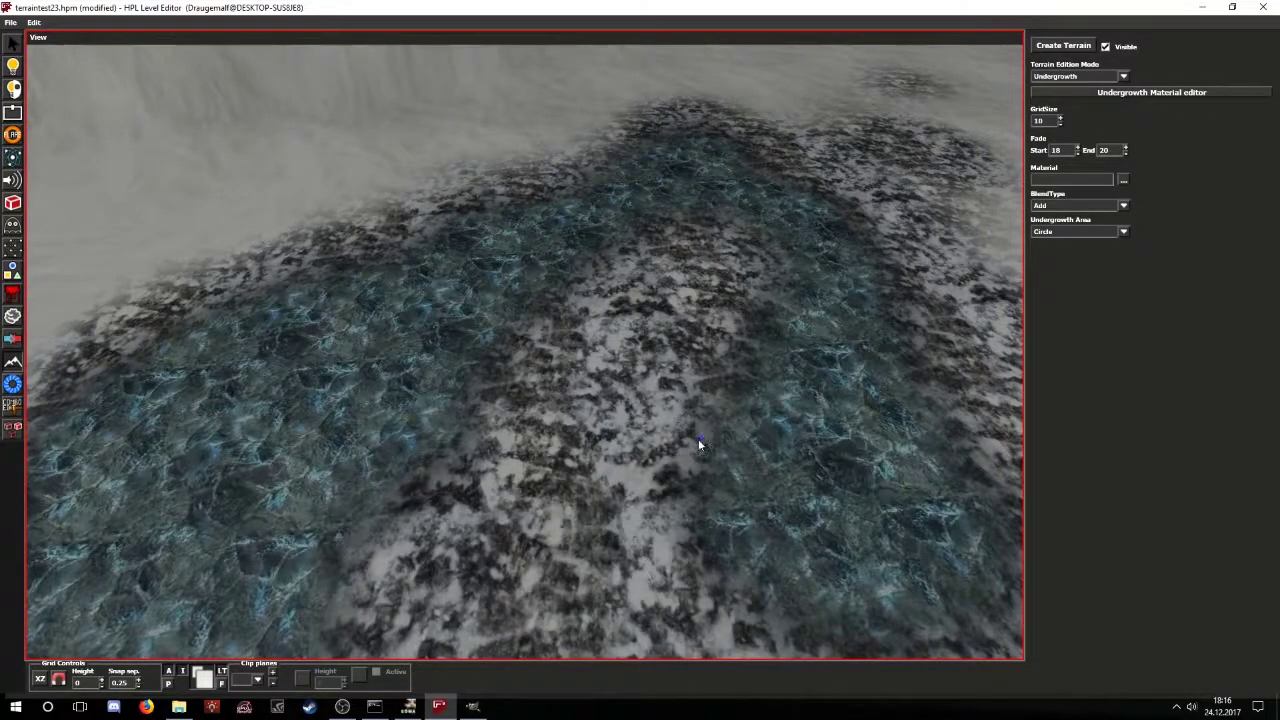
# - Assign the grass_tall_icy_taller material to the terrain undergrowth
pyautogui.moveTo(672, 435); pyautogui.dragTo(720, 300, button='middle')
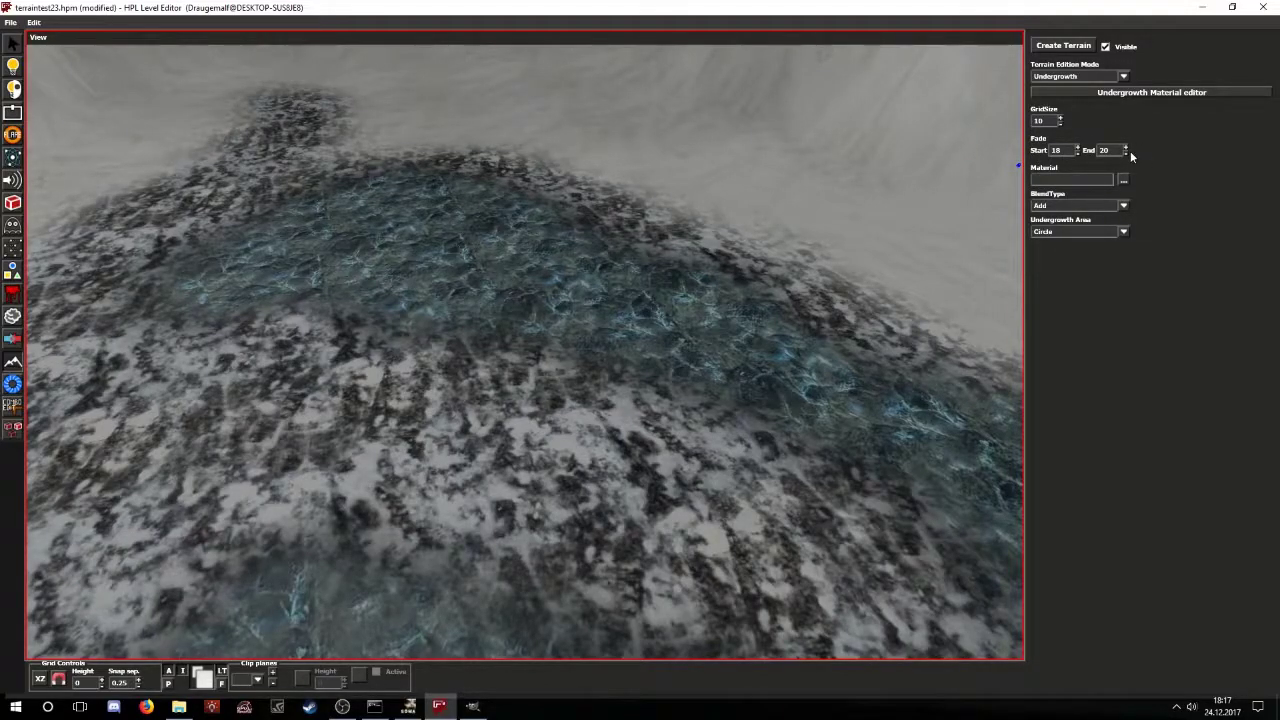
pyautogui.scroll(-3, 576, 336)
pyautogui.keyDown('alt'); pyautogui.moveTo(576, 336); pyautogui.dragTo(521, 407); pyautogui.keyUp('alt')
pyautogui.keyDown('alt'); pyautogui.moveTo(521, 407); pyautogui.dragTo(686, 345, button='middle'); pyautogui.keyUp('alt')
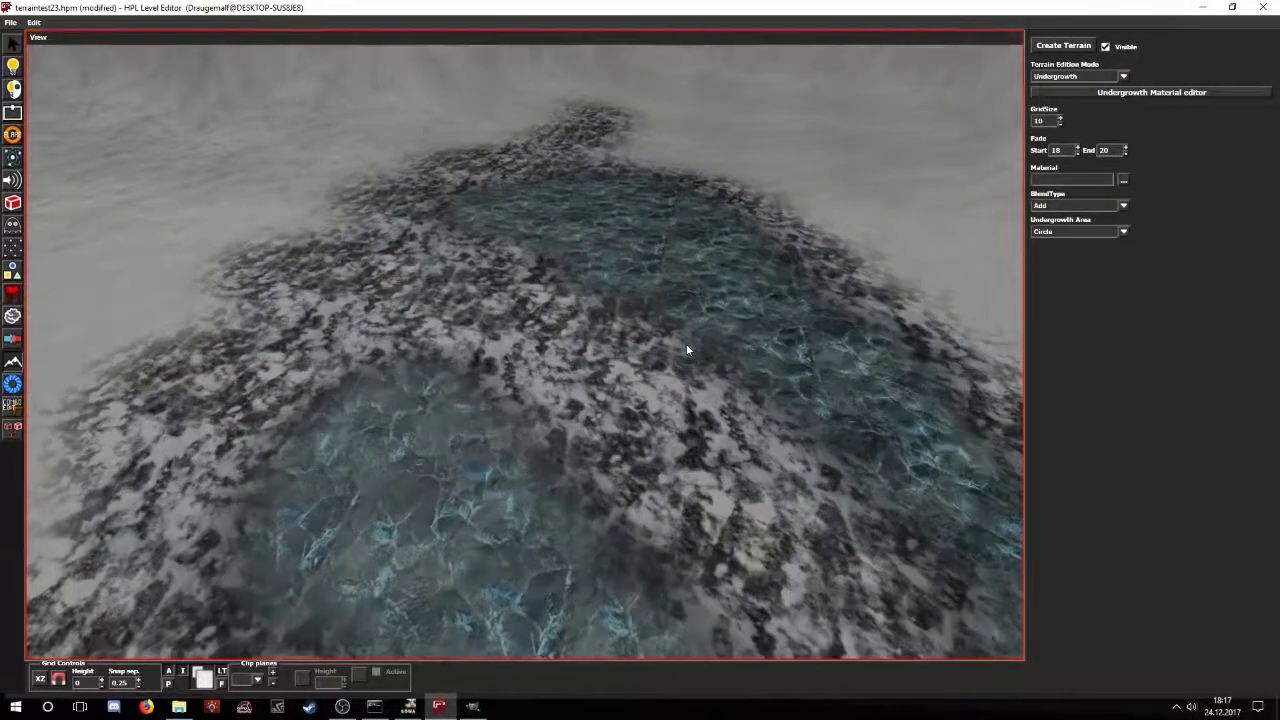
pyautogui.click(1127, 180)
pyautogui.scroll(-5, 530, 380)
pyautogui.doubleClick(515, 395)
pyautogui.doubleClick(520, 285)
pyautogui.keyDown('alt'); pyautogui.moveTo(480, 284); pyautogui.dragTo(538, 266); pyautogui.keyUp('alt')
pyautogui.keyDown('alt'); pyautogui.moveTo(538, 266); pyautogui.dragTo(640, 266, button='middle'); pyautogui.keyUp('alt')
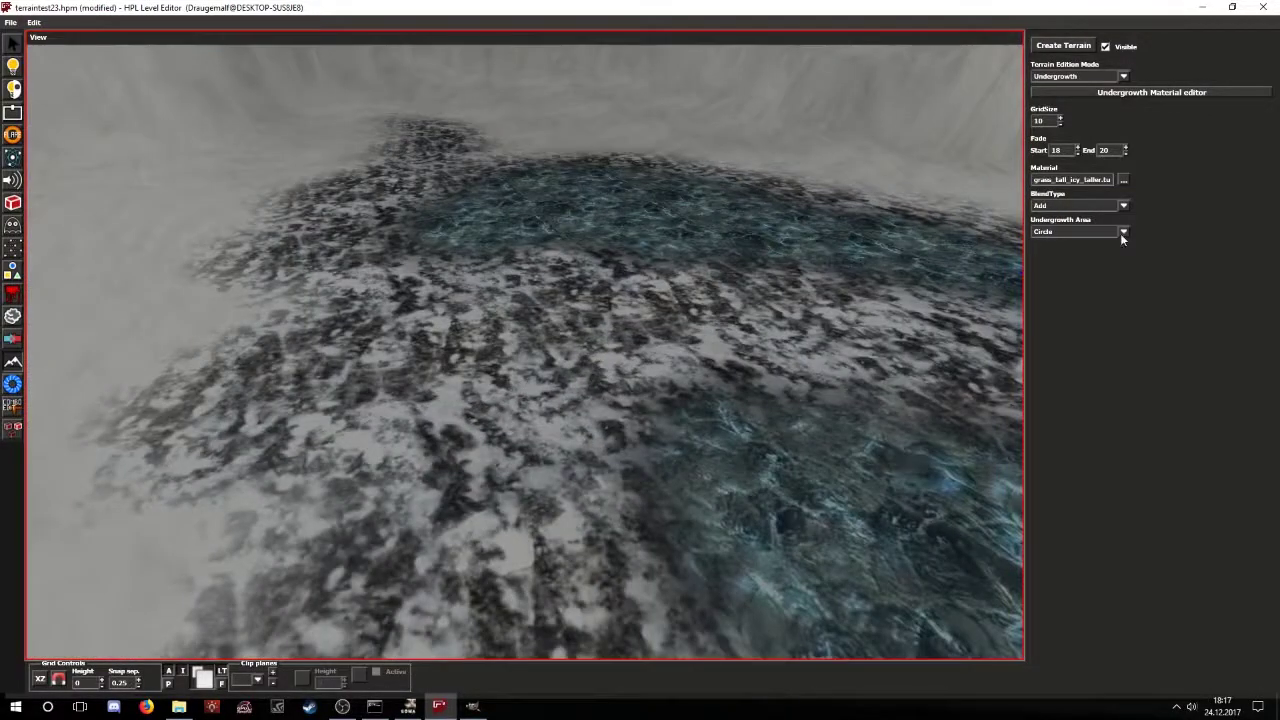
# - Use the Circle undergrowth area to place several icy grass patches along the snowy strip inside the ice band
pyautogui.click(1121, 234)
pyautogui.click(1100, 242)
pyautogui.scroll(-3, 657, 413)
pyautogui.keyDown('alt'); pyautogui.moveTo(657, 413); pyautogui.dragTo(663, 376); pyautogui.keyUp('alt')
pyautogui.moveTo(663, 376); pyautogui.dragTo(423, 270, button='middle')
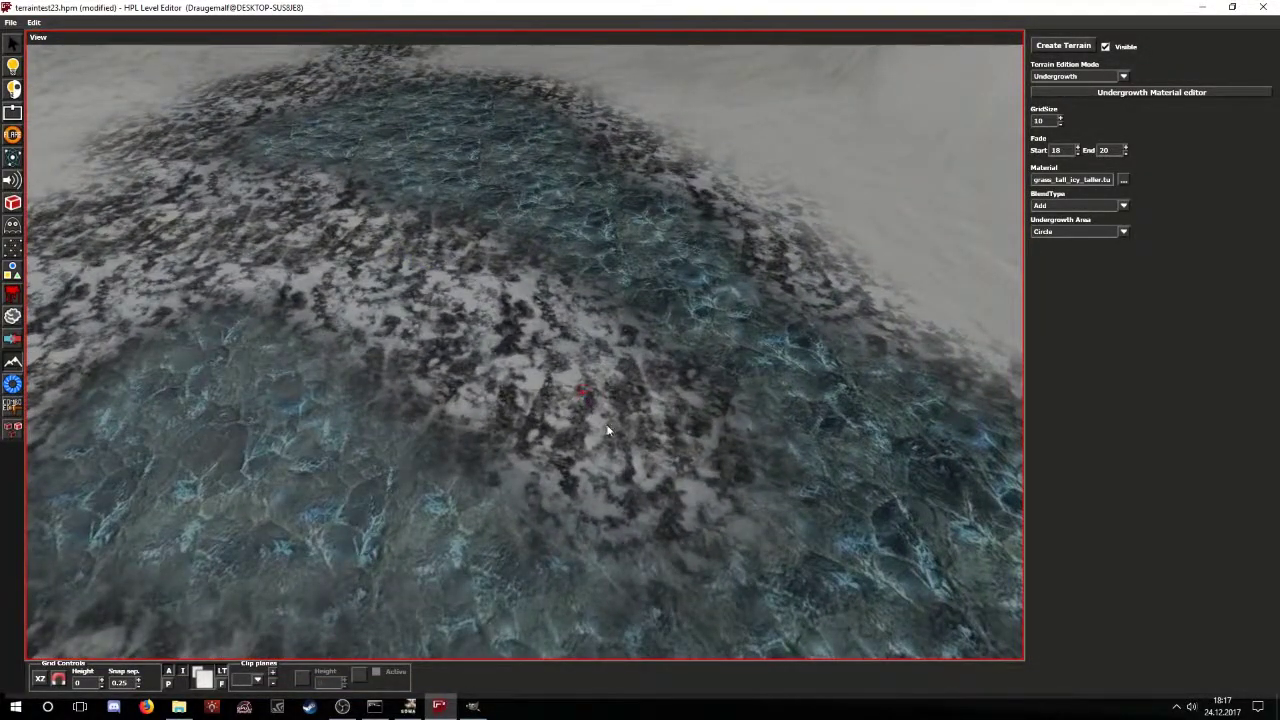
pyautogui.moveTo(614, 436)
pyautogui.mouseDown()
pyautogui.moveTo(664, 501)
pyautogui.moveTo(447, 340)
pyautogui.moveTo(353, 325)
pyautogui.mouseUp()
pyautogui.moveTo(353, 325); pyautogui.dragTo(540, 394, button='middle')
pyautogui.moveTo(346, 292); pyautogui.dragTo(429, 371)
pyautogui.moveTo(429, 371); pyautogui.dragTo(553, 334, button='middle')
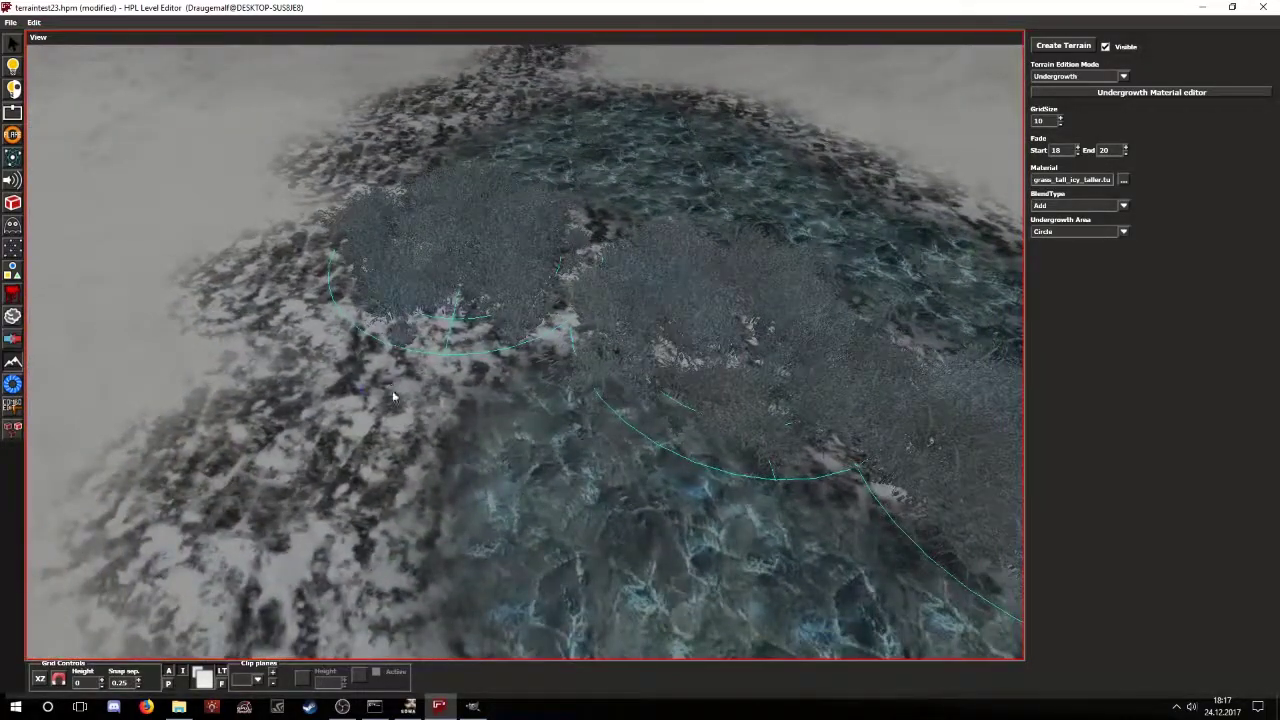
# - Add more circular grass areas around the snowy outer edge of the ice band
pyautogui.moveTo(364, 387); pyautogui.dragTo(411, 499)
pyautogui.moveTo(425, 500)
pyautogui.mouseDown(button='middle')
pyautogui.moveTo(486, 341)
pyautogui.moveTo(486, 300)
pyautogui.mouseUp(button='middle')
pyautogui.moveTo(455, 334)
pyautogui.mouseDown()
pyautogui.moveTo(508, 438)
pyautogui.moveTo(651, 554)
pyautogui.mouseUp()
pyautogui.moveTo(830, 534)
pyautogui.mouseDown(button='middle')
pyautogui.moveTo(453, 523)
pyautogui.moveTo(617, 459)
pyautogui.moveTo(371, 449)
pyautogui.moveTo(640, 300)
pyautogui.mouseUp(button='middle')
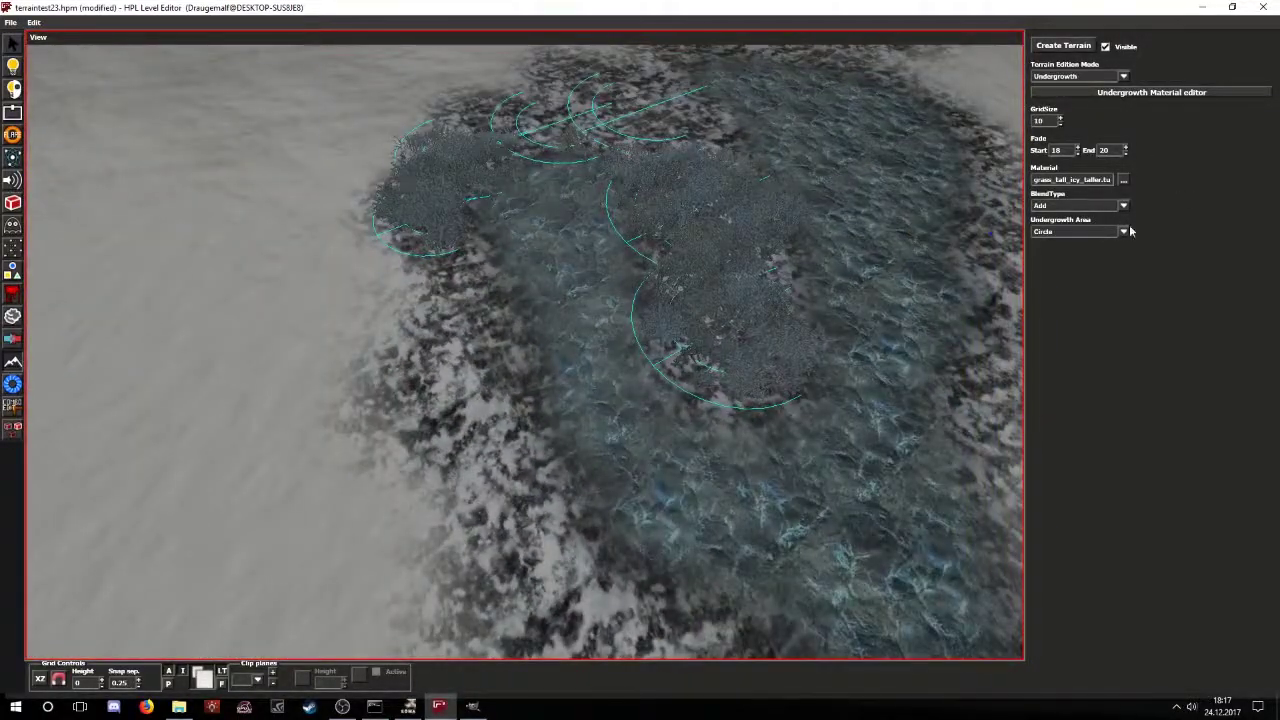
# - Switch the undergrowth area to Polygon and outline a grass area along the snowy outer edge of the ice
pyautogui.click(1046, 253)
pyautogui.click(474, 604)
pyautogui.rightClick(474, 604)
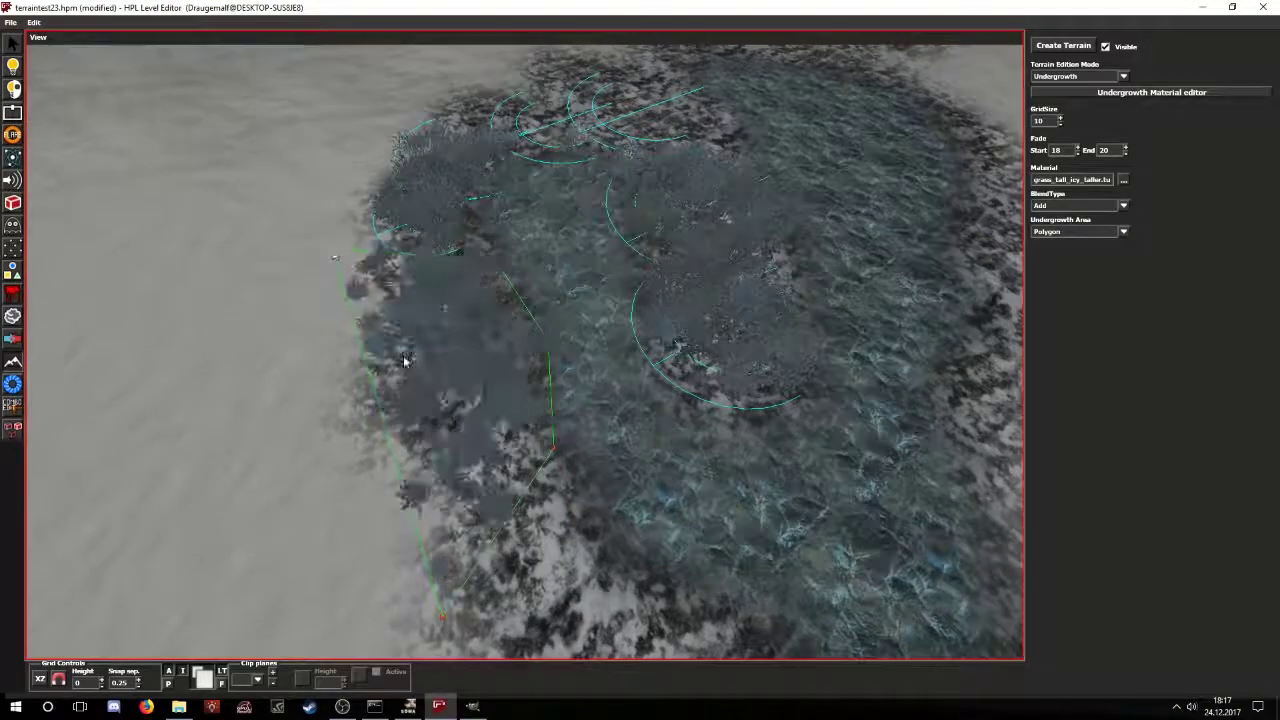
pyautogui.moveTo(443, 394); pyautogui.dragTo(640, 260, button='middle')
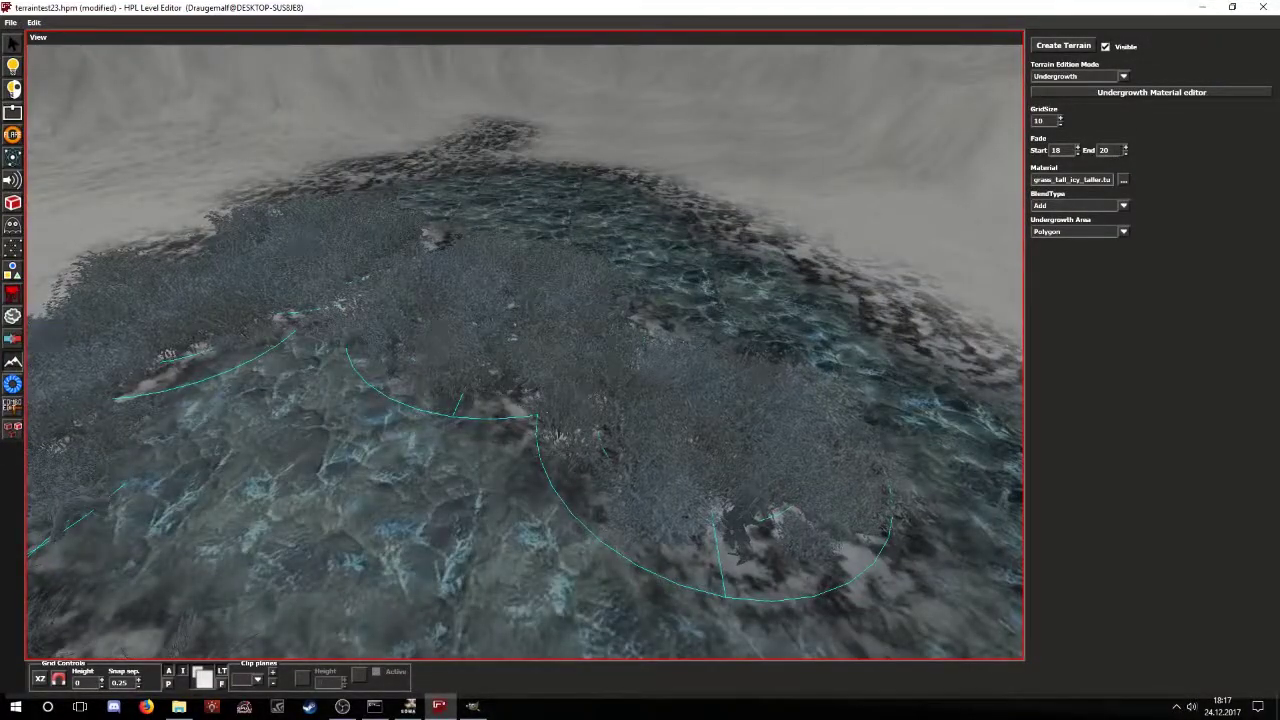
# - Set the undergrowth fade to start at 20 and end at 40
pyautogui.doubleClick(1104, 150)
pyautogui.write('40')
pyautogui.click(1077, 147)
pyautogui.click(1077, 147)
pyautogui.moveTo(640, 330); pyautogui.dragTo(590, 383, button='middle')
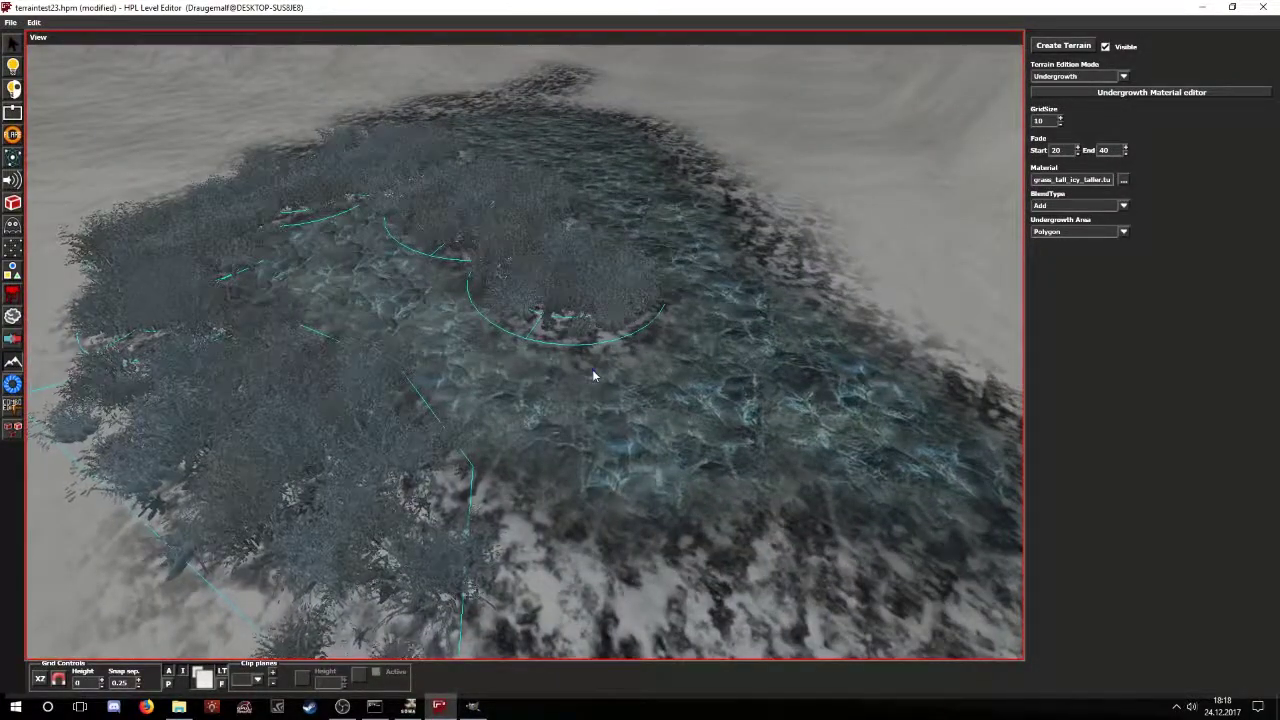
# - Select several placed undergrowth areas and examine their undergrowth properties, including blend type, influence, fade border and radius
pyautogui.press('1')
pyautogui.click(363, 486)
pyautogui.moveTo(363, 486); pyautogui.dragTo(532, 414, button='middle')
pyautogui.scroll(3, 320, 461)
pyautogui.moveTo(552, 396)
pyautogui.mouseDown()
pyautogui.moveTo(490, 386)
pyautogui.moveTo(536, 391)
pyautogui.mouseUp()
pyautogui.click(371, 286)
pyautogui.moveTo(371, 286); pyautogui.dragTo(442, 390, button='middle')
pyautogui.click(583, 383)
pyautogui.click(1081, 138)
pyautogui.click(305, 328)
pyautogui.moveTo(305, 328); pyautogui.dragTo(552, 370, button='middle')
pyautogui.click(360, 356)
pyautogui.click(348, 472)
pyautogui.moveTo(348, 472); pyautogui.dragTo(566, 294, button='middle')
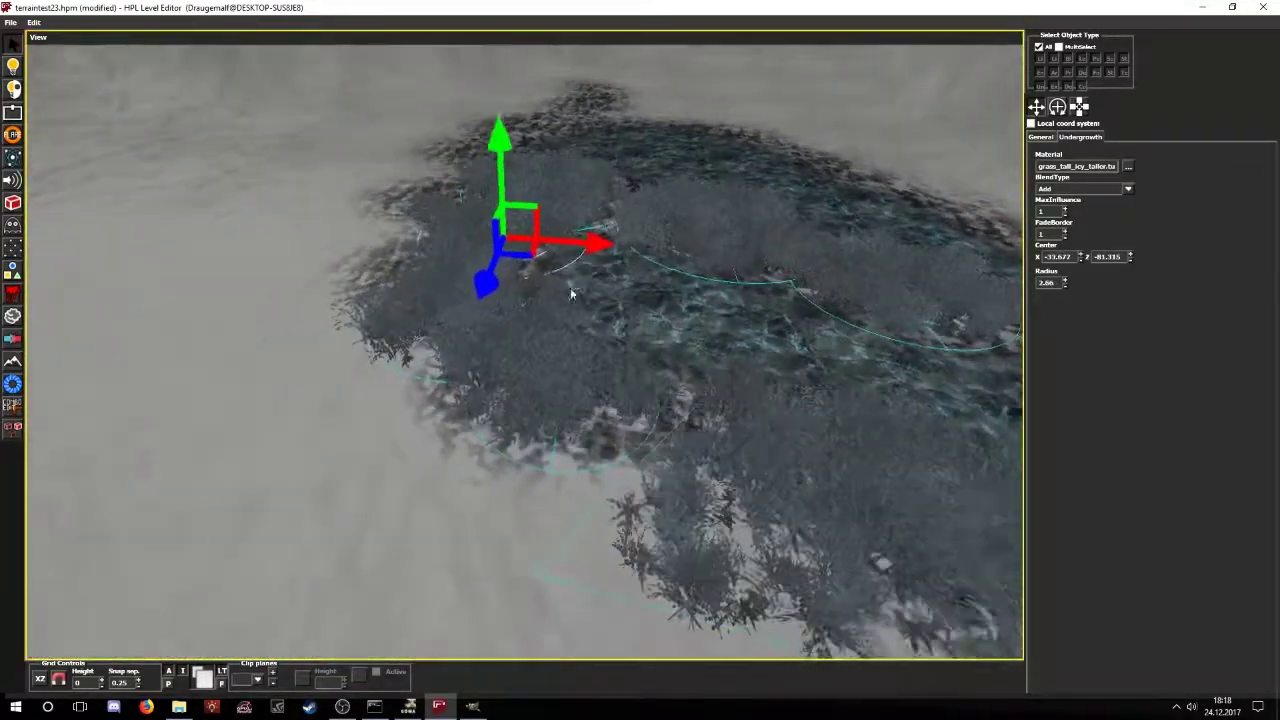
# - Return to undergrowth terrain editing with the Sub blend type and the Circle area
pyautogui.click(548, 402)
pyautogui.moveTo(548, 402); pyautogui.dragTo(586, 437, button='middle')
pyautogui.click(586, 437)
pyautogui.click(13, 361)
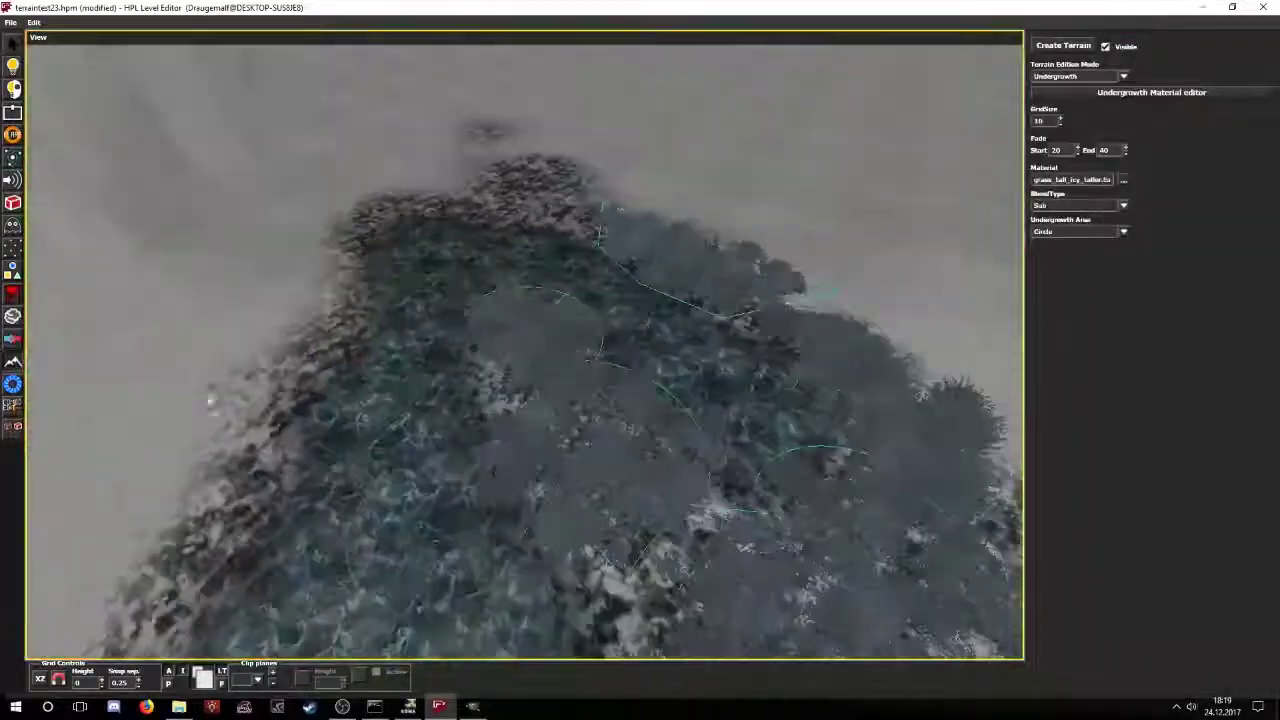
pyautogui.moveTo(306, 369); pyautogui.dragTo(198, 357, button='middle')
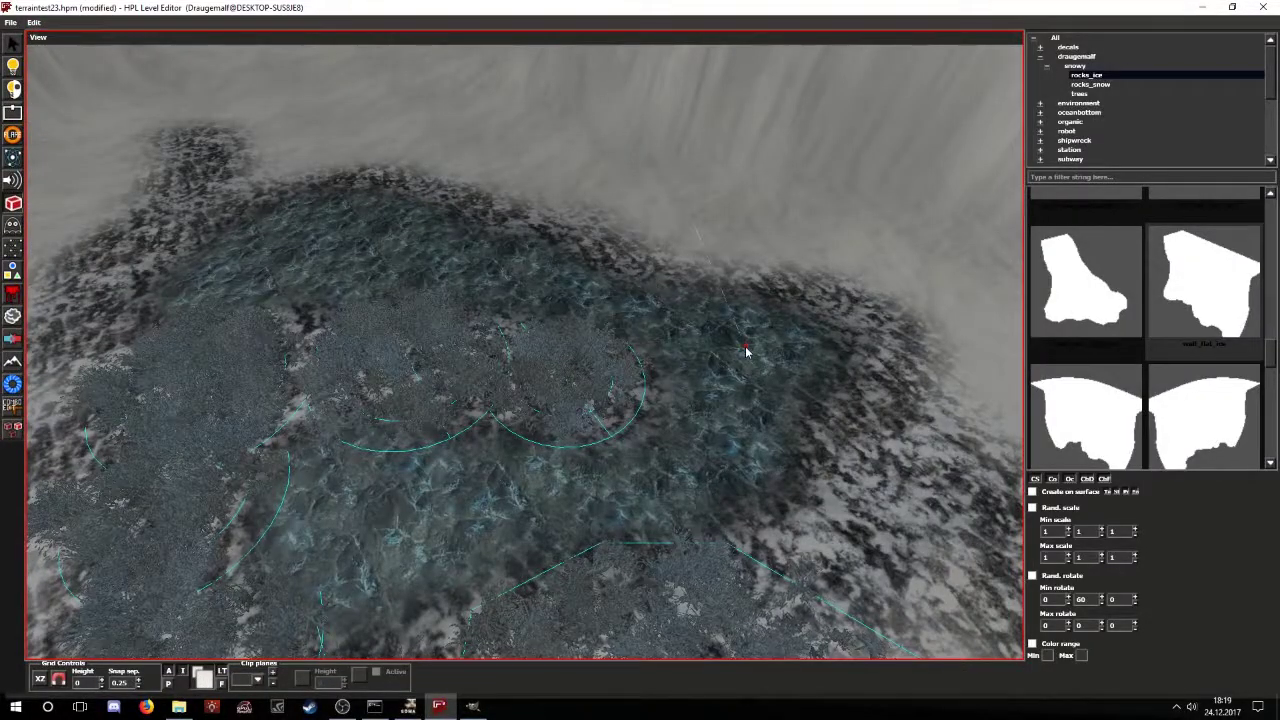
# - Examine the rocks_ice static object models and the snowy surroundings of the painted area for rock placement
pyautogui.scroll(-5, 735, 365)
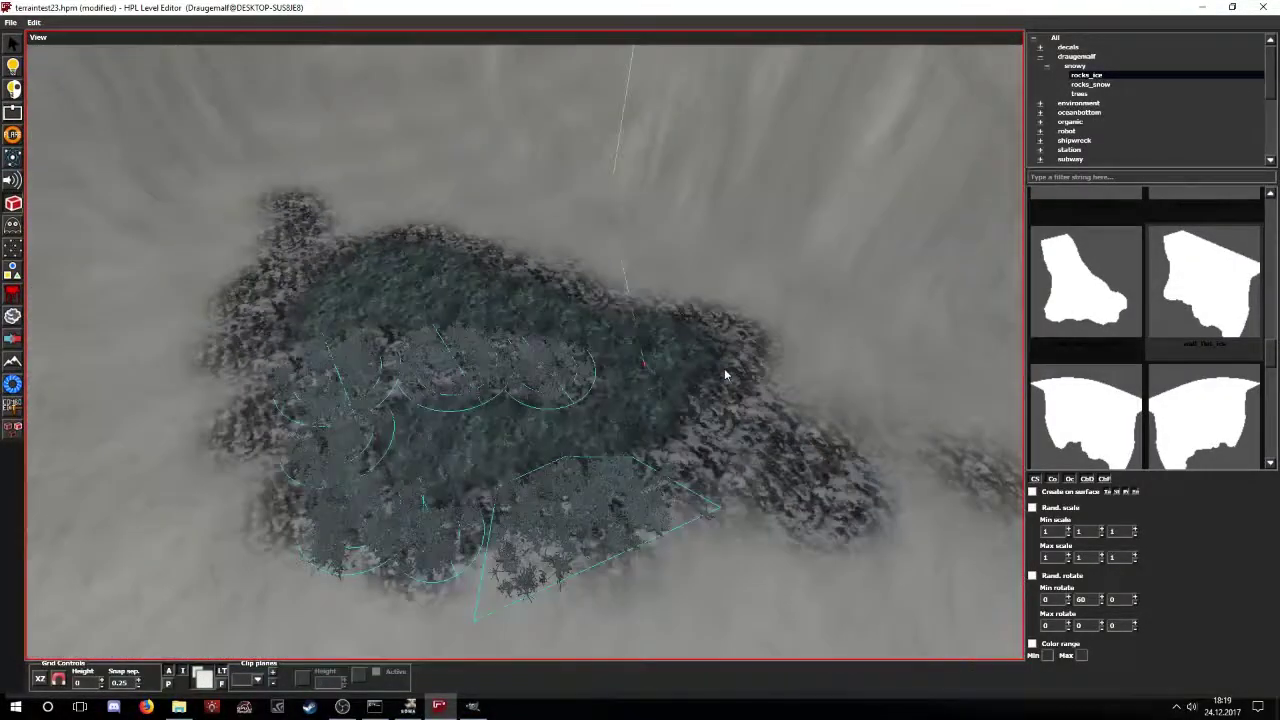
pyautogui.scroll(3, 514, 485)
pyautogui.scroll(-7, 1105, 346)
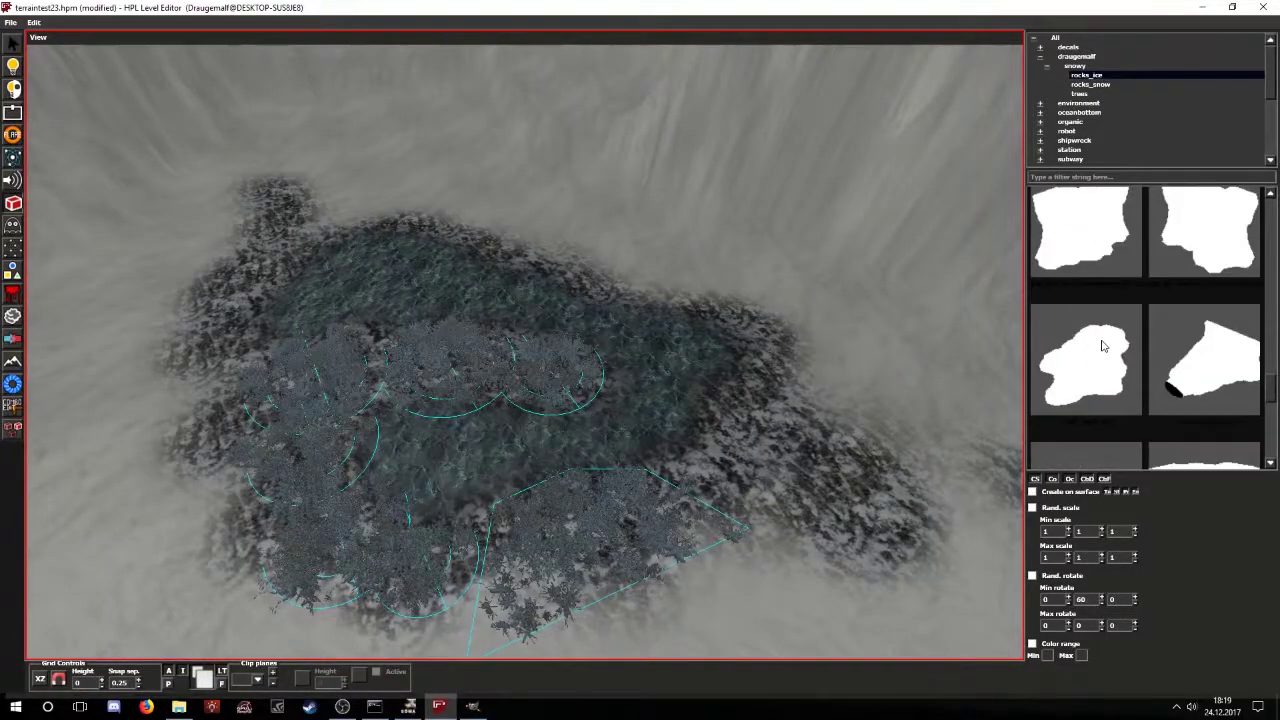
pyautogui.scroll(8, 1105, 346)
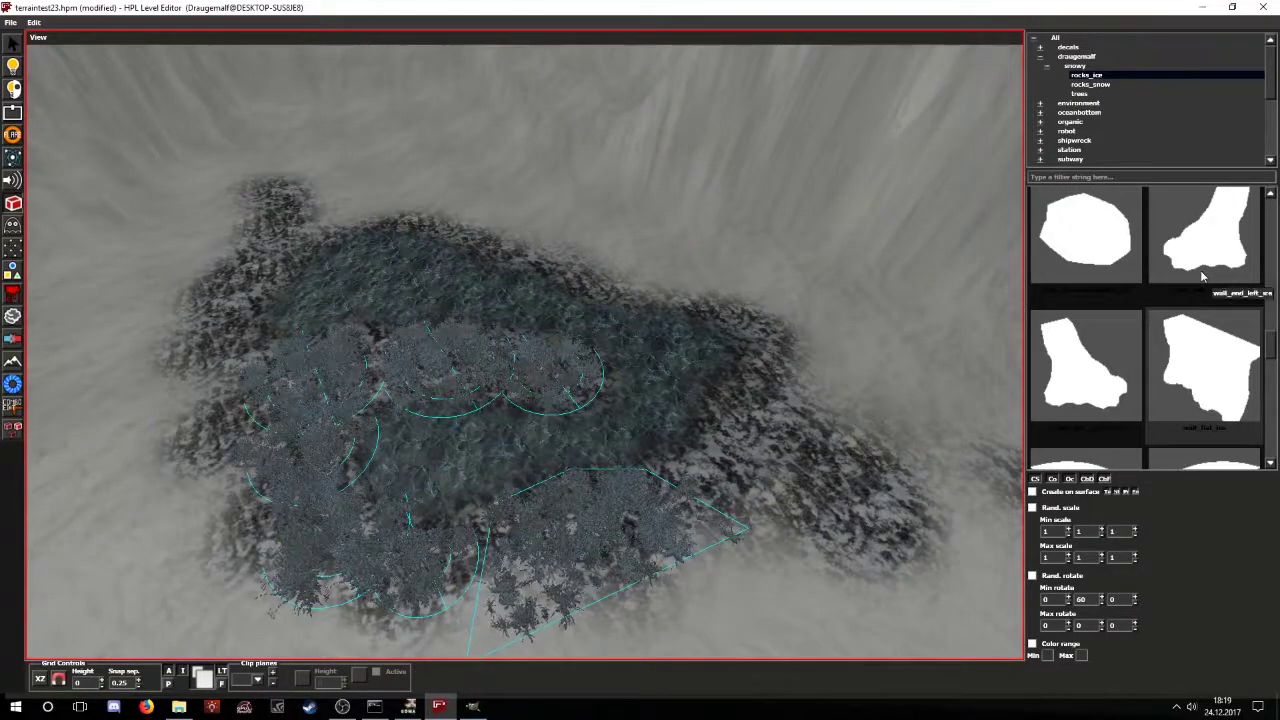
pyautogui.scroll(-3, 750, 347)
pyautogui.scroll(3, 590, 394)
pyautogui.moveTo(574, 278); pyautogui.dragTo(638, 422, button='middle')
pyautogui.scroll(2, 541, 412)
pyautogui.scroll(-4, 541, 412)
pyautogui.scroll(3, 645, 460)
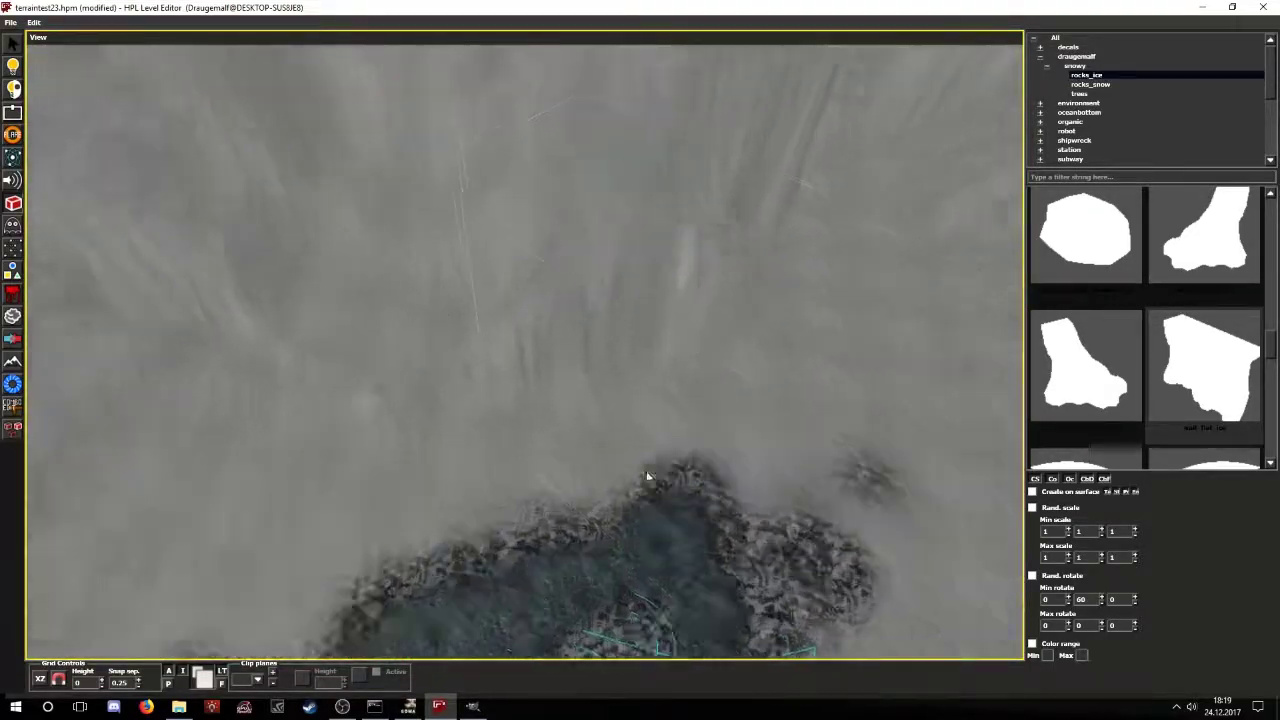
pyautogui.scroll(4, 1105, 346)
pyautogui.scroll(3, 1105, 346)
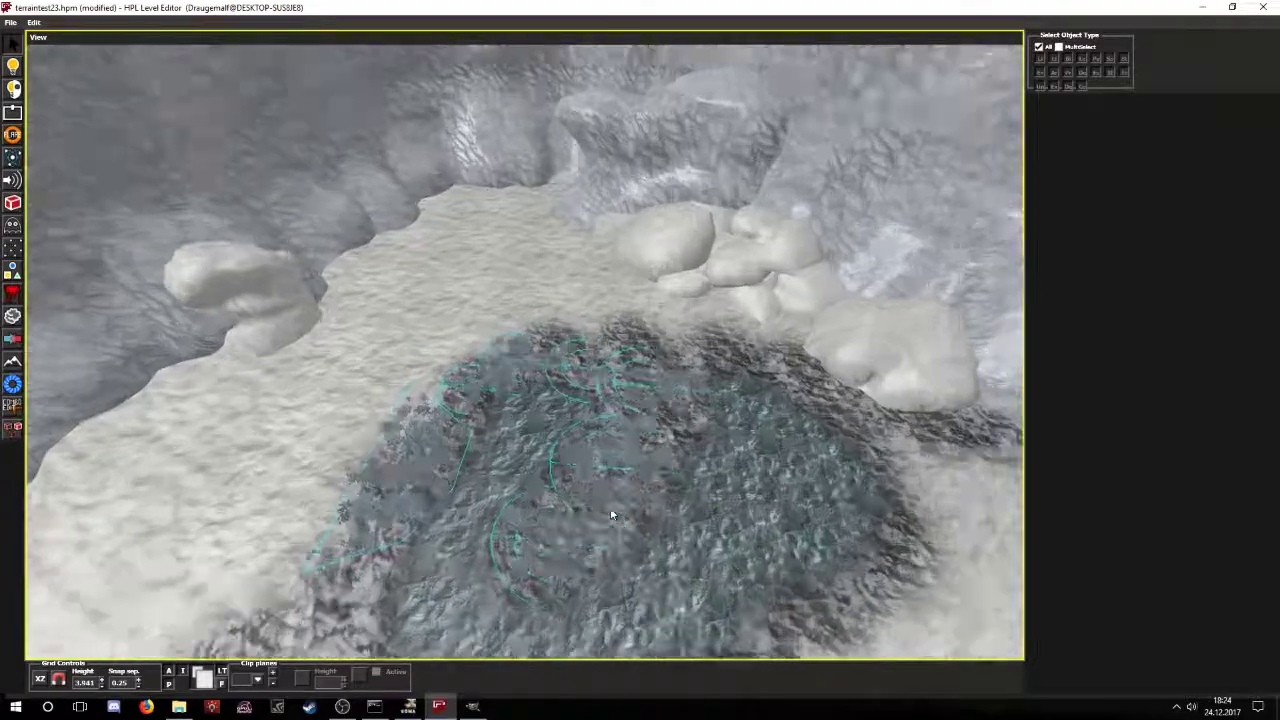
# - Place snowy trees along the undergrowth edge, created on surface, with random scale 1 to 1.5 and maximum Y rotation 370
pyautogui.click(14, 204)
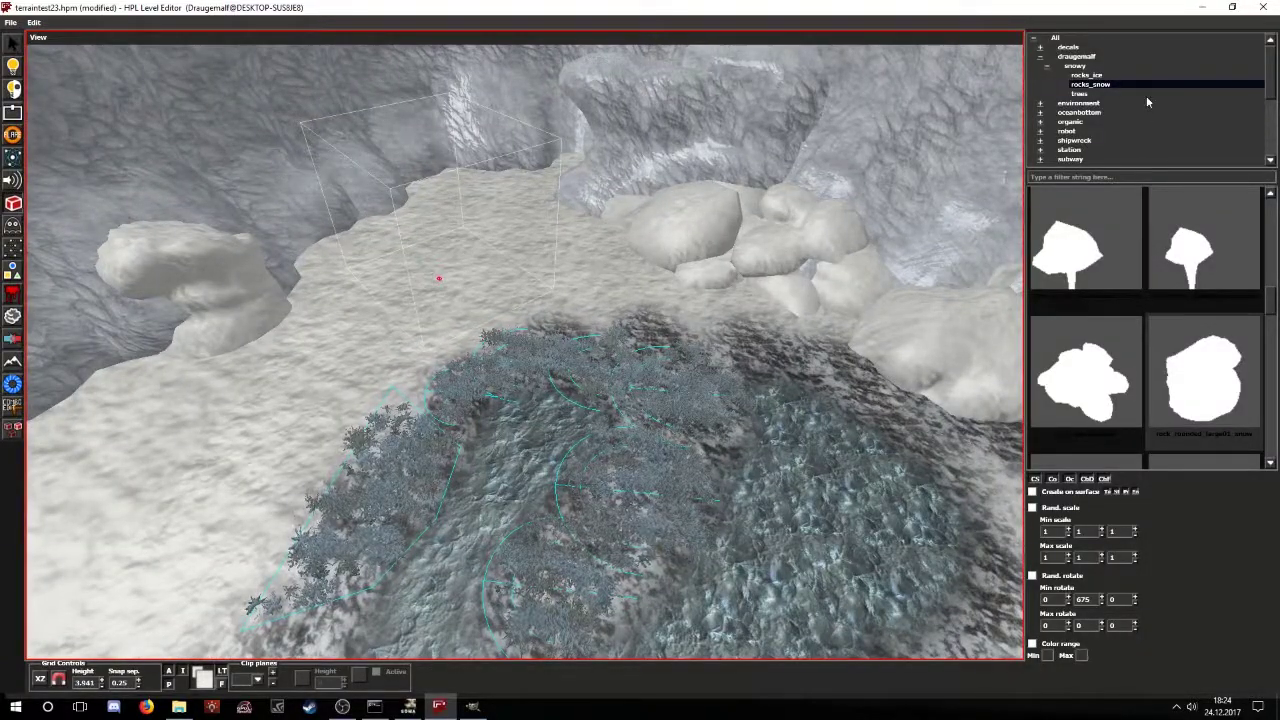
pyautogui.click(1090, 94)
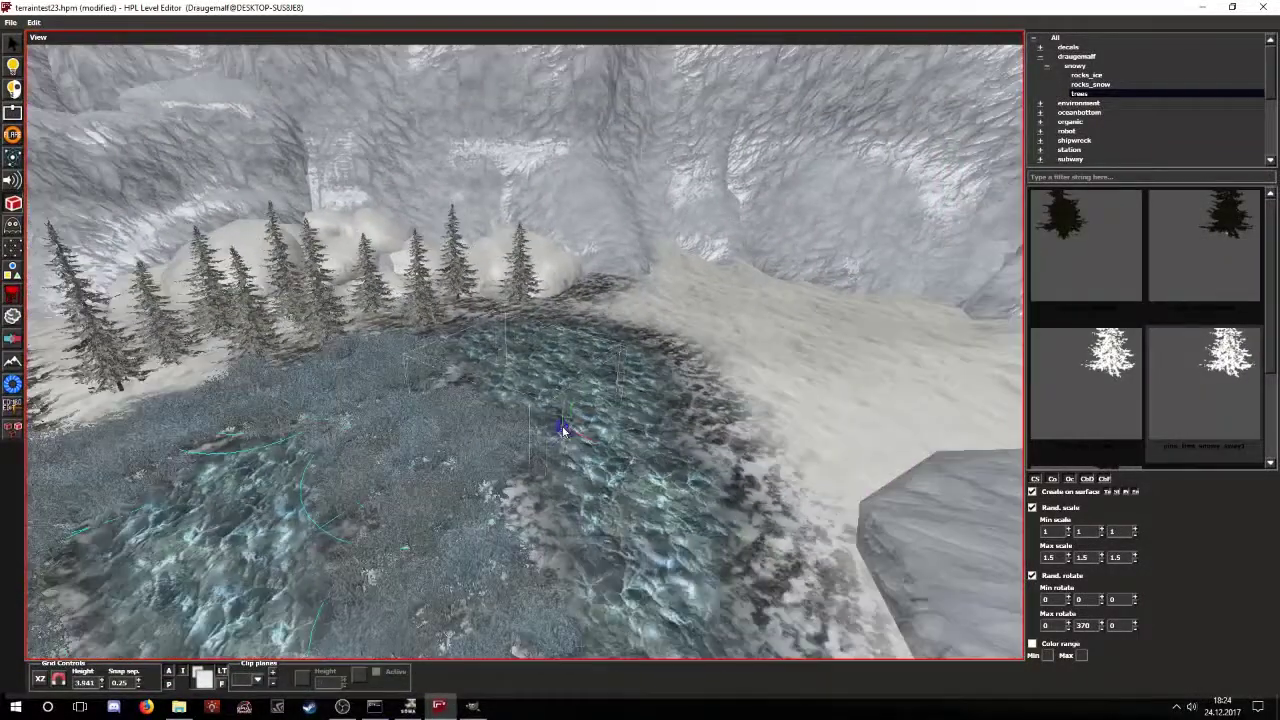
pyautogui.press('1')
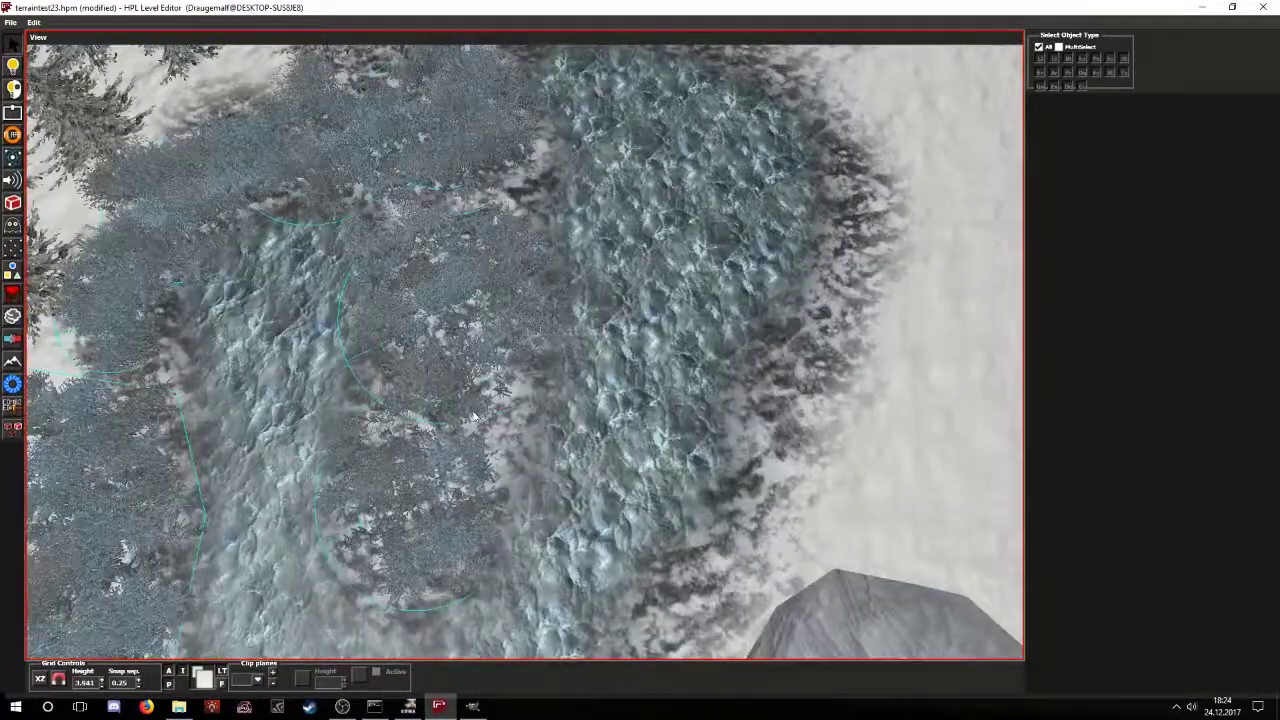
pyautogui.click(414, 514)
pyautogui.press('Escape')
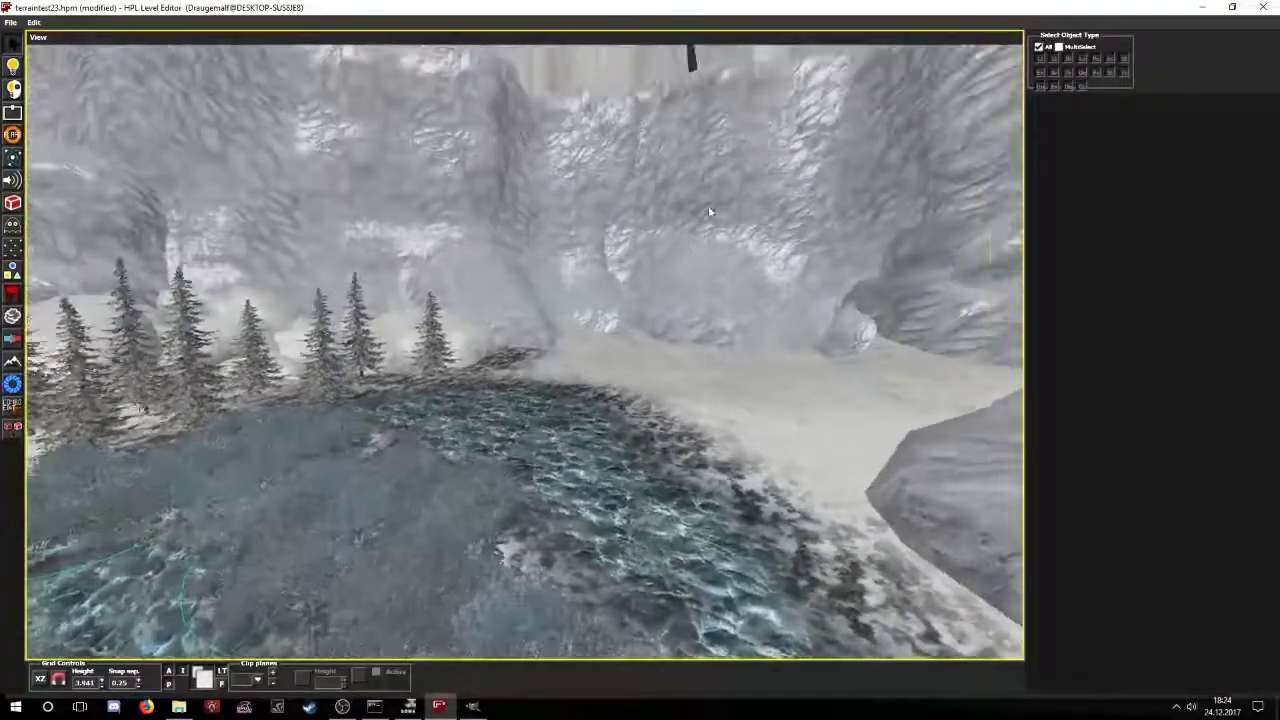
pyautogui.moveTo(709, 211); pyautogui.dragTo(366, 297, button='middle')
# - Activate the environment particles in the level settings
pyautogui.click(42, 37)
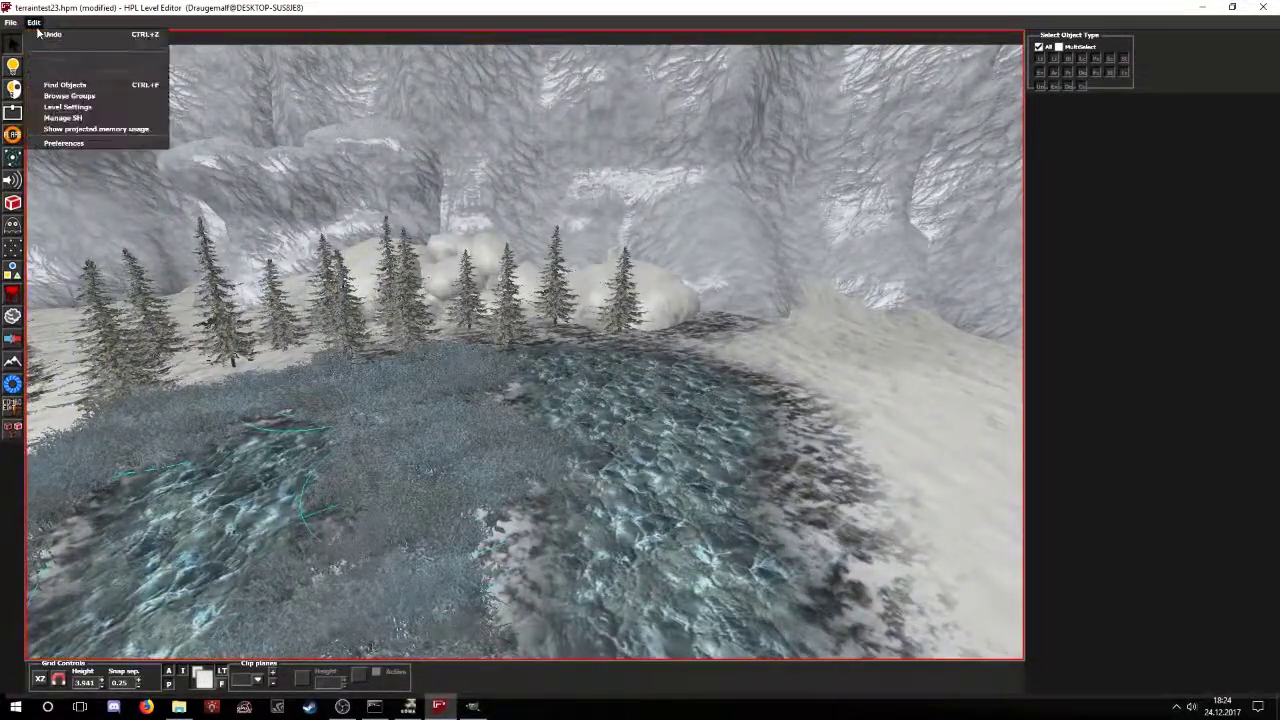
pyautogui.click(75, 108)
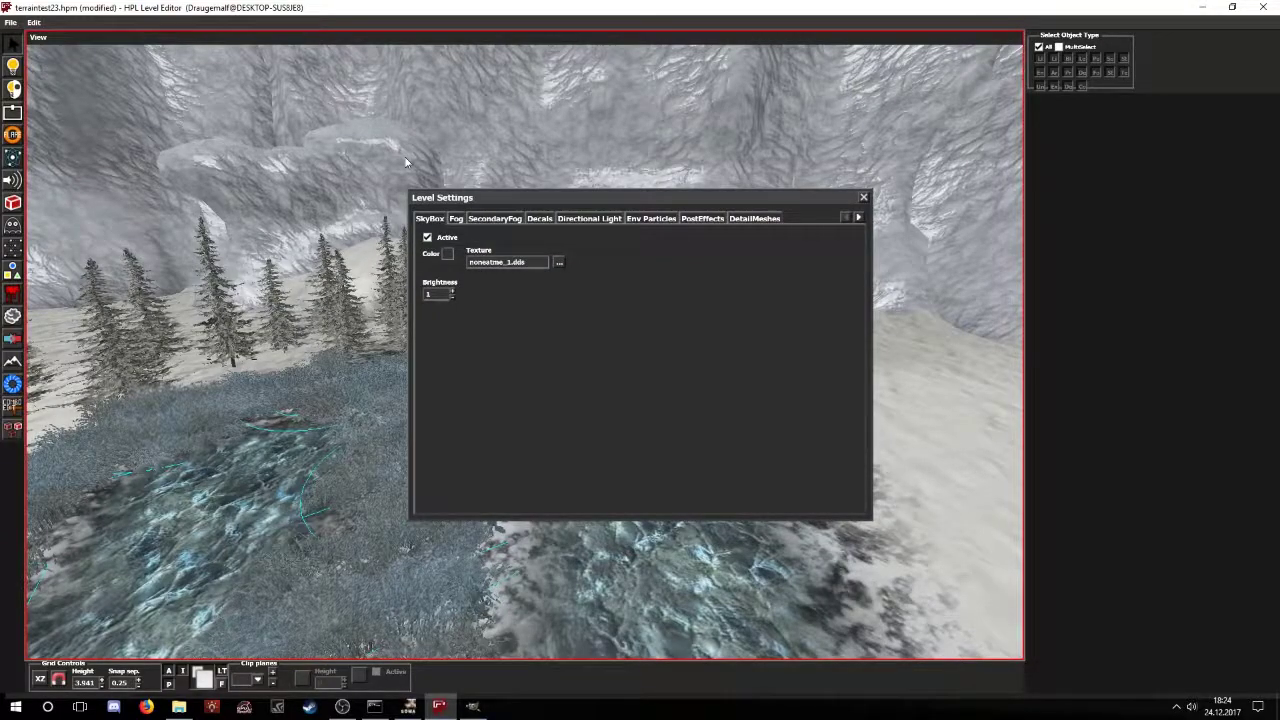
pyautogui.click(660, 218)
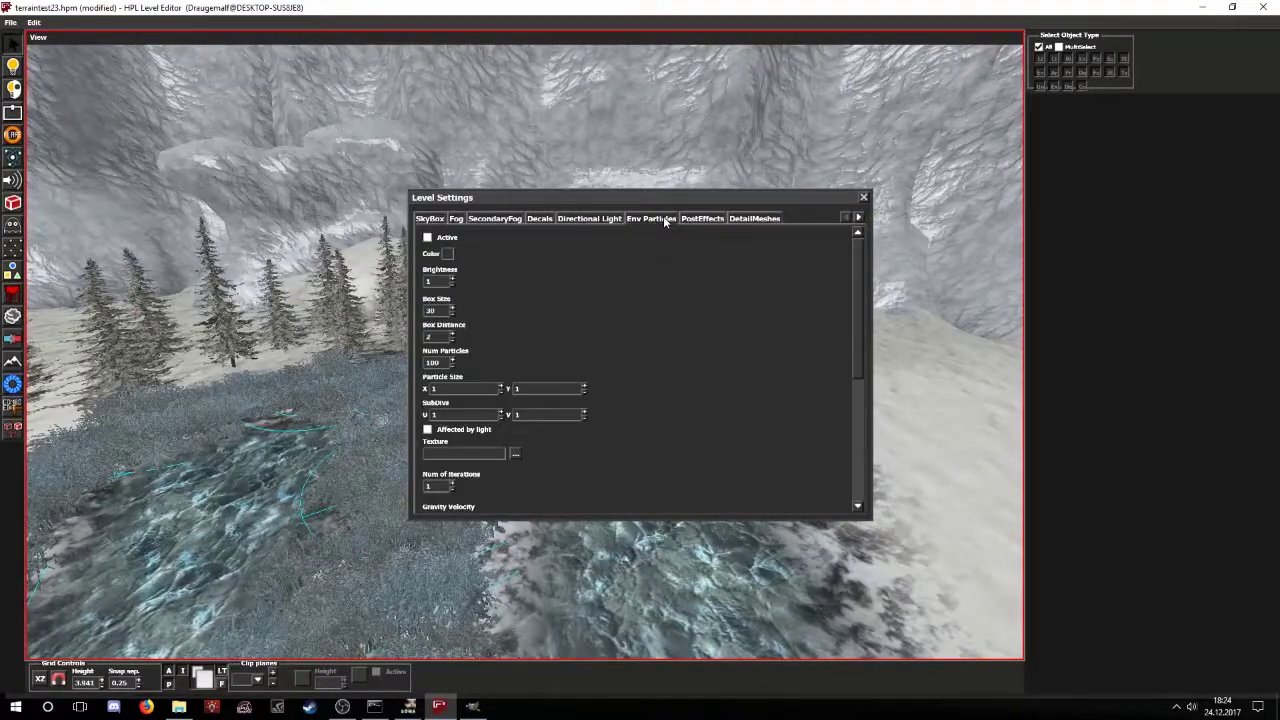
pyautogui.click(430, 237)
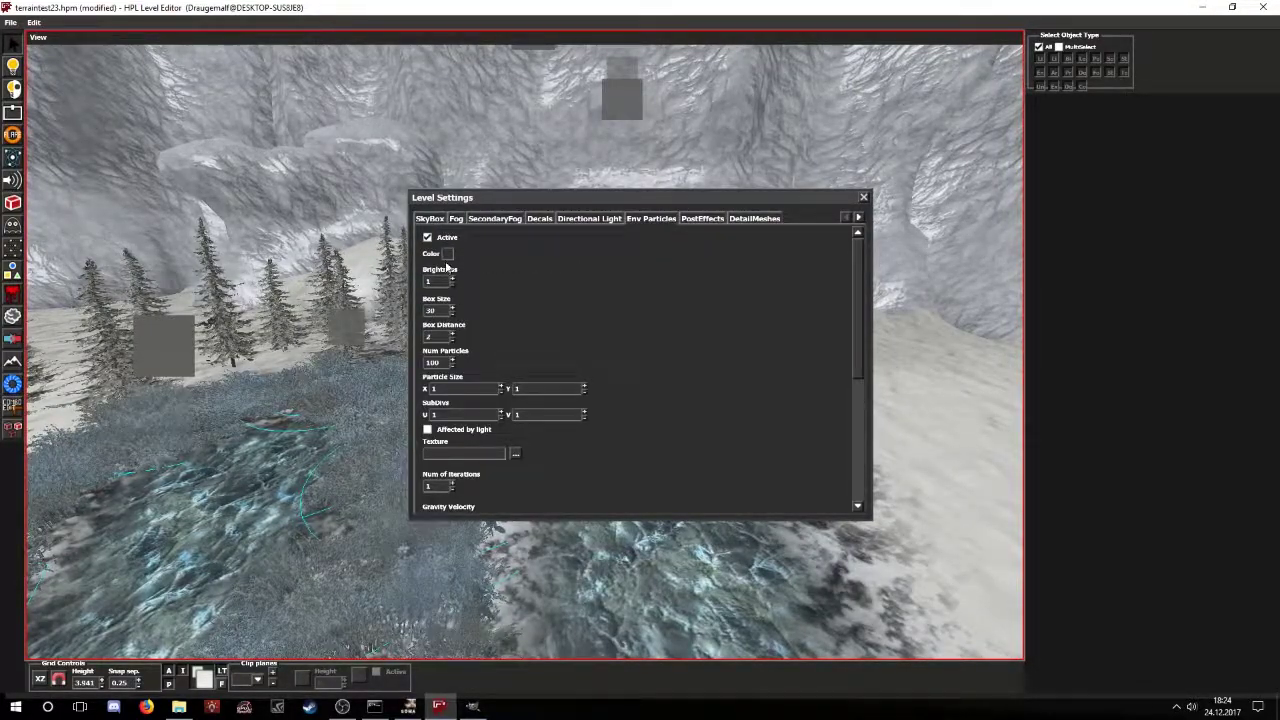
# - Assign the dust_light_tiny.dds texture from the dust materials folder to the environment particles
pyautogui.click(514, 455)
pyautogui.click(394, 313)
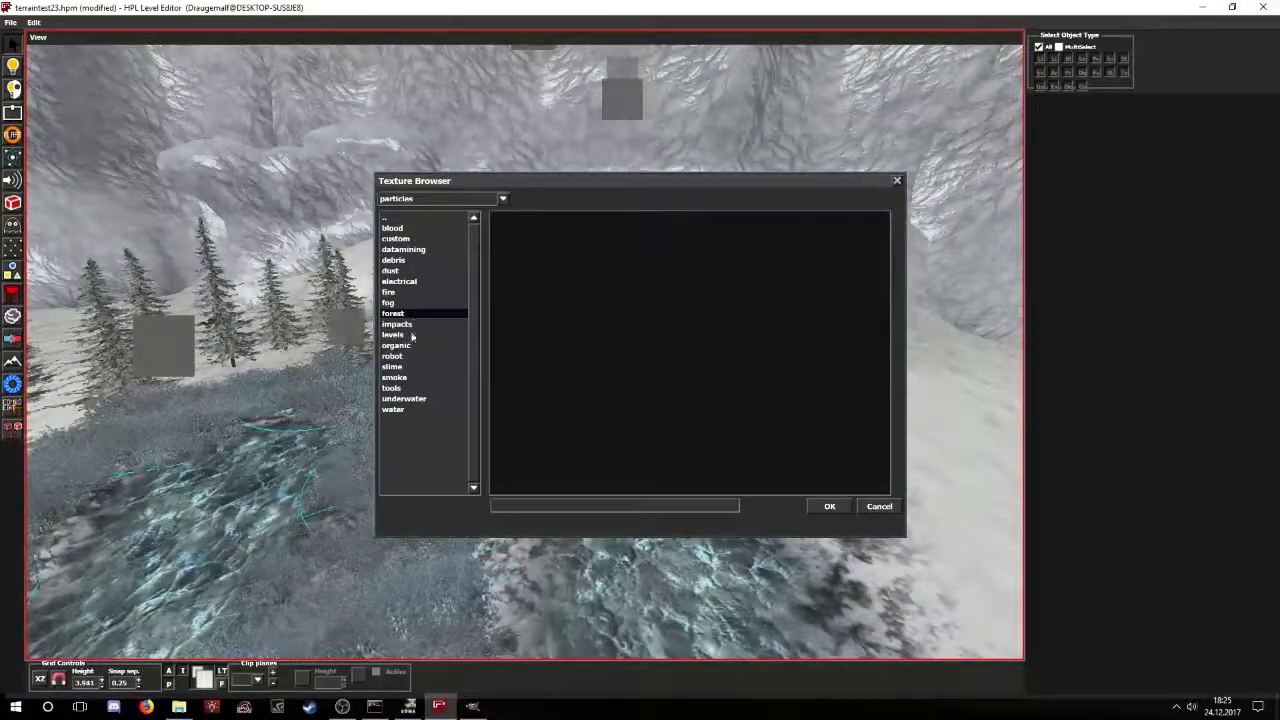
pyautogui.doubleClick(400, 272)
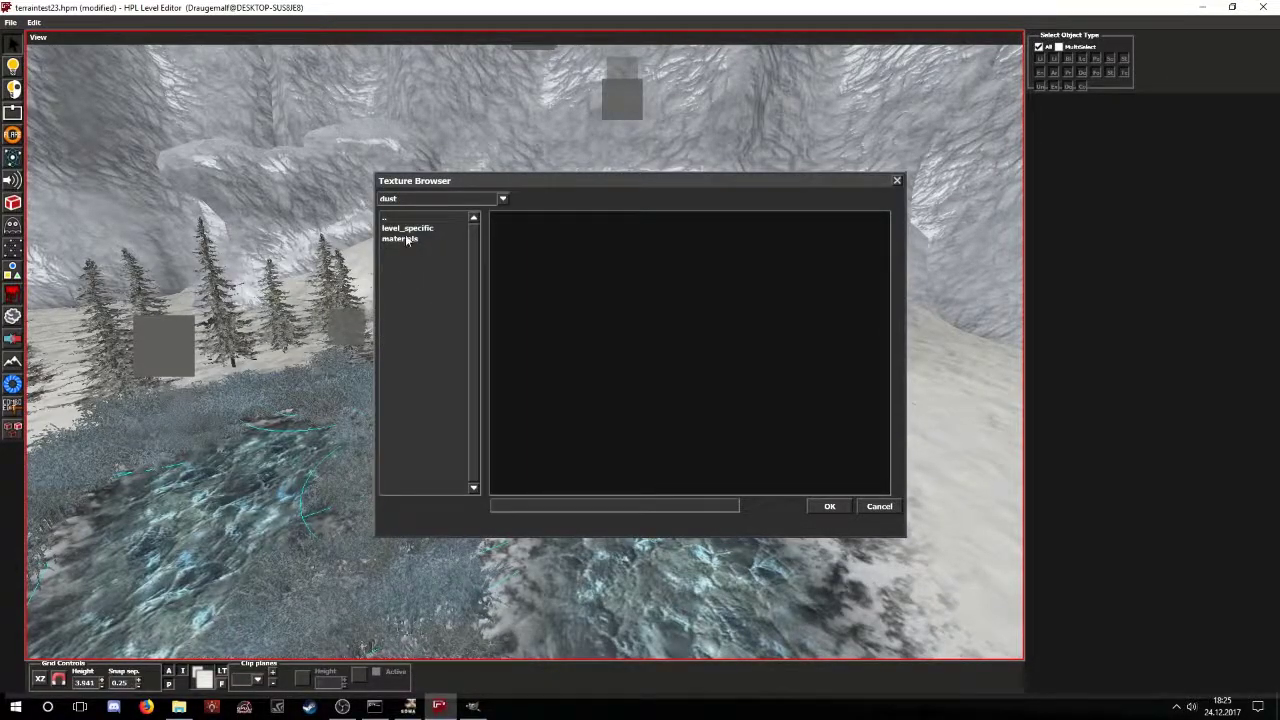
pyautogui.click(407, 239)
pyautogui.doubleClick(407, 240)
pyautogui.doubleClick(777, 272)
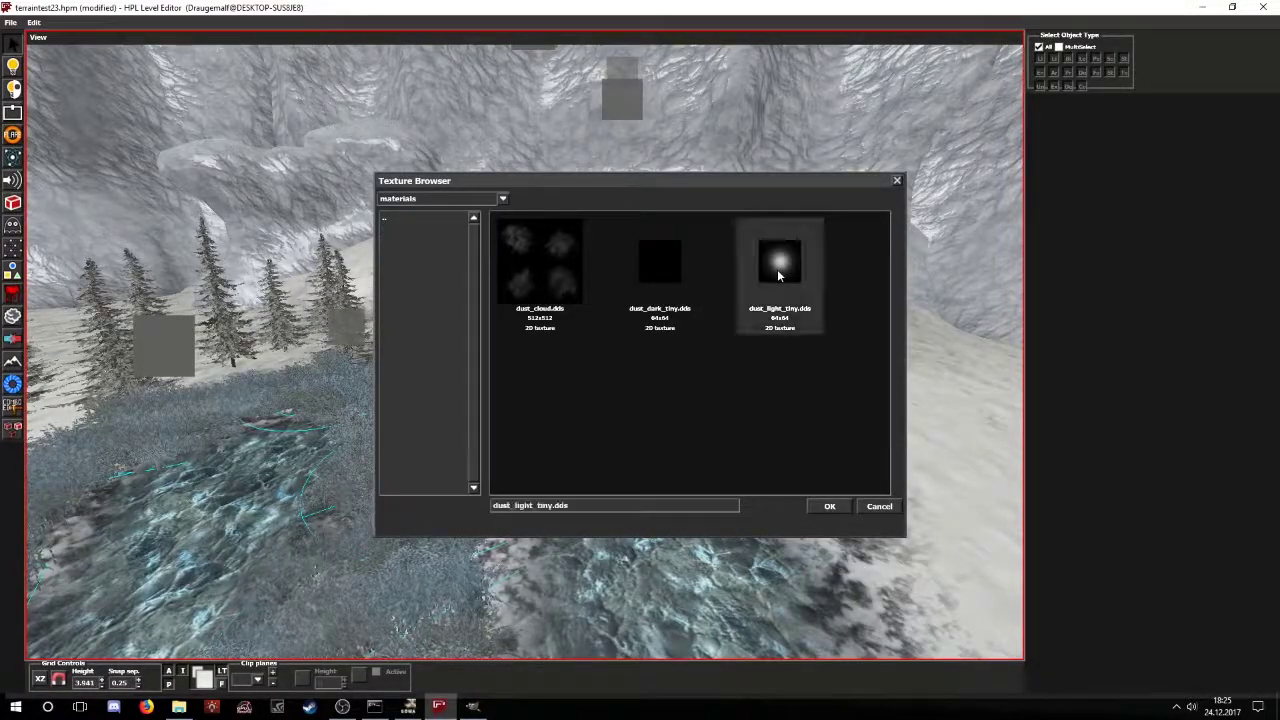
pyautogui.scroll(5, 257, 422)
pyautogui.scroll(-3, 266, 411)
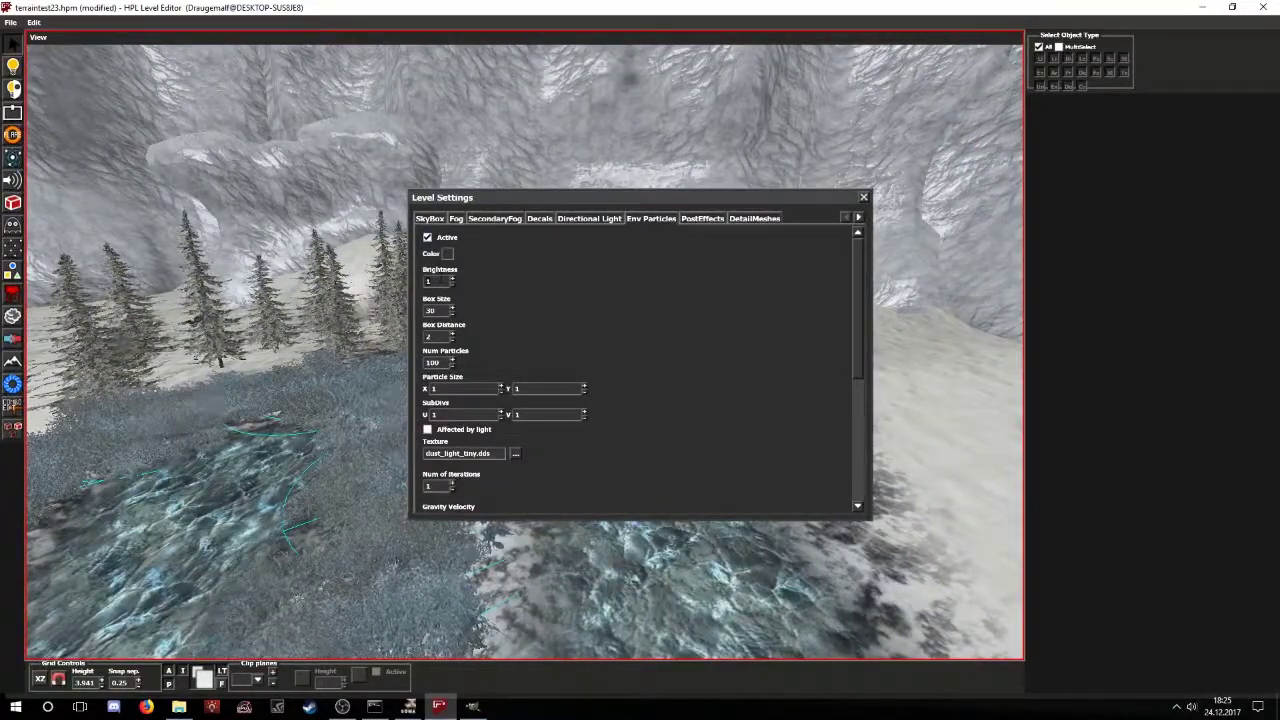
# - Set the particles to brightness 25, box size 15, box distance 5, 4000 particles, size 0.1 by 0.1 and 4 iterations
pyautogui.click(558, 530)
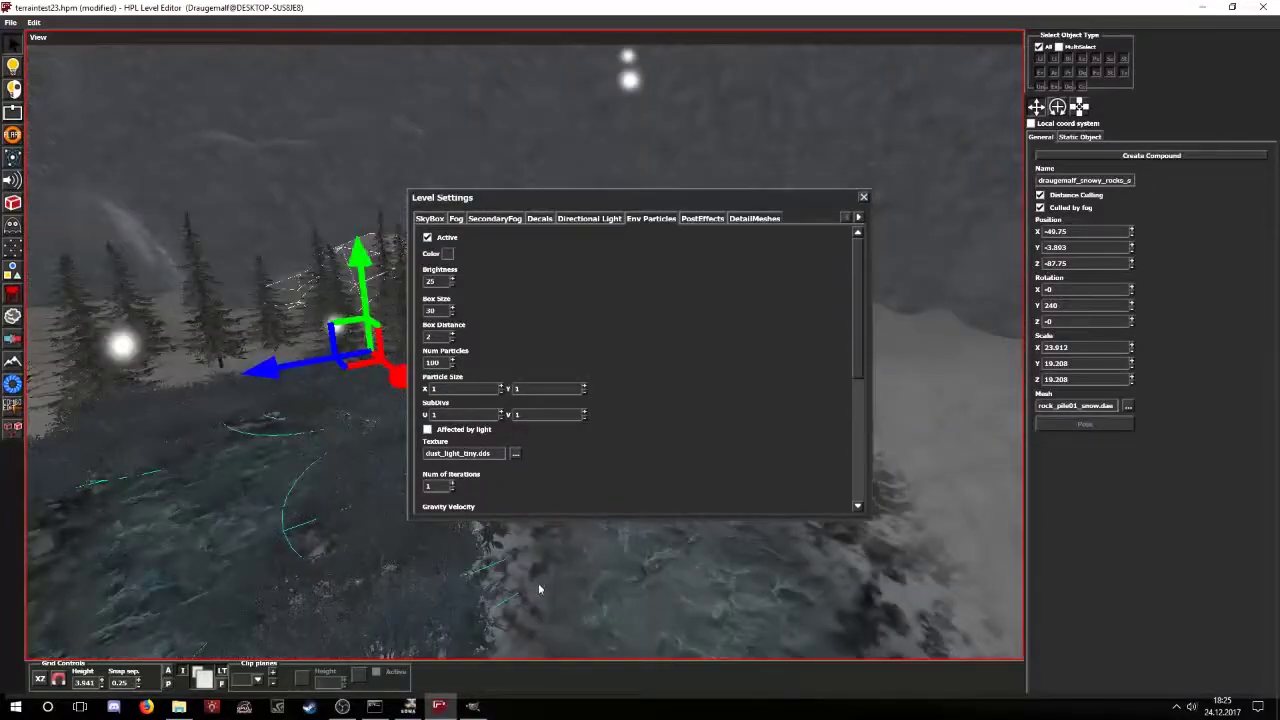
pyautogui.click(540, 589)
pyautogui.keyDown('alt'); pyautogui.moveTo(403, 490); pyautogui.dragTo(429, 426); pyautogui.keyUp('alt')
pyautogui.click(459, 388)
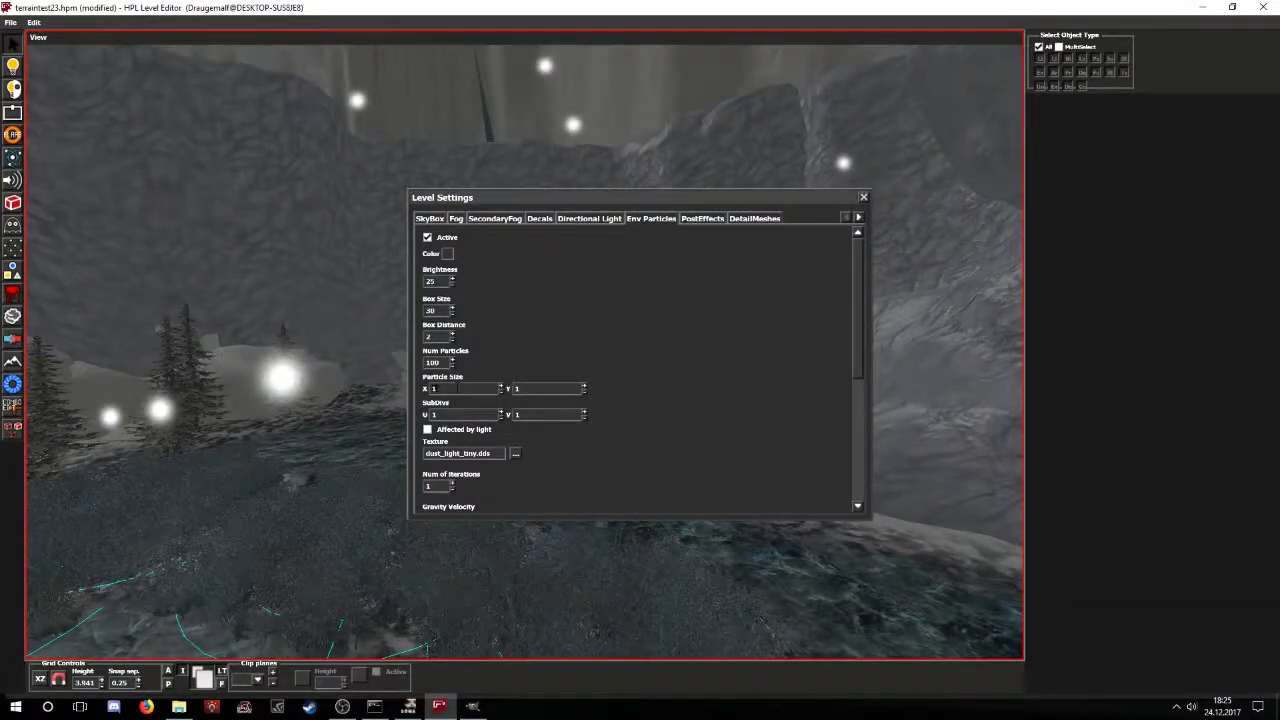
pyautogui.press('Return')
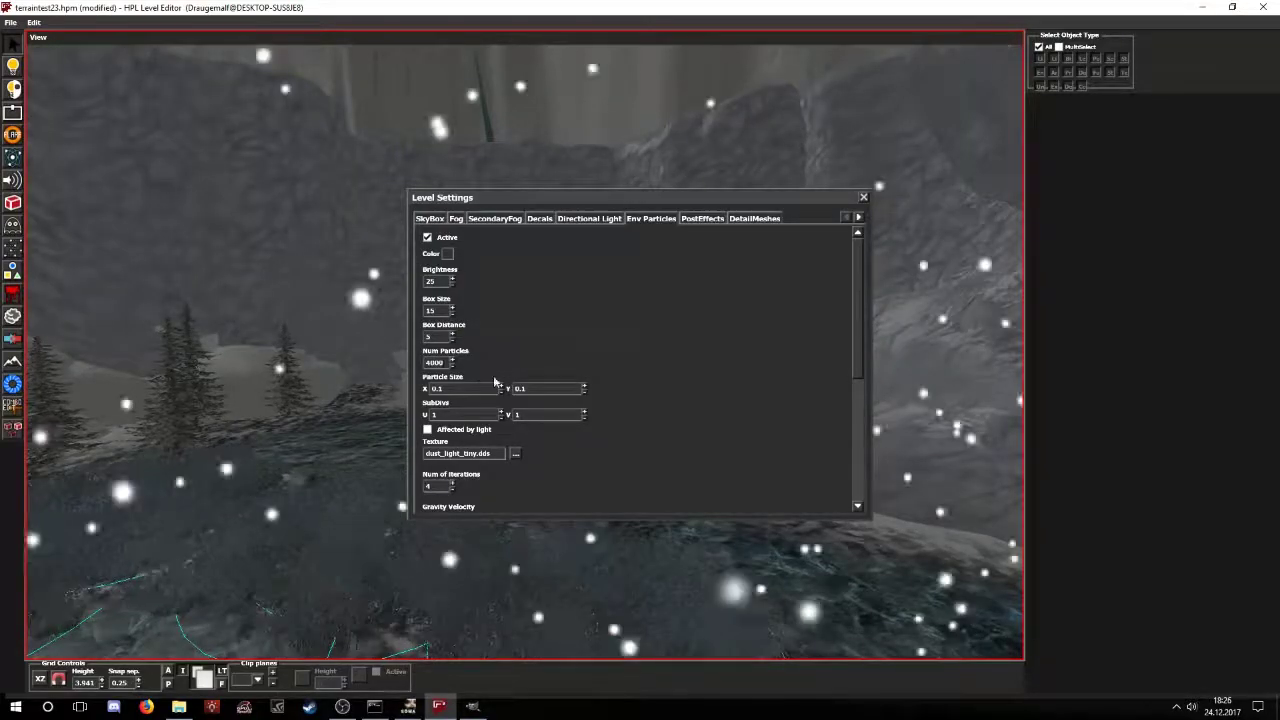
# - Set the environment particles to width 0.02 and 6 iterations, with gravity velocity Y -0.5 and wind velocity X 0.5
pyautogui.scroll(-2, 494, 383)
pyautogui.scroll(-2, 452, 401)
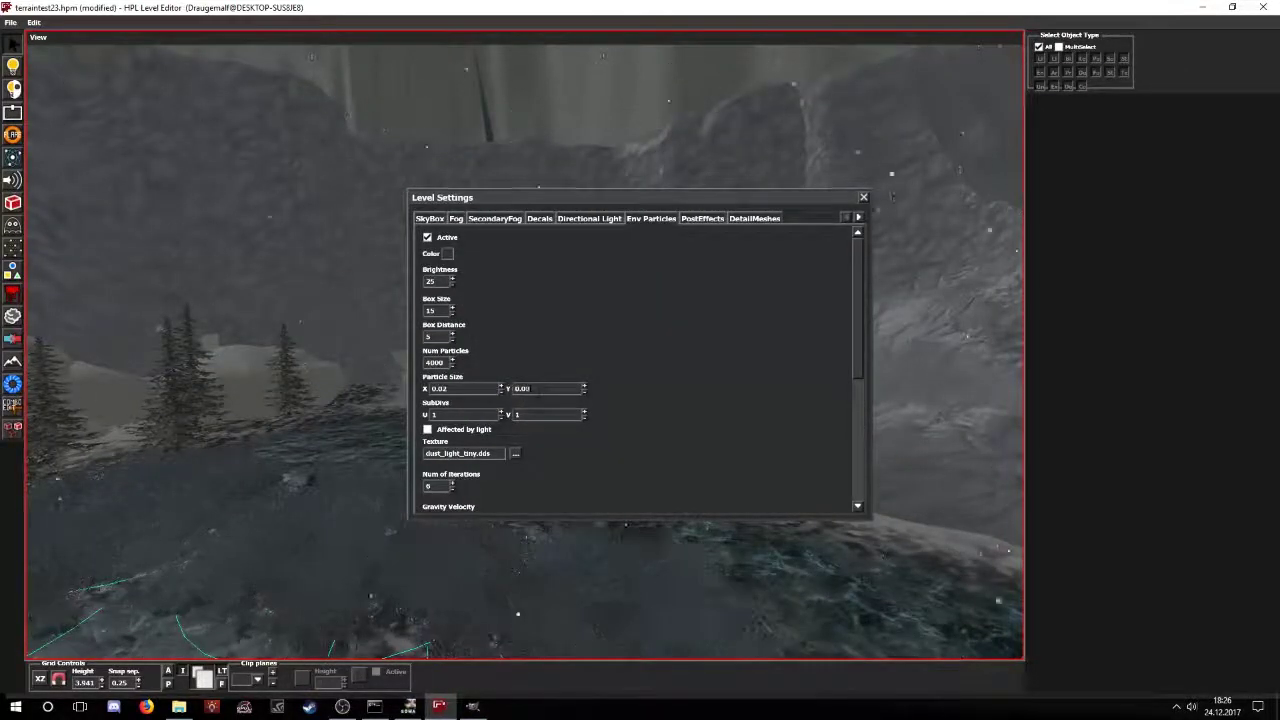
pyautogui.scroll(-3, 531, 497)
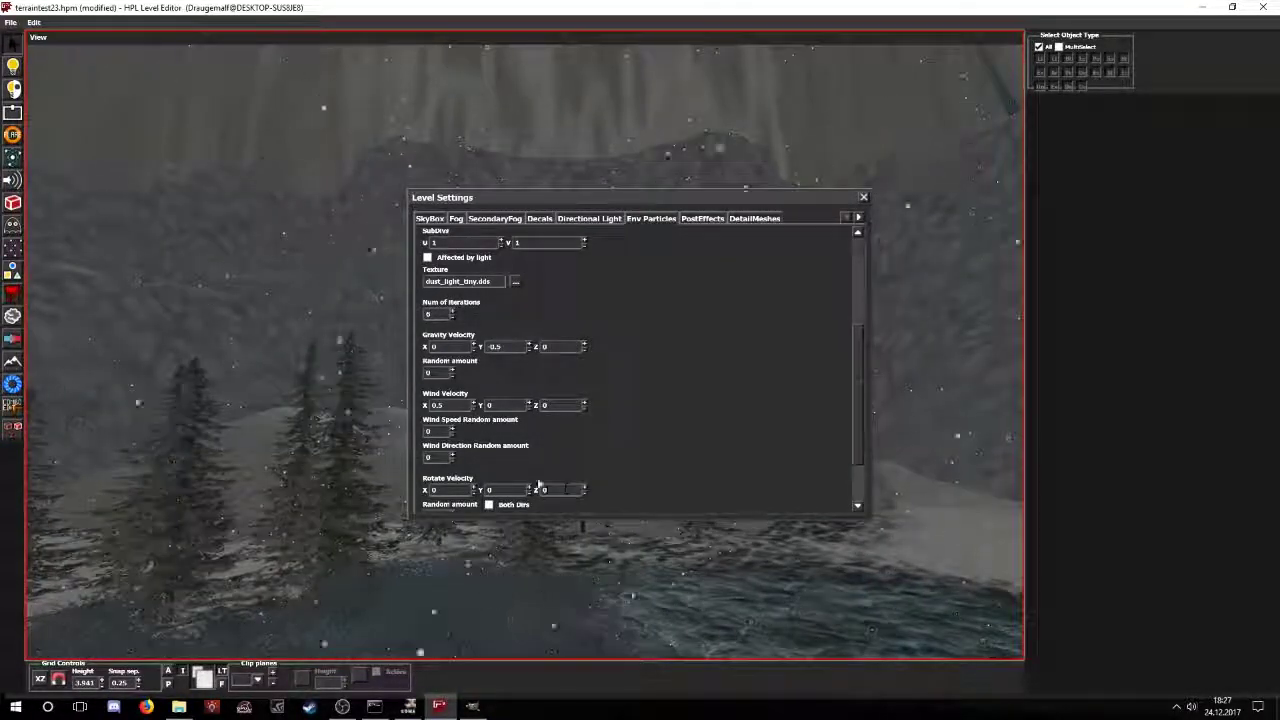
# - Set the environment particles' box distance to 2 and particle width to 0.01, and edit the fade-out range with a start of 10
pyautogui.write('5')
pyautogui.press('Return')
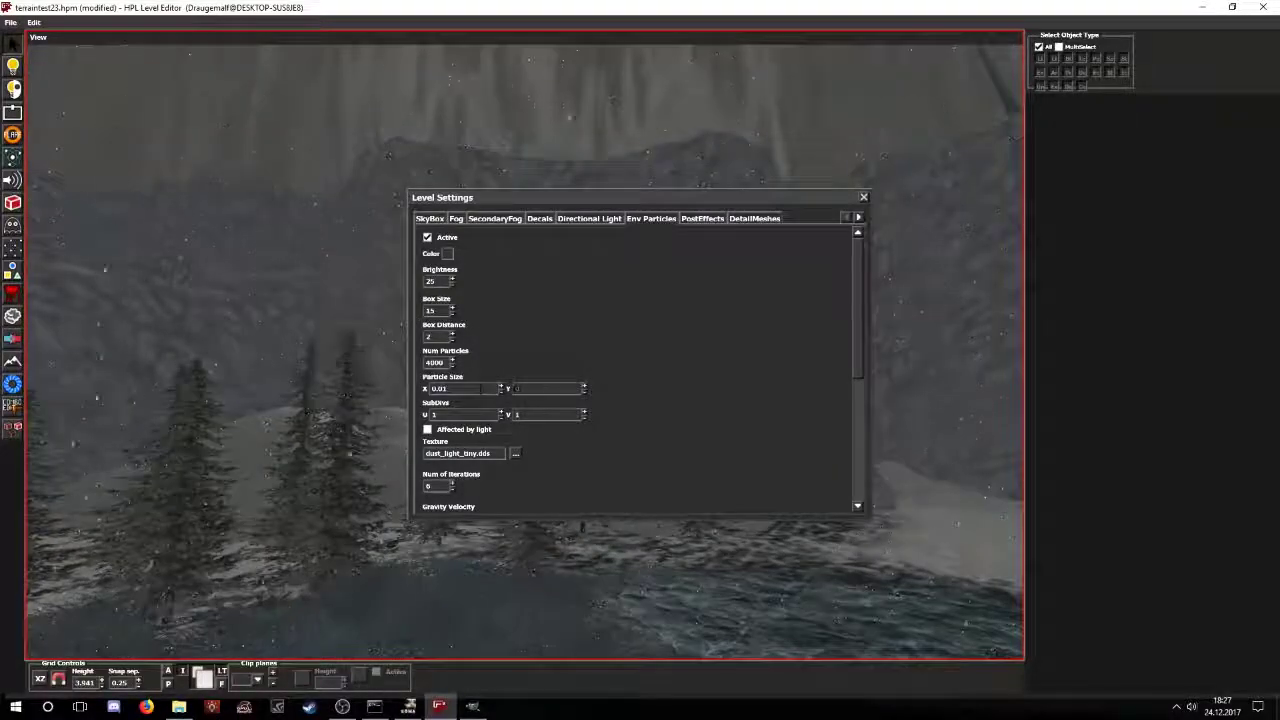
pyautogui.scroll(-5, 637, 370)
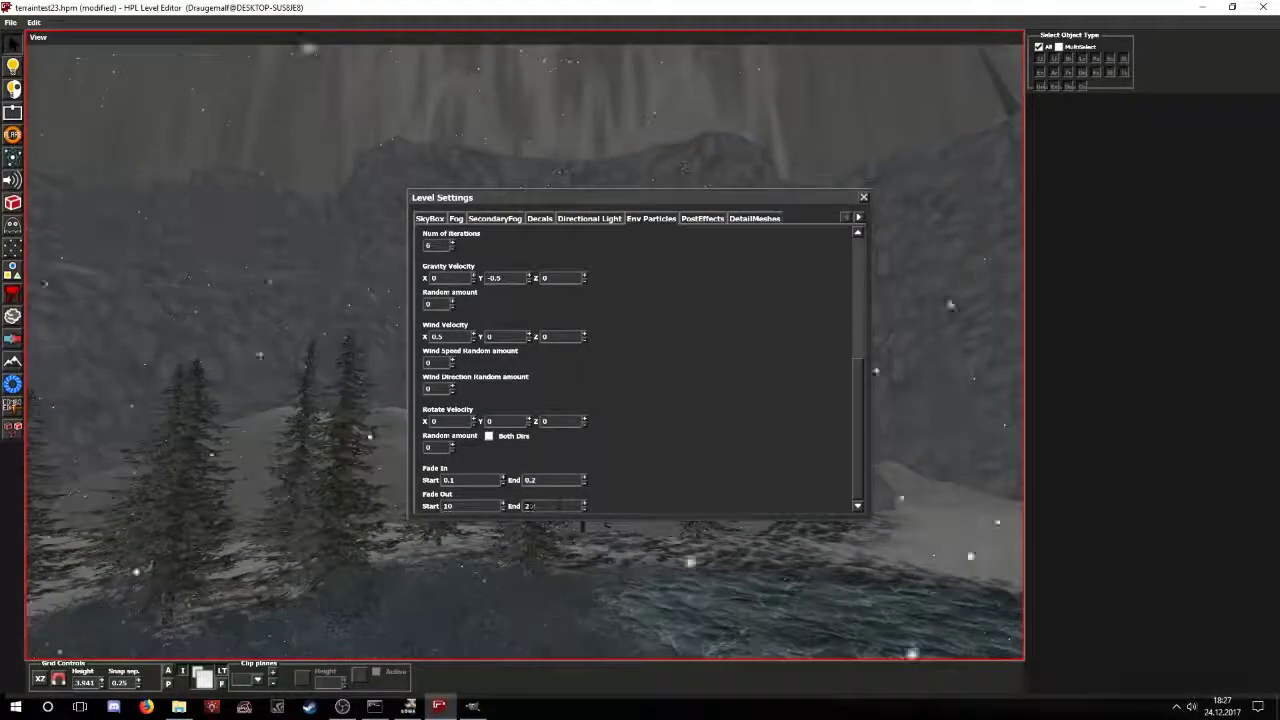
pyautogui.scroll(5, 554, 260)
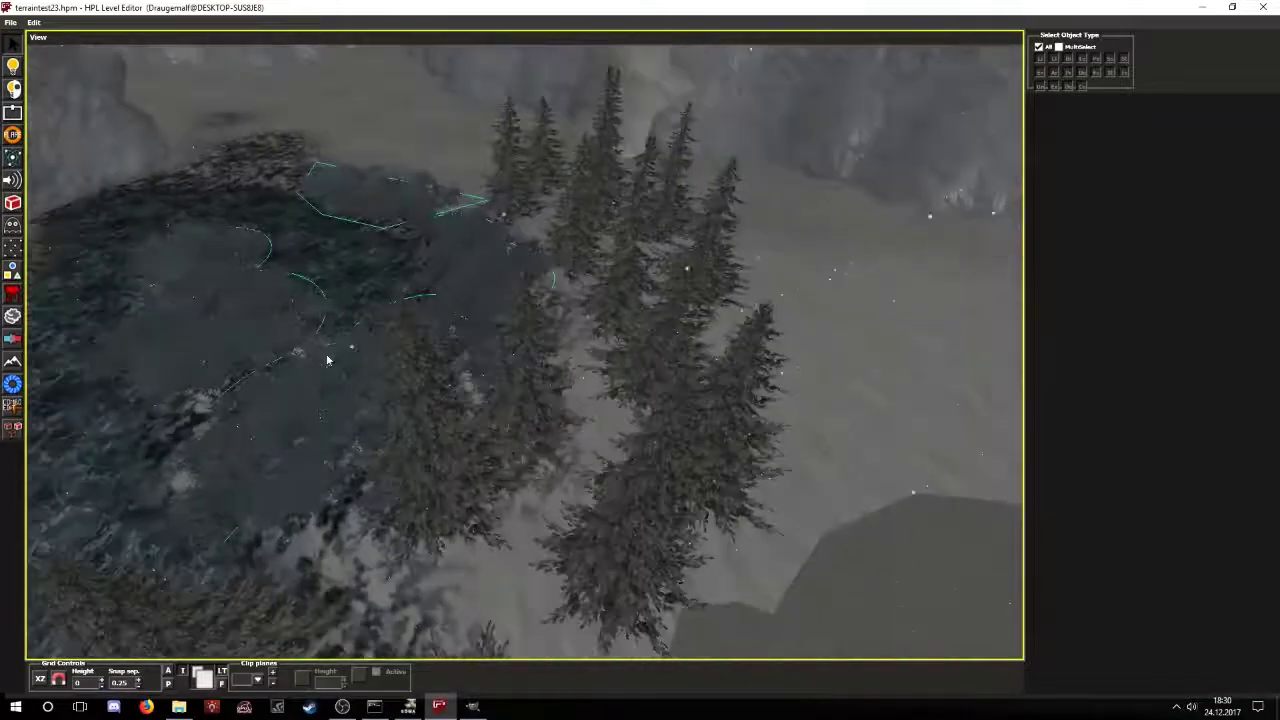
pyautogui.keyDown('alt'); pyautogui.moveTo(560, 440); pyautogui.dragTo(61, 233); pyautogui.keyUp('alt')
pyautogui.click(14, 228)
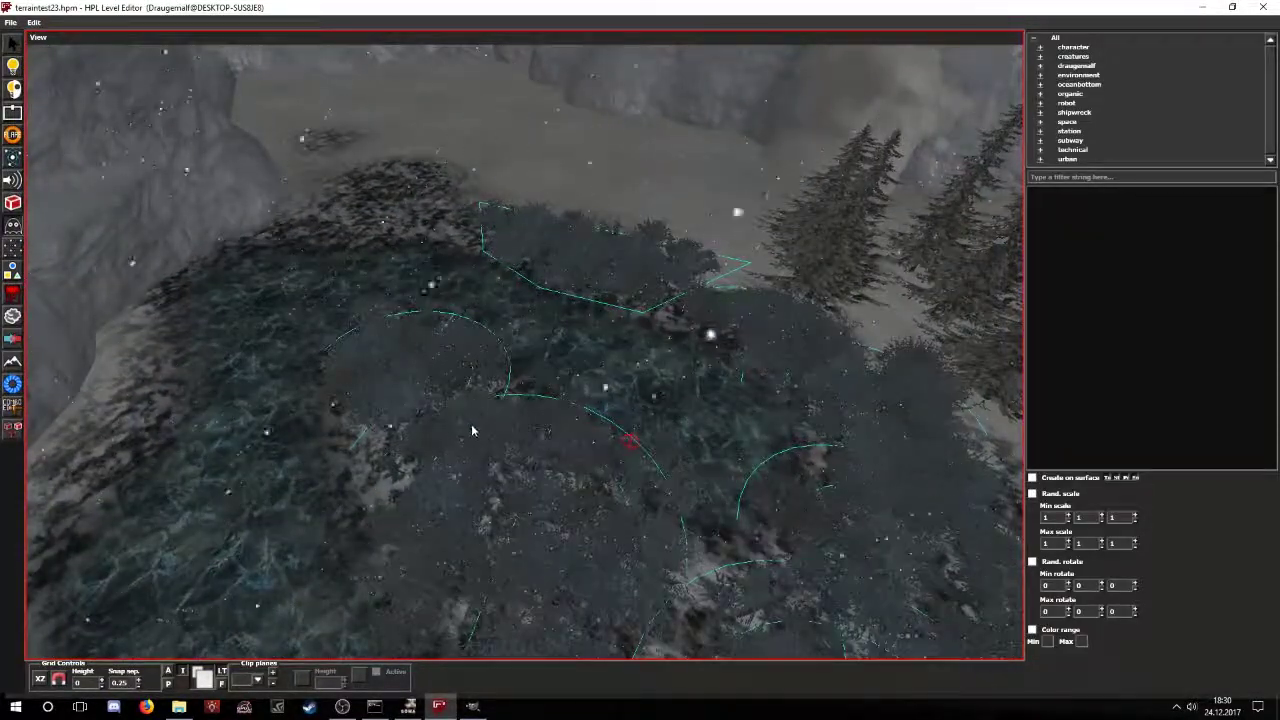
pyautogui.scroll(-4, 430, 450)
pyautogui.press('1')
pyautogui.scroll(3, 560, 370)
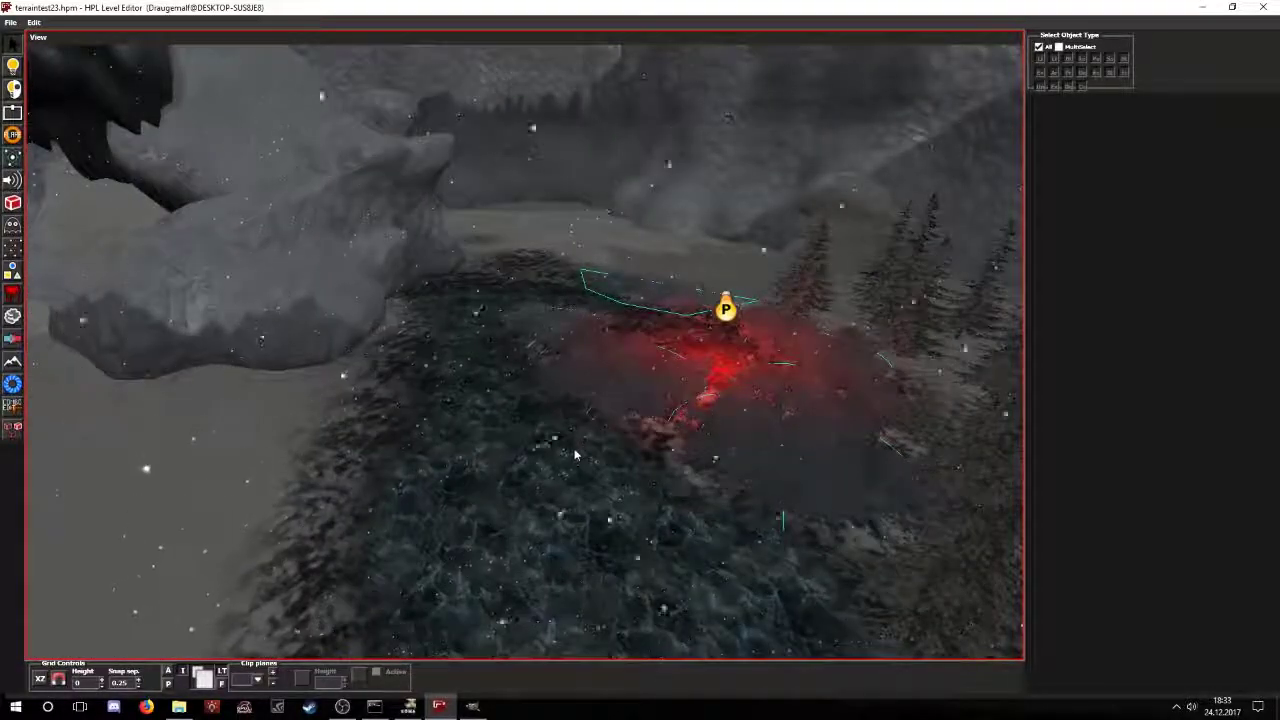
# - Examine the red point light's effect on the undergrowth, terrain and trees from several angles and distances
pyautogui.scroll(3, 674, 430)
pyautogui.keyDown('alt'); pyautogui.moveTo(677, 355); pyautogui.dragTo(616, 487); pyautogui.keyUp('alt')
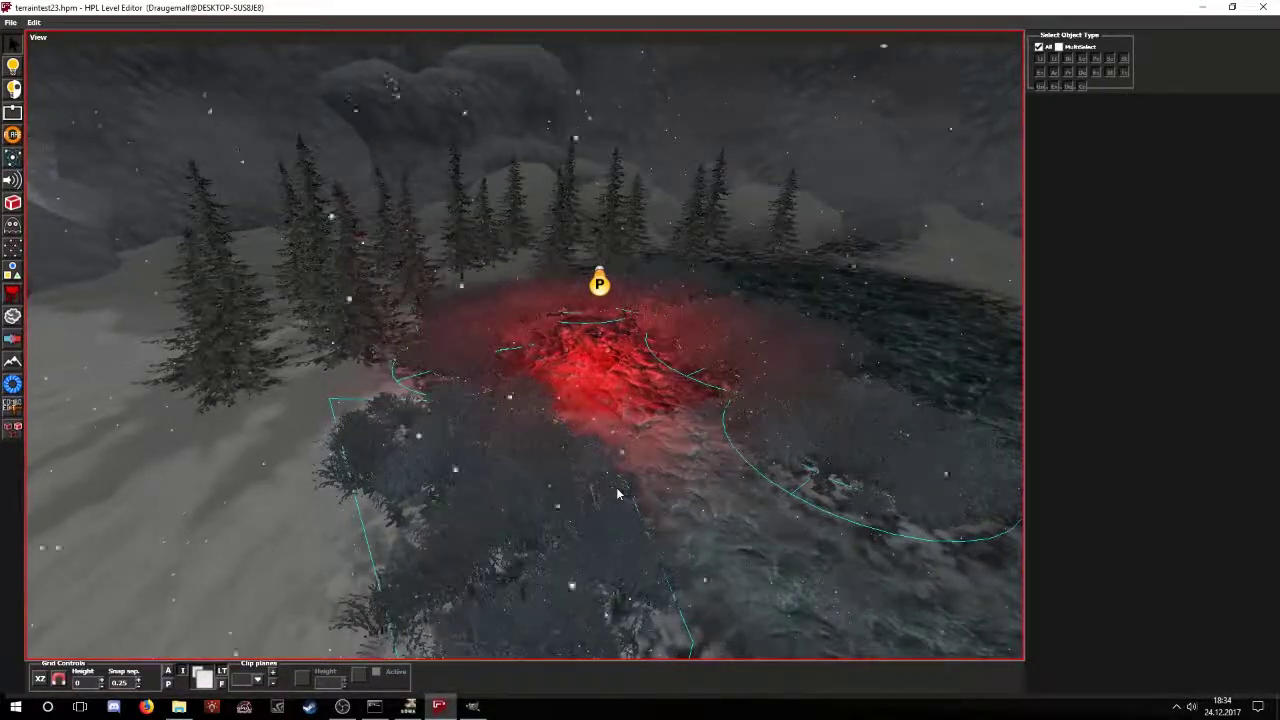
pyautogui.scroll(-3, 622, 380)
pyautogui.moveTo(623, 377); pyautogui.dragTo(466, 352, button='middle')
pyautogui.keyDown('alt'); pyautogui.moveTo(466, 353); pyautogui.dragTo(274, 331); pyautogui.keyUp('alt')
pyautogui.keyDown('alt'); pyautogui.moveTo(461, 376); pyautogui.dragTo(586, 404); pyautogui.keyUp('alt')
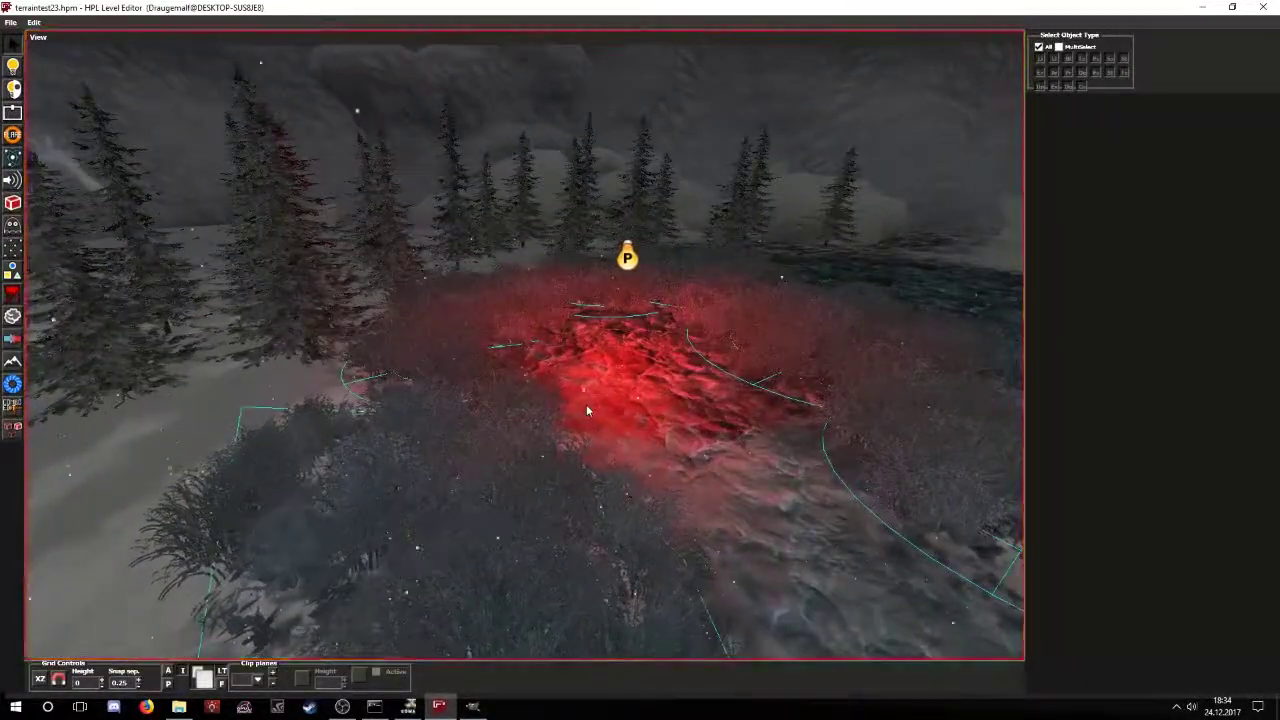
pyautogui.scroll(-4, 587, 406)
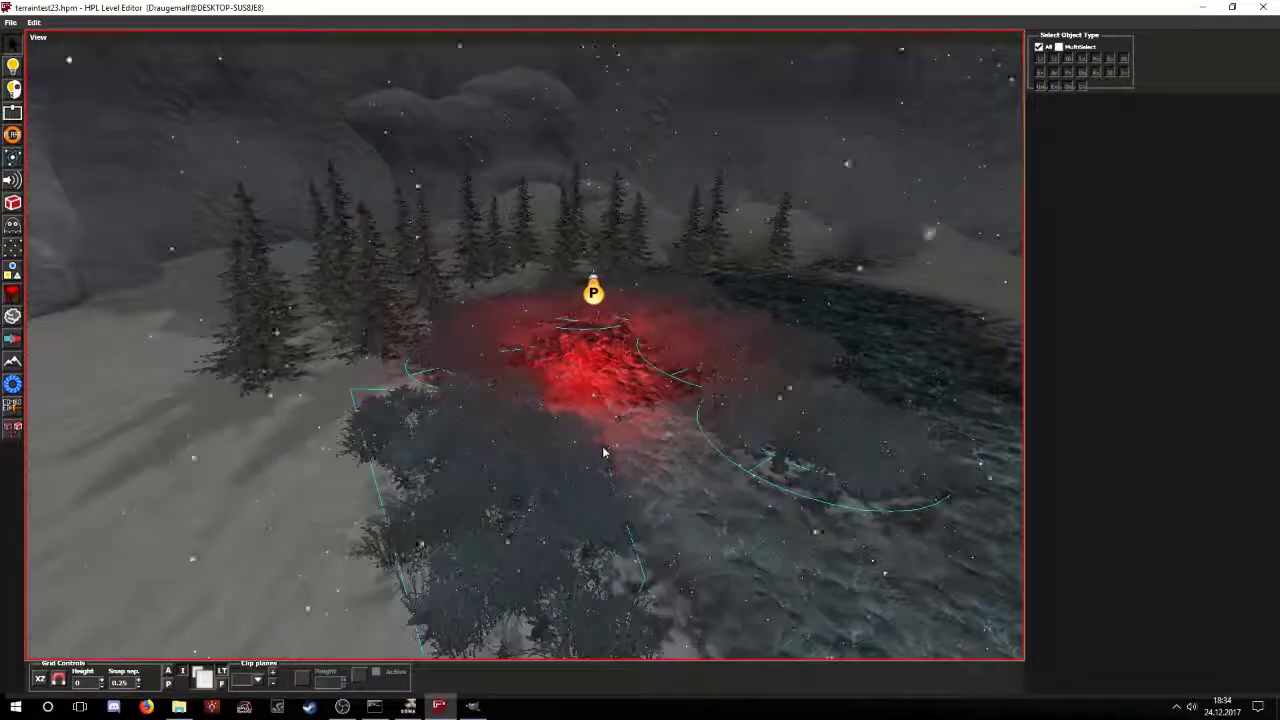
pyautogui.keyDown('alt'); pyautogui.moveTo(602, 447); pyautogui.dragTo(216, 496); pyautogui.keyUp('alt')
pyautogui.keyDown('alt'); pyautogui.moveTo(560, 196); pyautogui.dragTo(567, 404, button='middle'); pyautogui.keyUp('alt')
pyautogui.scroll(3, 571, 361)
pyautogui.keyDown('alt'); pyautogui.moveTo(572, 360); pyautogui.dragTo(776, 340); pyautogui.keyUp('alt')
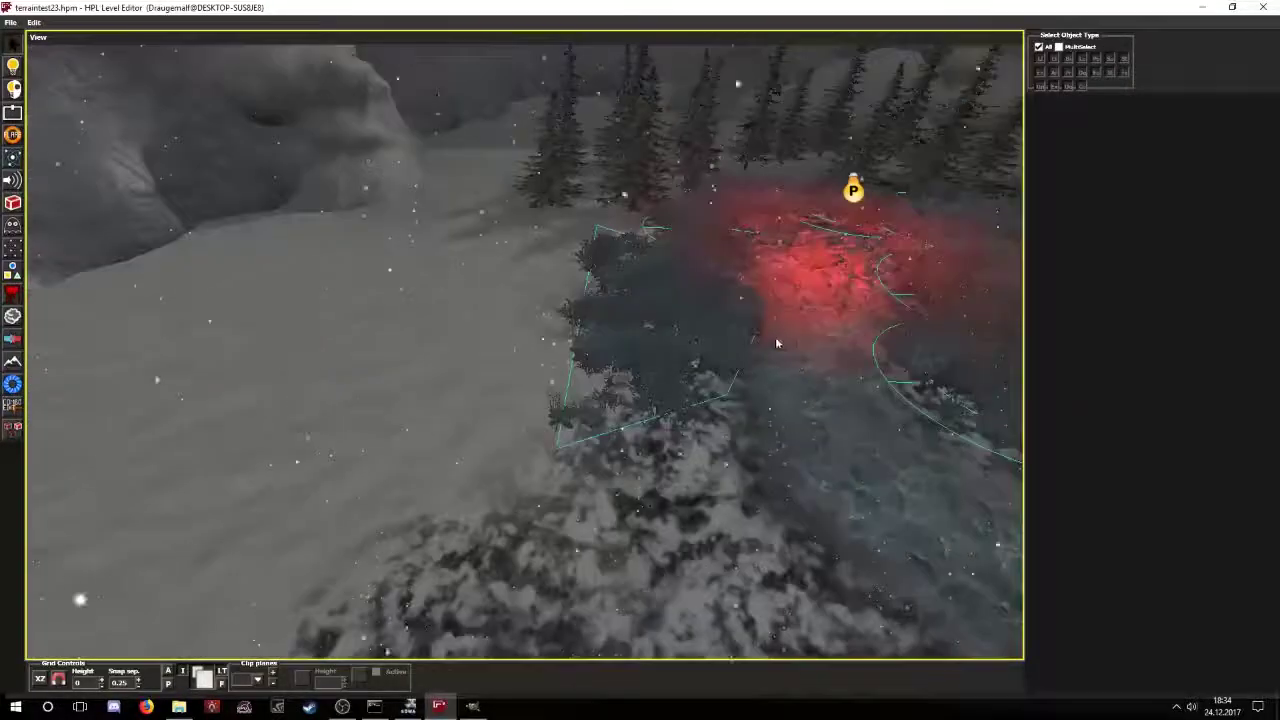
pyautogui.keyDown('alt'); pyautogui.moveTo(776, 340); pyautogui.dragTo(44, 631, button='middle'); pyautogui.keyUp('alt')
pyautogui.keyDown('alt'); pyautogui.moveTo(44, 630); pyautogui.dragTo(366, 218); pyautogui.keyUp('alt')
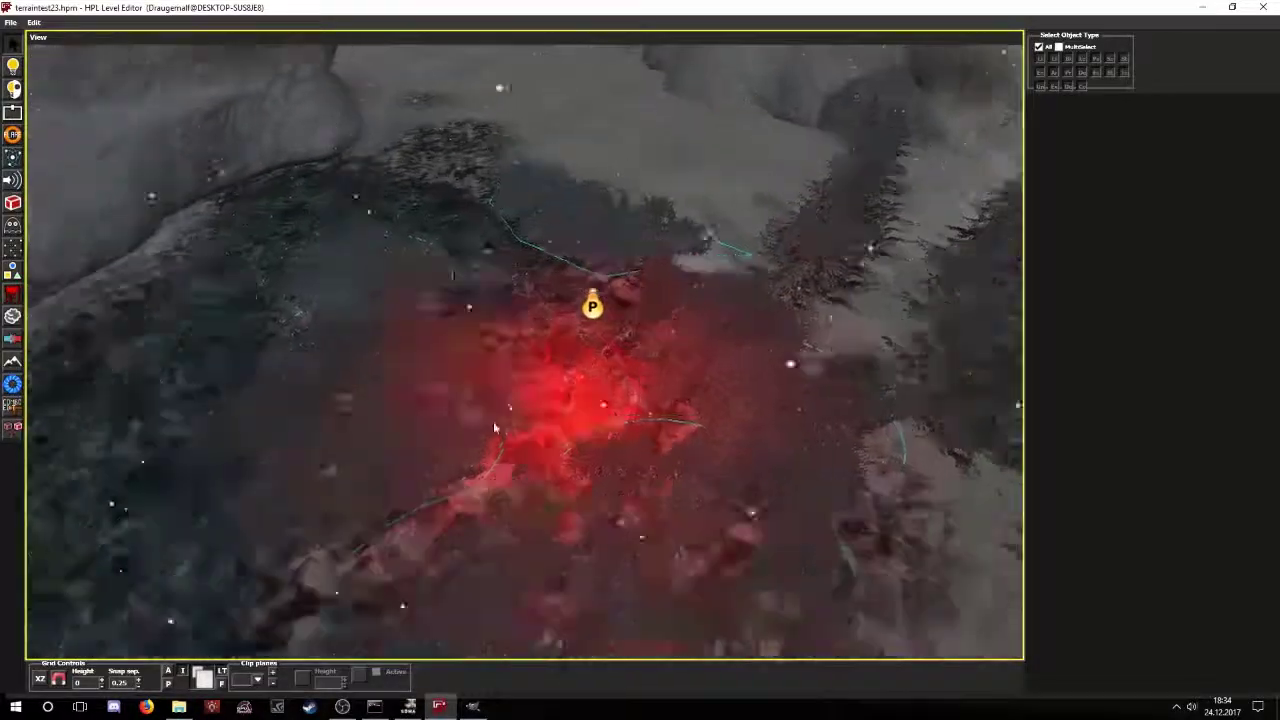